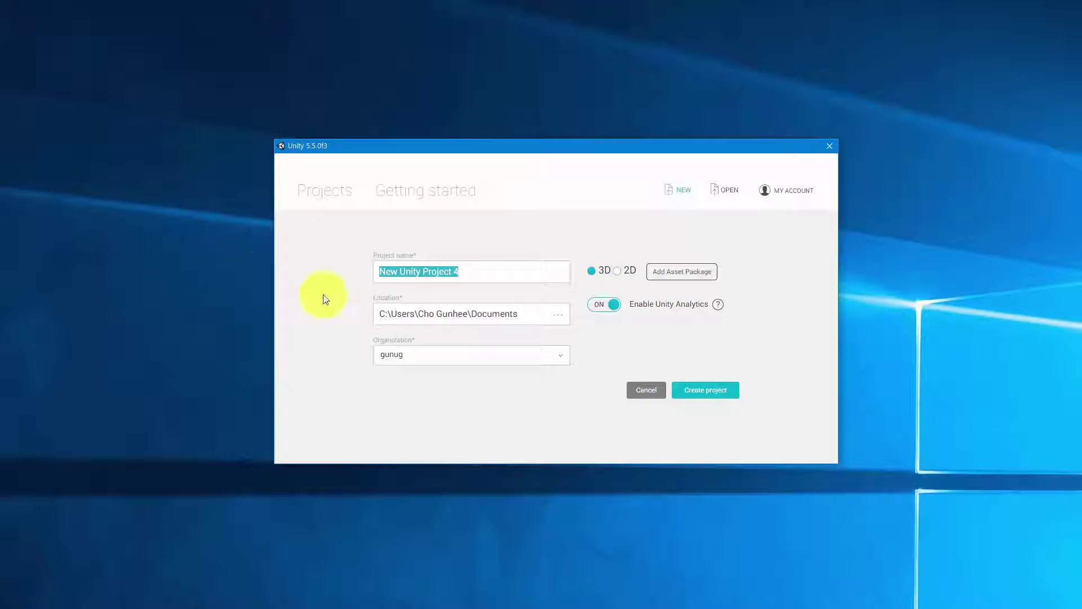
Step: Create a new 3D project named unity_mt9_terrain_main
{"action": "left_click", "coordinate": [476, 272]}
{"action": "double_click", "coordinate": [478, 272]}
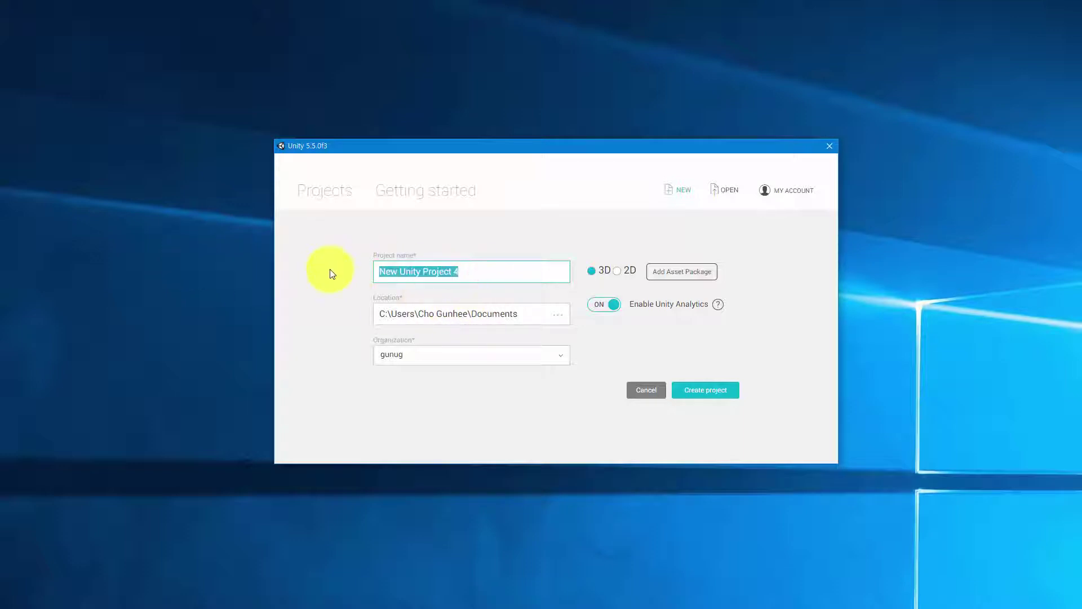
{"action": "type", "text": "unity_mt9_ter"}
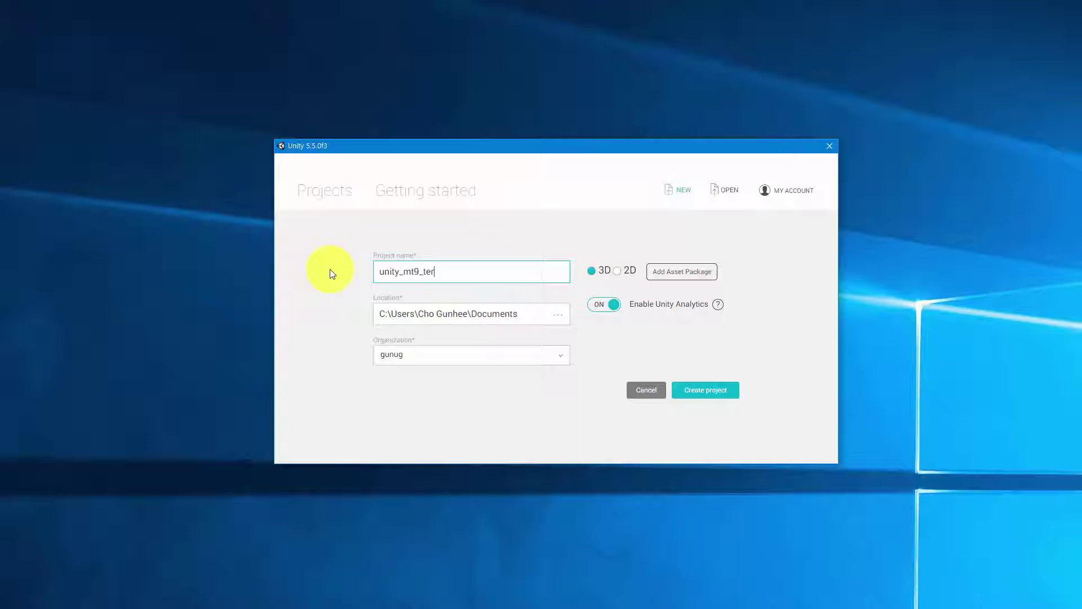
{"action": "type", "text": "rain_main"}
{"action": "left_click", "coordinate": [593, 270]}
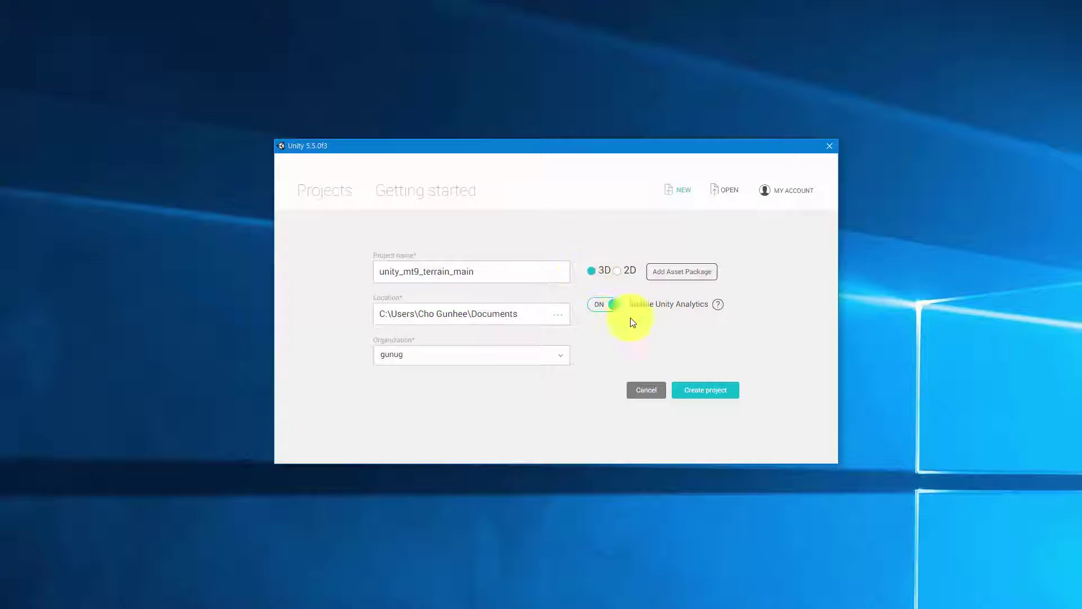
{"action": "left_click", "coordinate": [705, 389]}
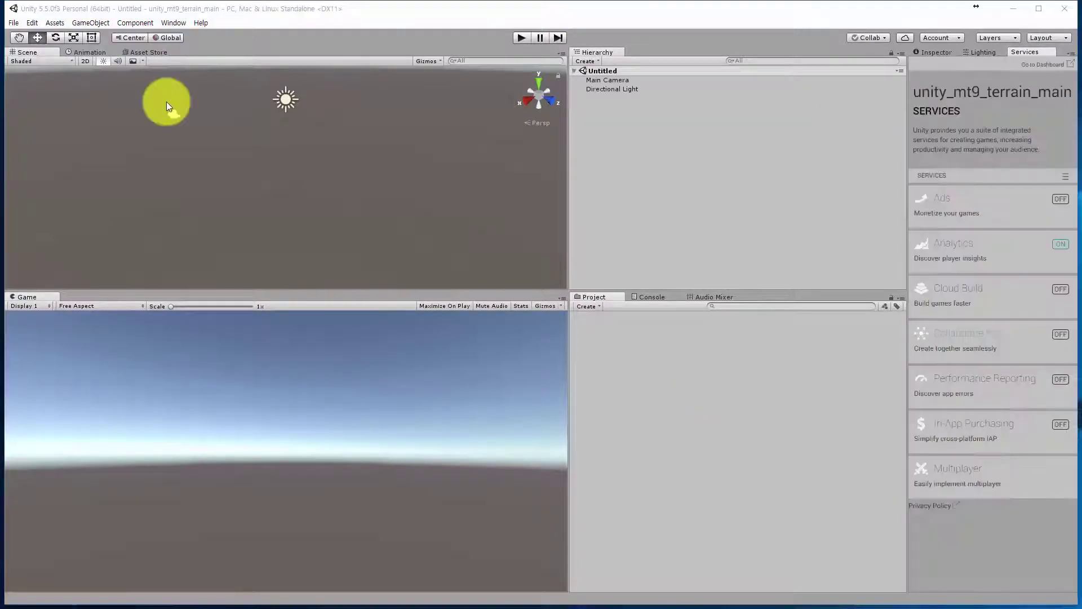
Step: Import the complete Environment standard asset package into the project
{"action": "left_click", "coordinate": [50, 24]}
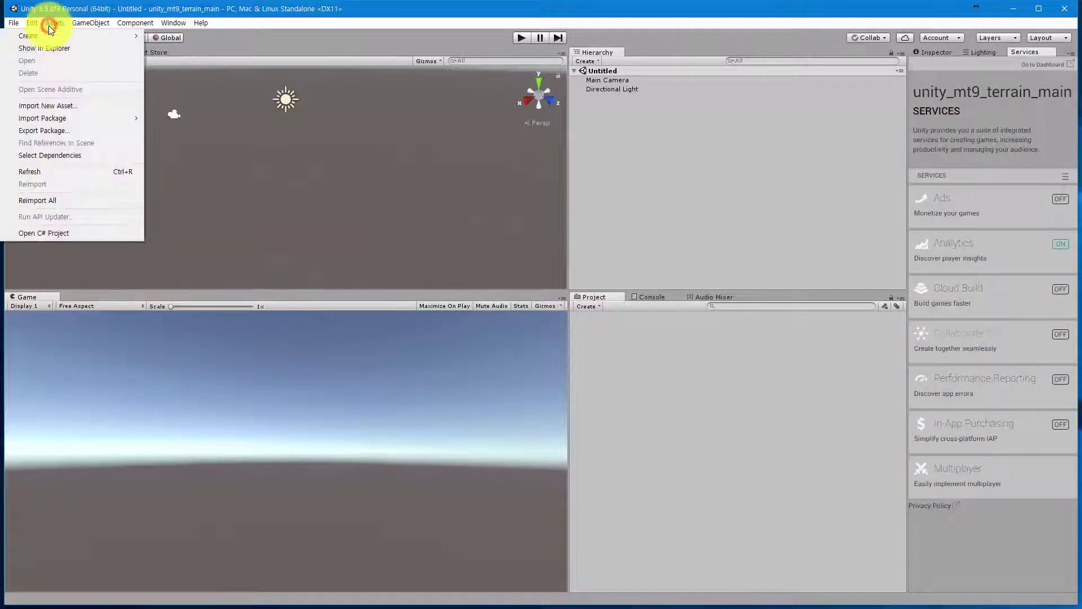
{"action": "mouse_move", "coordinate": [97, 117]}
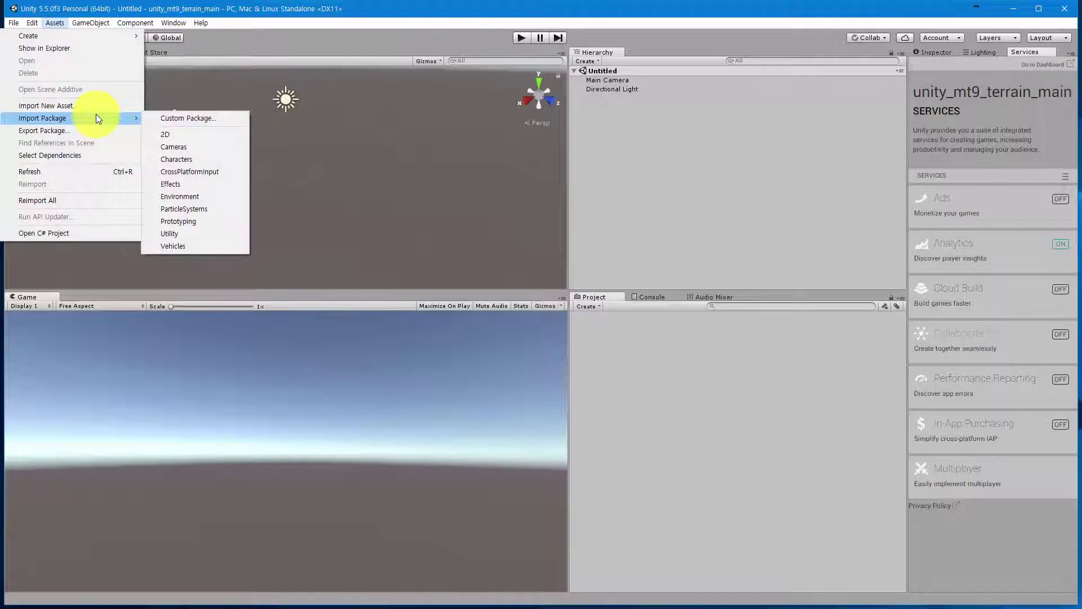
{"action": "left_click", "coordinate": [197, 199]}
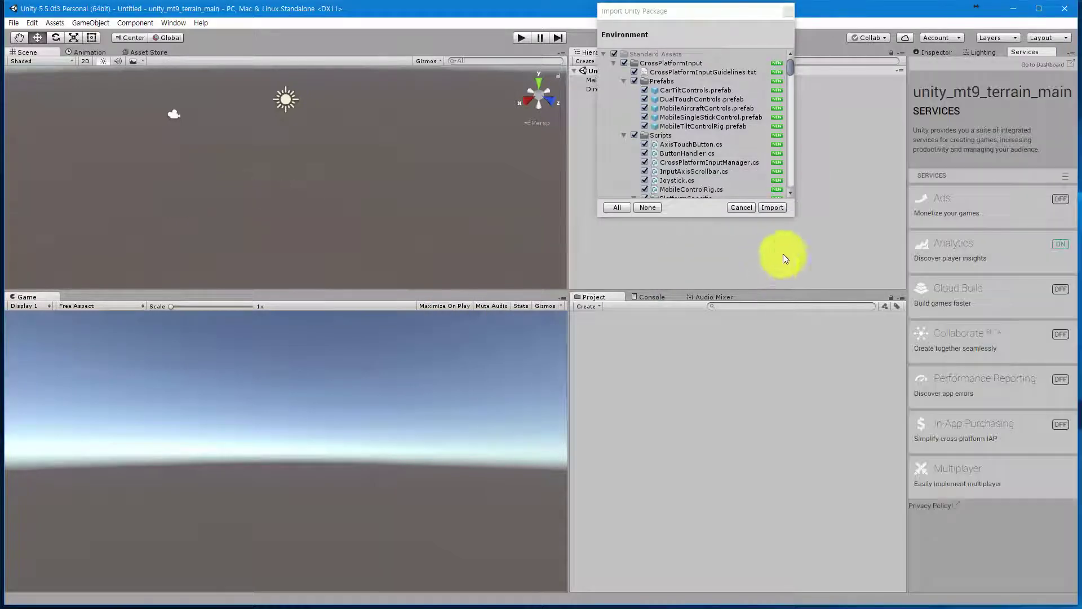
{"action": "left_click_drag", "start_coordinate": [725, 15], "coordinate": [543, 186]}
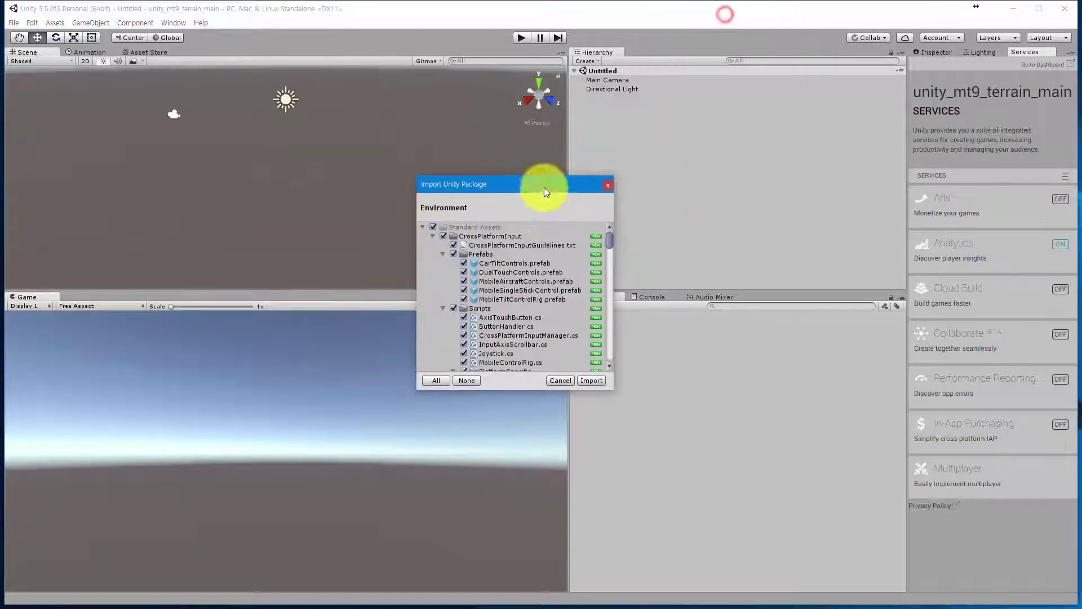
{"action": "left_click", "coordinate": [599, 379]}
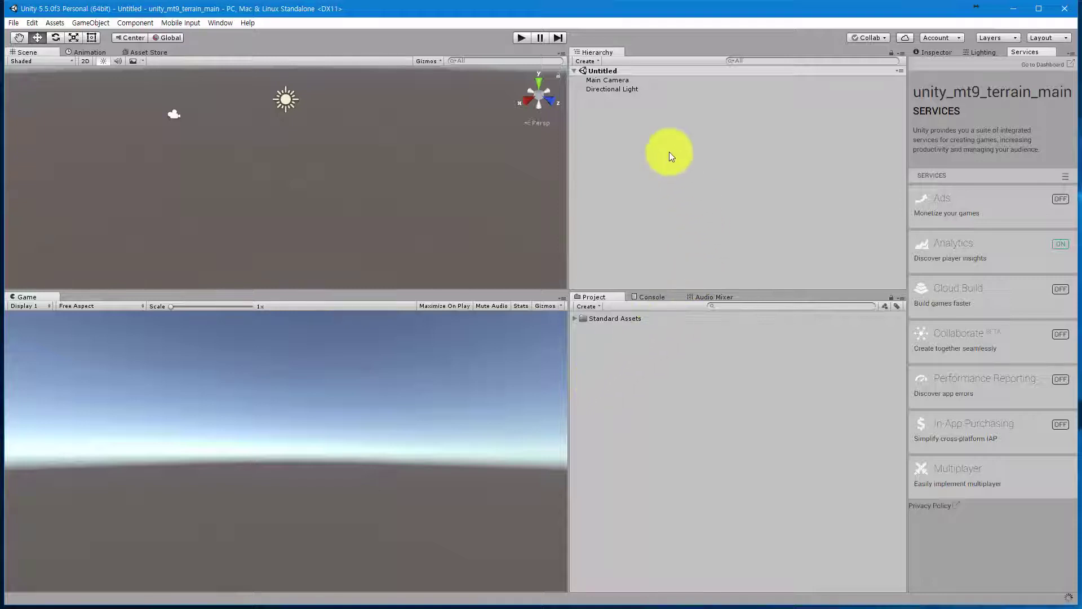
Step: Add a Terrain 3D object to the scene
{"action": "right_click", "coordinate": [606, 112]}
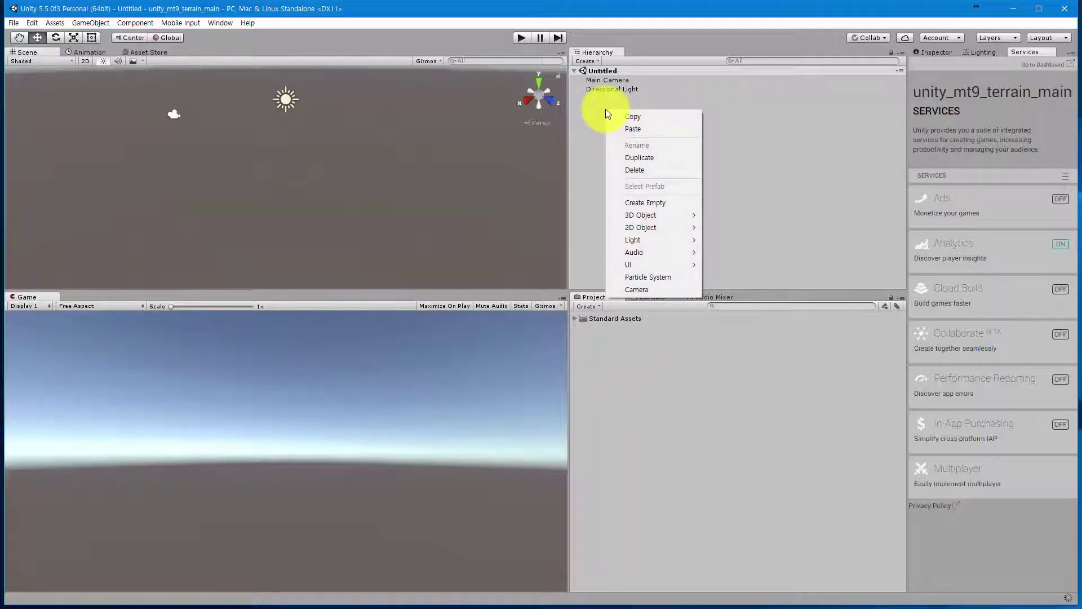
{"action": "mouse_move", "coordinate": [674, 215]}
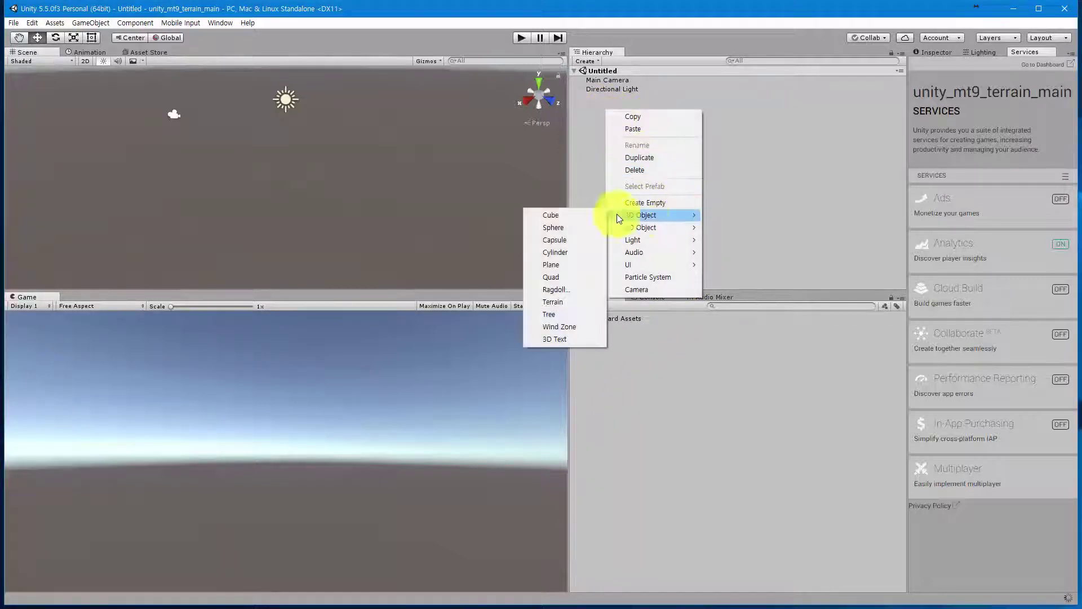
{"action": "left_click", "coordinate": [573, 303]}
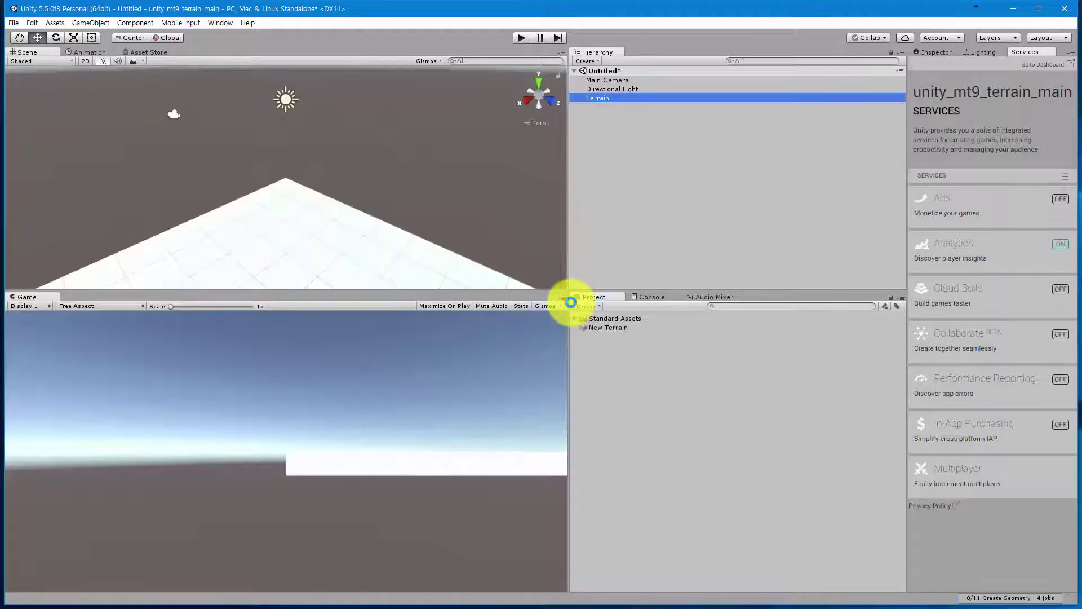
Step: Orbit the scene to overlook the whole terrain and align the Main Camera with that view
{"action": "left_click_drag", "start_coordinate": [325, 223], "coordinate": [304, 185], "text": "alt"}
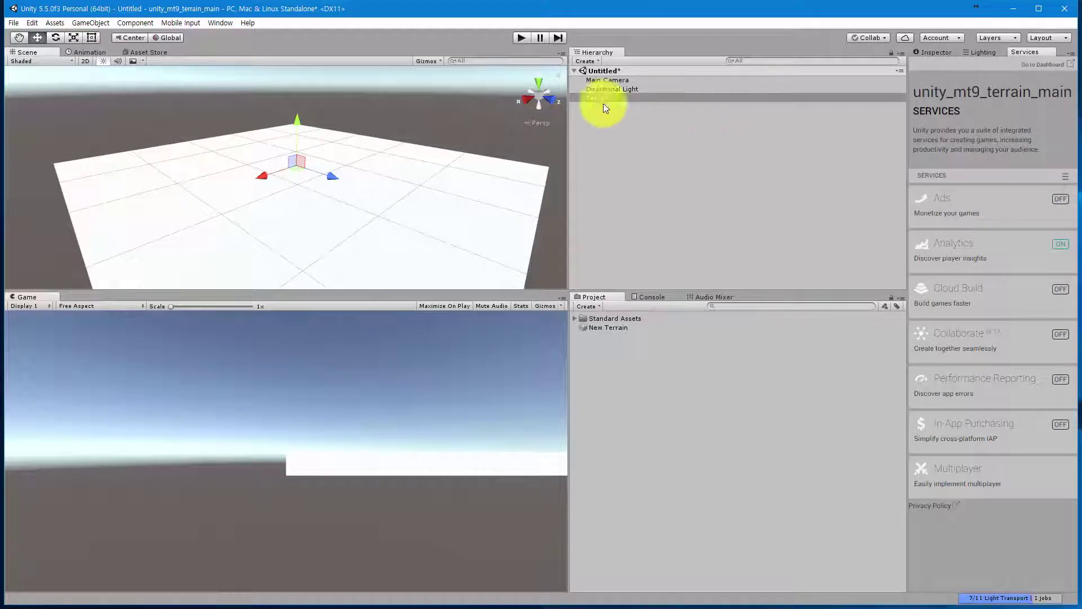
{"action": "left_click", "coordinate": [615, 81]}
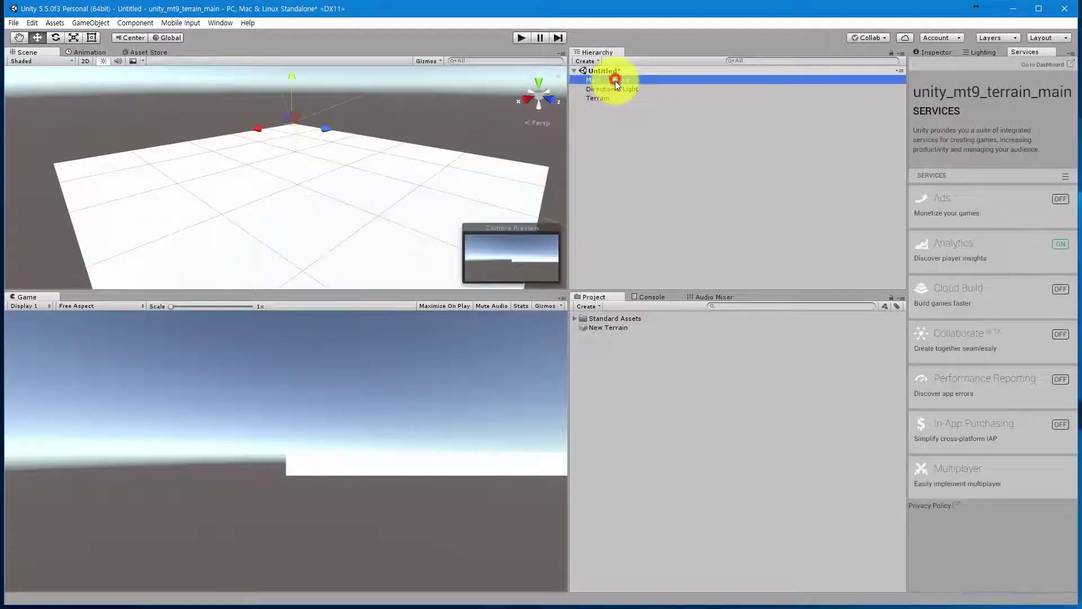
{"action": "left_click", "coordinate": [88, 22]}
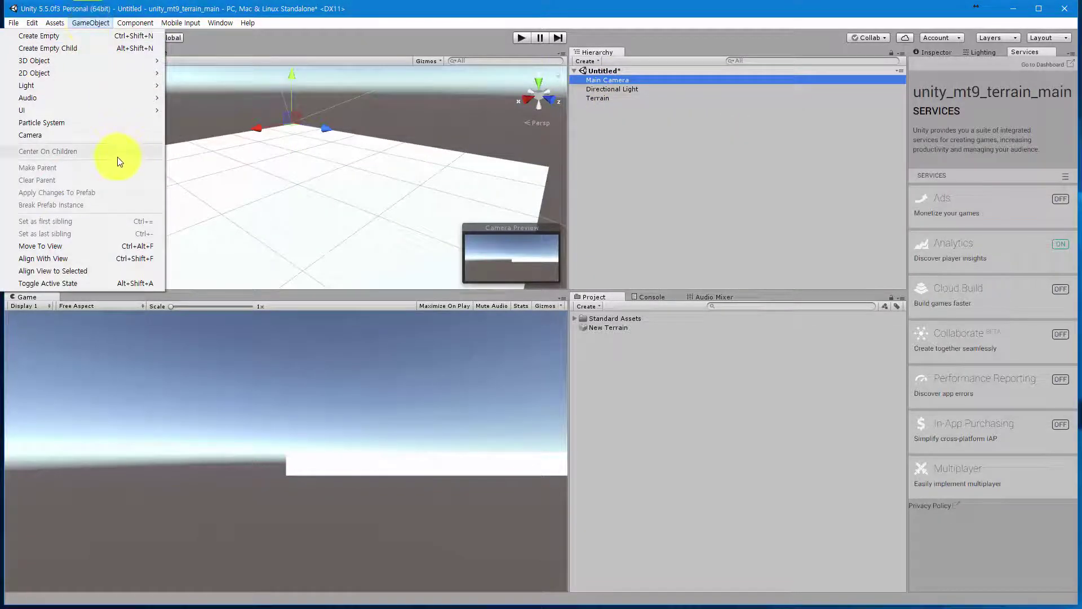
{"action": "left_click", "coordinate": [77, 258]}
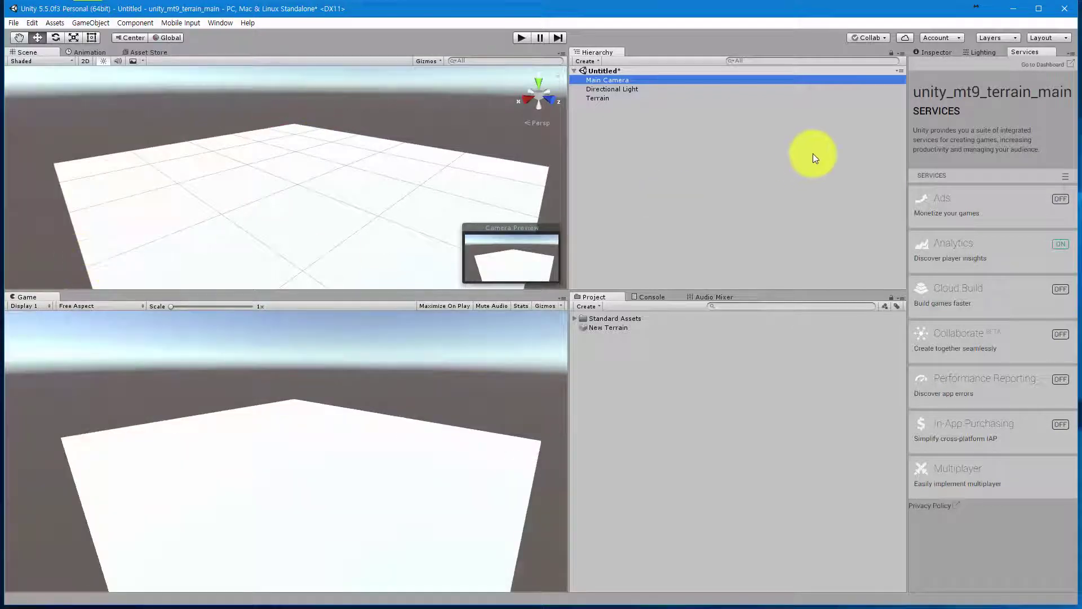
Step: Show the Terrain's properties, activate its Paint Texture tool and start adding a terrain texture
{"action": "left_click", "coordinate": [936, 52]}
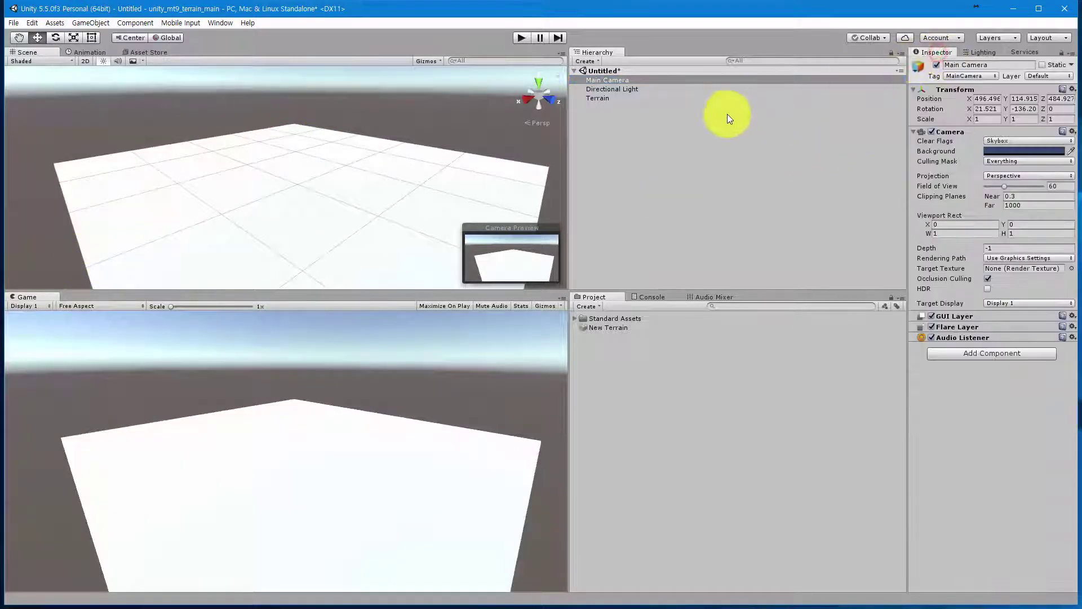
{"action": "left_click", "coordinate": [589, 98]}
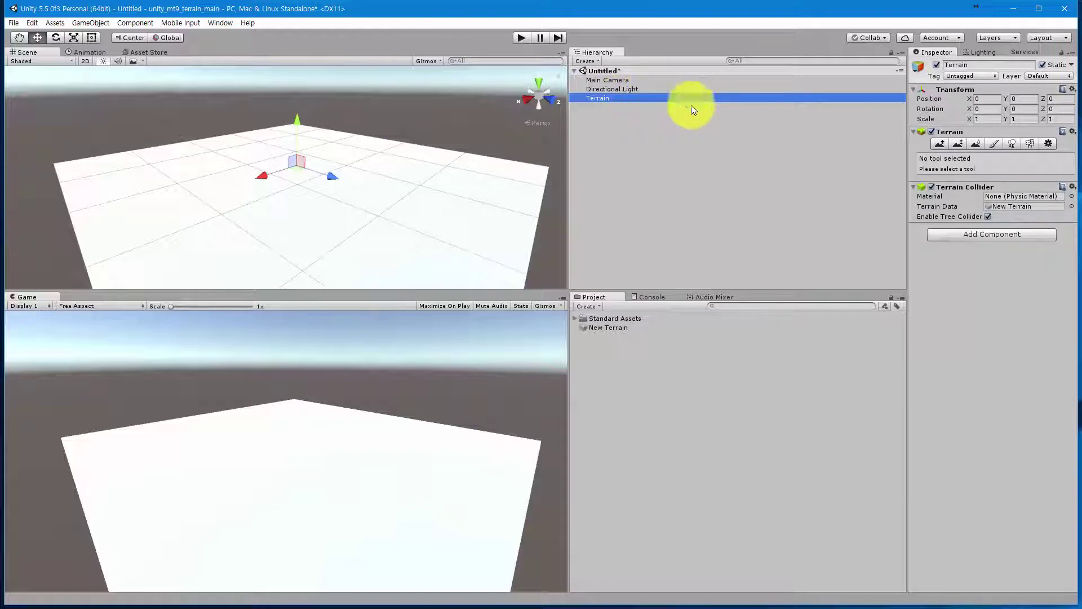
{"action": "left_click", "coordinate": [989, 144]}
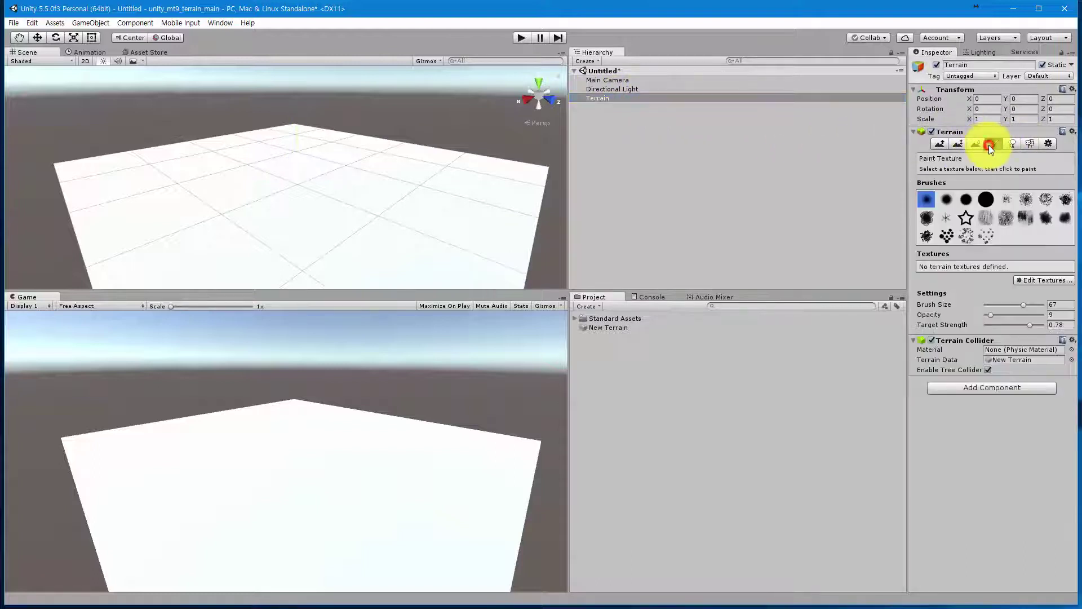
{"action": "left_click", "coordinate": [1043, 280]}
{"action": "left_click", "coordinate": [1044, 285]}
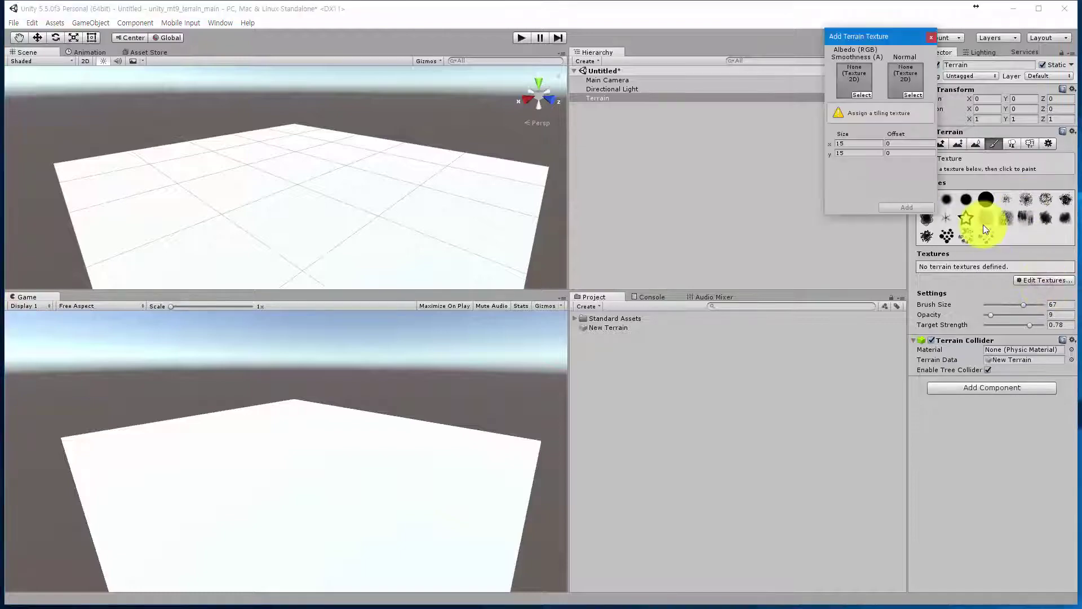
Step: Choose GrassHillAlbedo as the albedo map and add it as the terrain's base texture
{"action": "left_click", "coordinate": [861, 94]}
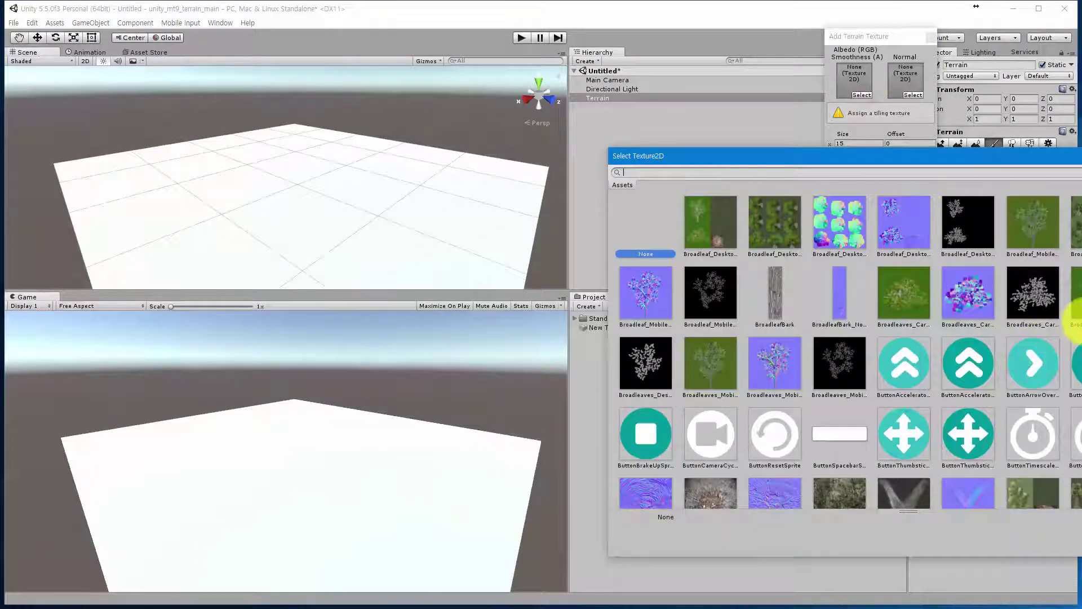
{"action": "scroll", "coordinate": [1073, 333], "scroll_direction": "down", "scroll_amount": 3}
{"action": "scroll", "coordinate": [1074, 332], "scroll_direction": "down", "scroll_amount": 3}
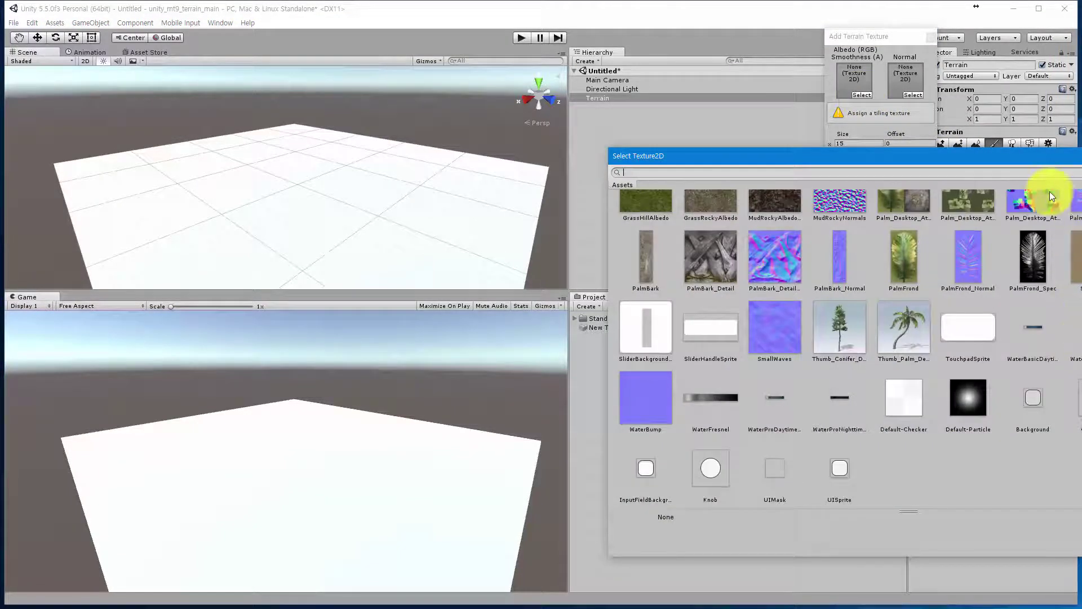
{"action": "left_click_drag", "start_coordinate": [1046, 163], "coordinate": [726, 115]}
{"action": "scroll", "coordinate": [712, 271], "scroll_direction": "up", "scroll_amount": 3}
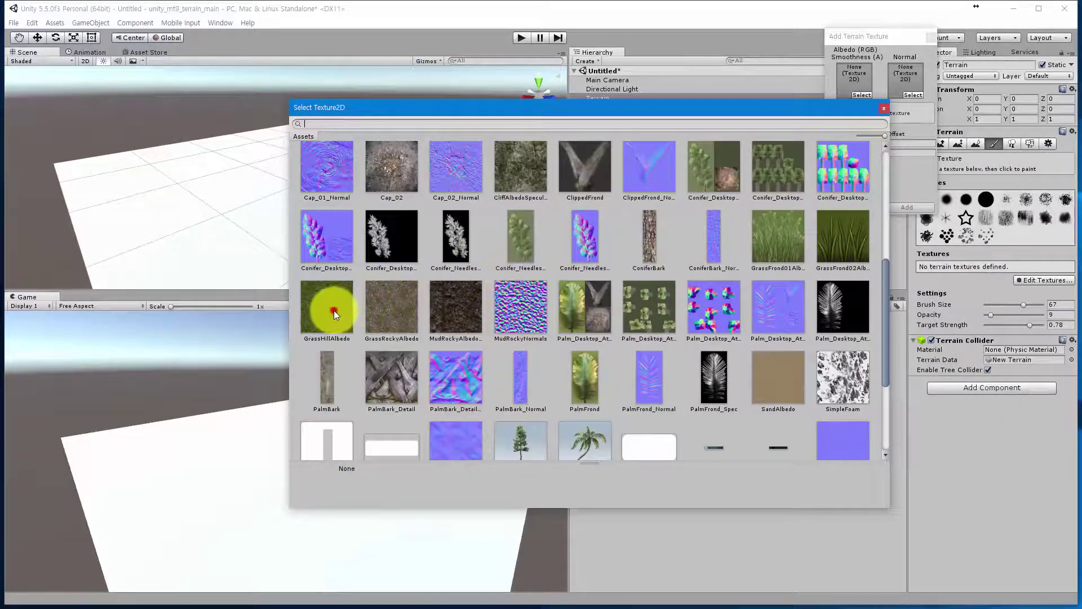
{"action": "left_click", "coordinate": [334, 310]}
{"action": "double_click", "coordinate": [334, 310]}
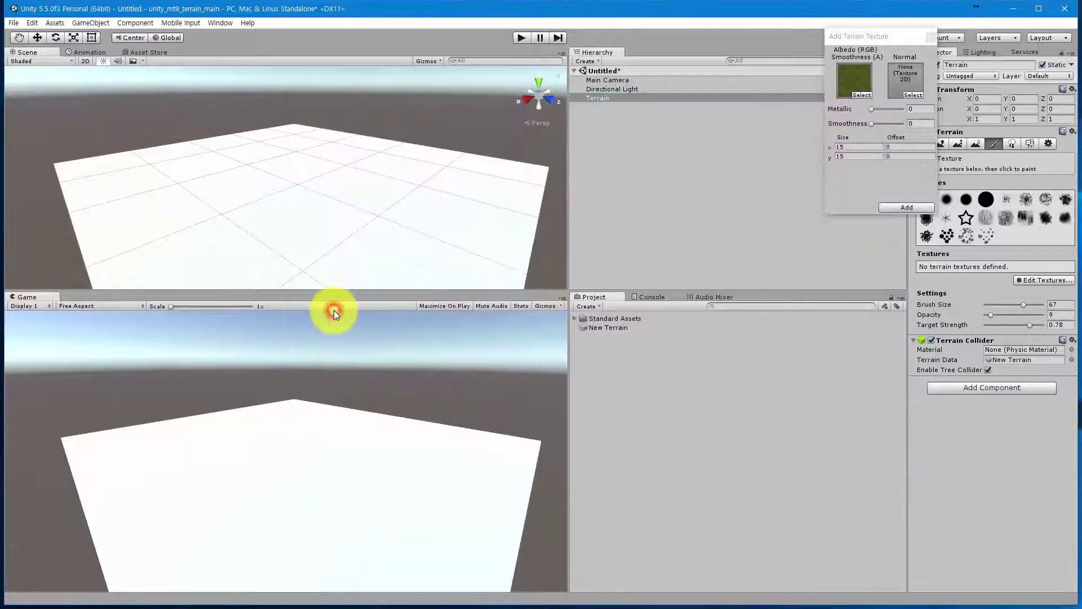
{"action": "left_click", "coordinate": [914, 208]}
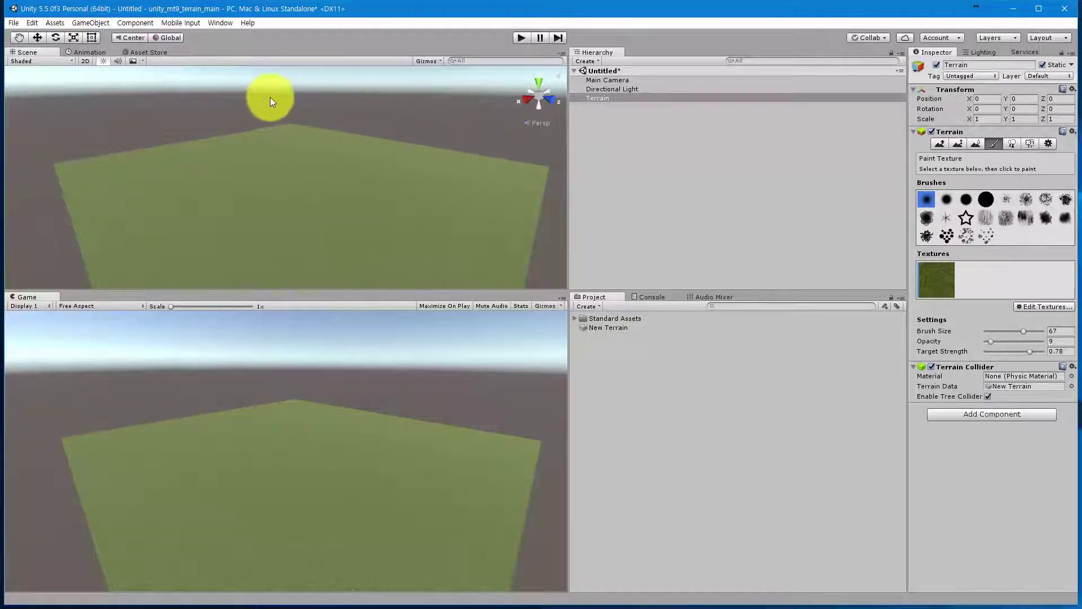
Step: Search the Asset Store for "noise brush"
{"action": "left_click", "coordinate": [211, 25]}
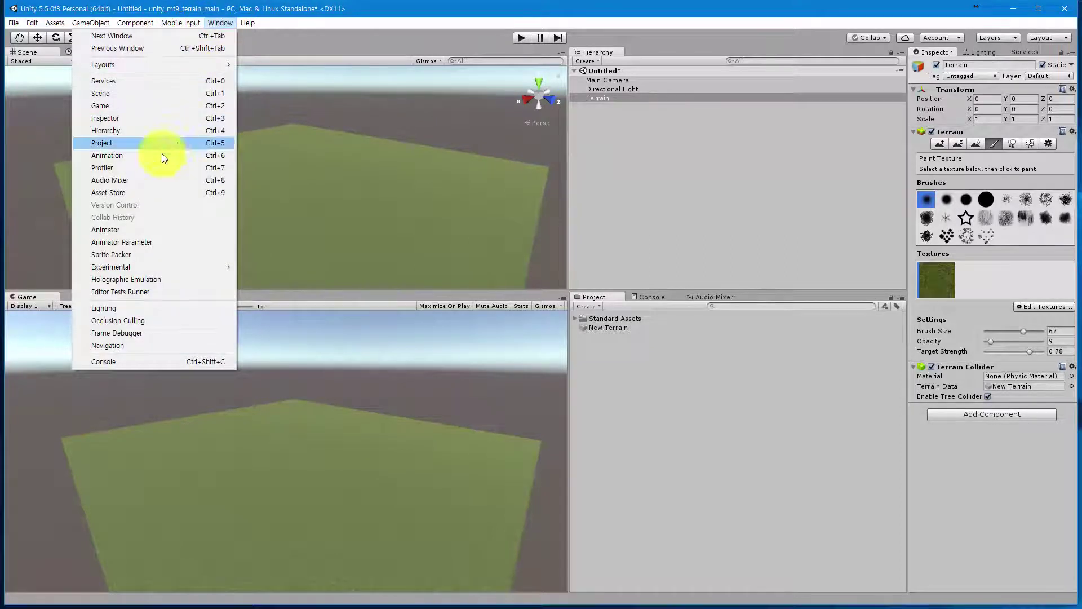
{"action": "left_click", "coordinate": [131, 193]}
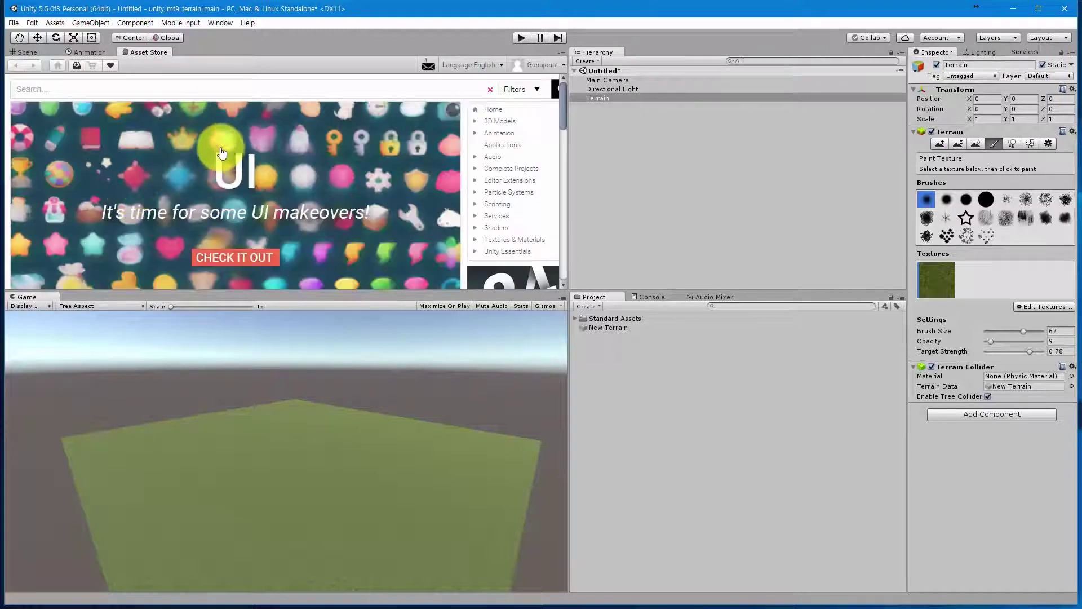
{"action": "left_click", "coordinate": [190, 88]}
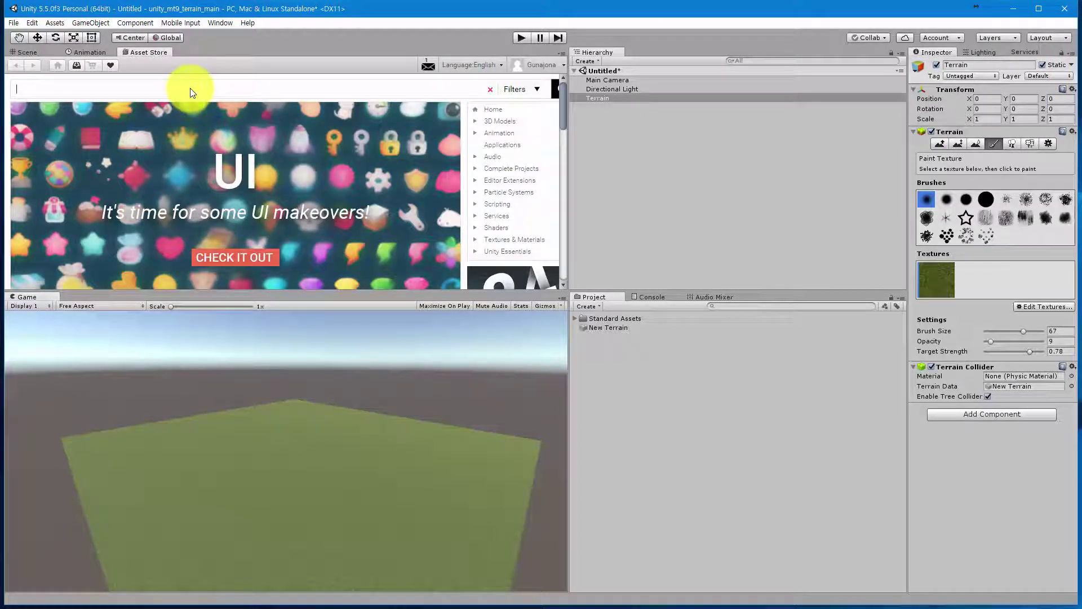
{"action": "type", "text": "noise brus"}
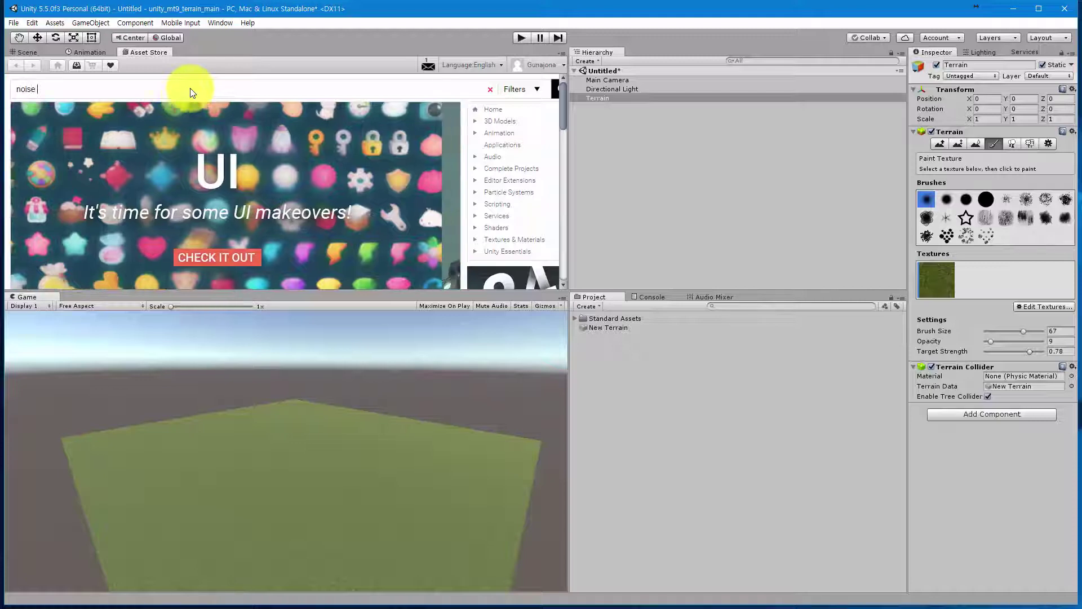
{"action": "type", "text": "h"}
{"action": "key", "text": "Return"}
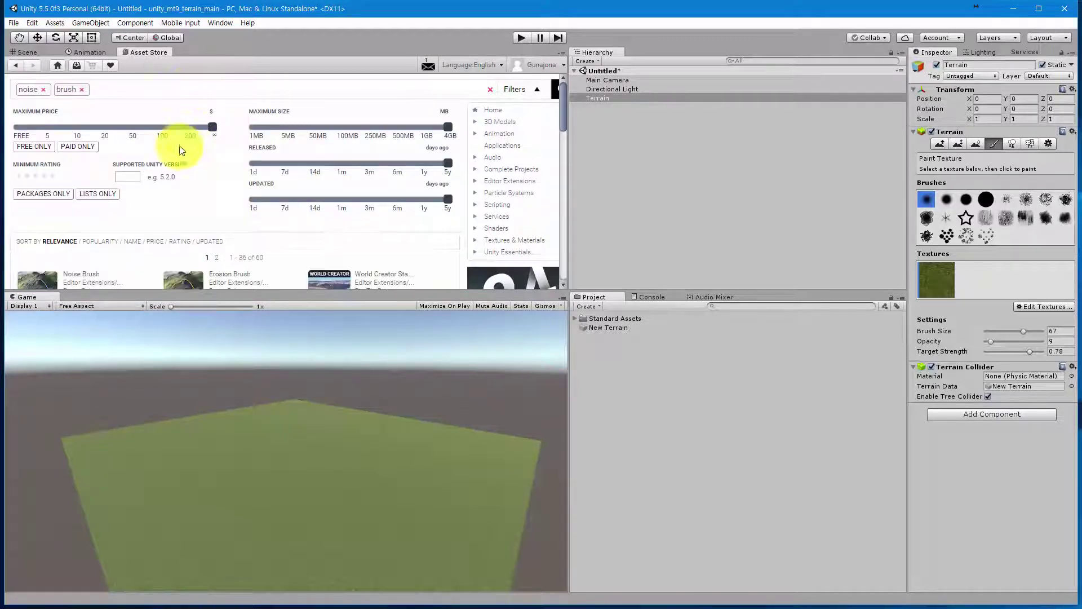
Step: Import the full free Noise Brush package from the search results and return to the scene view
{"action": "scroll", "coordinate": [180, 150], "scroll_direction": "down", "scroll_amount": 1}
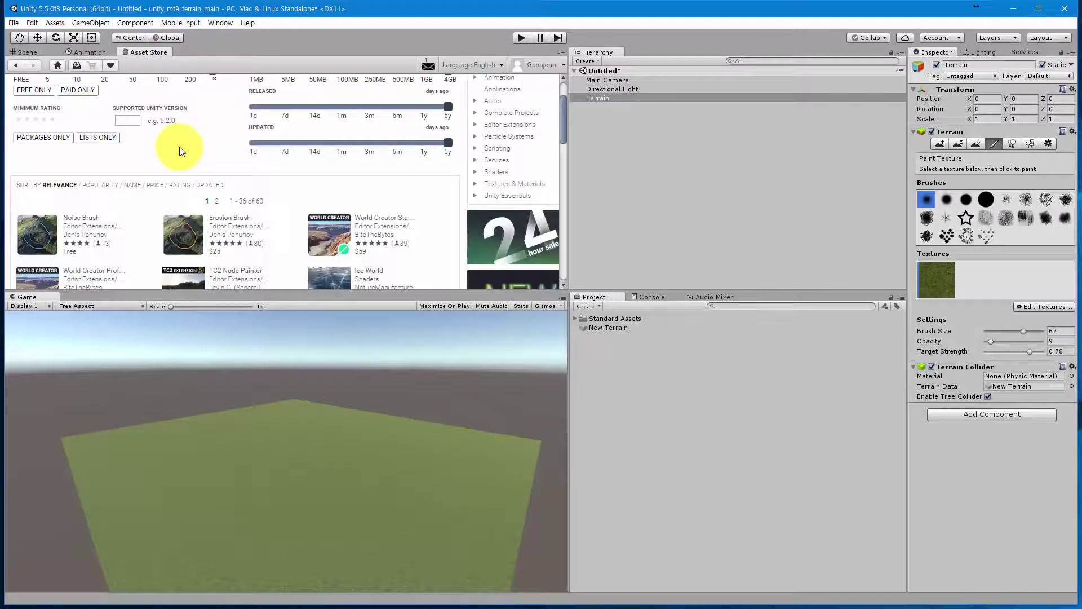
{"action": "left_click", "coordinate": [36, 233]}
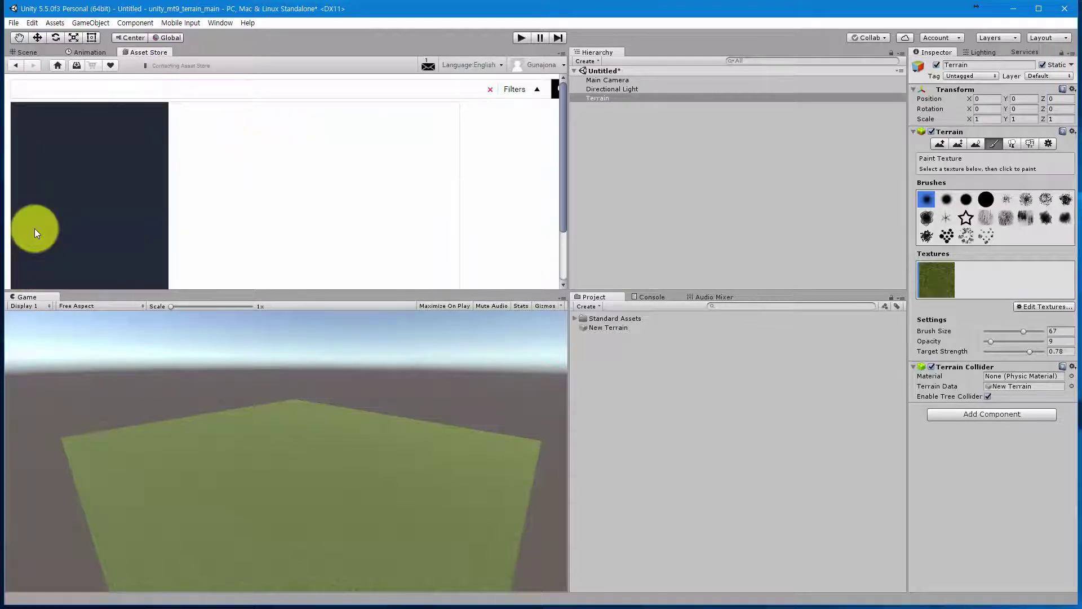
{"action": "left_click", "coordinate": [42, 199]}
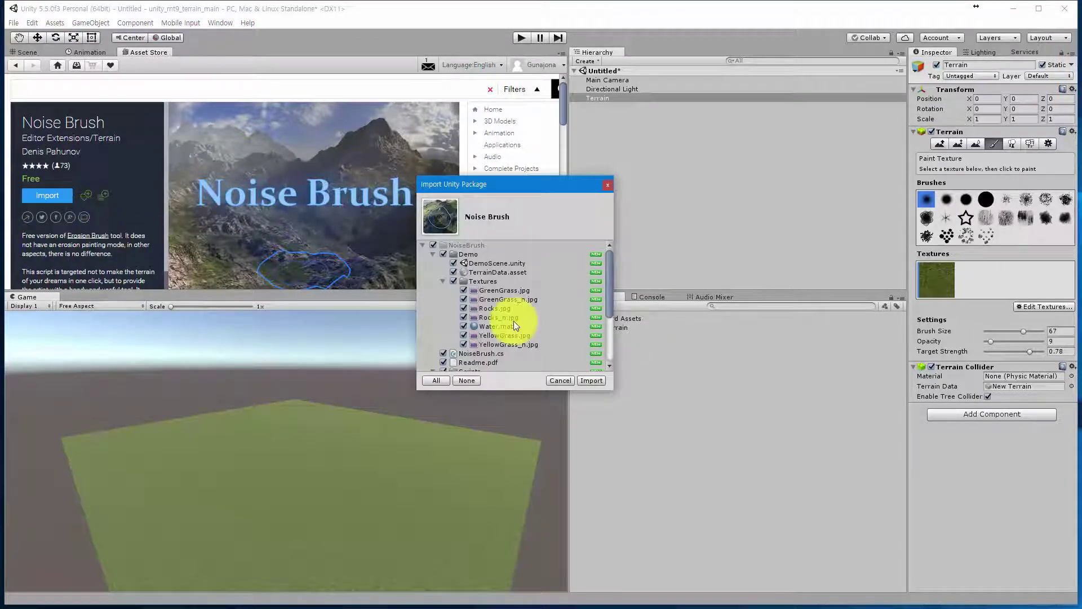
{"action": "left_click", "coordinate": [591, 380]}
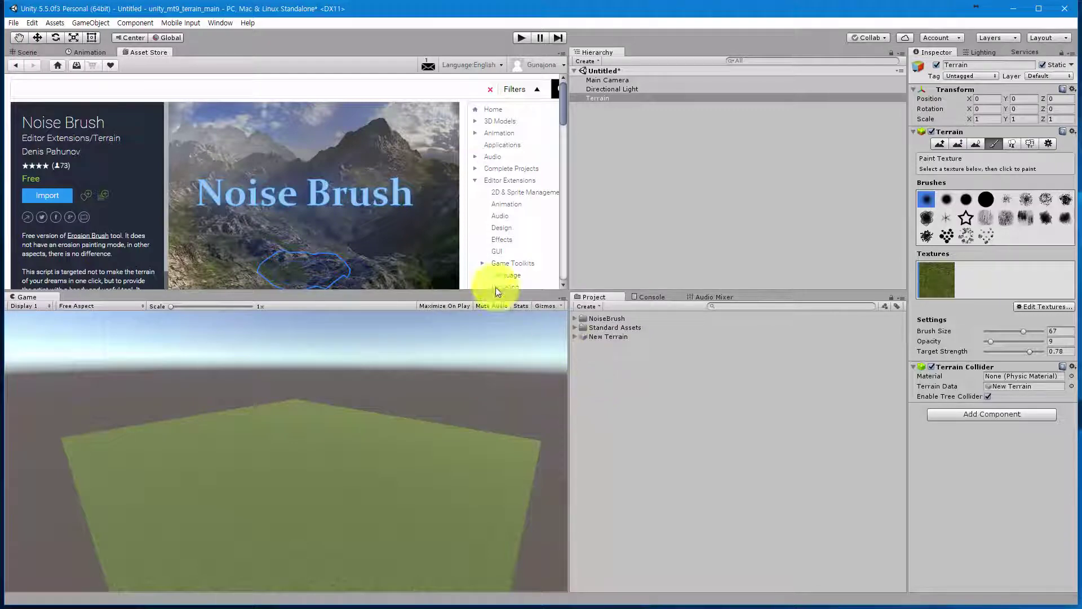
{"action": "left_click", "coordinate": [29, 52]}
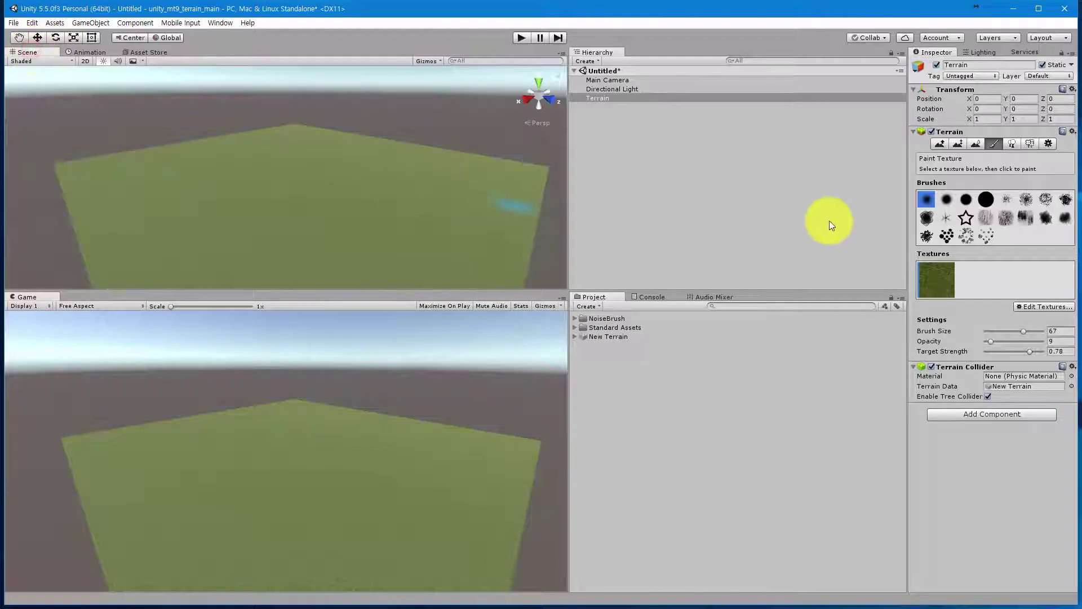
Step: Add the Noise Brush component to the Terrain object by searching for "noise"
{"action": "left_click", "coordinate": [994, 415]}
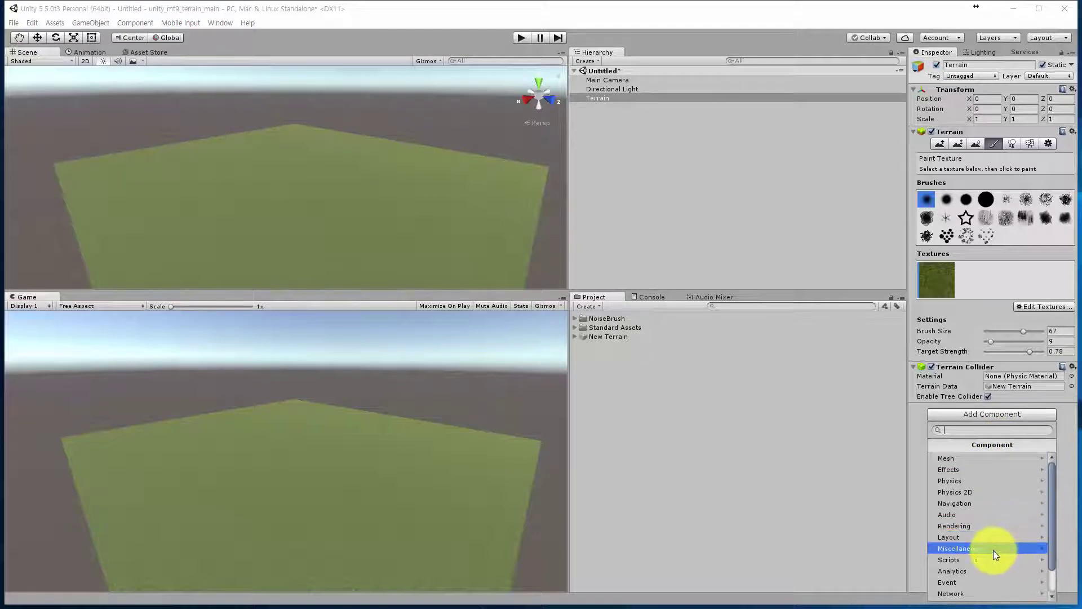
{"action": "scroll", "coordinate": [993, 552], "scroll_direction": "down", "scroll_amount": 1}
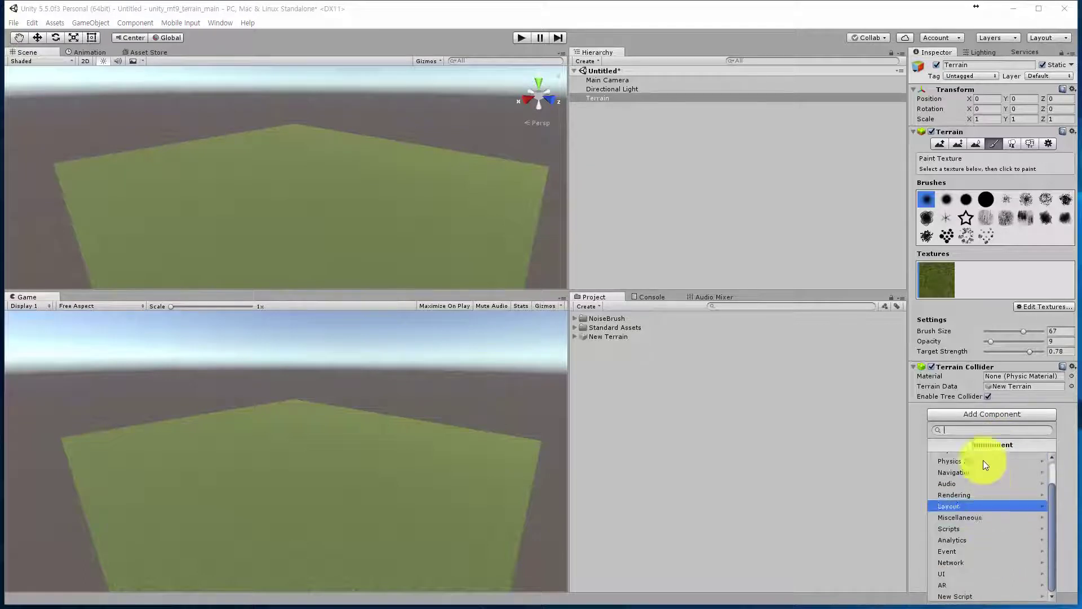
{"action": "left_click", "coordinate": [976, 429]}
{"action": "type", "text": "noise"}
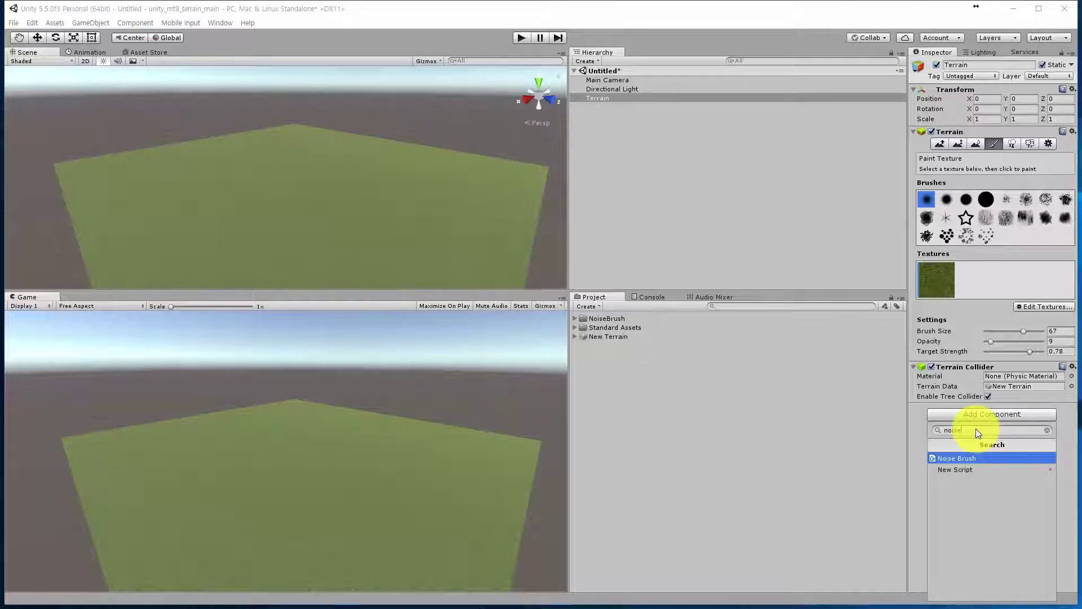
{"action": "key", "text": "Return"}
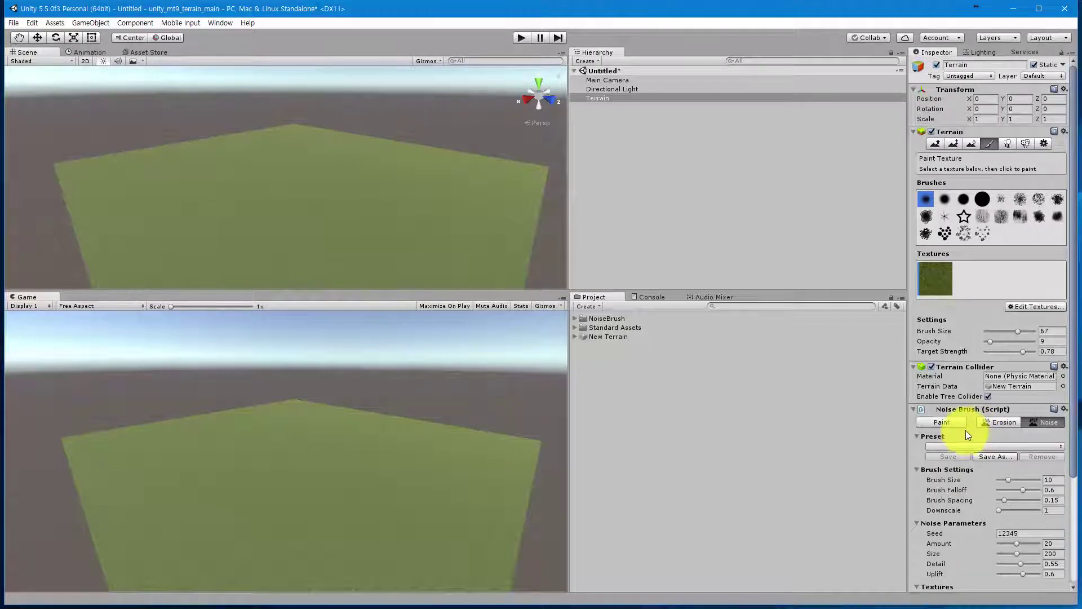
Step: Enable Noise Brush painting, set its brush size to about 51 and paint rugged mountains around the terrain's edges and across its middle
{"action": "left_click", "coordinate": [943, 423]}
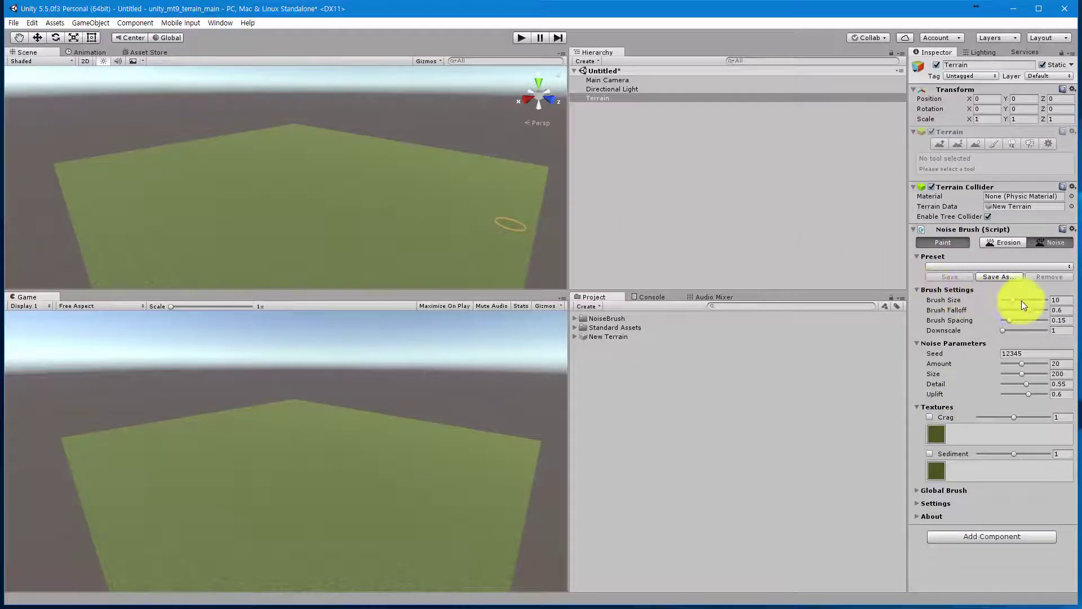
{"action": "left_click_drag", "start_coordinate": [1013, 300], "coordinate": [1035, 300]}
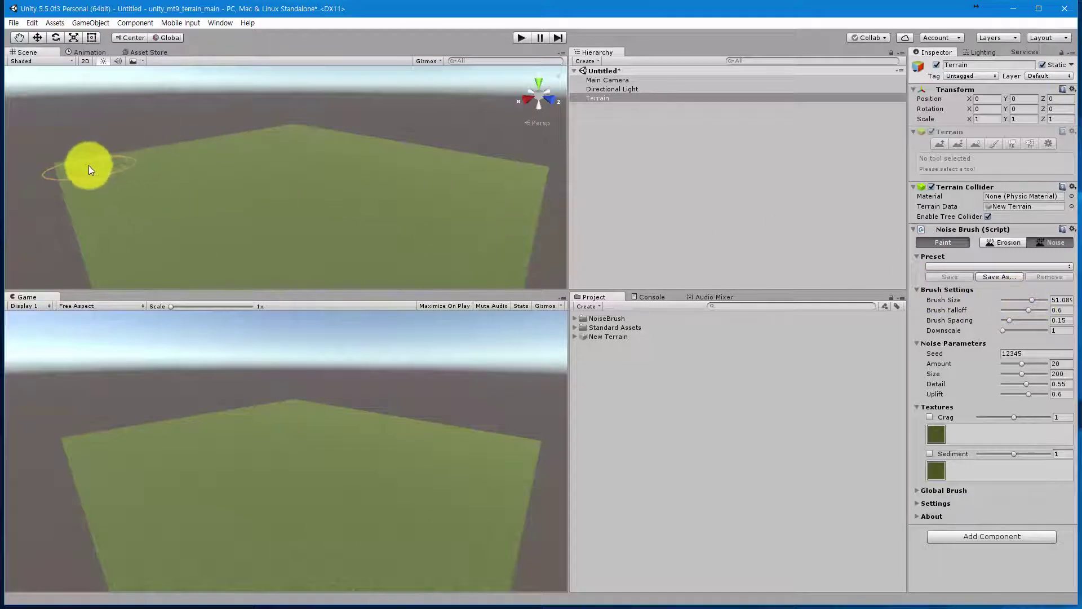
{"action": "mouse_move", "coordinate": [89, 164]}
{"action": "left_mouse_down"}
{"action": "mouse_move", "coordinate": [132, 178]}
{"action": "mouse_move", "coordinate": [126, 165]}
{"action": "mouse_move", "coordinate": [110, 186]}
{"action": "mouse_move", "coordinate": [147, 222]}
{"action": "mouse_move", "coordinate": [106, 182]}
{"action": "mouse_move", "coordinate": [181, 223]}
{"action": "mouse_move", "coordinate": [146, 199]}
{"action": "mouse_move", "coordinate": [195, 183]}
{"action": "left_mouse_up"}
{"action": "mouse_move", "coordinate": [208, 138]}
{"action": "left_mouse_down"}
{"action": "mouse_move", "coordinate": [189, 171]}
{"action": "mouse_move", "coordinate": [226, 142]}
{"action": "mouse_move", "coordinate": [295, 121]}
{"action": "left_mouse_up"}
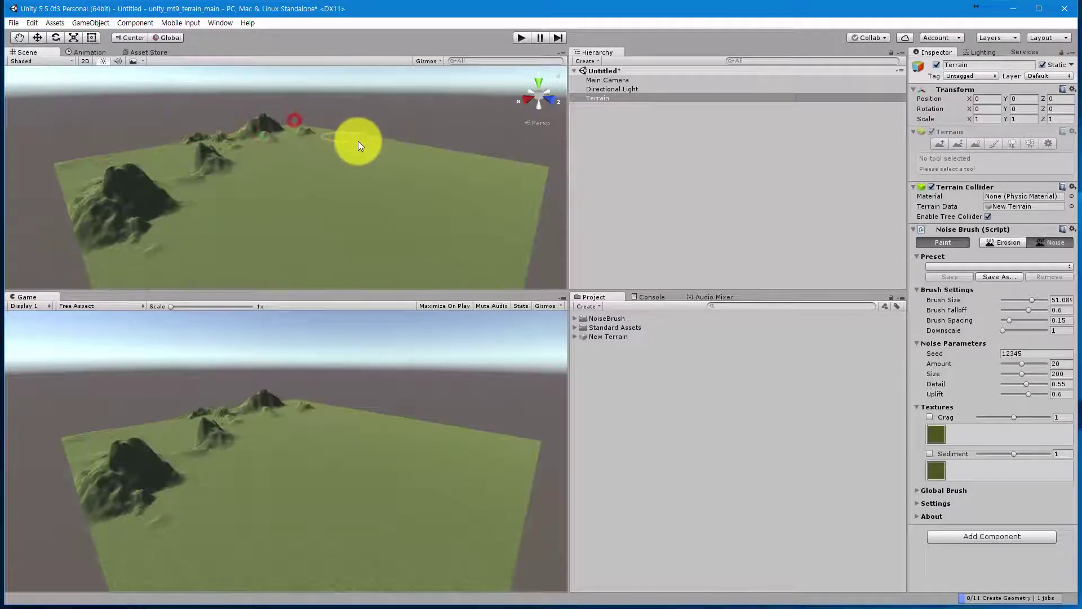
{"action": "mouse_move", "coordinate": [358, 146]}
{"action": "left_mouse_down"}
{"action": "mouse_move", "coordinate": [333, 137]}
{"action": "mouse_move", "coordinate": [447, 163]}
{"action": "mouse_move", "coordinate": [510, 152]}
{"action": "mouse_move", "coordinate": [362, 176]}
{"action": "mouse_move", "coordinate": [471, 203]}
{"action": "mouse_move", "coordinate": [411, 236]}
{"action": "mouse_move", "coordinate": [471, 254]}
{"action": "mouse_move", "coordinate": [377, 269]}
{"action": "mouse_move", "coordinate": [326, 230]}
{"action": "mouse_move", "coordinate": [432, 265]}
{"action": "mouse_move", "coordinate": [206, 234]}
{"action": "mouse_move", "coordinate": [158, 208]}
{"action": "left_mouse_up"}
{"action": "mouse_move", "coordinate": [314, 198]}
{"action": "left_mouse_down"}
{"action": "mouse_move", "coordinate": [277, 146]}
{"action": "mouse_move", "coordinate": [254, 134]}
{"action": "mouse_move", "coordinate": [234, 162]}
{"action": "mouse_move", "coordinate": [304, 174]}
{"action": "mouse_move", "coordinate": [415, 135]}
{"action": "mouse_move", "coordinate": [362, 164]}
{"action": "mouse_move", "coordinate": [188, 154]}
{"action": "mouse_move", "coordinate": [170, 137]}
{"action": "mouse_move", "coordinate": [143, 141]}
{"action": "mouse_move", "coordinate": [345, 128]}
{"action": "mouse_move", "coordinate": [258, 130]}
{"action": "mouse_move", "coordinate": [268, 125]}
{"action": "mouse_move", "coordinate": [225, 137]}
{"action": "mouse_move", "coordinate": [301, 139]}
{"action": "mouse_move", "coordinate": [309, 125]}
{"action": "mouse_move", "coordinate": [425, 108]}
{"action": "mouse_move", "coordinate": [295, 121]}
{"action": "mouse_move", "coordinate": [213, 100]}
{"action": "mouse_move", "coordinate": [211, 117]}
{"action": "mouse_move", "coordinate": [176, 123]}
{"action": "mouse_move", "coordinate": [43, 109]}
{"action": "mouse_move", "coordinate": [39, 127]}
{"action": "mouse_move", "coordinate": [144, 98]}
{"action": "mouse_move", "coordinate": [264, 103]}
{"action": "mouse_move", "coordinate": [324, 147]}
{"action": "mouse_move", "coordinate": [252, 142]}
{"action": "mouse_move", "coordinate": [278, 170]}
{"action": "mouse_move", "coordinate": [245, 161]}
{"action": "left_mouse_up"}
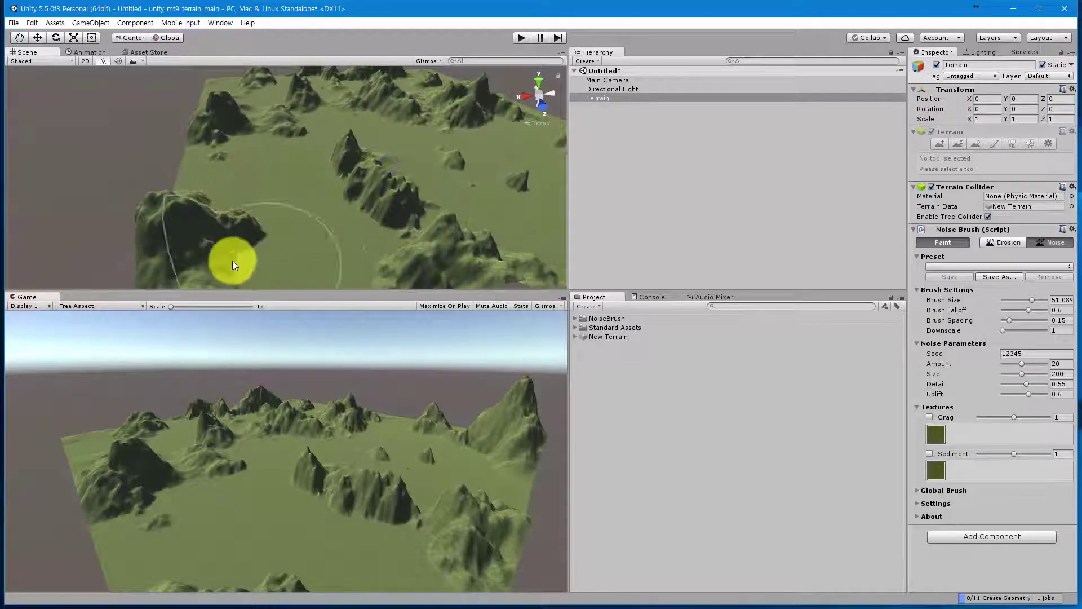
{"action": "mouse_move", "coordinate": [550, 230]}
{"action": "left_mouse_down", "text": "alt"}
{"action": "mouse_move", "coordinate": [502, 198]}
{"action": "mouse_move", "coordinate": [362, 215]}
{"action": "mouse_move", "coordinate": [168, 164]}
{"action": "mouse_move", "coordinate": [79, 175]}
{"action": "mouse_move", "coordinate": [90, 163]}
{"action": "left_mouse_up", "text": "alt"}
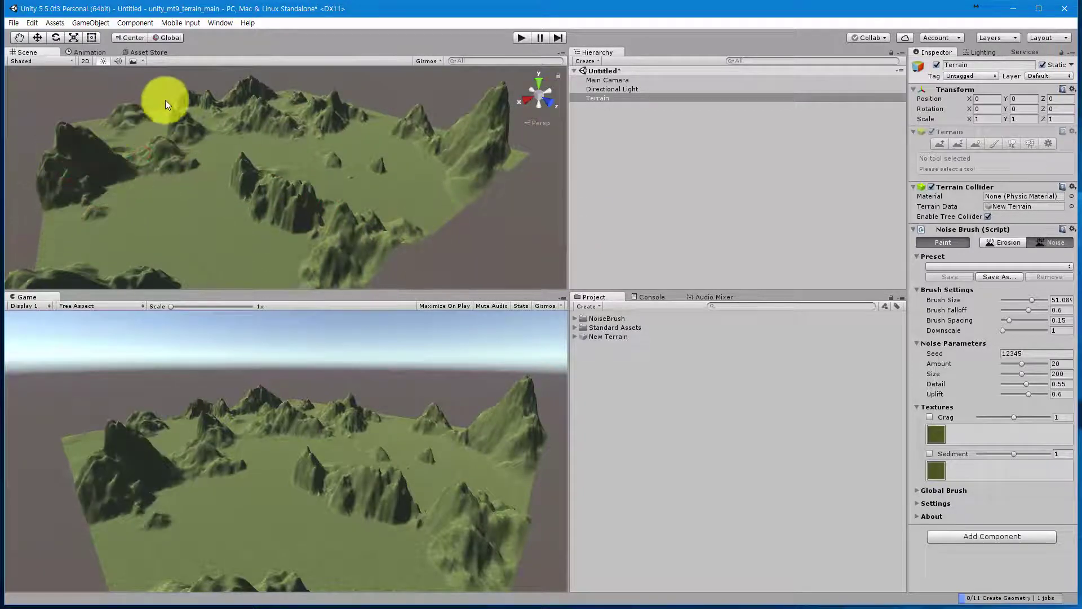
{"action": "mouse_move", "coordinate": [165, 104]}
{"action": "left_mouse_down"}
{"action": "mouse_move", "coordinate": [133, 116]}
{"action": "mouse_move", "coordinate": [125, 105]}
{"action": "mouse_move", "coordinate": [247, 108]}
{"action": "mouse_move", "coordinate": [207, 91]}
{"action": "mouse_move", "coordinate": [314, 104]}
{"action": "mouse_move", "coordinate": [324, 91]}
{"action": "mouse_move", "coordinate": [308, 86]}
{"action": "mouse_move", "coordinate": [362, 100]}
{"action": "mouse_move", "coordinate": [399, 124]}
{"action": "mouse_move", "coordinate": [378, 132]}
{"action": "mouse_move", "coordinate": [418, 204]}
{"action": "mouse_move", "coordinate": [482, 185]}
{"action": "left_mouse_up"}
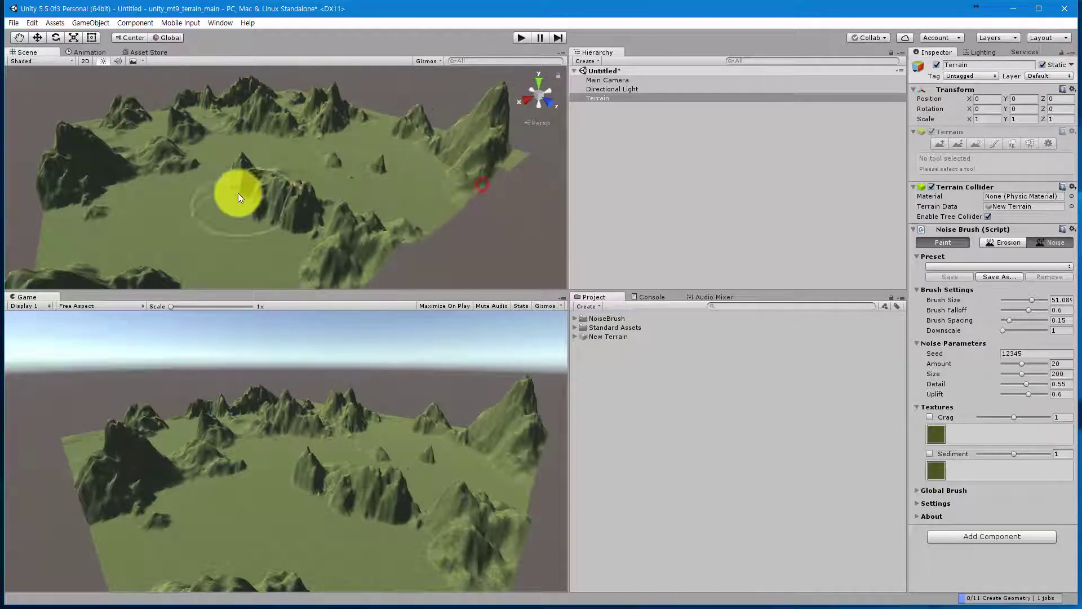
{"action": "mouse_move", "coordinate": [159, 156]}
{"action": "left_mouse_down"}
{"action": "mouse_move", "coordinate": [202, 161]}
{"action": "mouse_move", "coordinate": [227, 122]}
{"action": "left_mouse_up"}
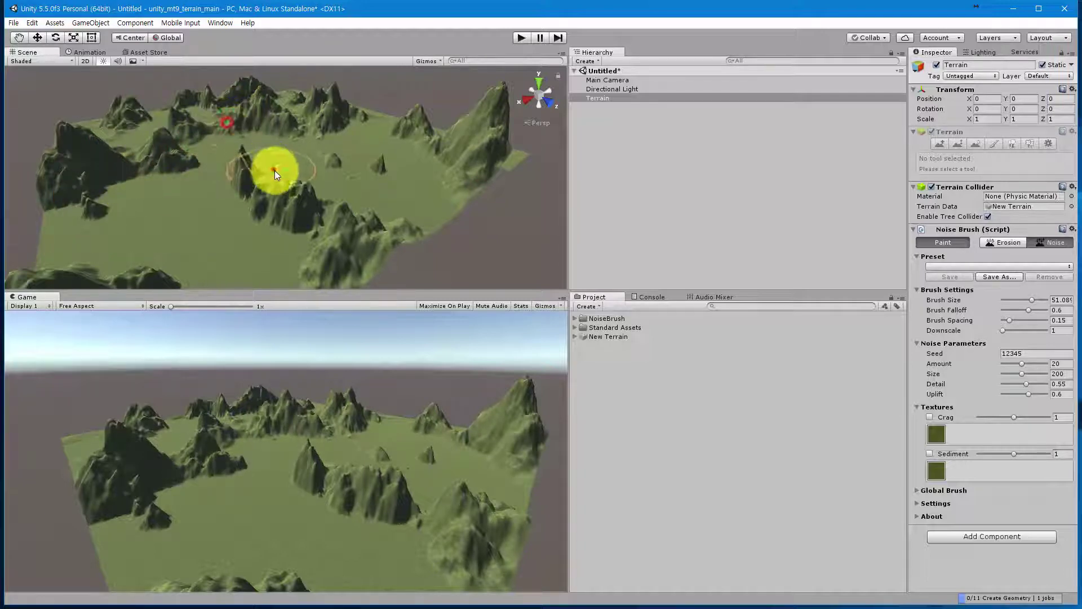
{"action": "left_click_drag", "start_coordinate": [275, 170], "coordinate": [319, 160]}
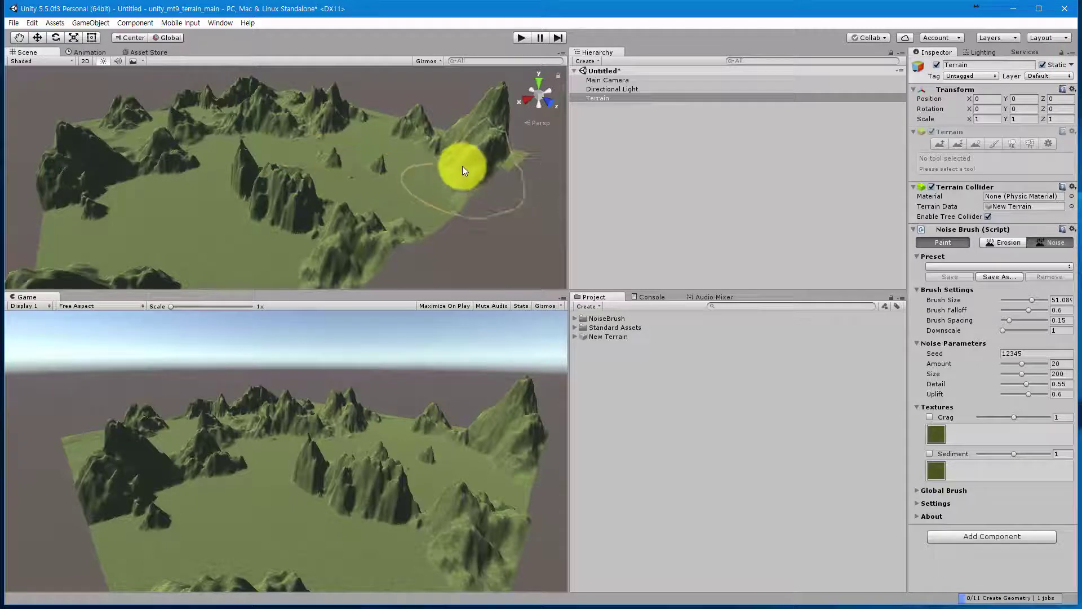
Step: Turn off Noise Brush painting and smooth the mountains with the Smooth Height tool at brush size 100 and opacity 27
{"action": "left_click", "coordinate": [942, 242]}
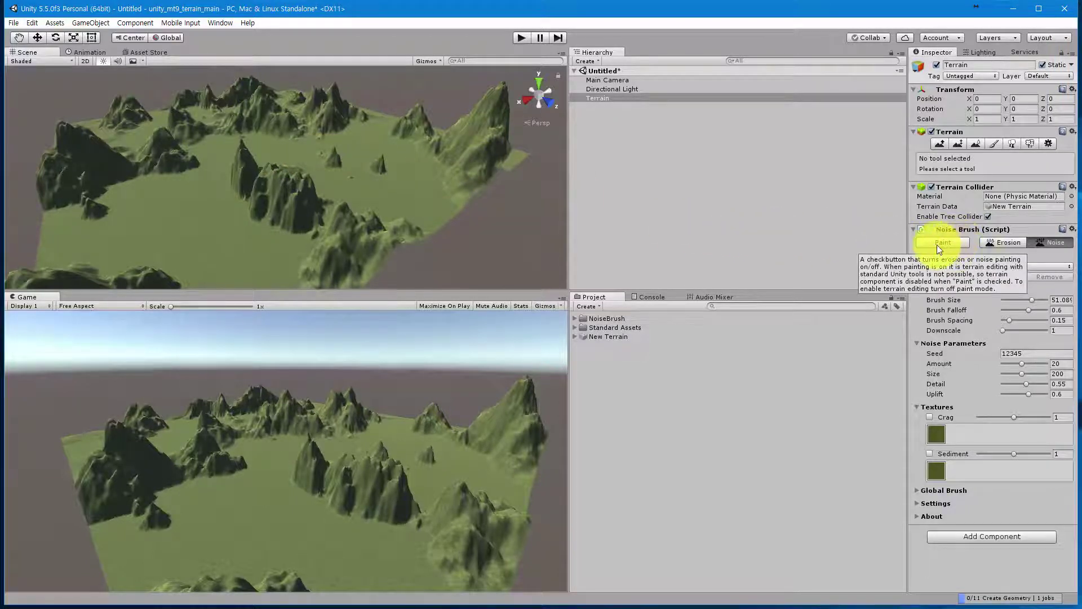
{"action": "left_click", "coordinate": [976, 143]}
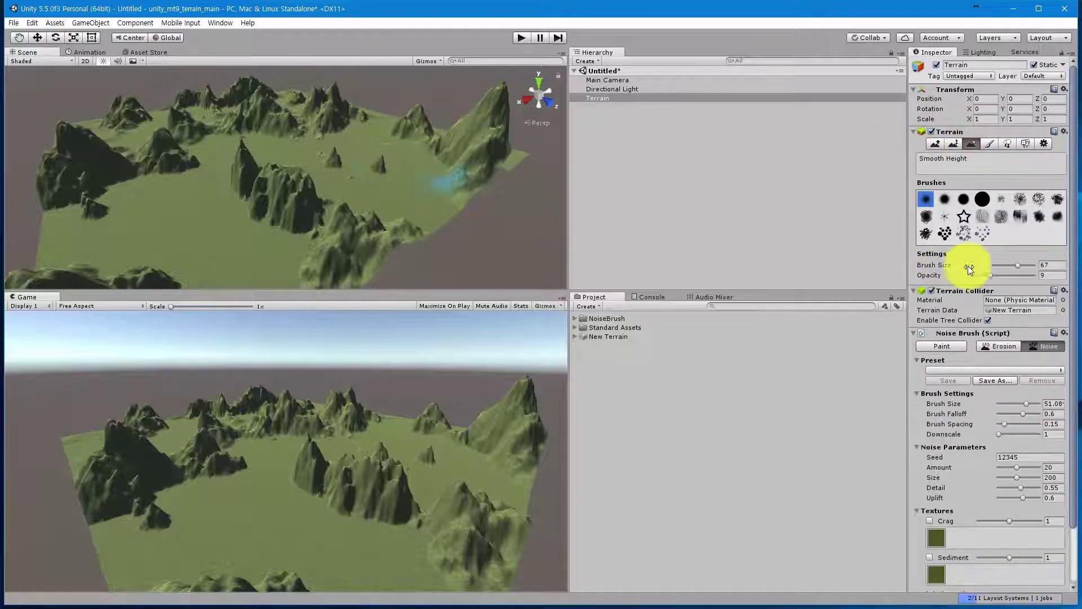
{"action": "mouse_move", "coordinate": [968, 269]}
{"action": "left_mouse_down"}
{"action": "mouse_move", "coordinate": [1021, 265]}
{"action": "mouse_move", "coordinate": [999, 275]}
{"action": "left_mouse_up"}
{"action": "mouse_move", "coordinate": [86, 154]}
{"action": "left_mouse_down"}
{"action": "mouse_move", "coordinate": [48, 164]}
{"action": "mouse_move", "coordinate": [52, 219]}
{"action": "mouse_move", "coordinate": [38, 266]}
{"action": "mouse_move", "coordinate": [204, 281]}
{"action": "mouse_move", "coordinate": [201, 185]}
{"action": "mouse_move", "coordinate": [387, 249]}
{"action": "mouse_move", "coordinate": [214, 159]}
{"action": "mouse_move", "coordinate": [301, 184]}
{"action": "mouse_move", "coordinate": [292, 161]}
{"action": "mouse_move", "coordinate": [245, 142]}
{"action": "mouse_move", "coordinate": [242, 164]}
{"action": "mouse_move", "coordinate": [254, 143]}
{"action": "mouse_move", "coordinate": [232, 111]}
{"action": "mouse_move", "coordinate": [157, 136]}
{"action": "mouse_move", "coordinate": [142, 105]}
{"action": "mouse_move", "coordinate": [329, 99]}
{"action": "mouse_move", "coordinate": [208, 101]}
{"action": "mouse_move", "coordinate": [433, 126]}
{"action": "mouse_move", "coordinate": [371, 126]}
{"action": "mouse_move", "coordinate": [349, 159]}
{"action": "mouse_move", "coordinate": [261, 173]}
{"action": "mouse_move", "coordinate": [429, 185]}
{"action": "mouse_move", "coordinate": [351, 190]}
{"action": "mouse_move", "coordinate": [319, 176]}
{"action": "mouse_move", "coordinate": [531, 124]}
{"action": "left_mouse_up"}
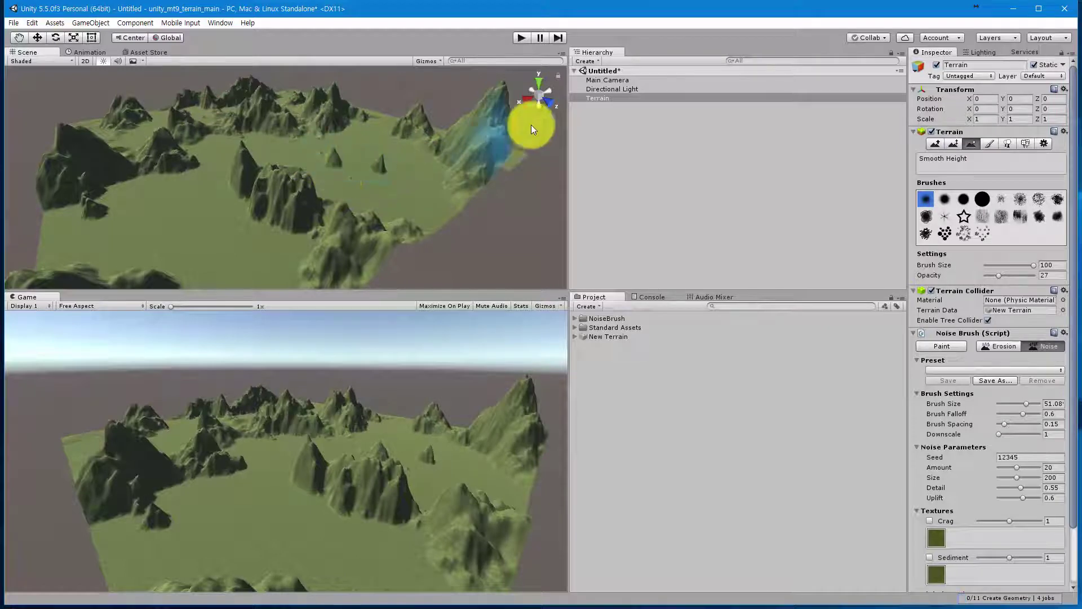
{"action": "mouse_move", "coordinate": [477, 177]}
{"action": "left_mouse_down"}
{"action": "mouse_move", "coordinate": [311, 284]}
{"action": "mouse_move", "coordinate": [389, 227]}
{"action": "mouse_move", "coordinate": [138, 292]}
{"action": "mouse_move", "coordinate": [46, 280]}
{"action": "mouse_move", "coordinate": [122, 271]}
{"action": "mouse_move", "coordinate": [134, 245]}
{"action": "mouse_move", "coordinate": [61, 135]}
{"action": "mouse_move", "coordinate": [151, 122]}
{"action": "mouse_move", "coordinate": [162, 92]}
{"action": "mouse_move", "coordinate": [276, 79]}
{"action": "mouse_move", "coordinate": [428, 112]}
{"action": "mouse_move", "coordinate": [364, 126]}
{"action": "mouse_move", "coordinate": [527, 168]}
{"action": "mouse_move", "coordinate": [479, 239]}
{"action": "mouse_move", "coordinate": [549, 241]}
{"action": "left_mouse_up"}
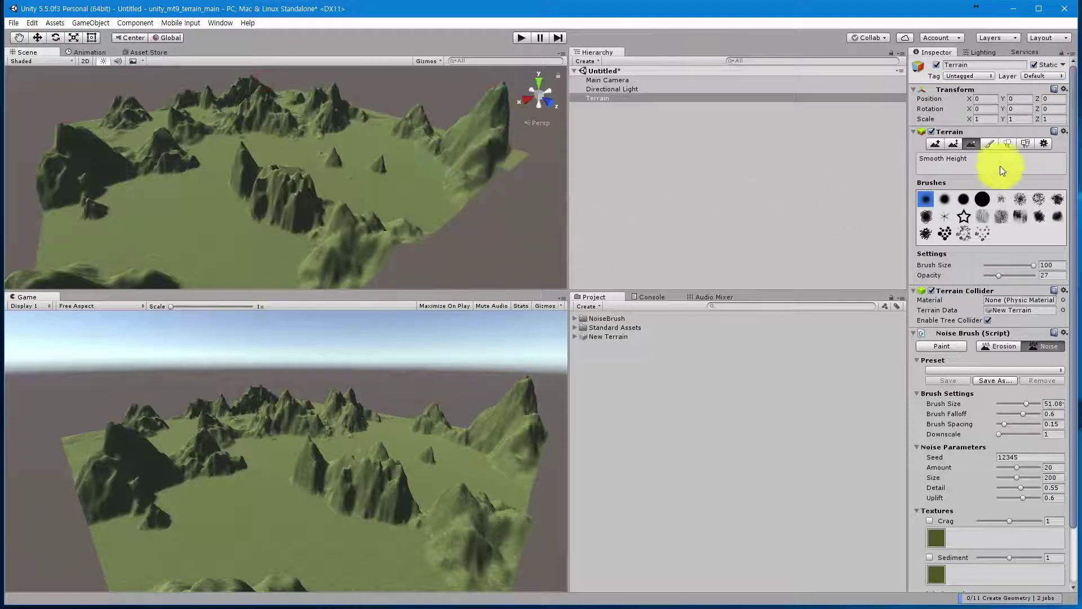
Step: Add Broadleaf_Desktop as a tree type for the terrain's Place Trees tool
{"action": "left_click", "coordinate": [1009, 145]}
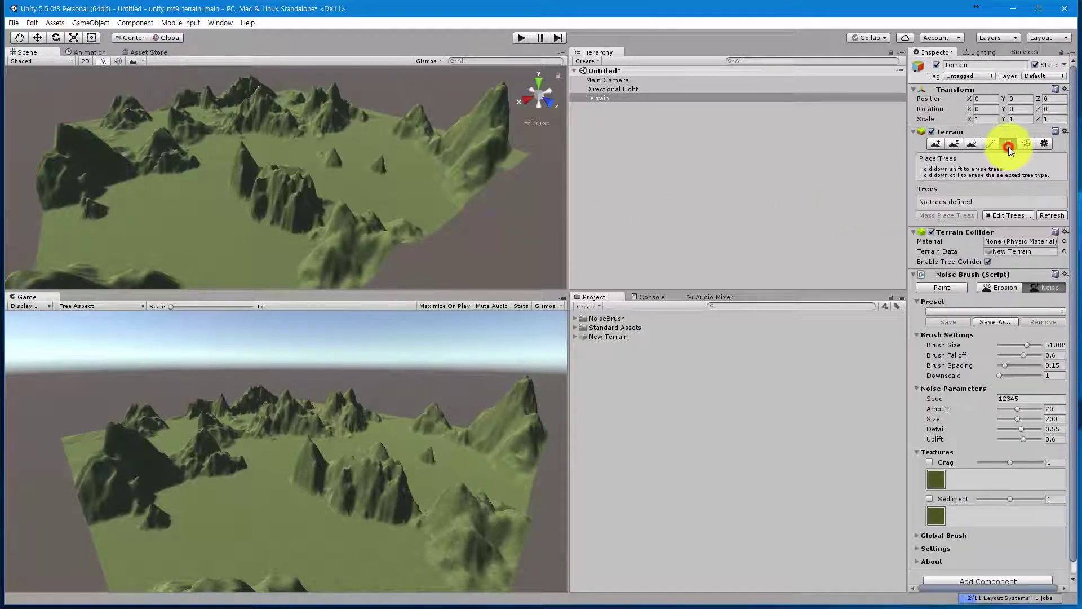
{"action": "left_click", "coordinate": [1009, 214]}
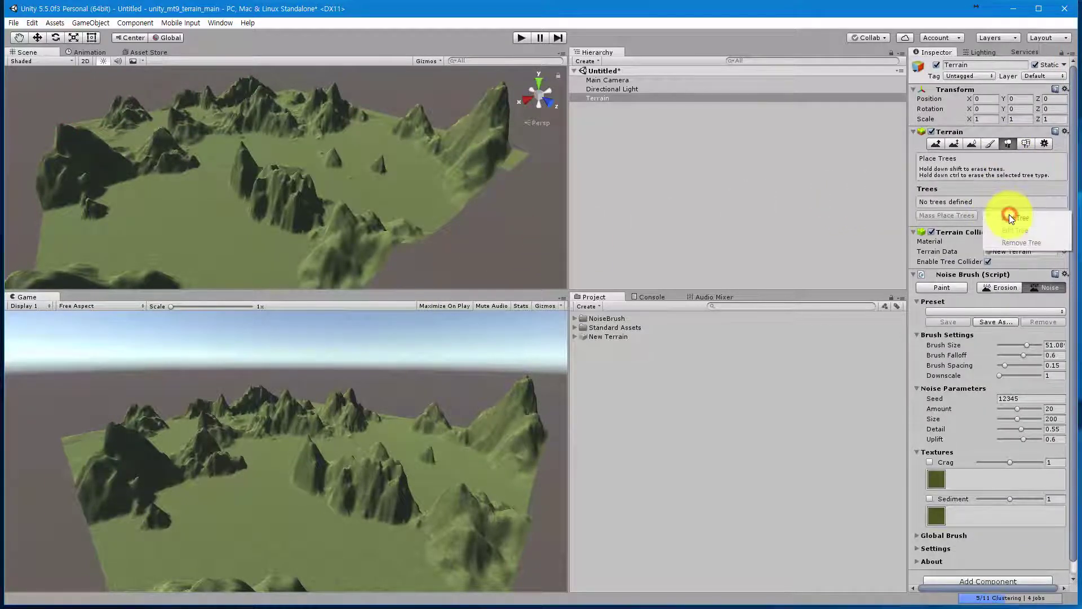
{"action": "left_click", "coordinate": [1017, 219]}
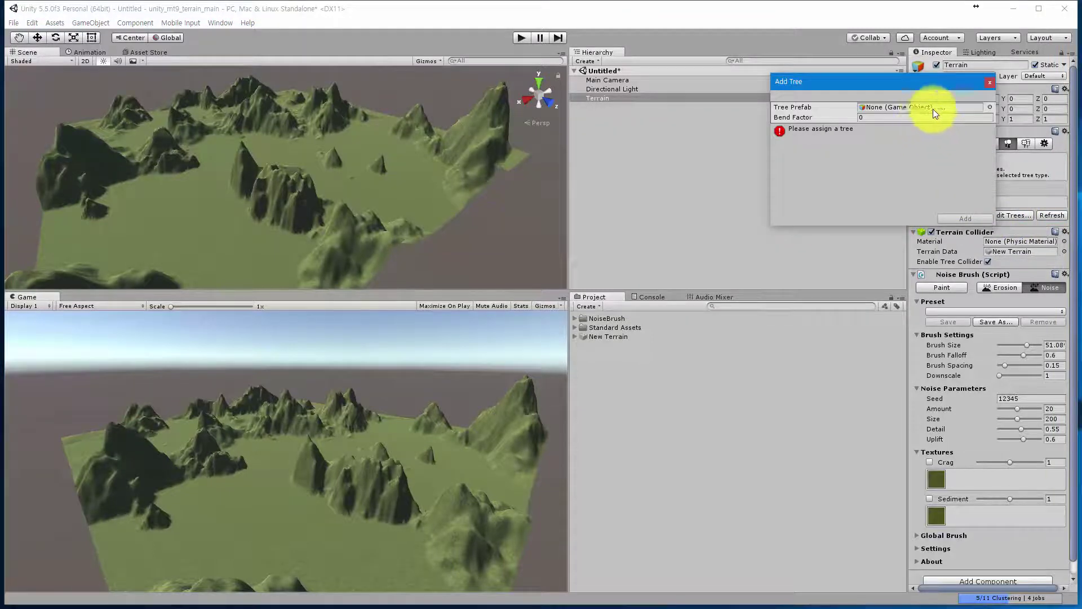
{"action": "left_click", "coordinate": [991, 107]}
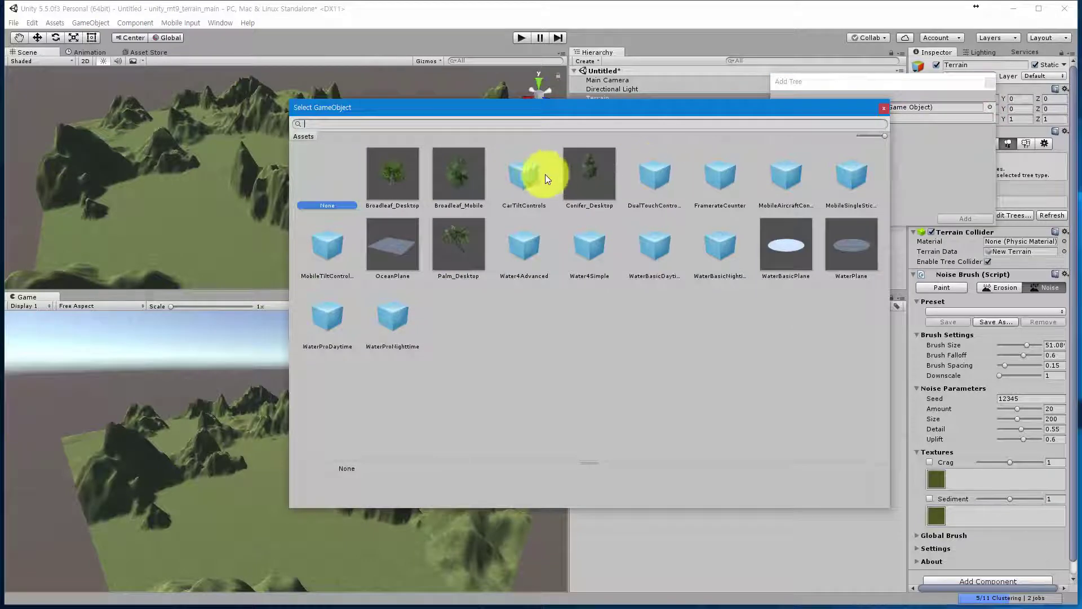
{"action": "left_click", "coordinate": [389, 174]}
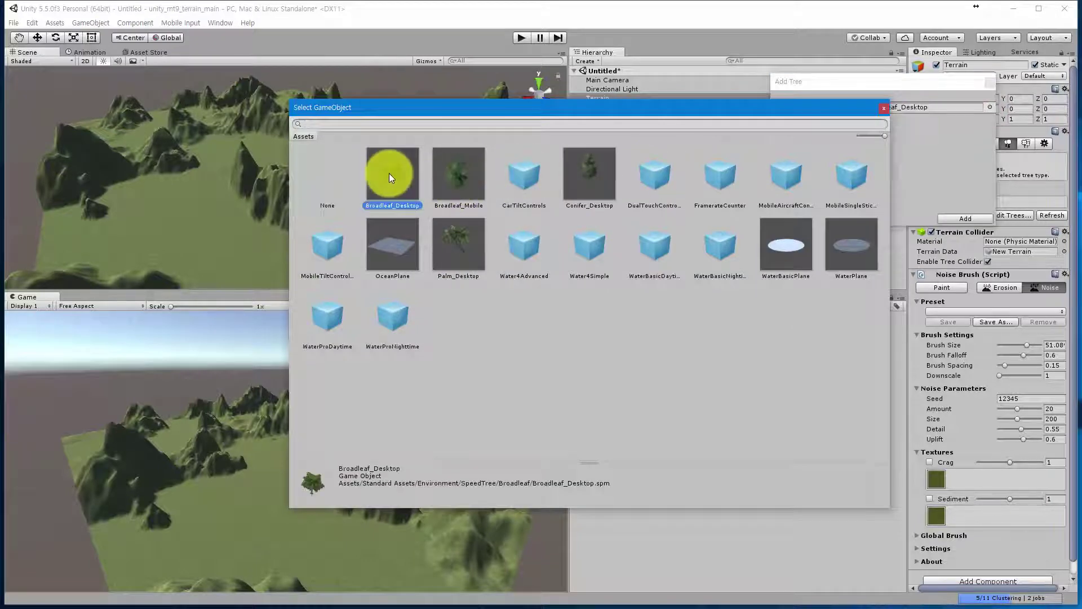
{"action": "double_click", "coordinate": [389, 174]}
{"action": "left_click", "coordinate": [953, 218]}
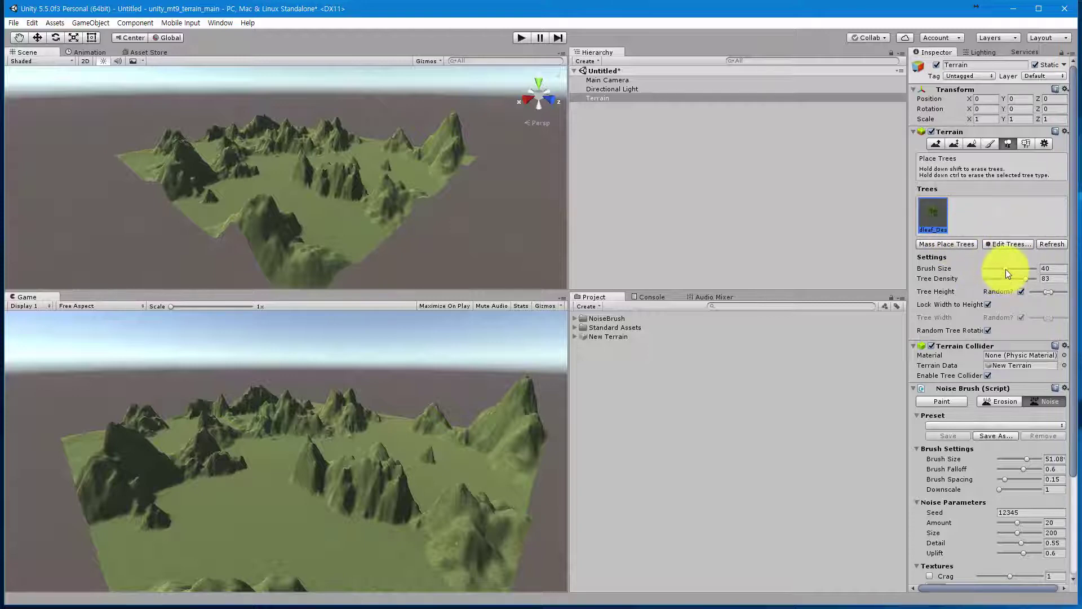
Step: Set the tree brush size to 30 and plant broadleaf trees on the mountains around the edges and middle of the terrain
{"action": "left_click_drag", "start_coordinate": [1005, 268], "coordinate": [1008, 268]}
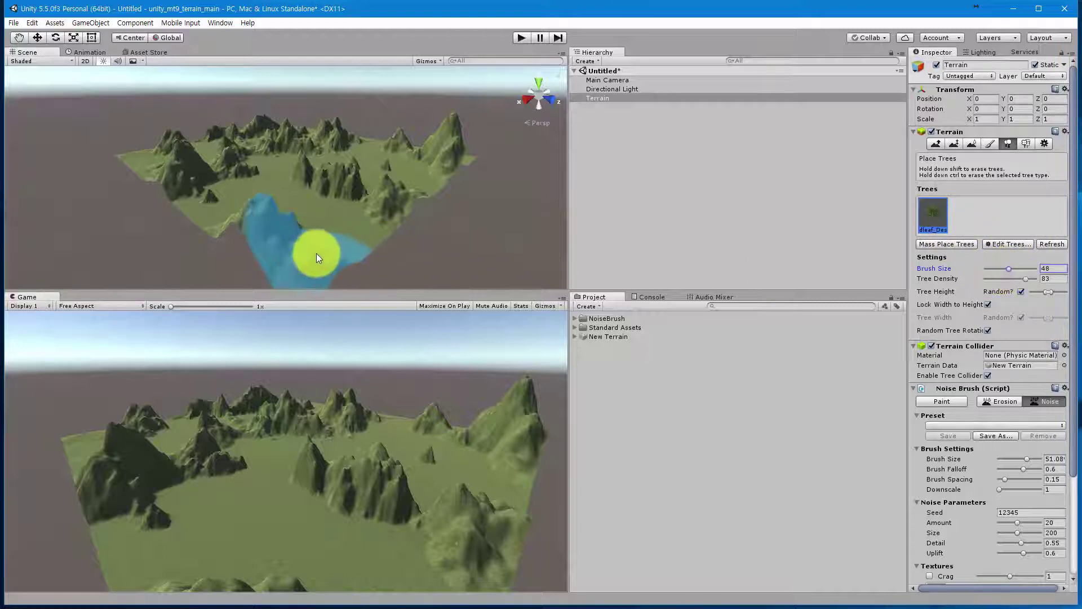
{"action": "left_click_drag", "start_coordinate": [1012, 268], "coordinate": [1000, 268]}
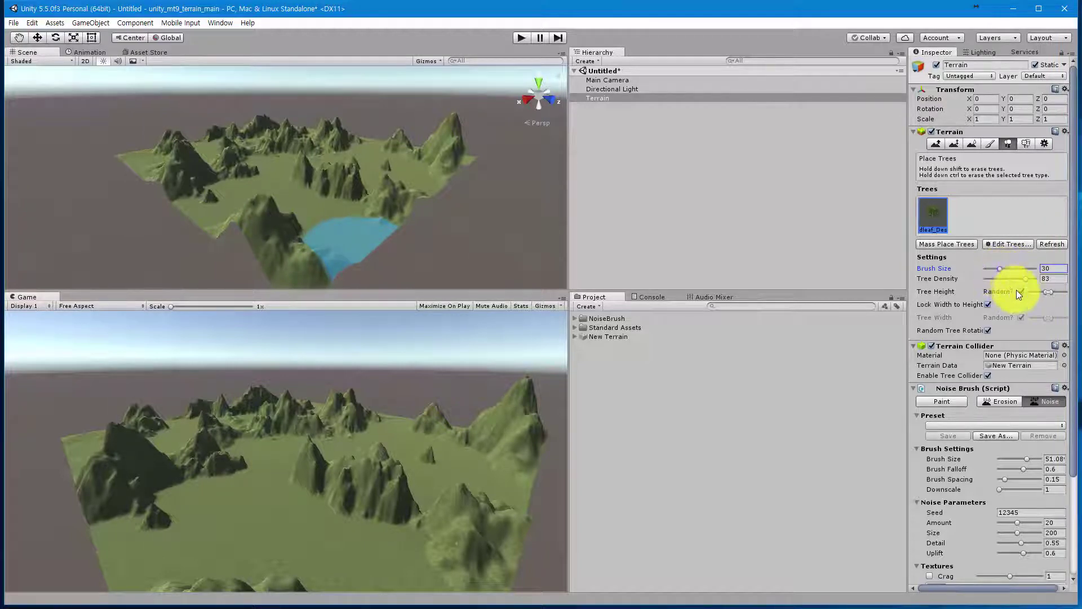
{"action": "left_click", "coordinate": [296, 245]}
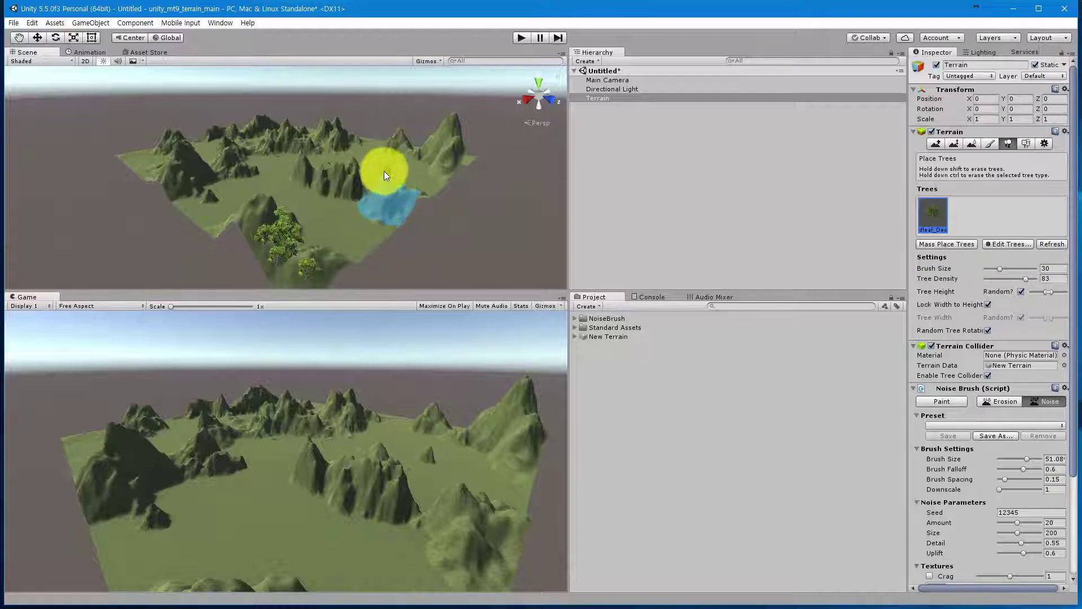
{"action": "left_click_drag", "start_coordinate": [384, 171], "coordinate": [336, 173]}
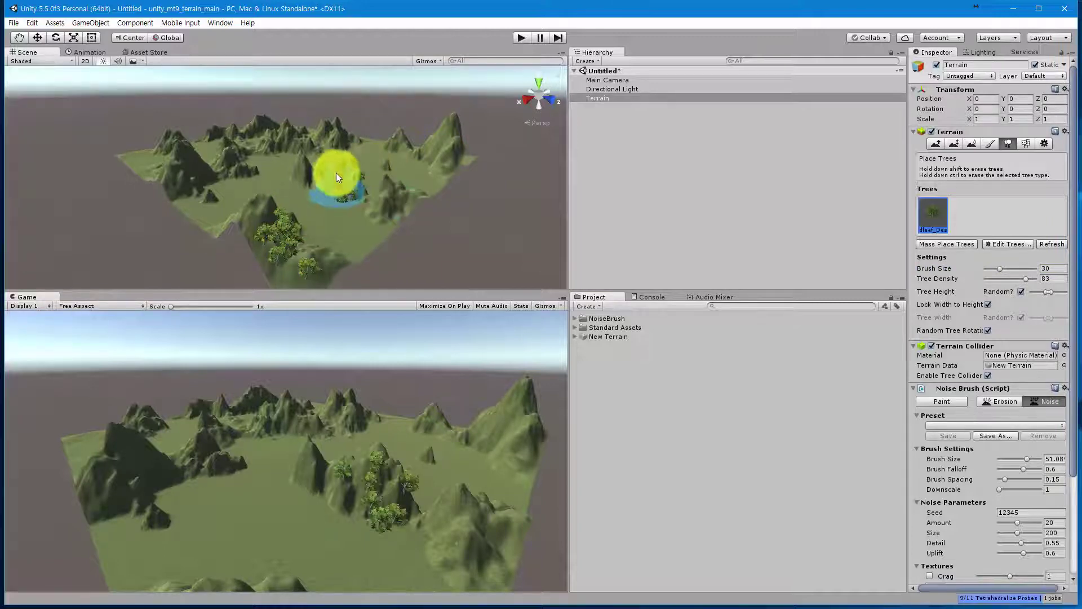
{"action": "left_click", "coordinate": [397, 200]}
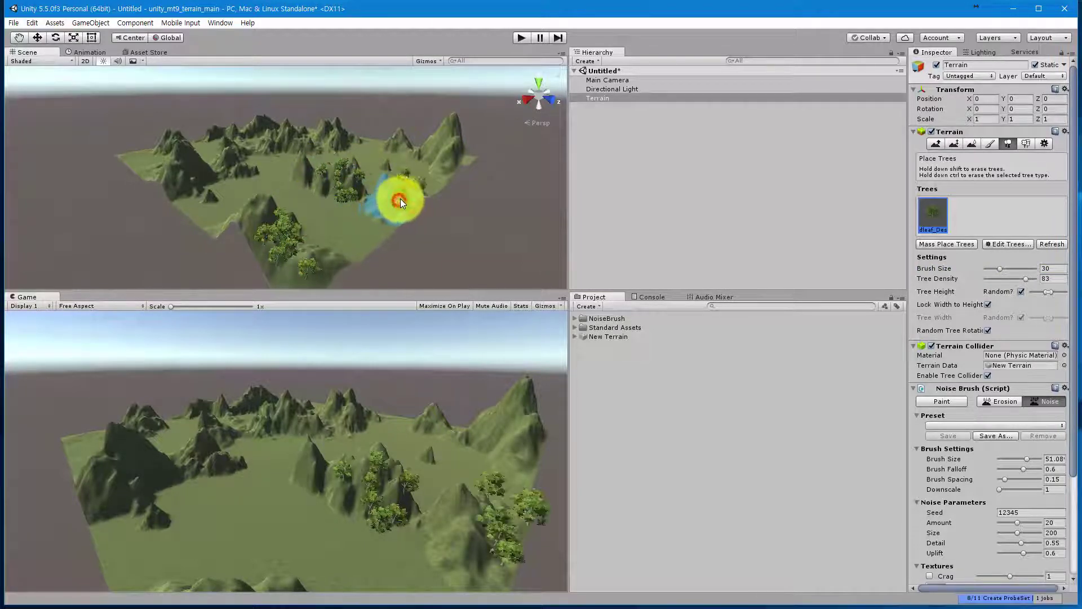
{"action": "left_click", "coordinate": [442, 150]}
{"action": "left_click", "coordinate": [407, 138]}
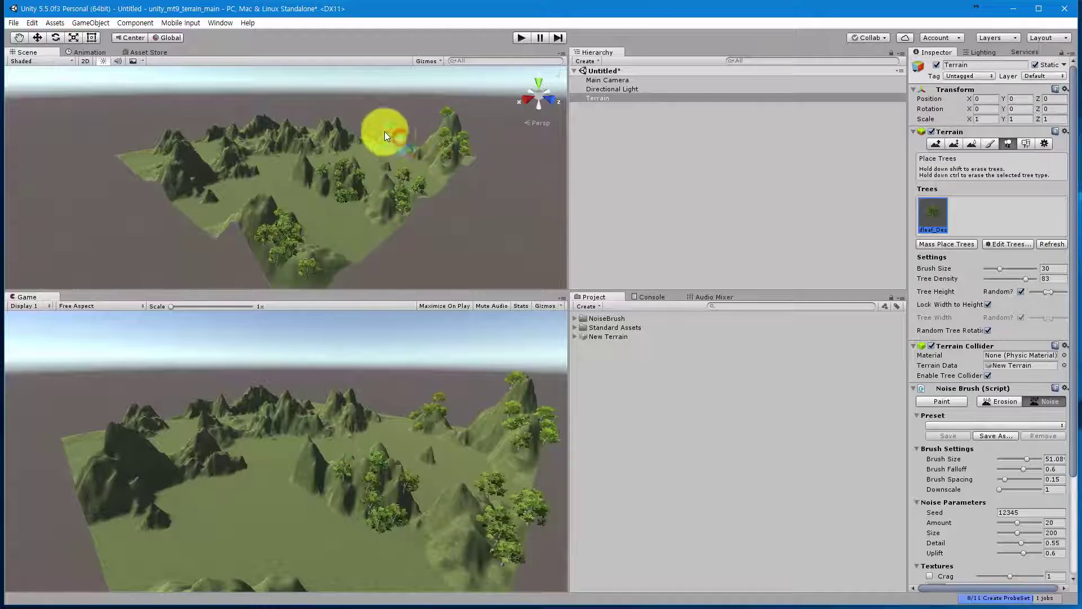
{"action": "left_click", "coordinate": [327, 135]}
{"action": "left_click", "coordinate": [279, 142]}
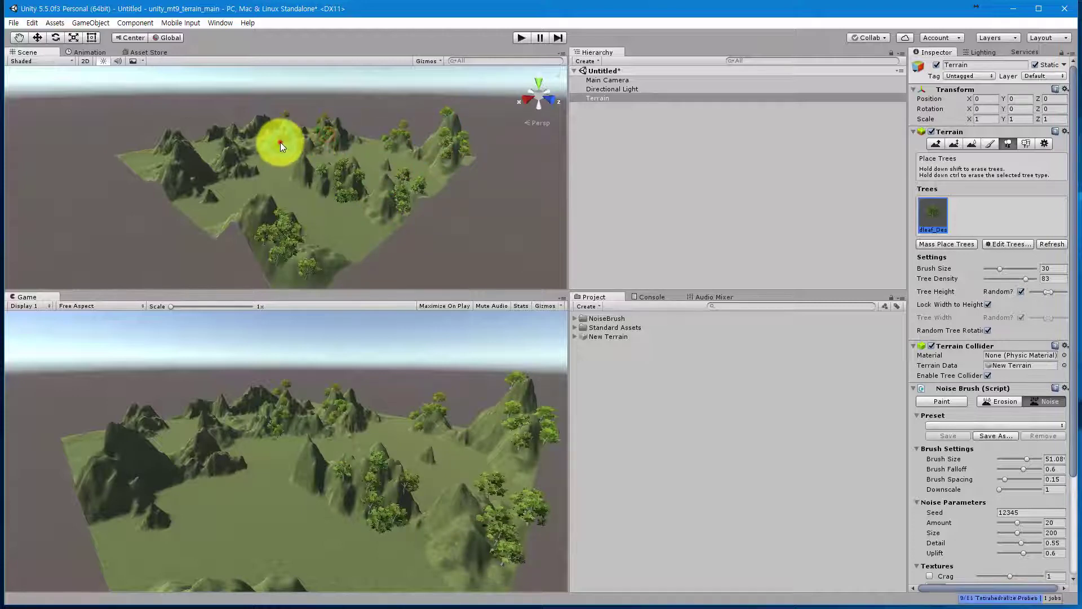
{"action": "left_click", "coordinate": [231, 168]}
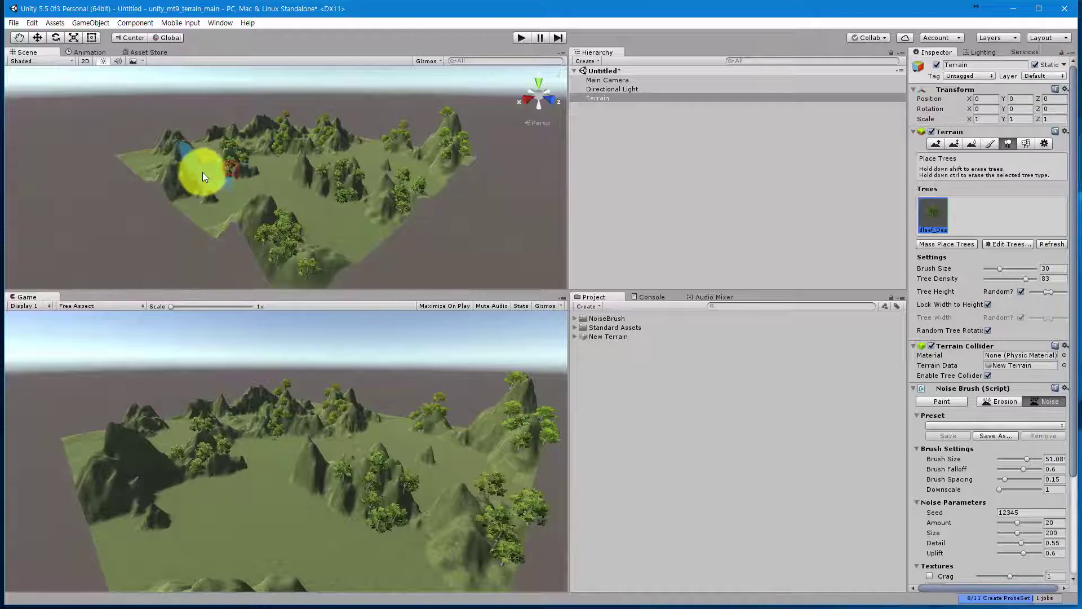
{"action": "left_click", "coordinate": [181, 170]}
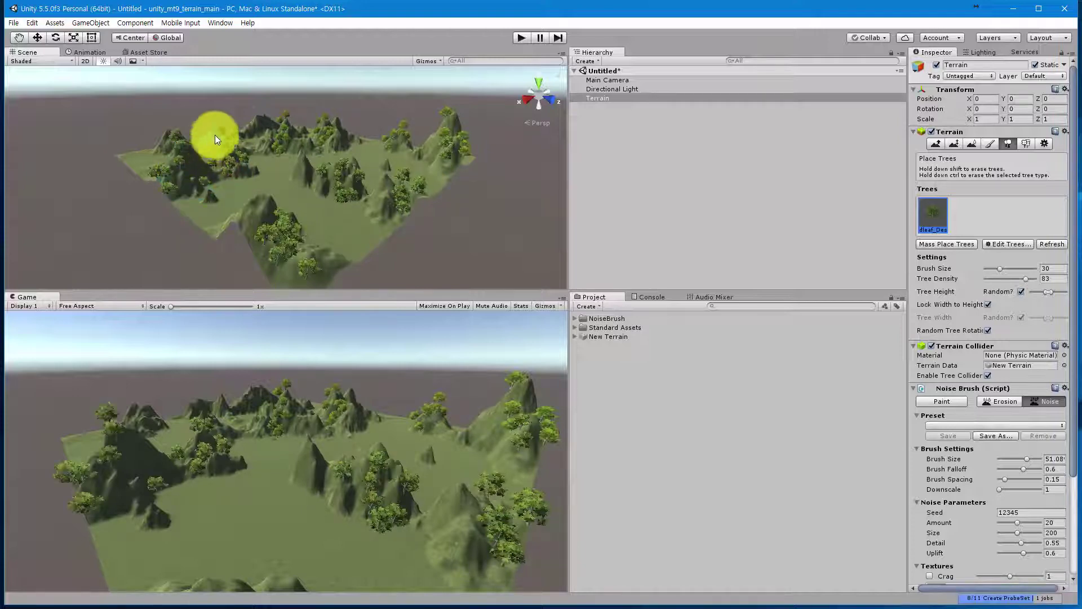
{"action": "left_click", "coordinate": [231, 127]}
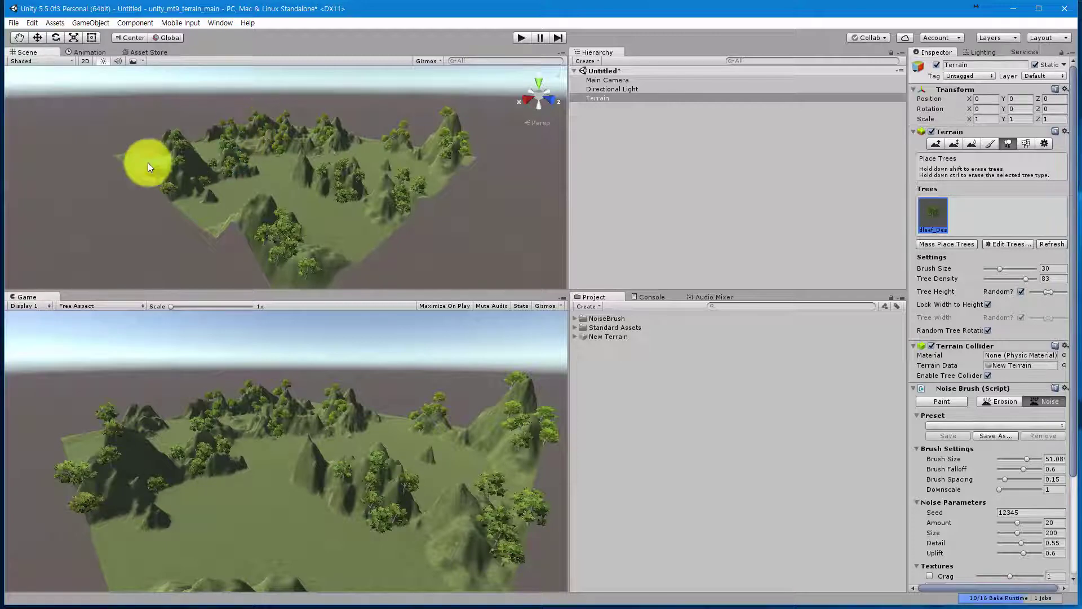
{"action": "mouse_move", "coordinate": [148, 162]}
{"action": "left_mouse_down", "text": "alt"}
{"action": "mouse_move", "coordinate": [348, 168]}
{"action": "mouse_move", "coordinate": [290, 169]}
{"action": "left_mouse_up", "text": "alt"}
{"action": "left_click", "coordinate": [243, 246]}
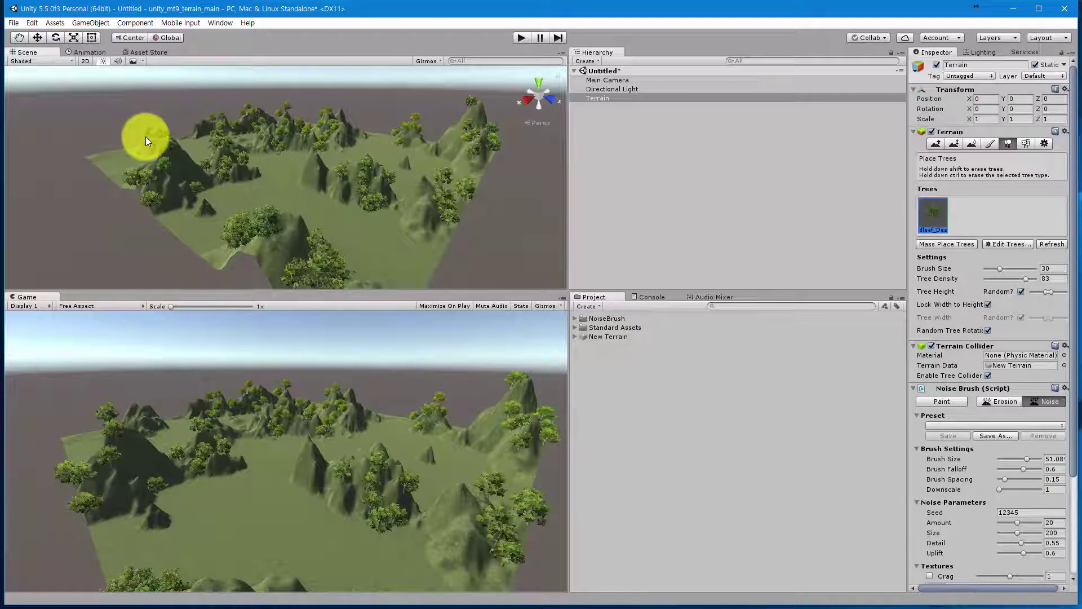
{"action": "left_click", "coordinate": [452, 141]}
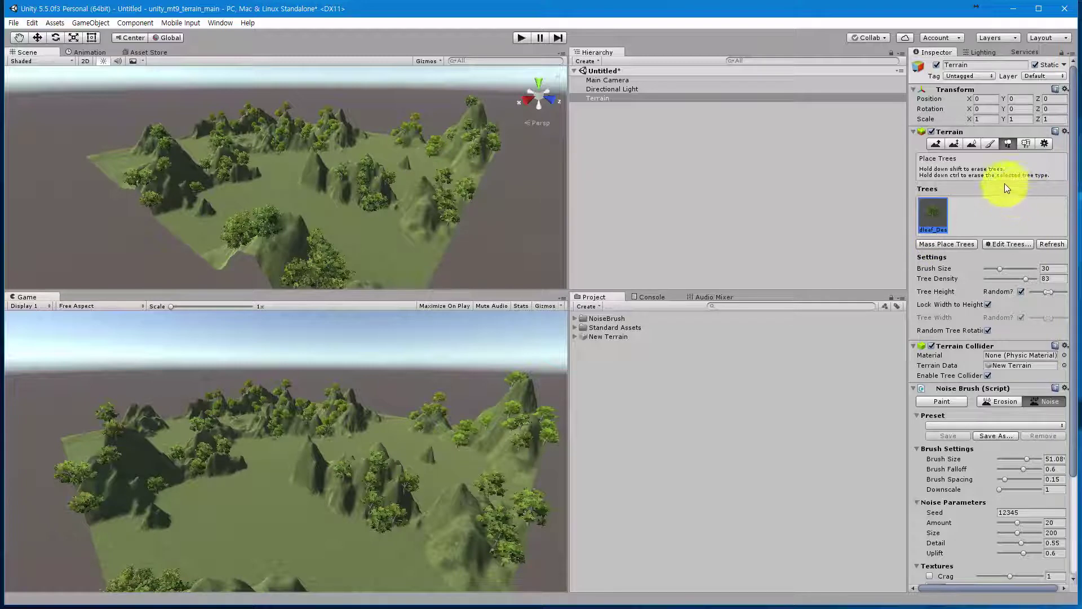
Step: Add the Water4Advanced prefab from Standard Assets > Environment > Water > Water4 > Prefabs to the scene
{"action": "left_click", "coordinate": [574, 328]}
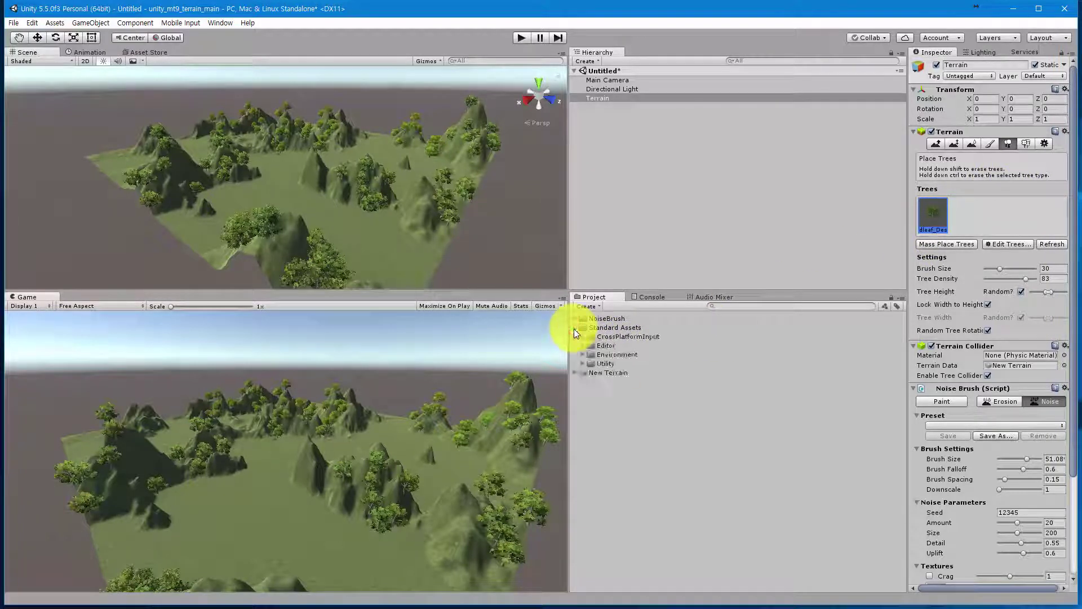
{"action": "left_click", "coordinate": [584, 354]}
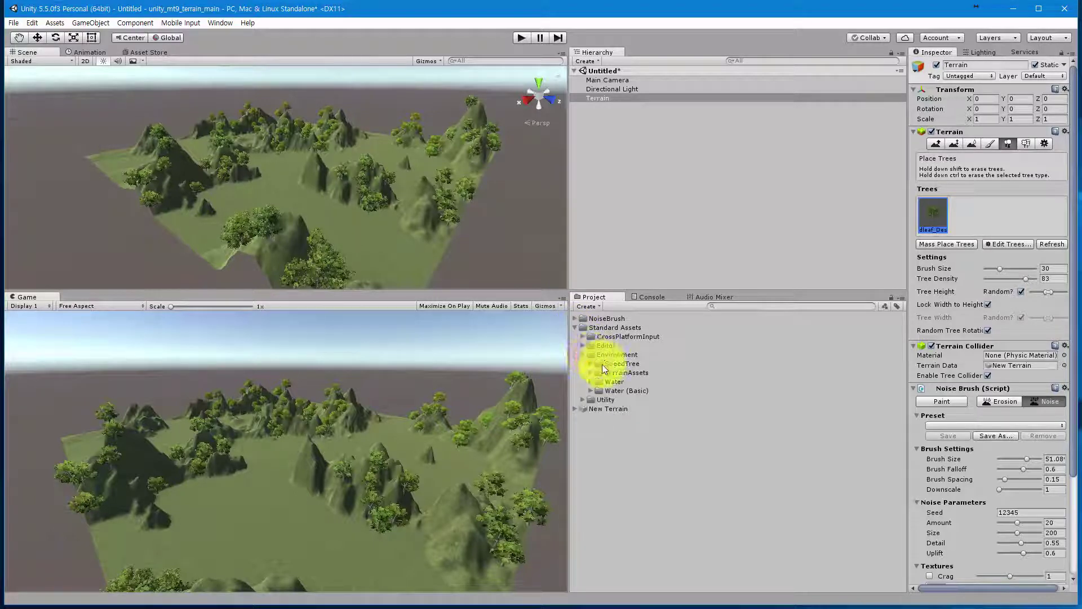
{"action": "left_click", "coordinate": [590, 382]}
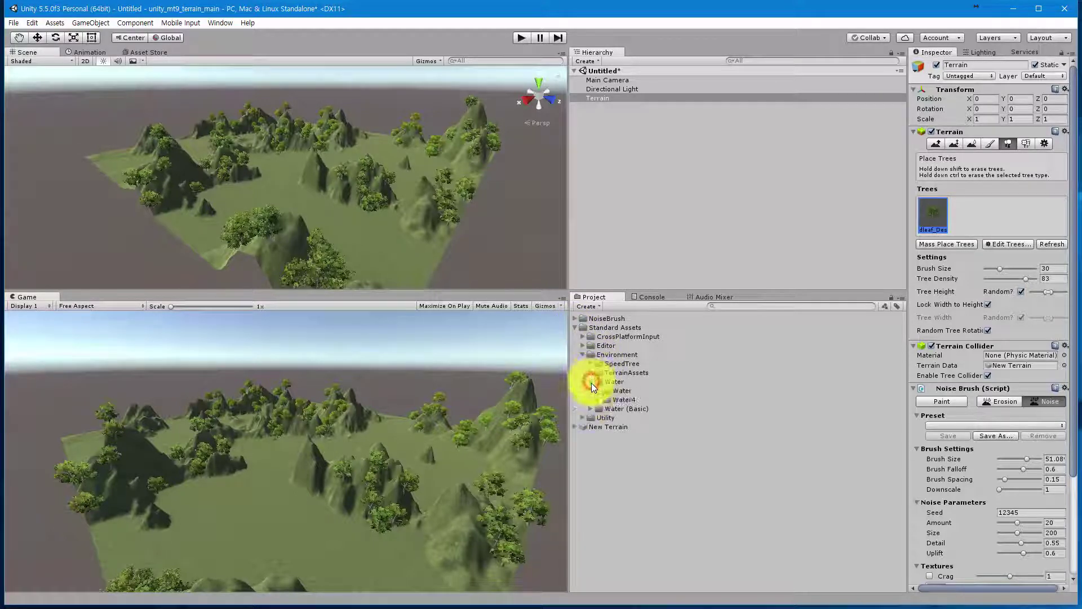
{"action": "left_click", "coordinate": [598, 399]}
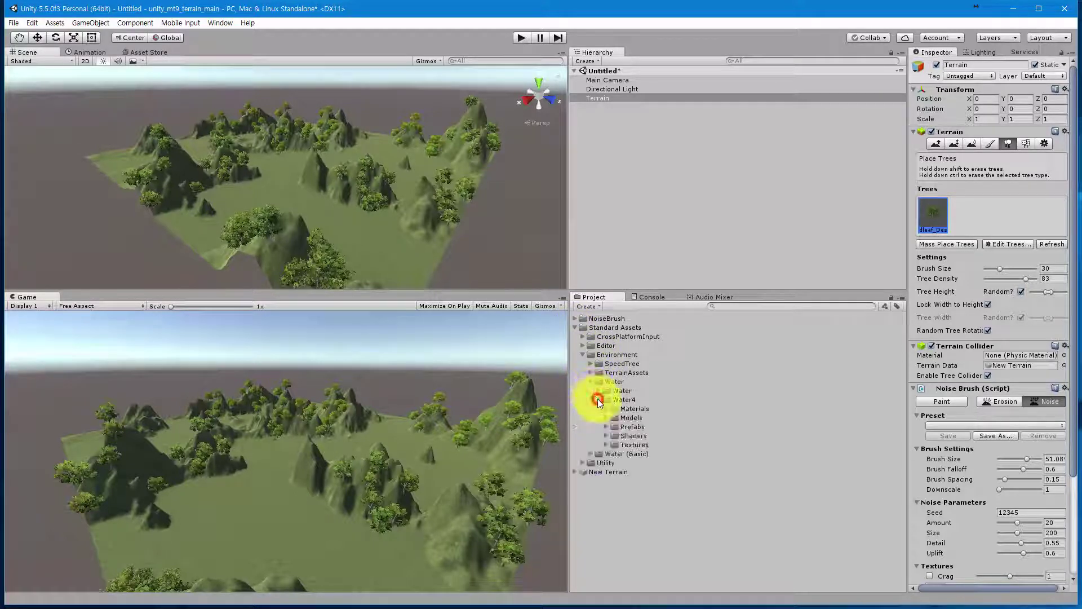
{"action": "left_click", "coordinate": [606, 427]}
{"action": "left_click", "coordinate": [639, 438]}
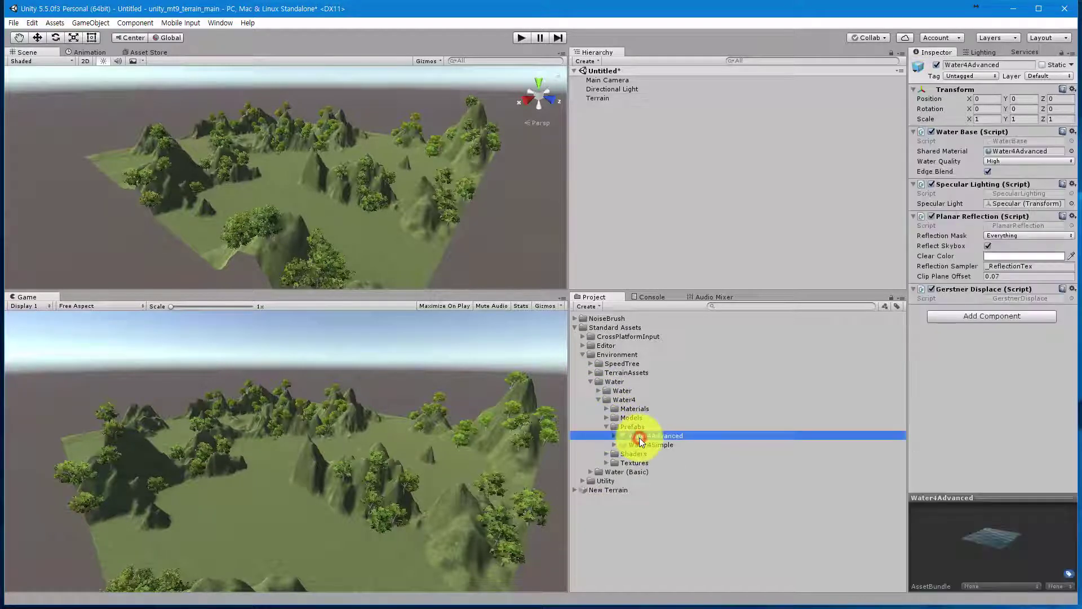
{"action": "left_click", "coordinate": [641, 443]}
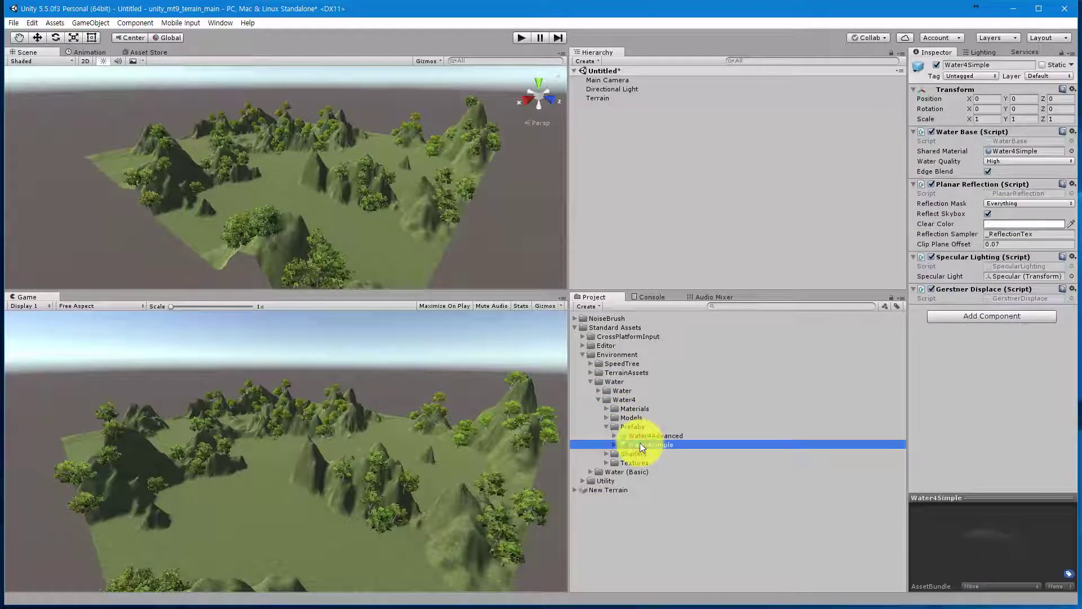
{"action": "left_click", "coordinate": [641, 437]}
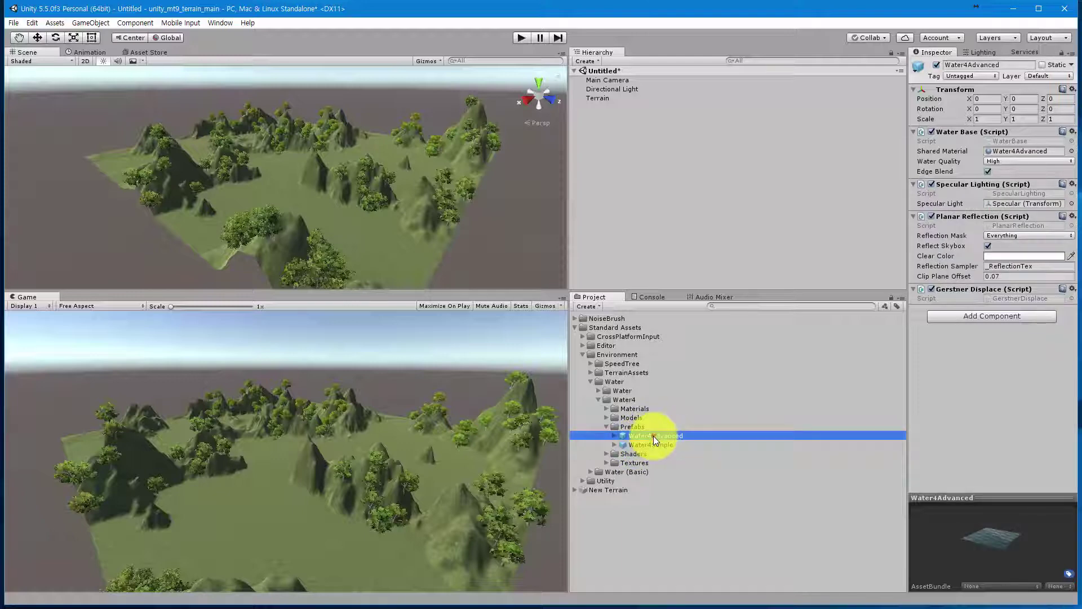
{"action": "left_click_drag", "start_coordinate": [654, 435], "coordinate": [614, 144]}
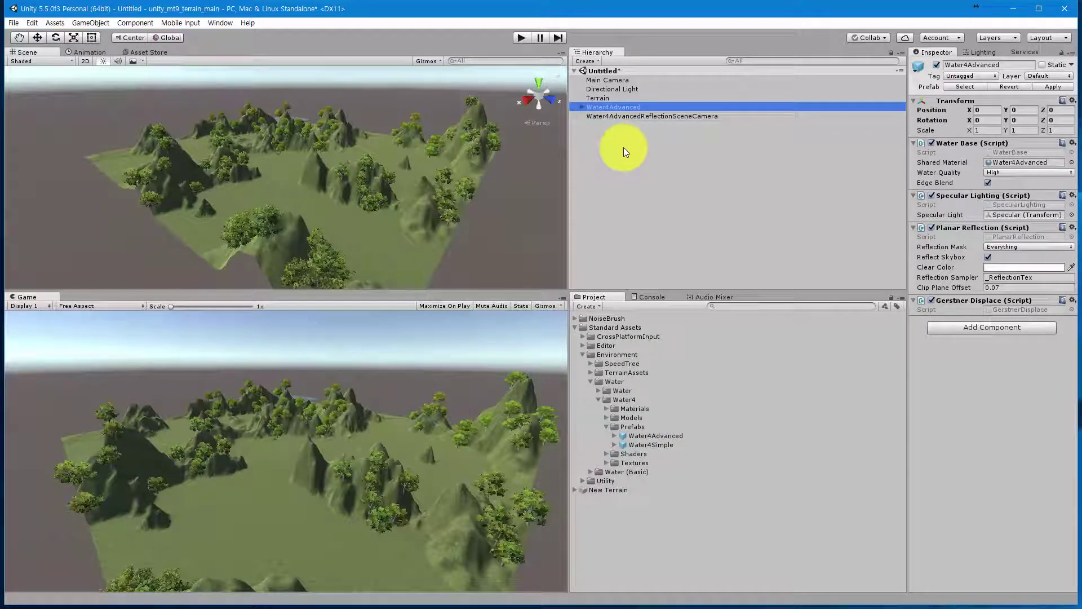
Step: Move the water to about X 323, Y 7, Z 277 and scale it uniformly to about 4.53
{"action": "left_click", "coordinate": [39, 37]}
{"action": "left_click_drag", "start_coordinate": [324, 128], "coordinate": [279, 117]}
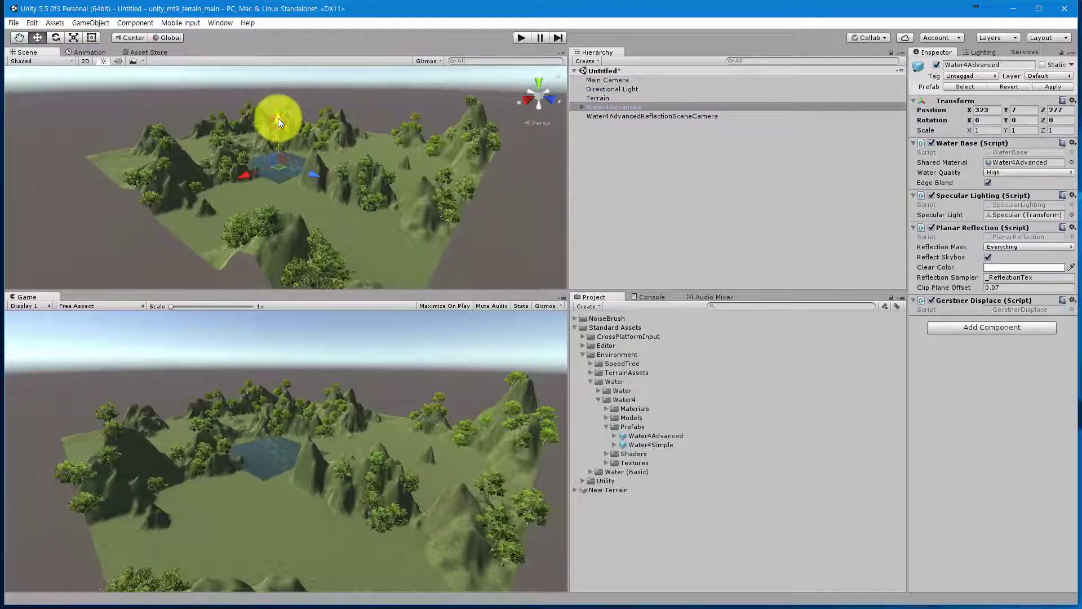
{"action": "left_click", "coordinate": [73, 37]}
{"action": "left_click_drag", "start_coordinate": [282, 165], "coordinate": [475, 139]}
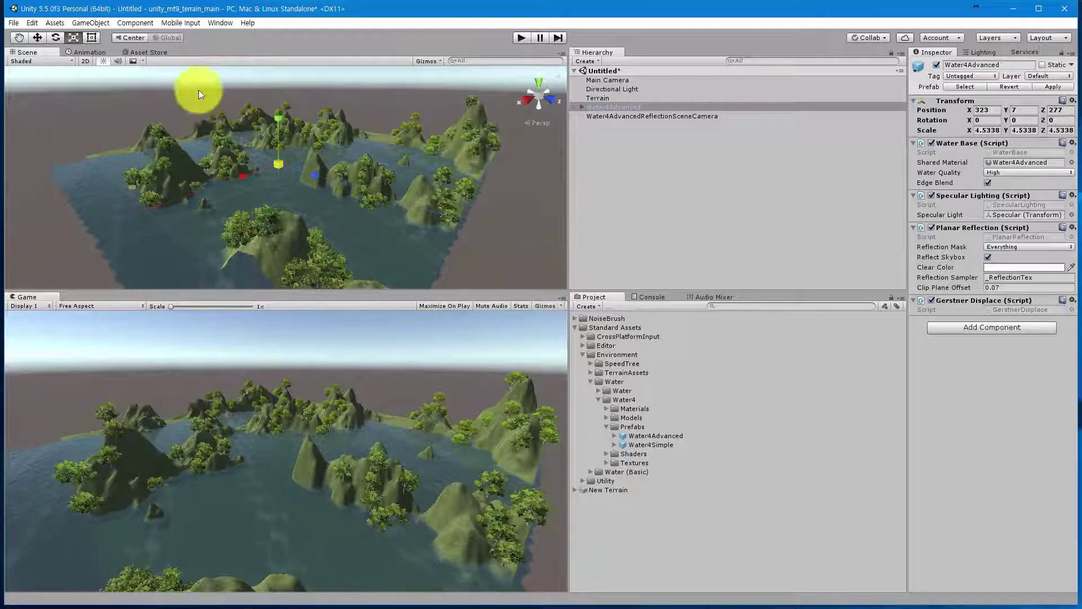
Step: Enlarge the water uniformly to about 5.2 and shift it to about X 261, Y 7, Z 255 to cover the terrain
{"action": "left_click", "coordinate": [40, 39]}
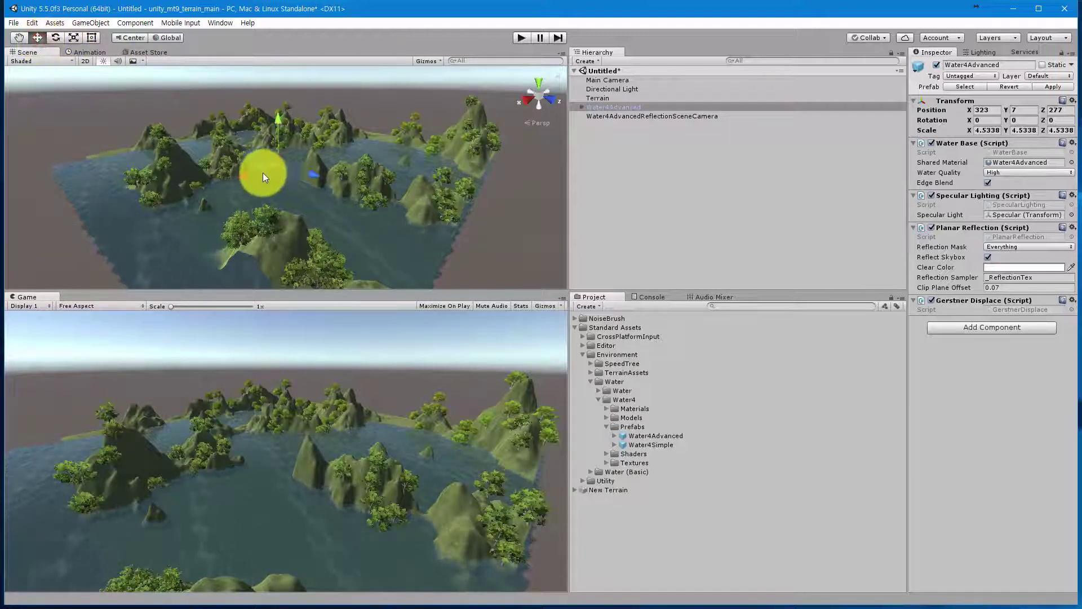
{"action": "left_click_drag", "start_coordinate": [315, 175], "coordinate": [280, 170]}
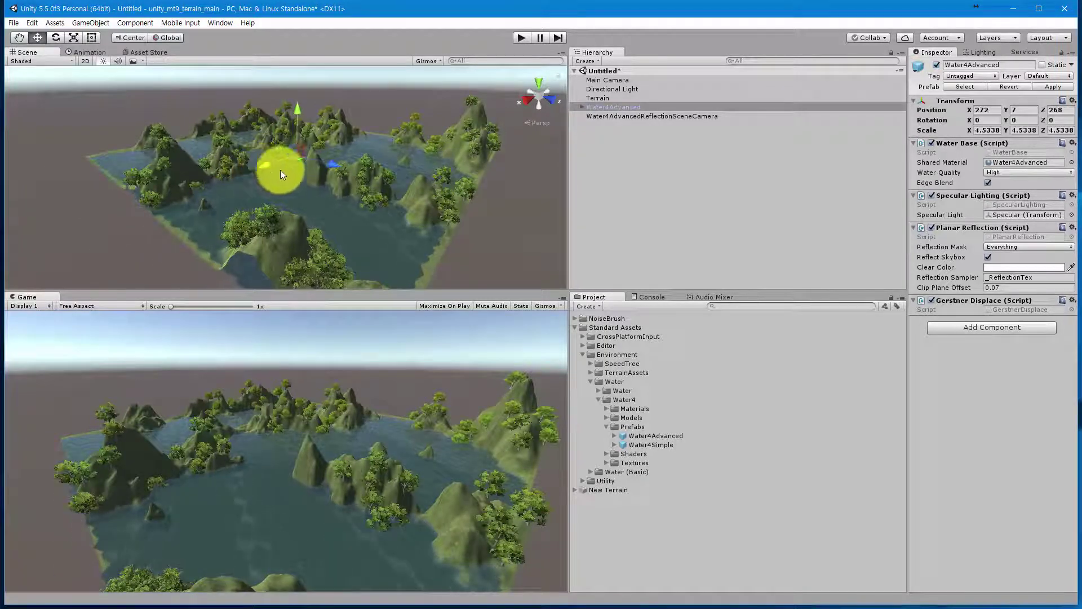
{"action": "left_click", "coordinate": [73, 37]}
{"action": "left_click_drag", "start_coordinate": [300, 151], "coordinate": [308, 149]}
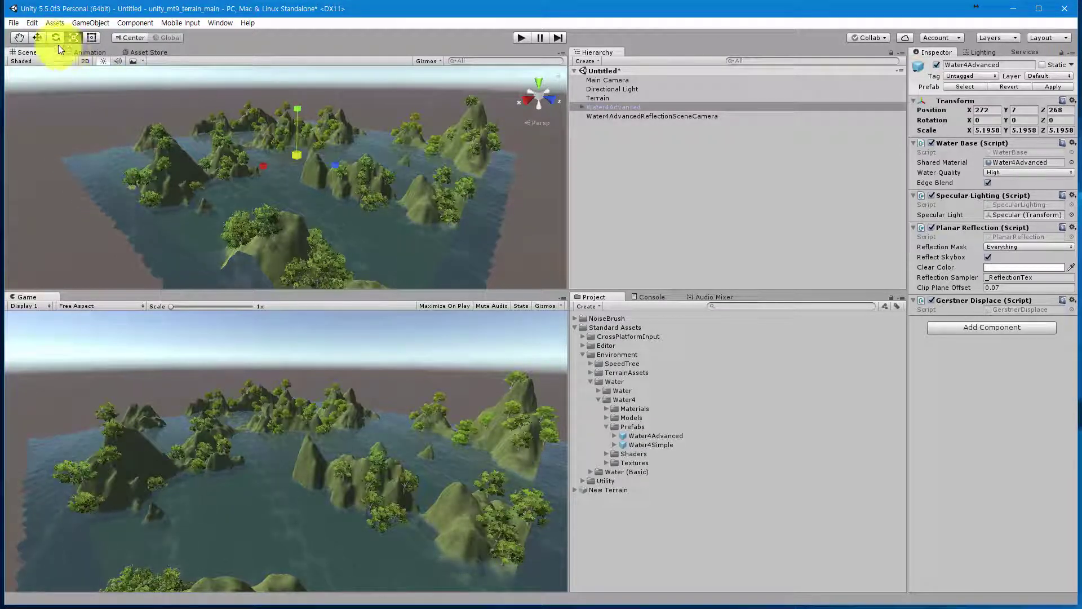
{"action": "left_click", "coordinate": [38, 37]}
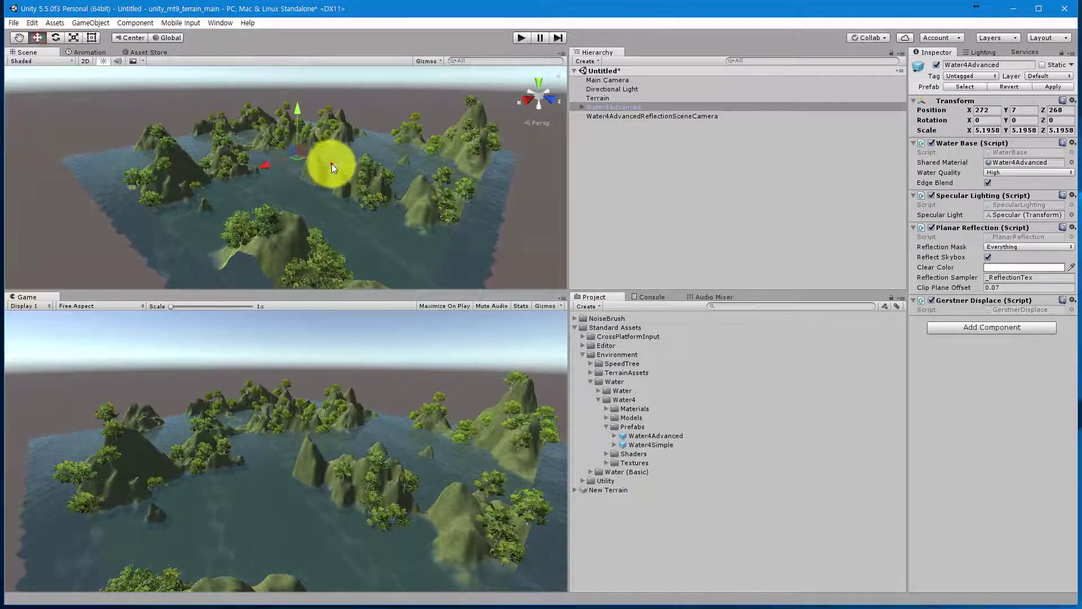
{"action": "mouse_move", "coordinate": [332, 163]}
{"action": "left_mouse_down"}
{"action": "mouse_move", "coordinate": [260, 161]}
{"action": "mouse_move", "coordinate": [340, 169]}
{"action": "left_mouse_up"}
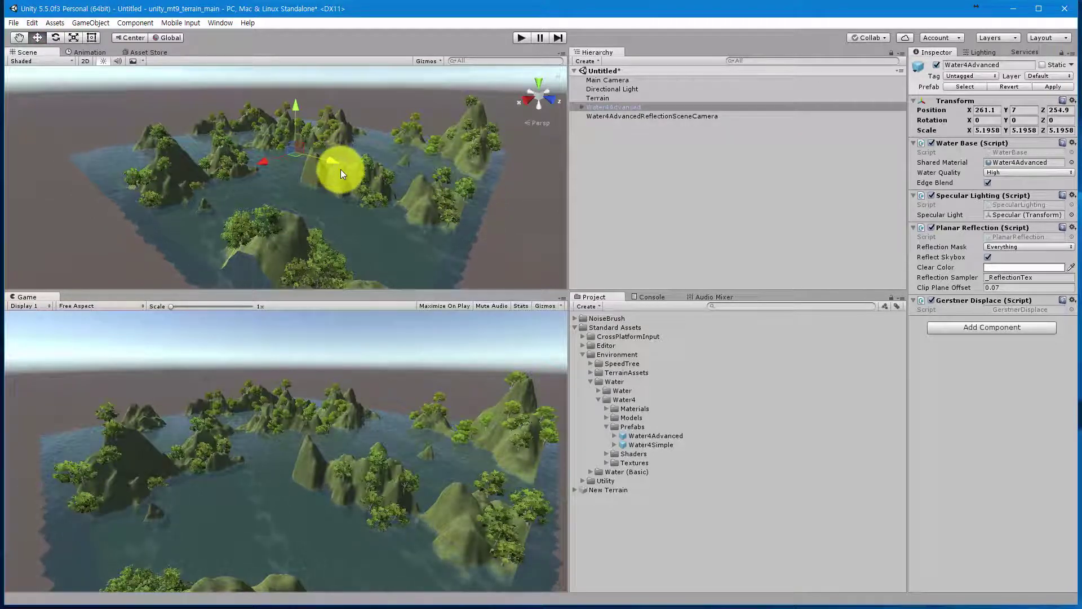
{"action": "left_click", "coordinate": [370, 96]}
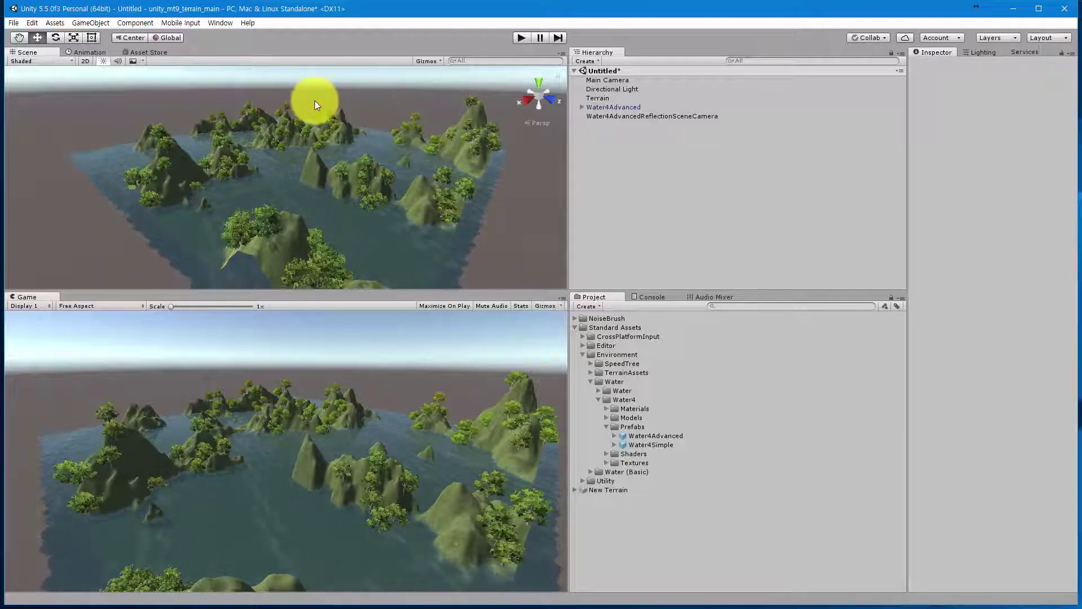
Step: Search the Asset Store for "sky box" and sort the results by price
{"action": "left_click", "coordinate": [220, 22]}
{"action": "left_click", "coordinate": [140, 190]}
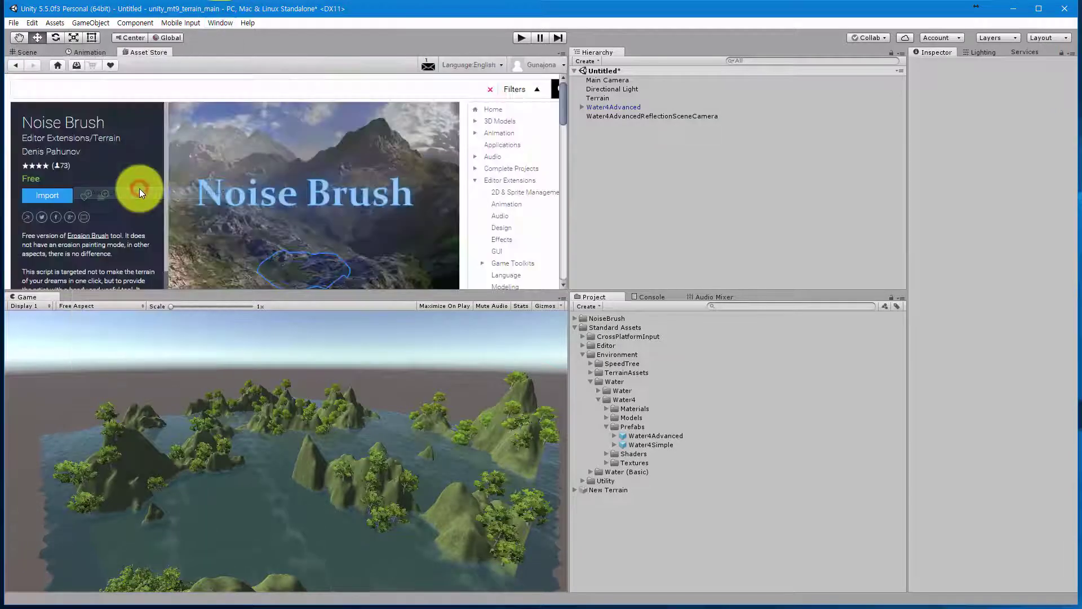
{"action": "left_click", "coordinate": [191, 90]}
{"action": "type", "text": "sky box"}
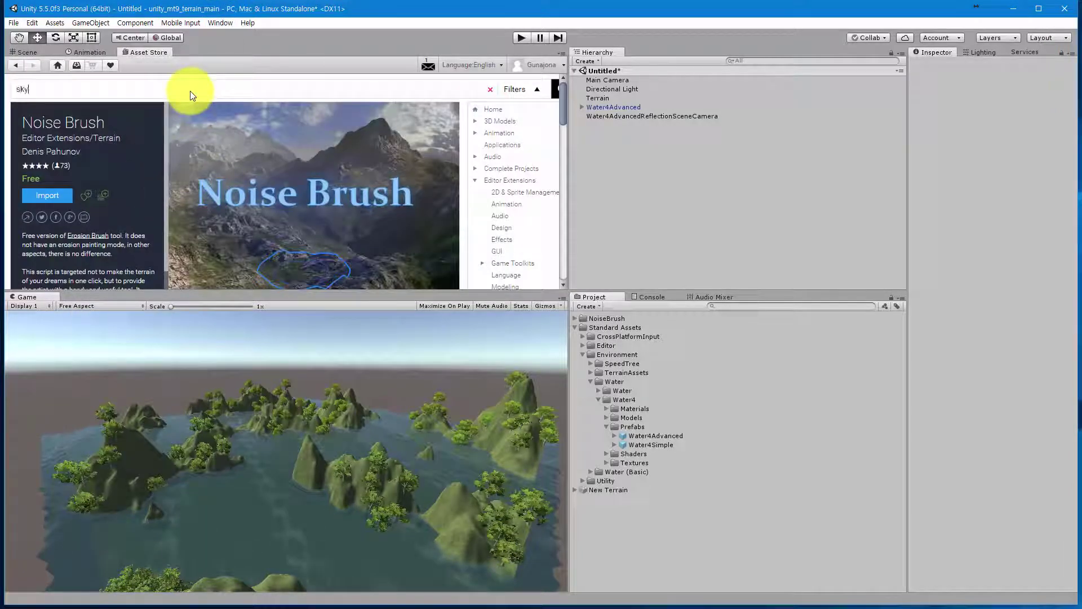
{"action": "key", "text": "Return"}
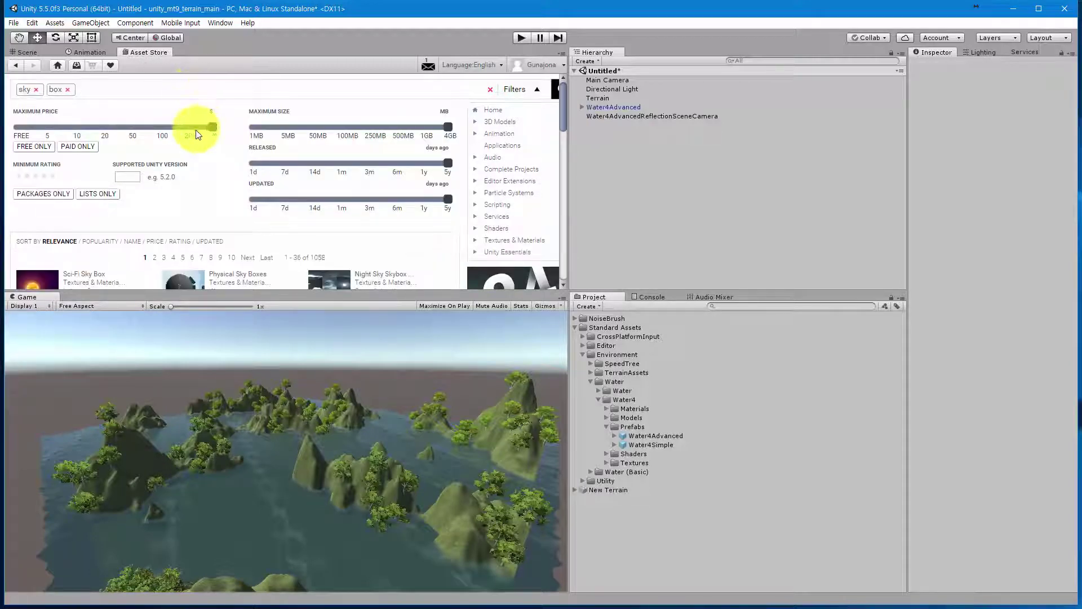
{"action": "scroll", "coordinate": [194, 130], "scroll_direction": "down", "scroll_amount": 2}
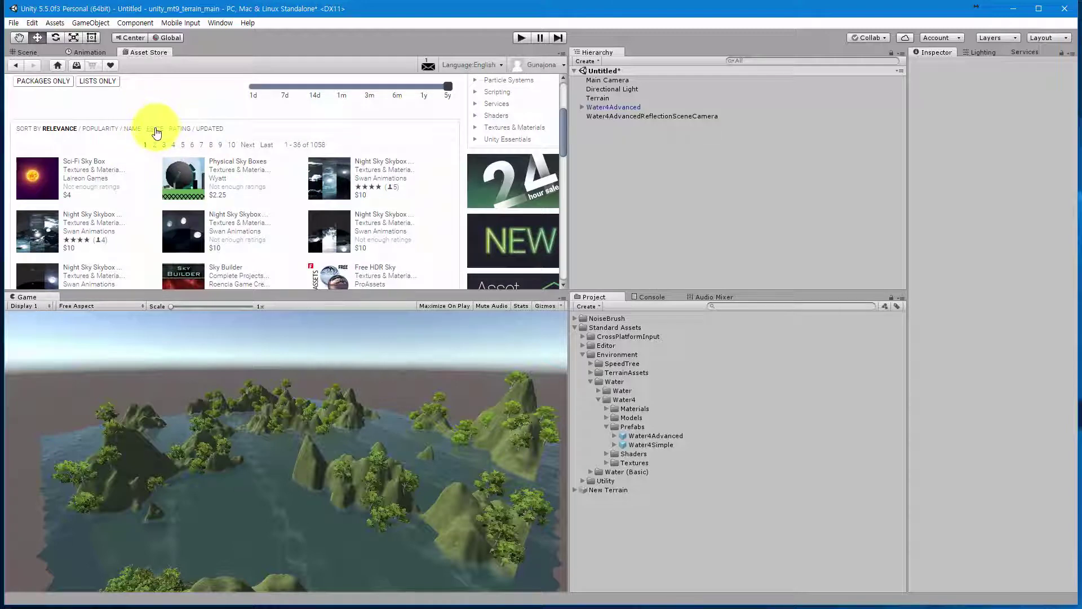
{"action": "left_click", "coordinate": [156, 132]}
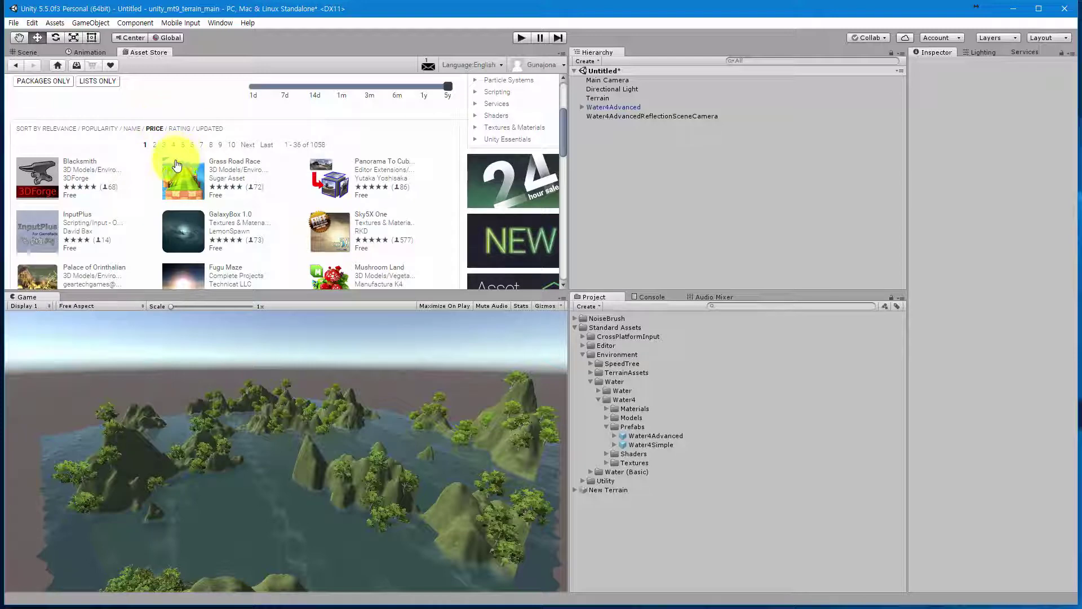
Step: Find the free Sky5X One skybox package in the results and import all of its contents into the project
{"action": "scroll", "coordinate": [176, 165], "scroll_direction": "down", "scroll_amount": 1}
{"action": "scroll", "coordinate": [176, 163], "scroll_direction": "down", "scroll_amount": 1}
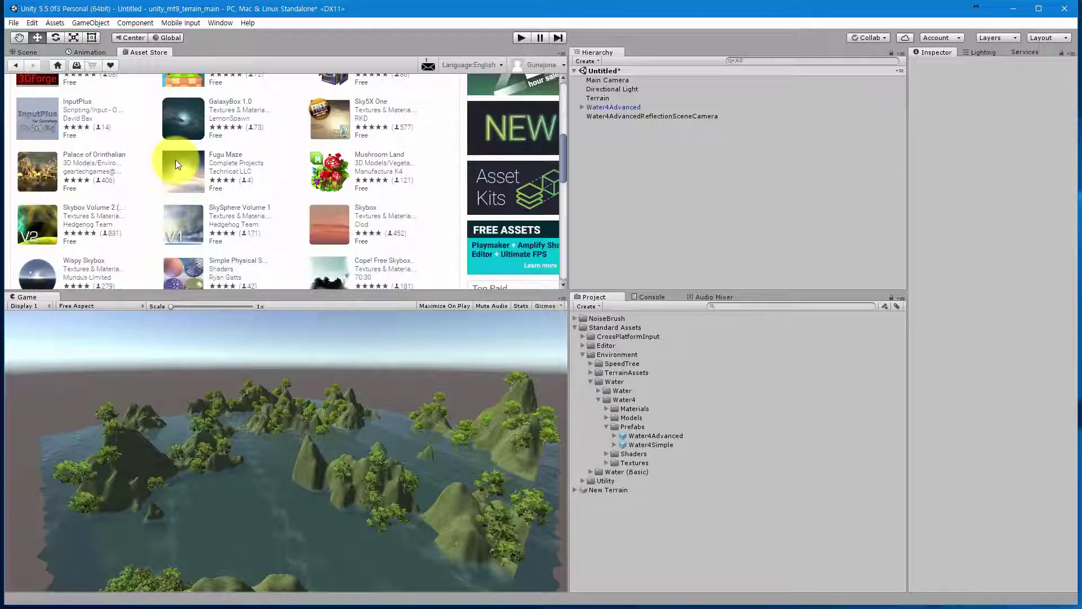
{"action": "scroll", "coordinate": [176, 164], "scroll_direction": "down", "scroll_amount": 2}
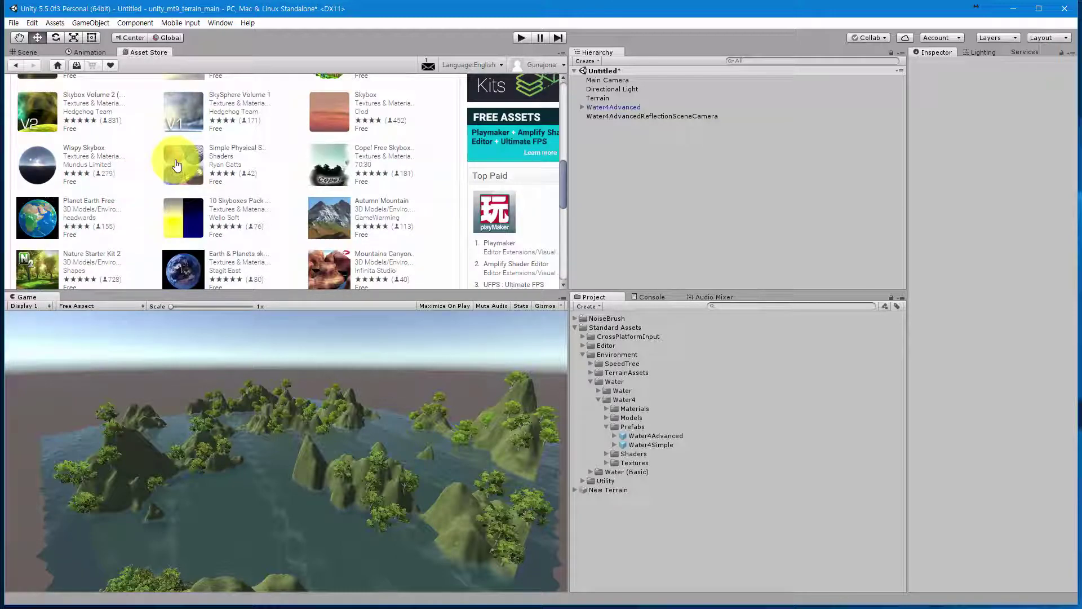
{"action": "scroll", "coordinate": [177, 165], "scroll_direction": "down", "scroll_amount": 6}
{"action": "scroll", "coordinate": [176, 164], "scroll_direction": "up", "scroll_amount": 8}
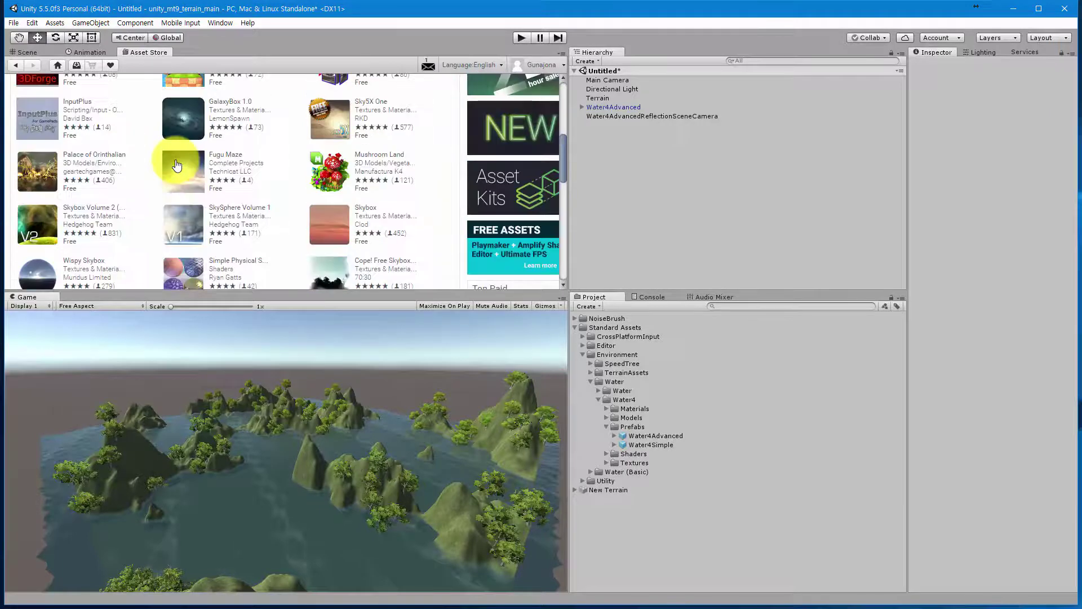
{"action": "scroll", "coordinate": [176, 164], "scroll_direction": "up", "scroll_amount": 2}
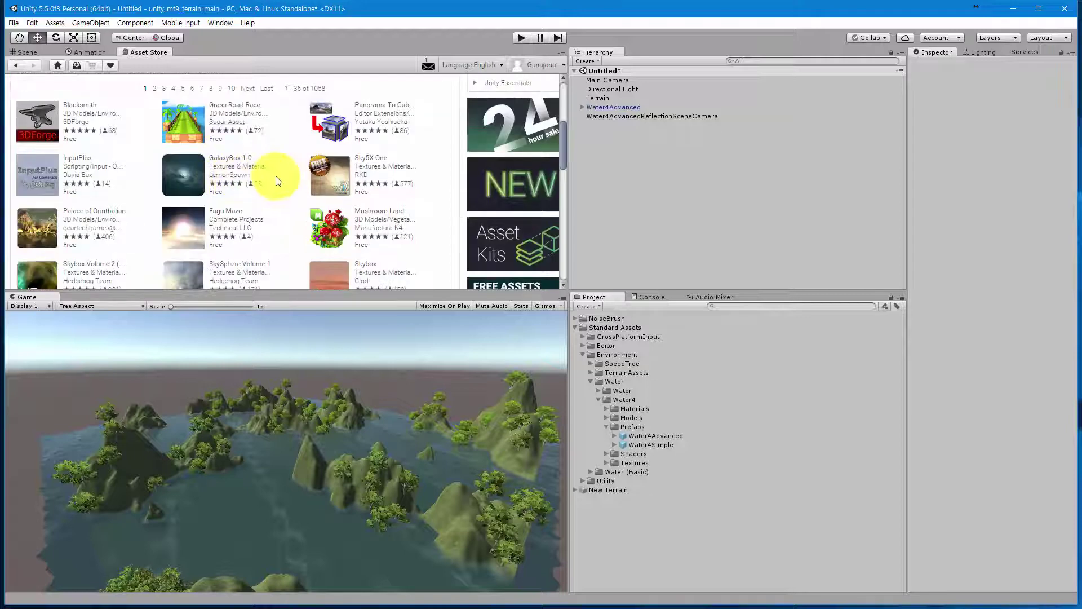
{"action": "left_click", "coordinate": [332, 178]}
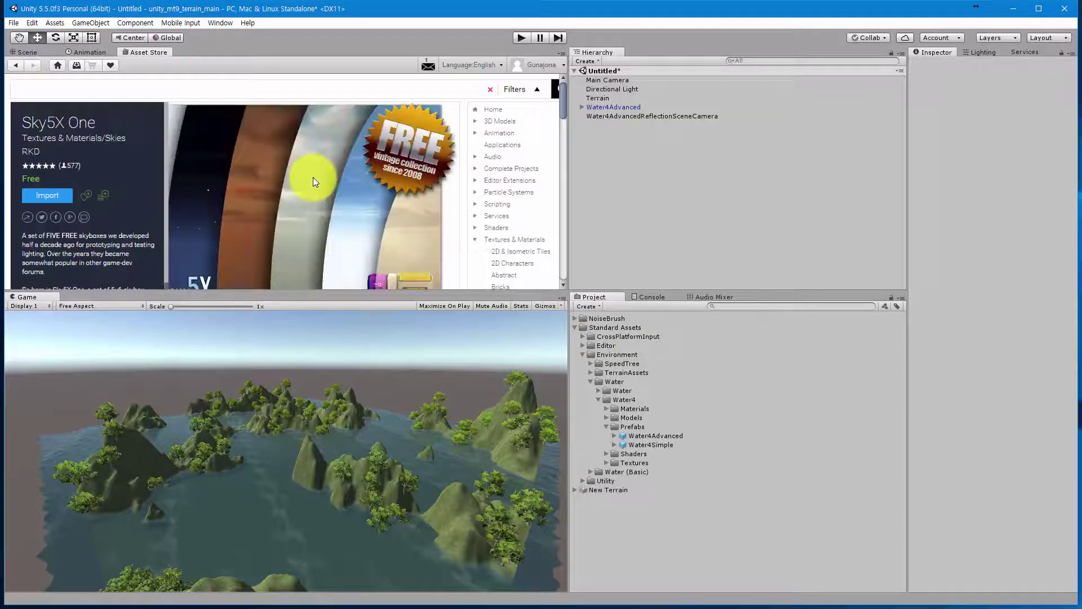
{"action": "left_click", "coordinate": [59, 196]}
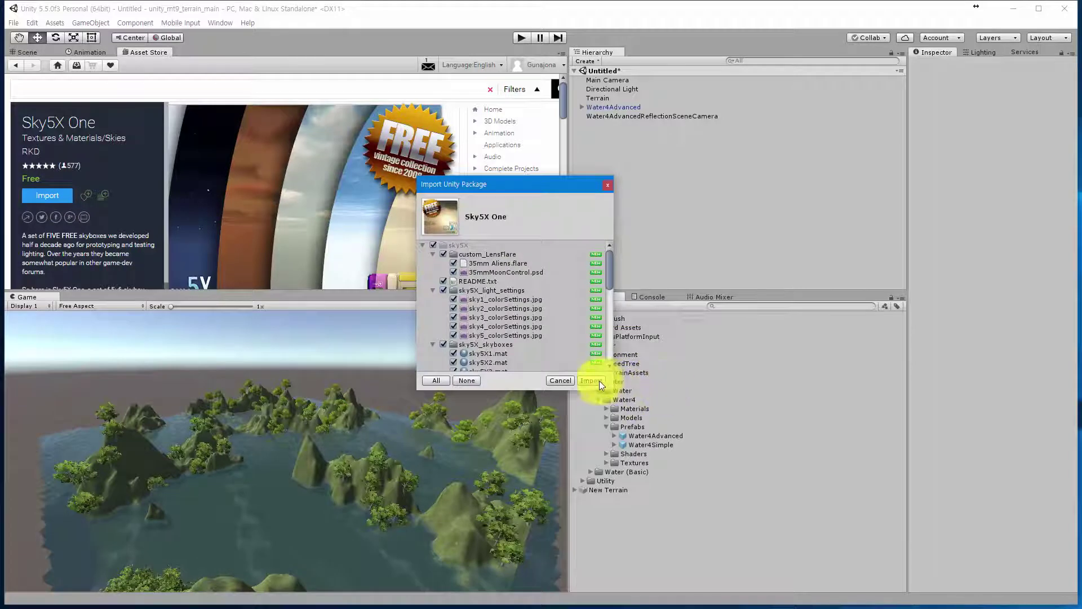
{"action": "left_click", "coordinate": [598, 381]}
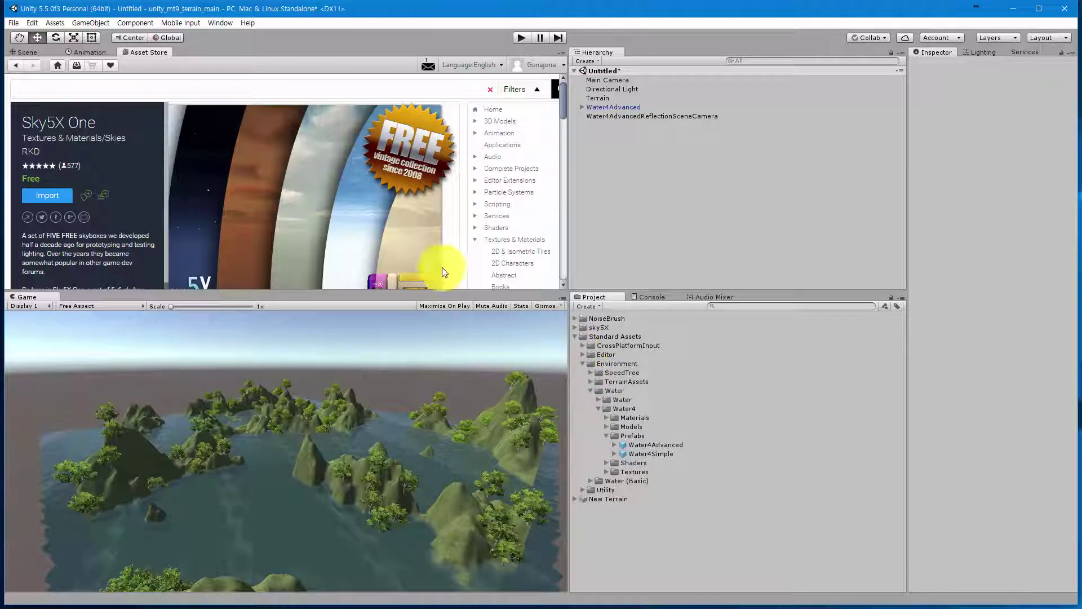
Step: Return to the Scene view and select the sky5X2 material among the imported sky5X skyboxes
{"action": "left_click", "coordinate": [26, 51]}
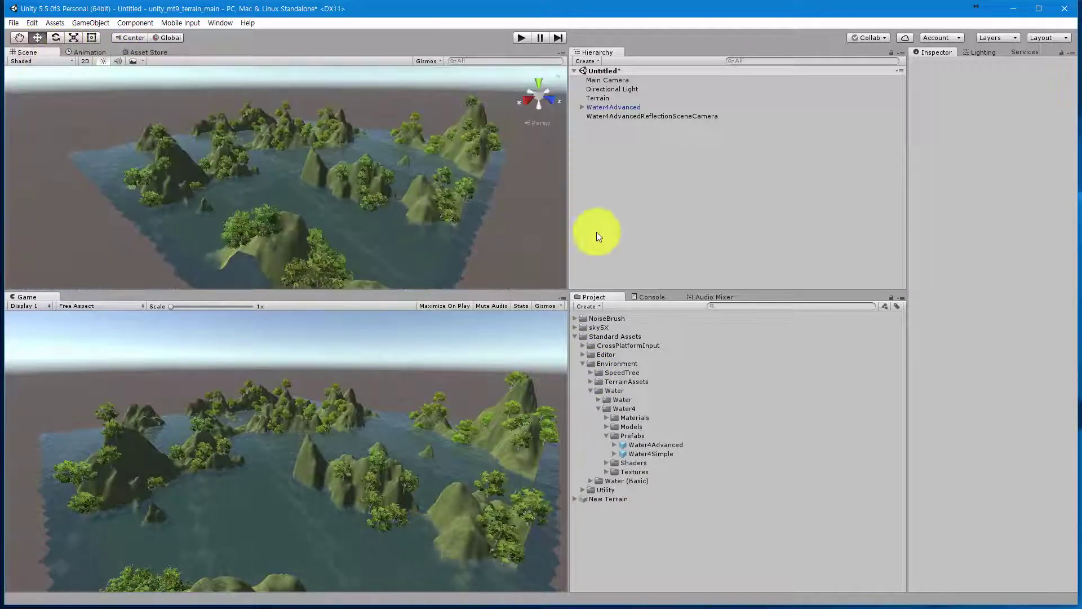
{"action": "left_click", "coordinate": [574, 336]}
{"action": "left_click", "coordinate": [574, 327]}
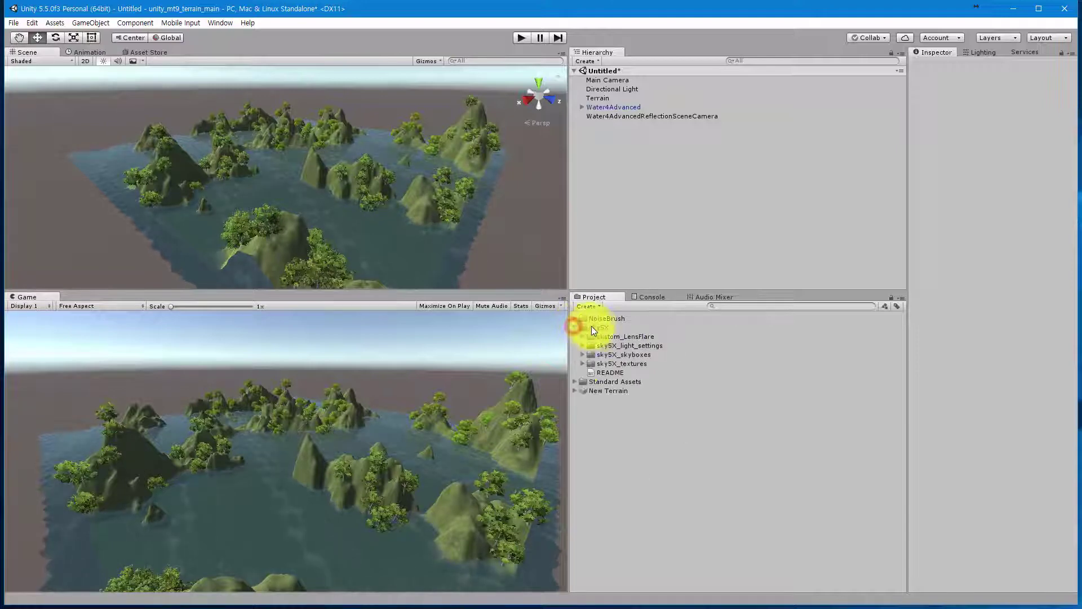
{"action": "left_click", "coordinate": [582, 355]}
{"action": "left_click", "coordinate": [620, 363]}
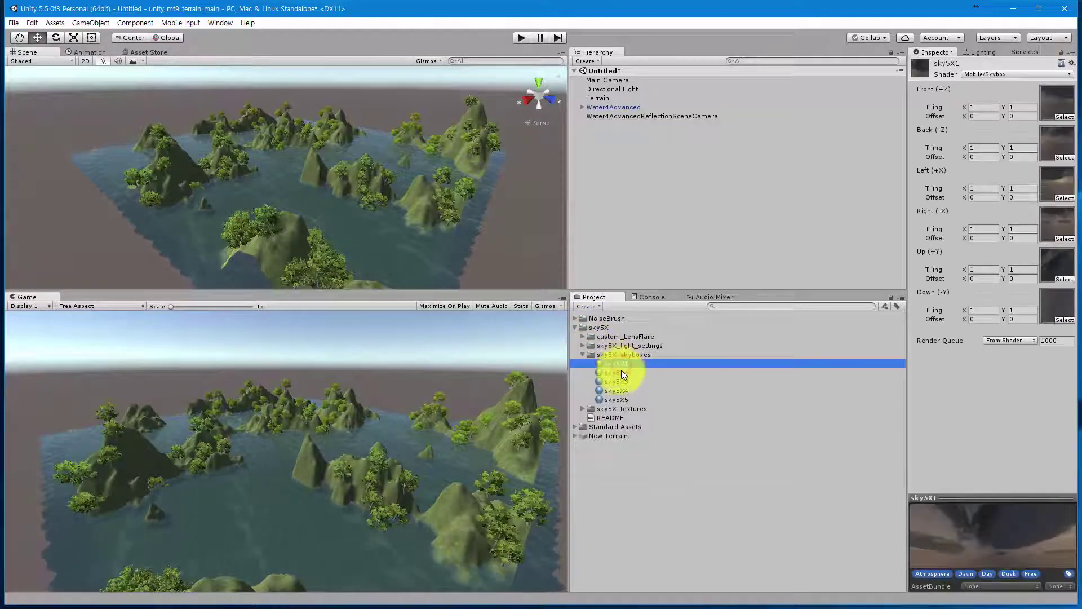
{"action": "left_click", "coordinate": [621, 373]}
Step: Enlarge the skybox material preview, widen the Inspector and rebalance the widths of the Scene, Game, Hierarchy and Project areas
{"action": "left_click_drag", "start_coordinate": [954, 496], "coordinate": [952, 385]}
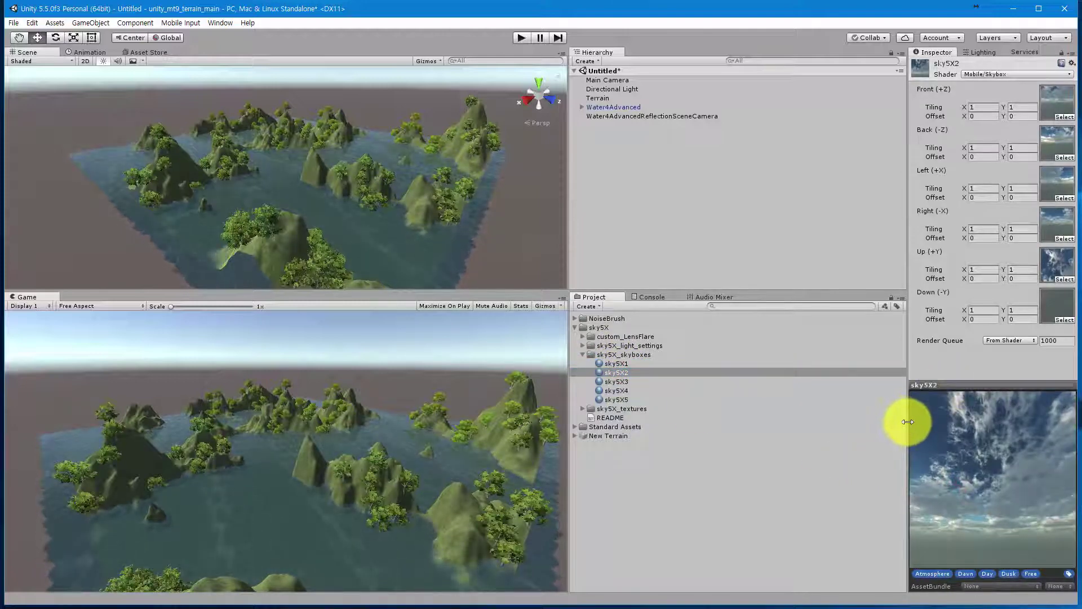
{"action": "left_click_drag", "start_coordinate": [906, 424], "coordinate": [749, 431]}
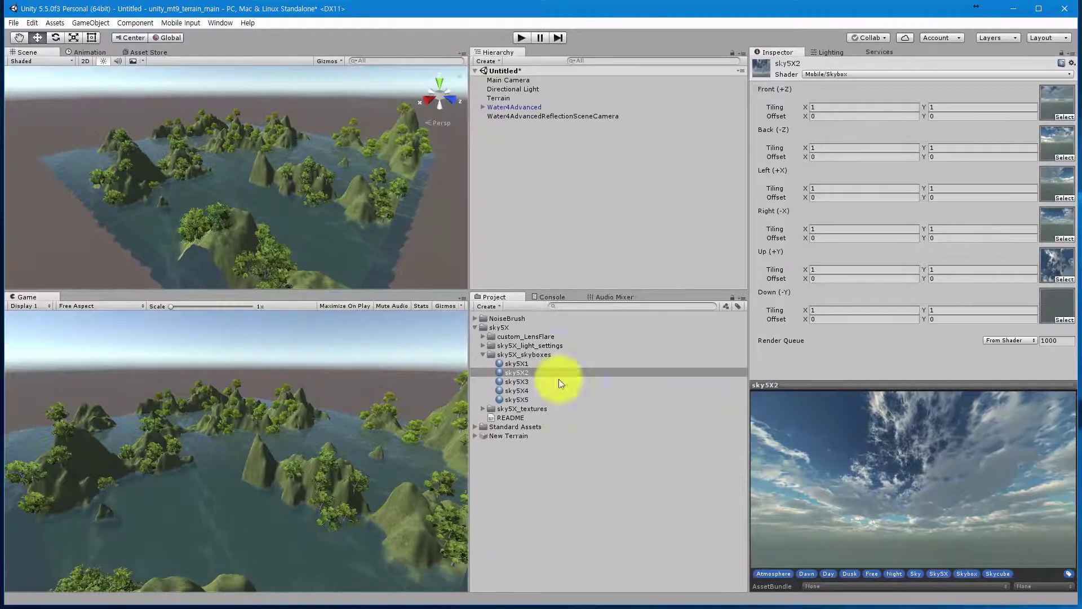
{"action": "left_click_drag", "start_coordinate": [468, 351], "coordinate": [516, 353]}
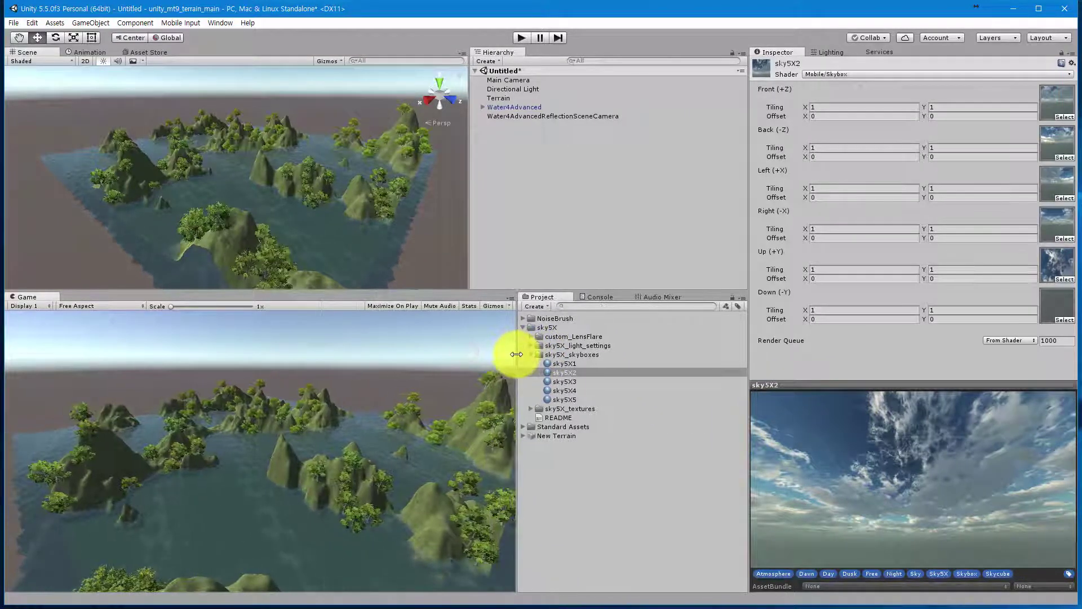
{"action": "left_click_drag", "start_coordinate": [468, 223], "coordinate": [516, 222]}
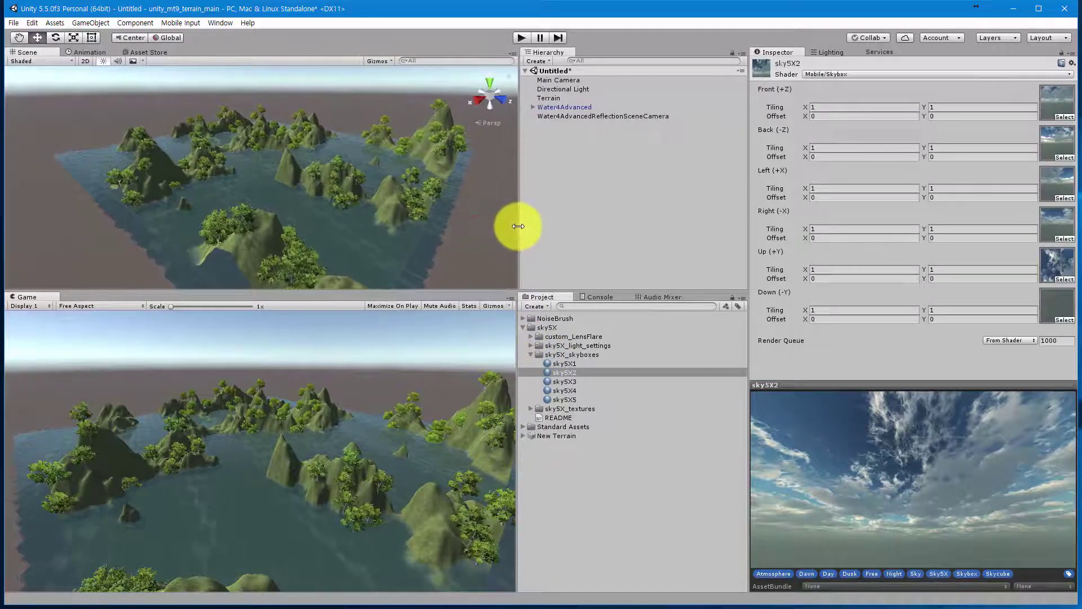
Step: Preview the sky5X3 and sky5X4 skybox materials and apply sky5X5 as the scene's skybox
{"action": "left_click", "coordinate": [570, 381]}
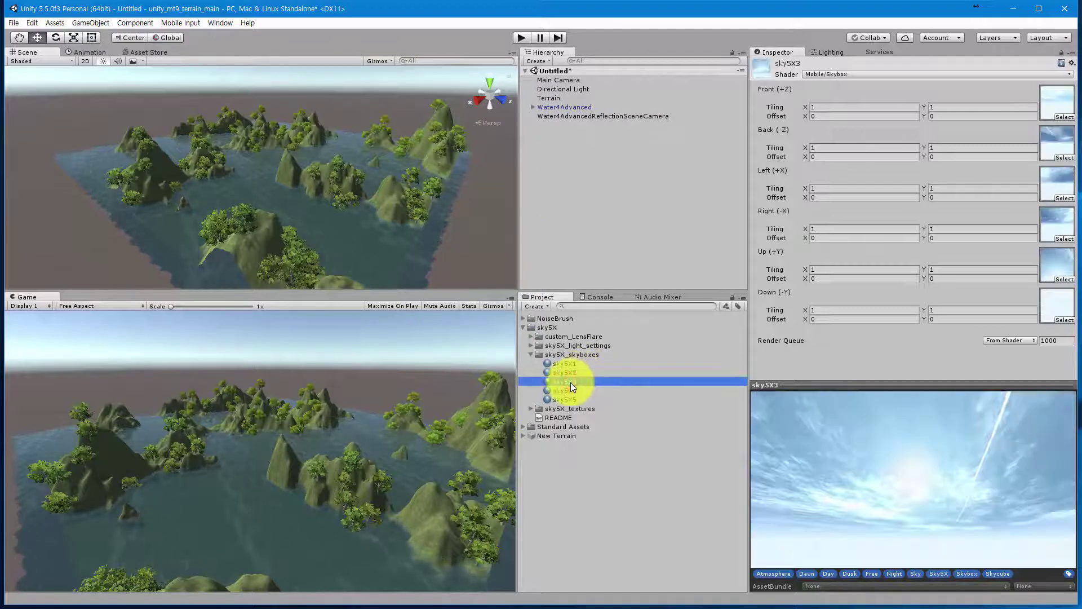
{"action": "left_click", "coordinate": [570, 390]}
{"action": "left_click", "coordinate": [567, 399]}
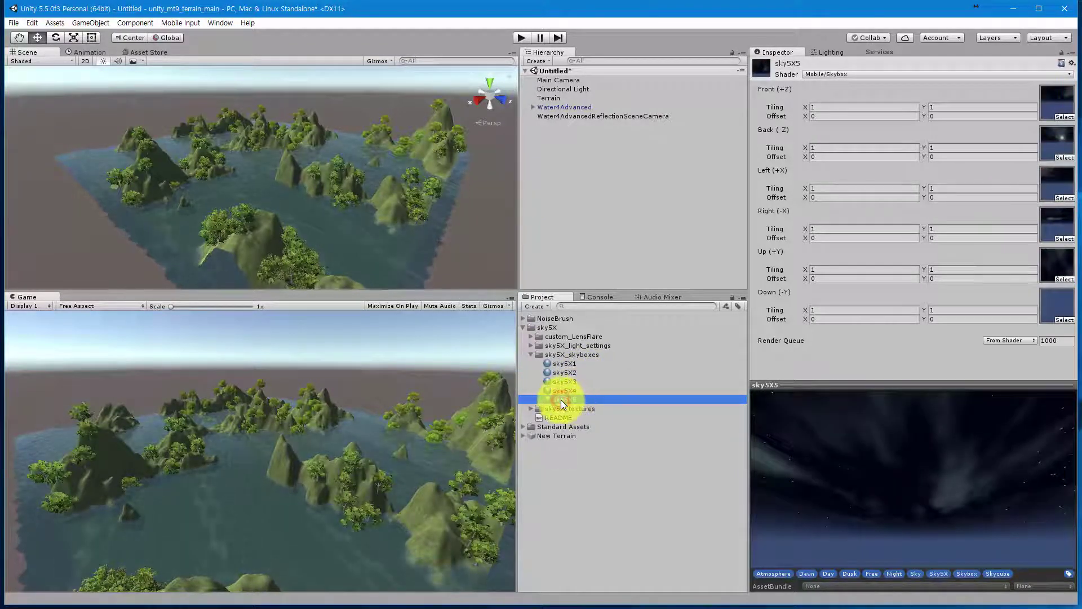
{"action": "left_click_drag", "start_coordinate": [560, 400], "coordinate": [446, 87]}
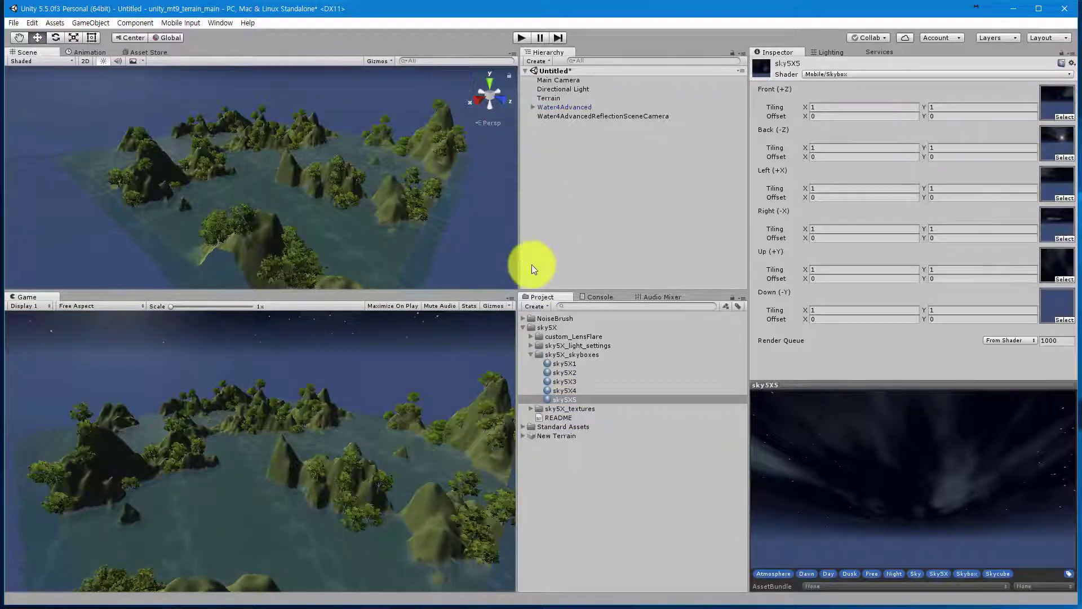
Step: Apply the sky5X2 material as the scene's skybox, preview sky5X1 and check the sky behind the islands in the Scene view
{"action": "left_click", "coordinate": [564, 374]}
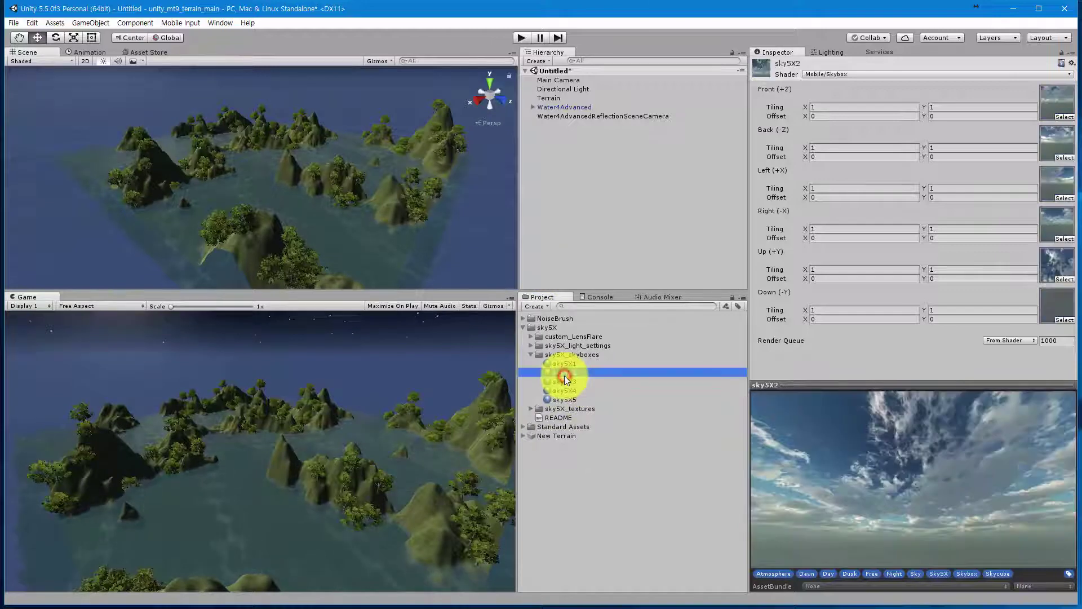
{"action": "left_click_drag", "start_coordinate": [569, 373], "coordinate": [418, 103]}
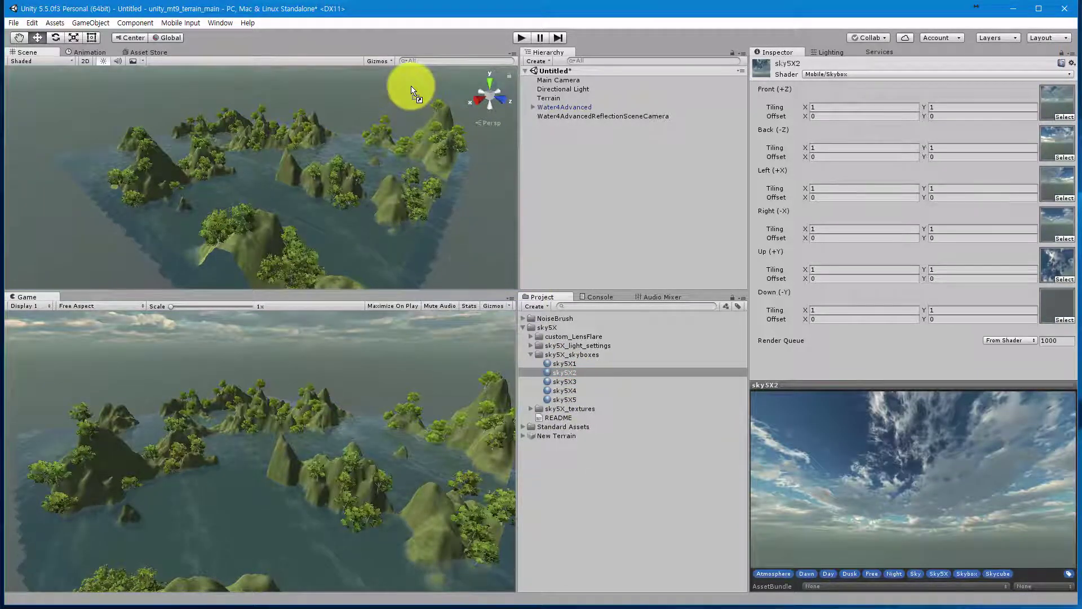
{"action": "left_click", "coordinate": [569, 364]}
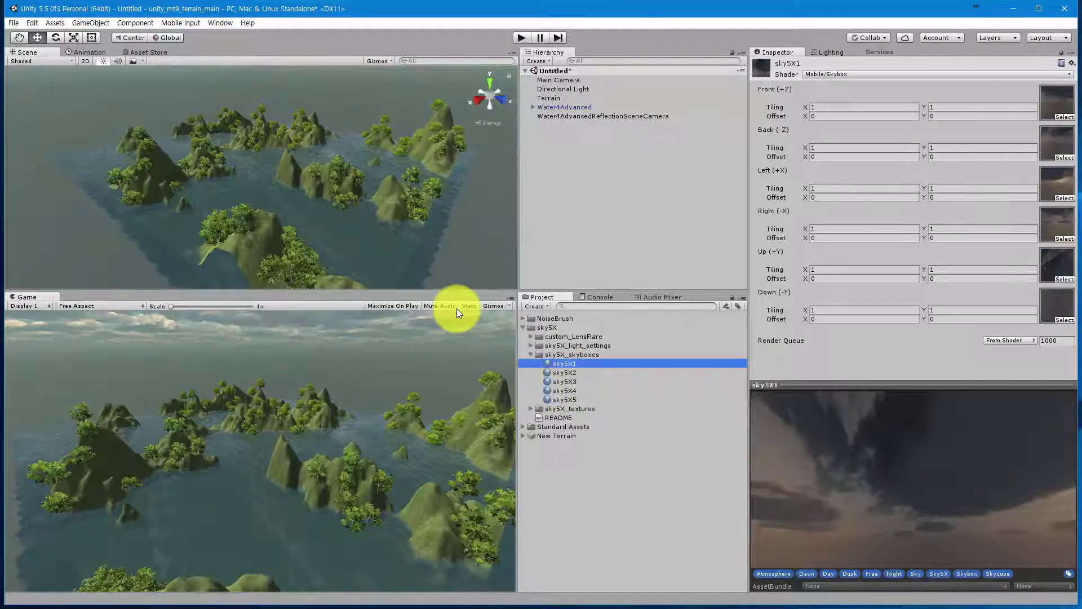
{"action": "left_click_drag", "start_coordinate": [352, 241], "coordinate": [365, 200], "text": "alt"}
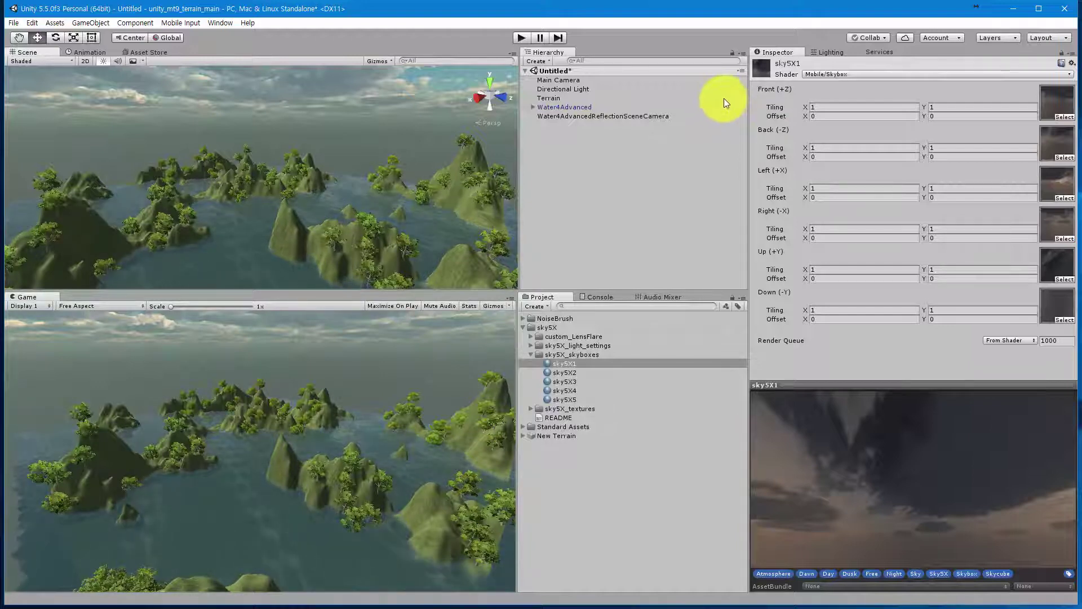
Step: Show the scene's Lighting settings, expand the fog options and enable fog
{"action": "left_click", "coordinate": [830, 52]}
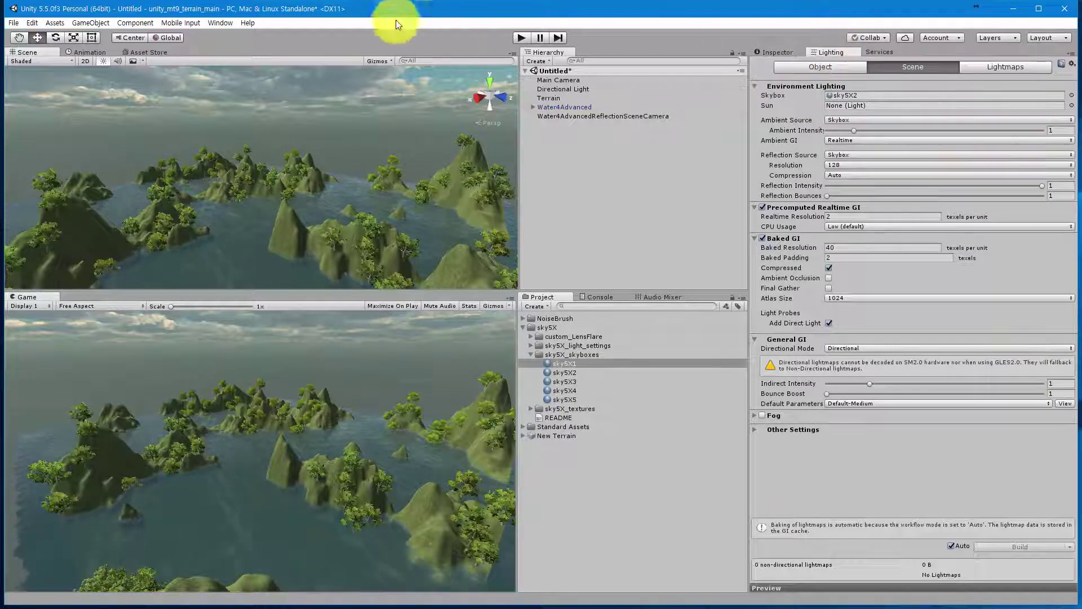
{"action": "left_click", "coordinate": [221, 23]}
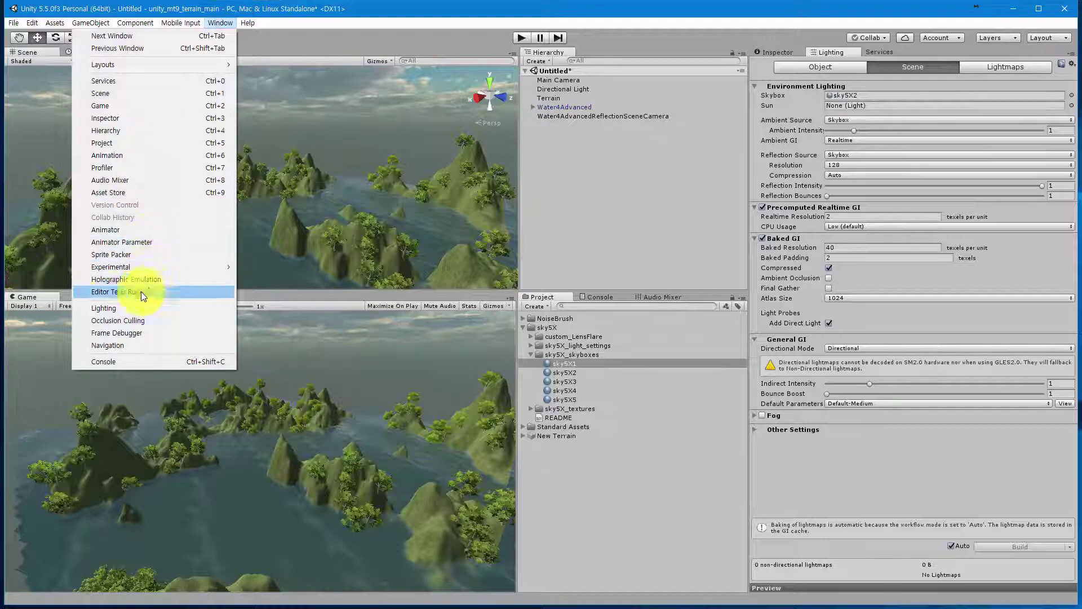
{"action": "left_click", "coordinate": [103, 308]}
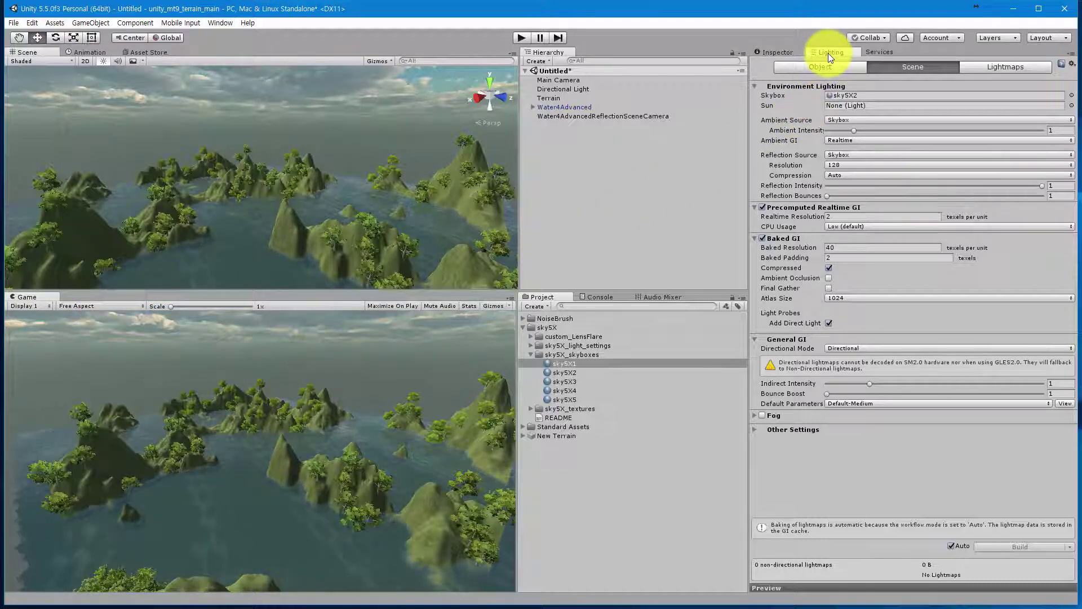
{"action": "left_click", "coordinate": [754, 416]}
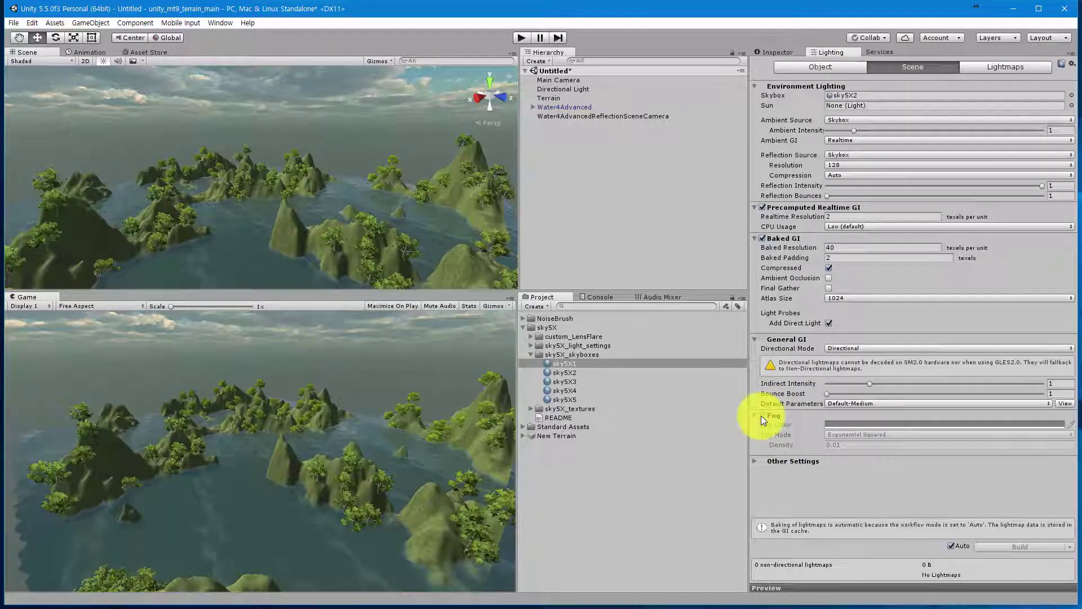
{"action": "left_click", "coordinate": [761, 415]}
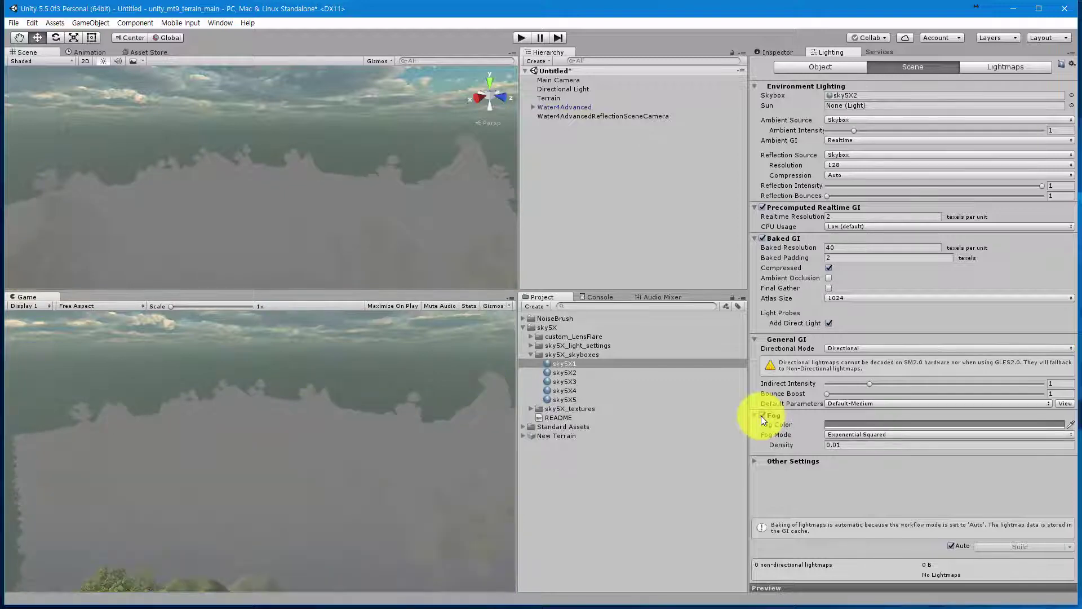
Step: Sample the fog colour from the hazy sky near the Game view's horizon and set the fog mode to Linear
{"action": "left_click", "coordinate": [1071, 424]}
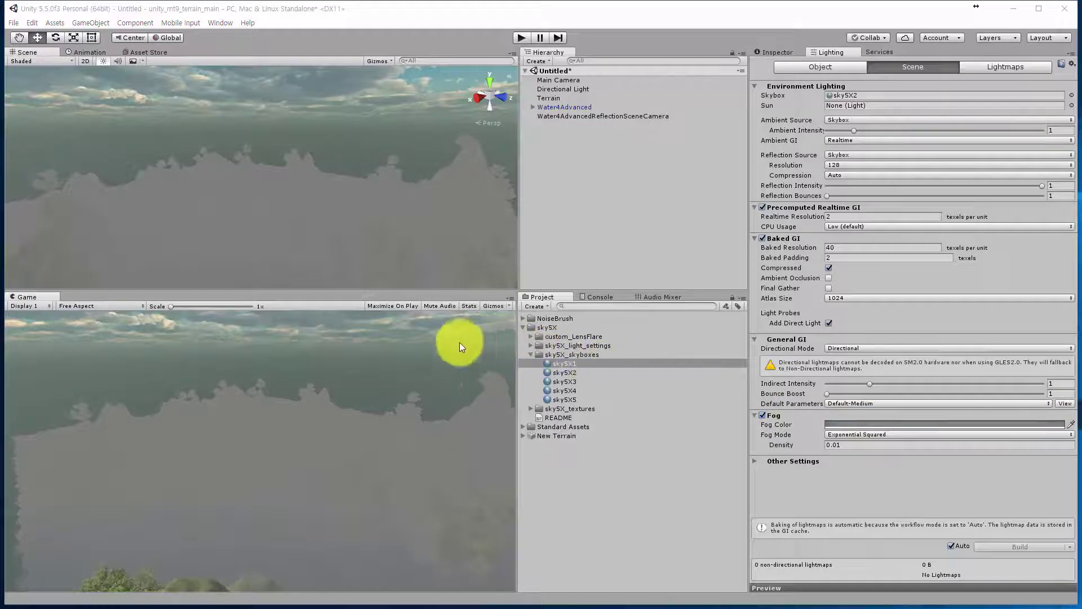
{"action": "left_click", "coordinate": [367, 401]}
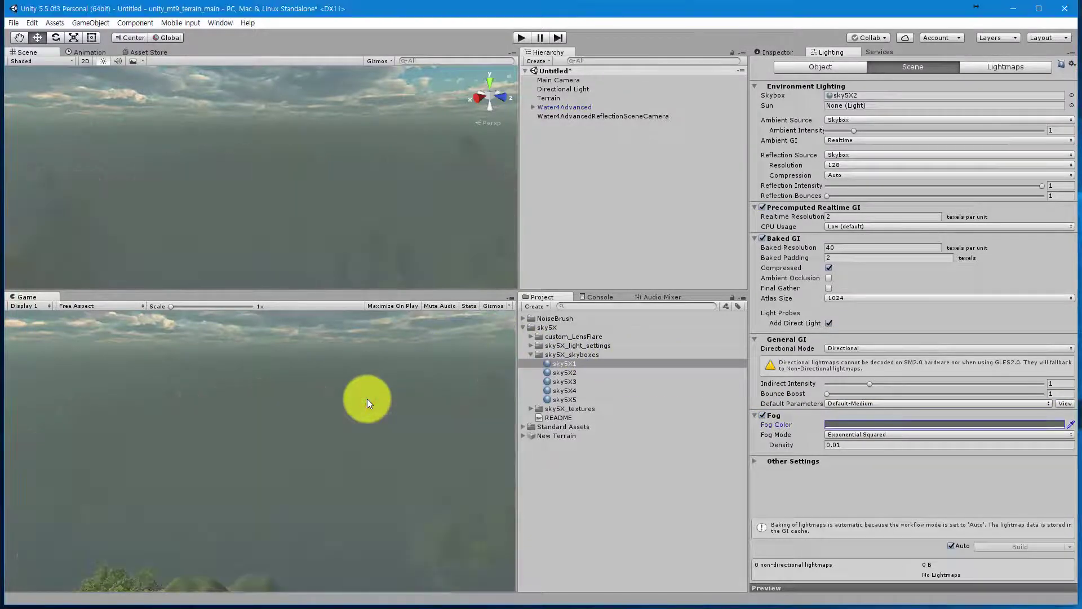
{"action": "left_click", "coordinate": [854, 435]}
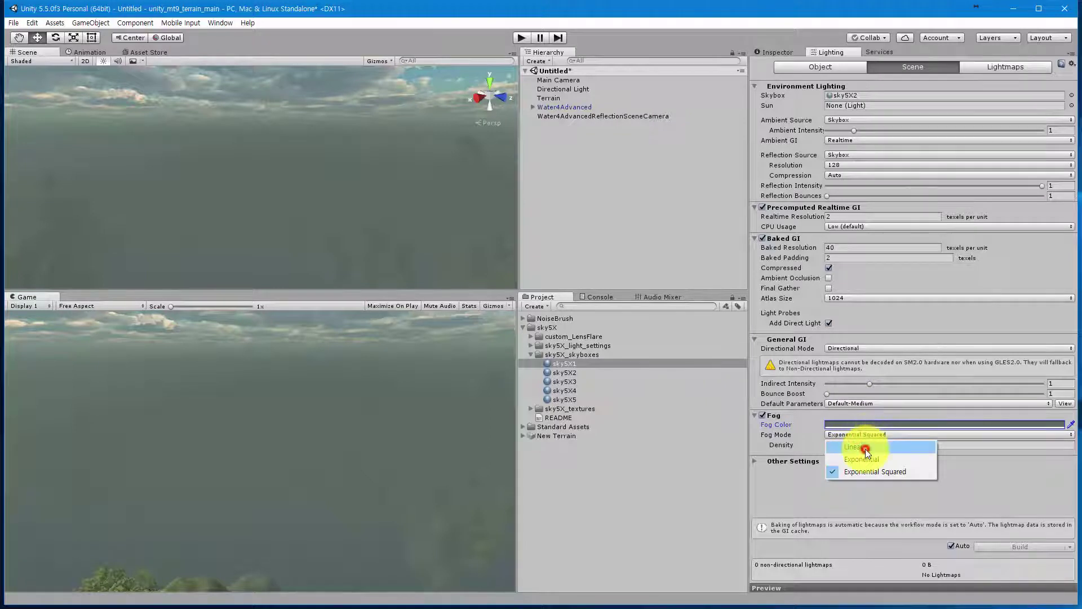
{"action": "left_click", "coordinate": [865, 448]}
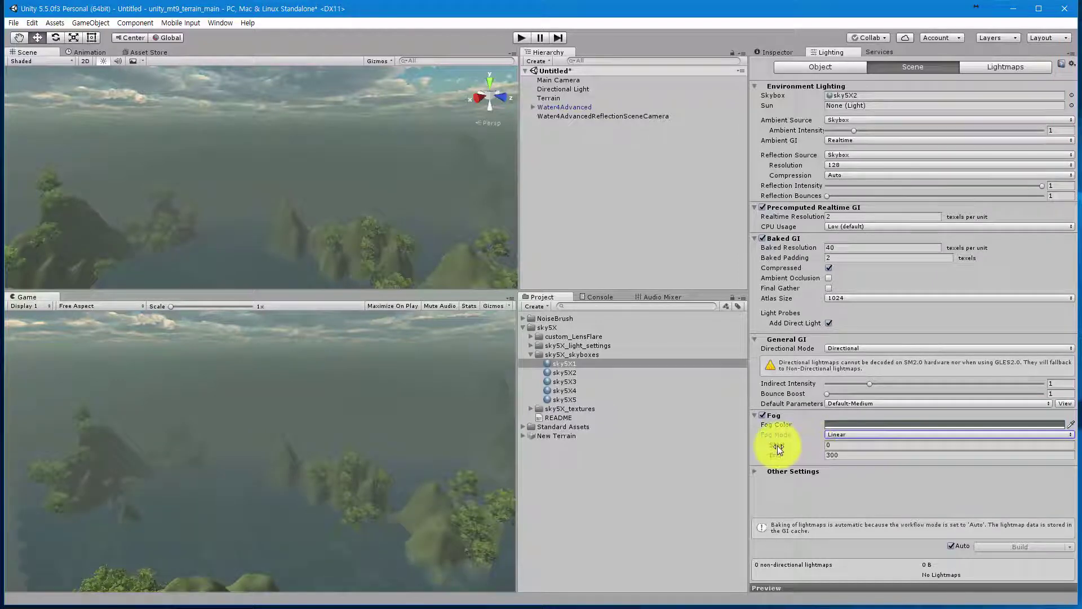
Step: Try different linear fog start distances of 200 and 300, and an end distance of 1000
{"action": "left_click_drag", "start_coordinate": [780, 446], "coordinate": [825, 448]}
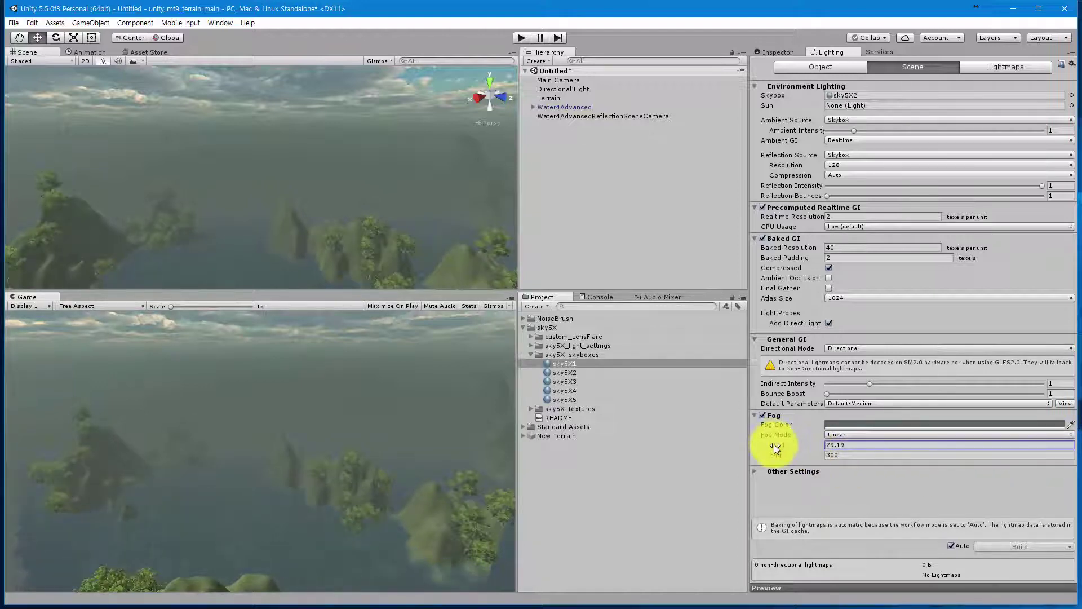
{"action": "left_click", "coordinate": [858, 443]}
{"action": "type", "text": "200"}
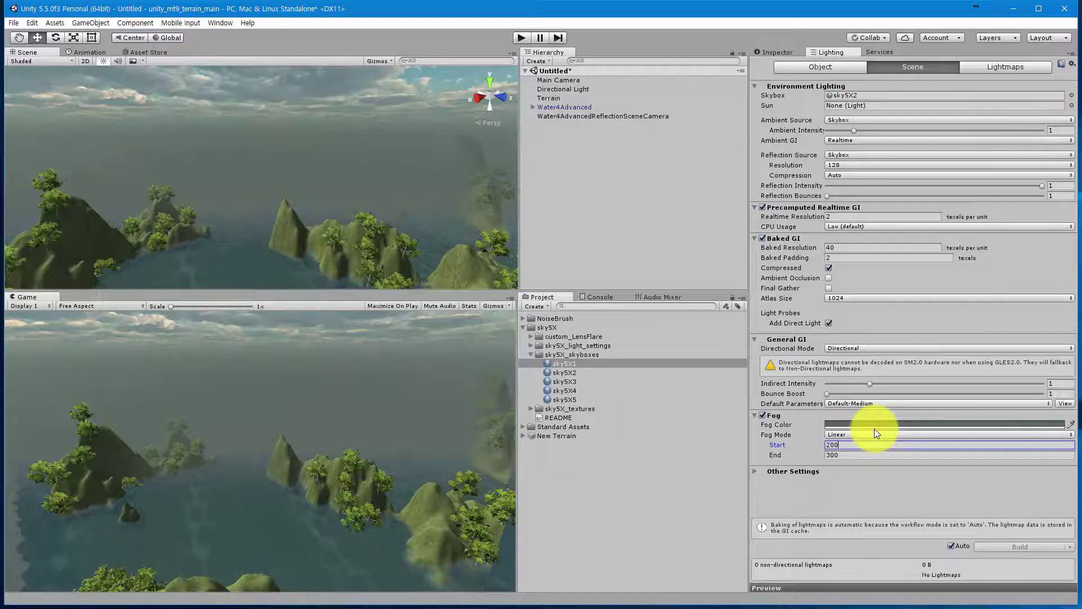
{"action": "key", "text": "Return"}
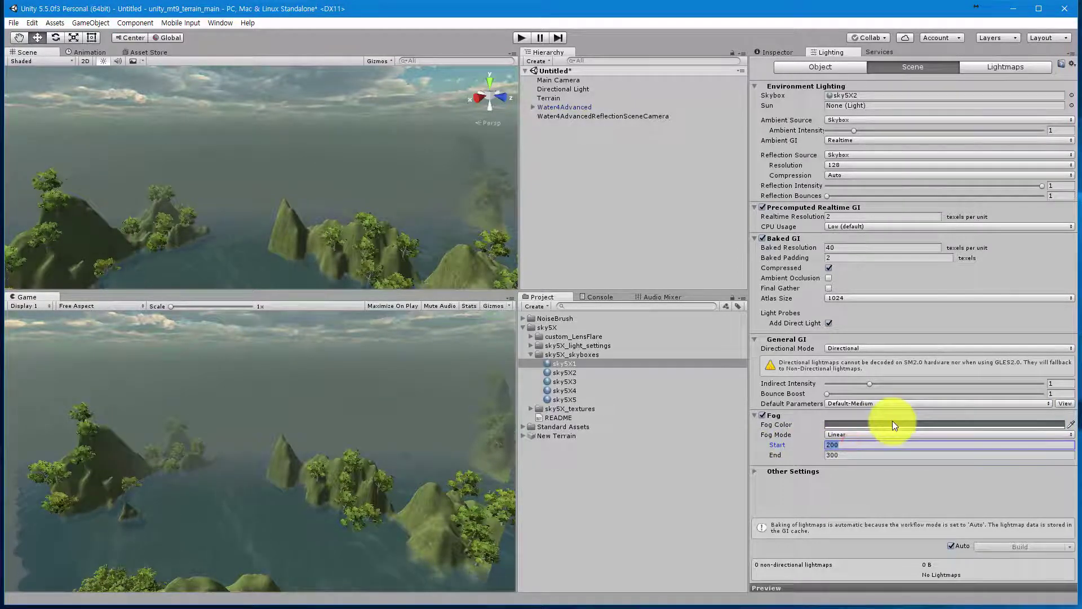
{"action": "type", "text": "300"}
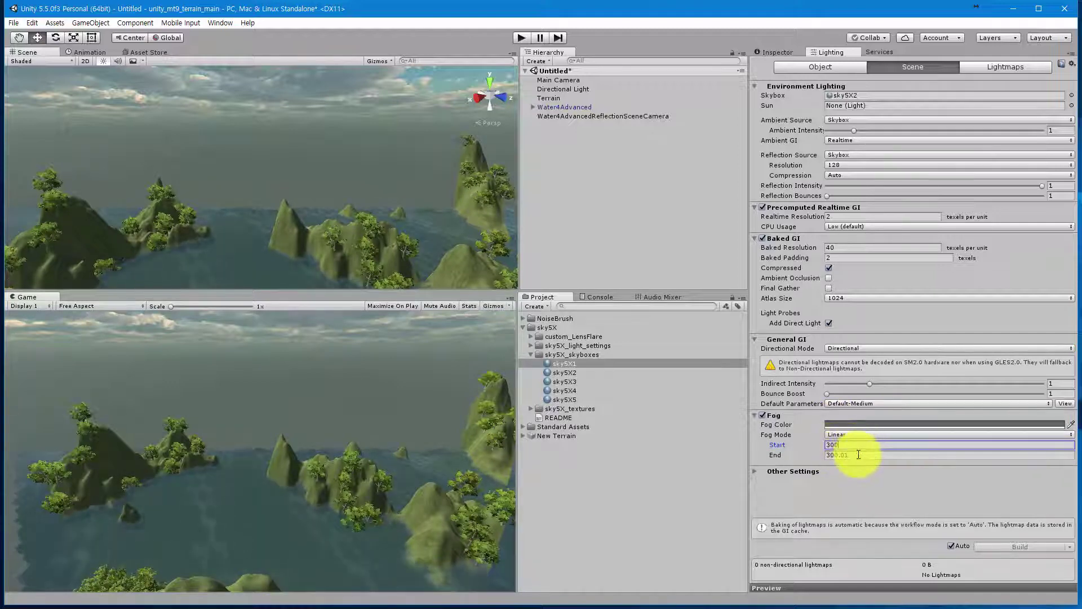
{"action": "left_click", "coordinate": [833, 454]}
{"action": "type", "text": "1"}
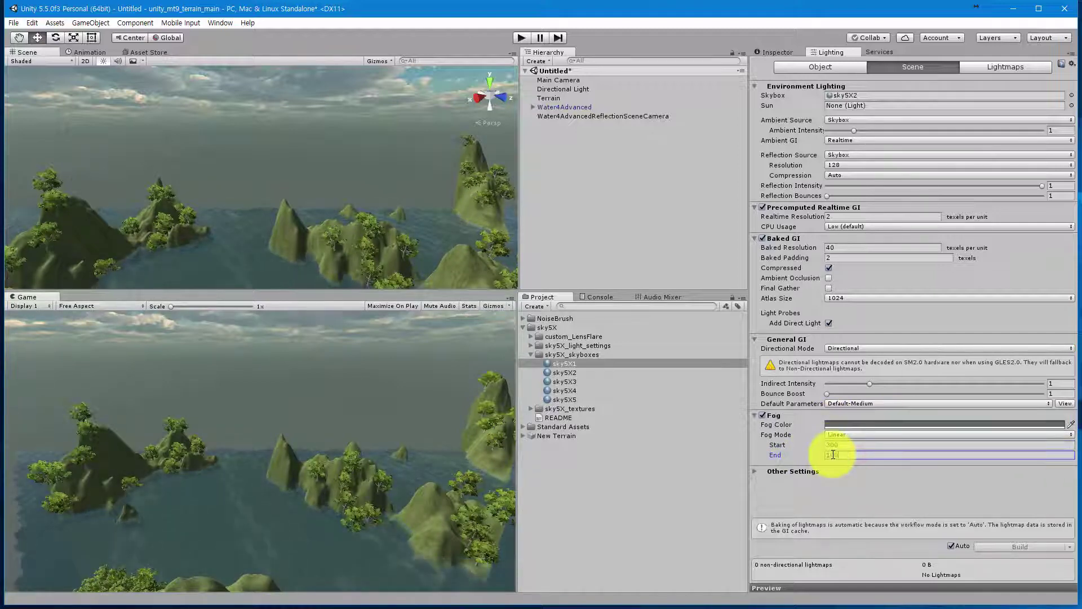
{"action": "type", "text": "000"}
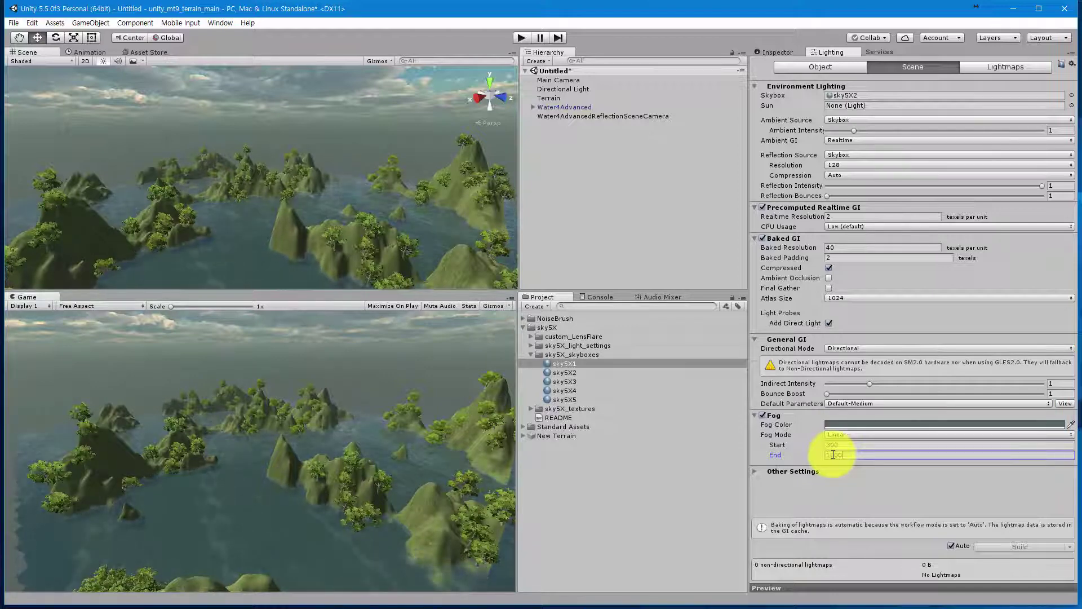
Step: Set the linear fog start to 200 and its end to 500
{"action": "left_click", "coordinate": [848, 445]}
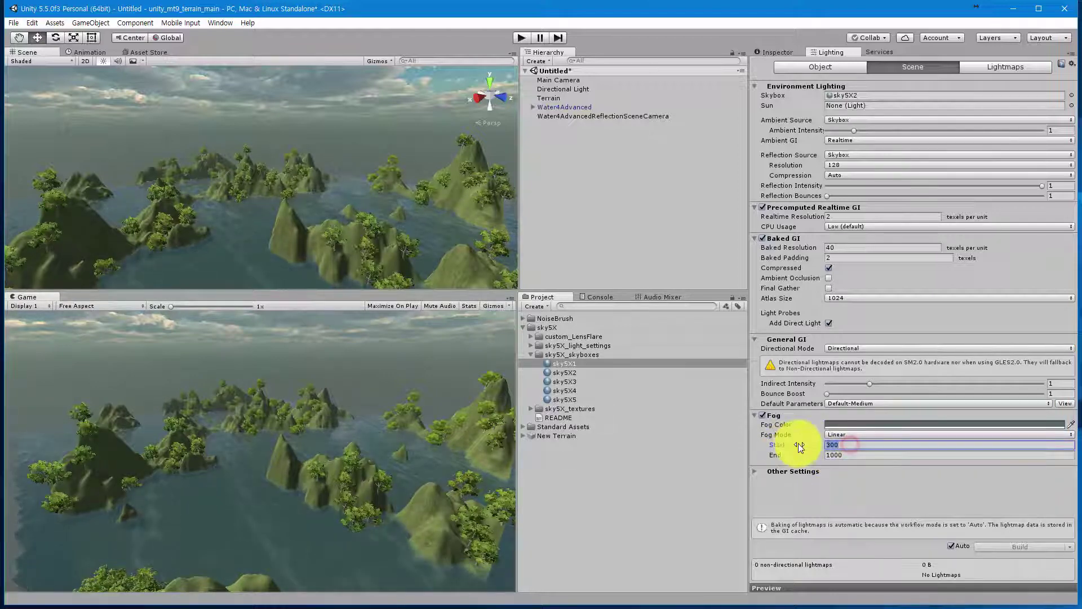
{"action": "type", "text": "200"}
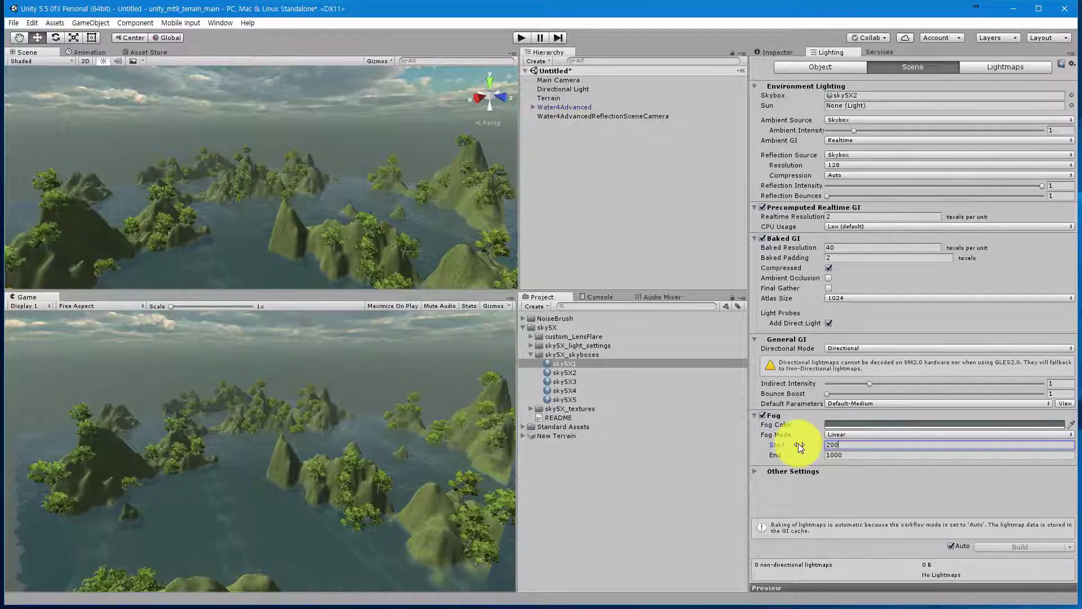
{"action": "left_click", "coordinate": [850, 455]}
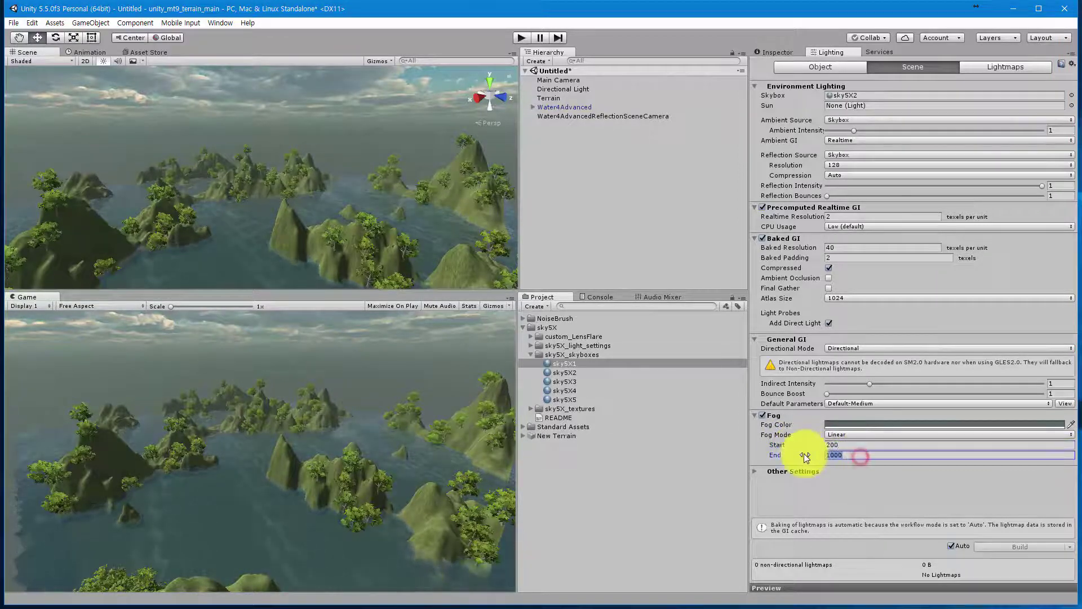
{"action": "type", "text": "500"}
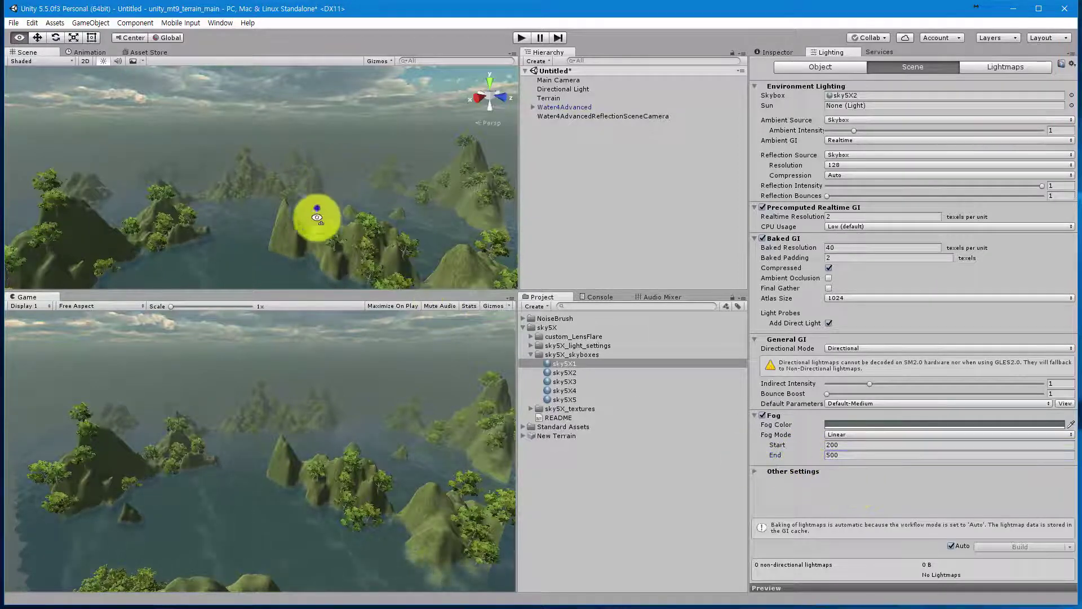
Step: Align the Main Camera with a low Scene view looking across the water towards the islands and cloudy sky
{"action": "right_click_drag", "start_coordinate": [311, 217], "coordinate": [321, 149]}
{"action": "key", "text": "w"}
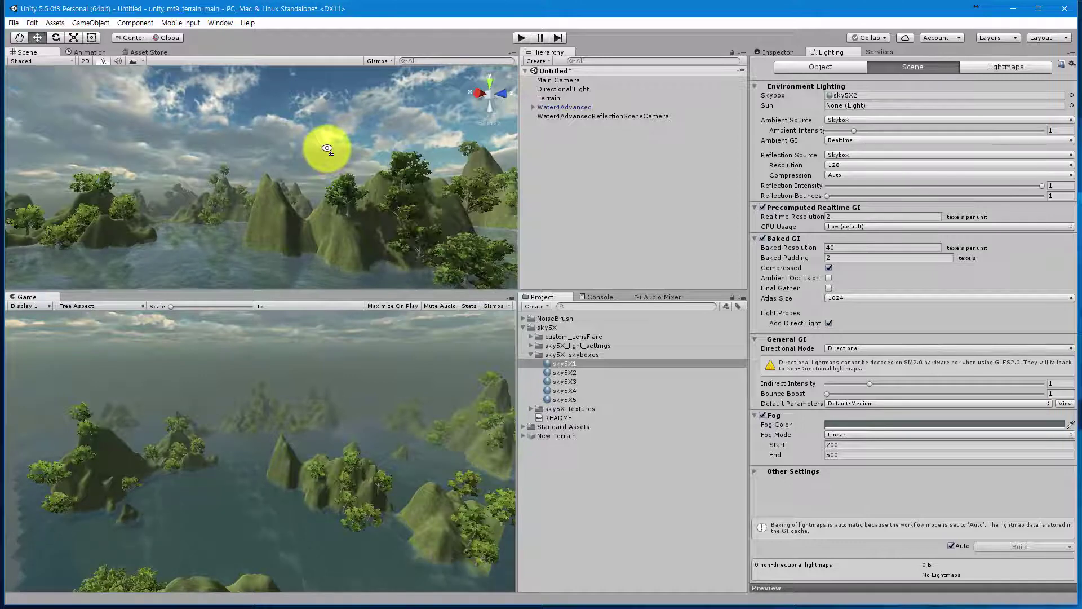
{"action": "left_click", "coordinate": [558, 80]}
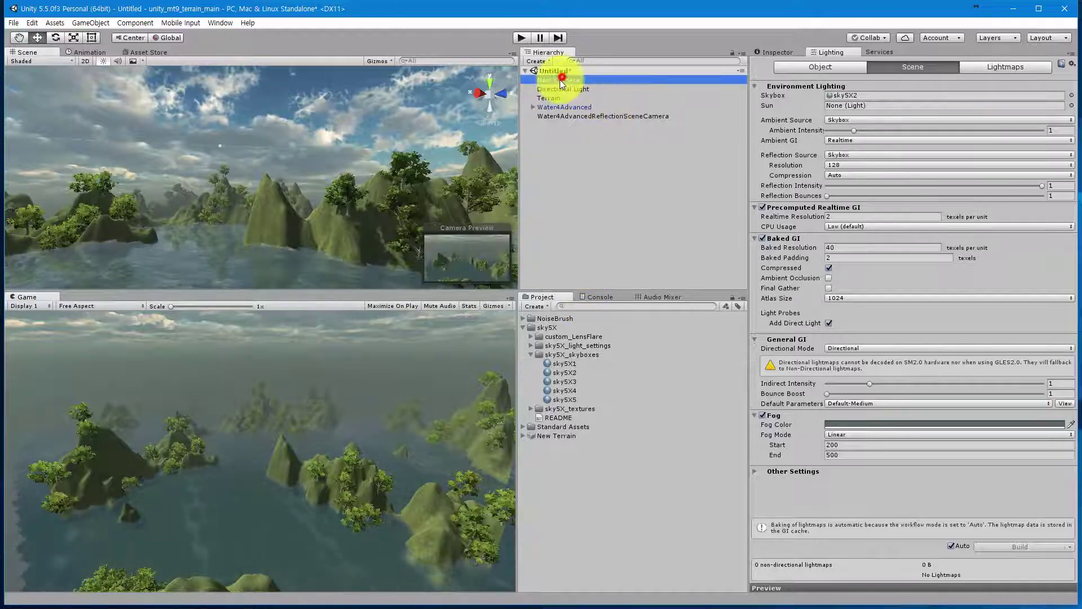
{"action": "left_click", "coordinate": [53, 22]}
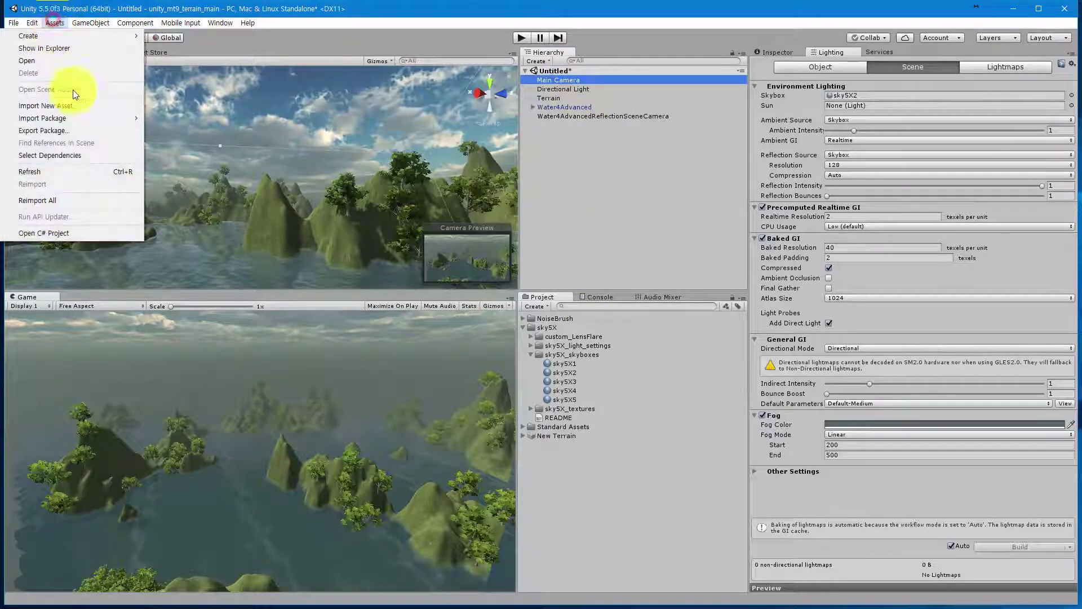
{"action": "mouse_move", "coordinate": [79, 22]}
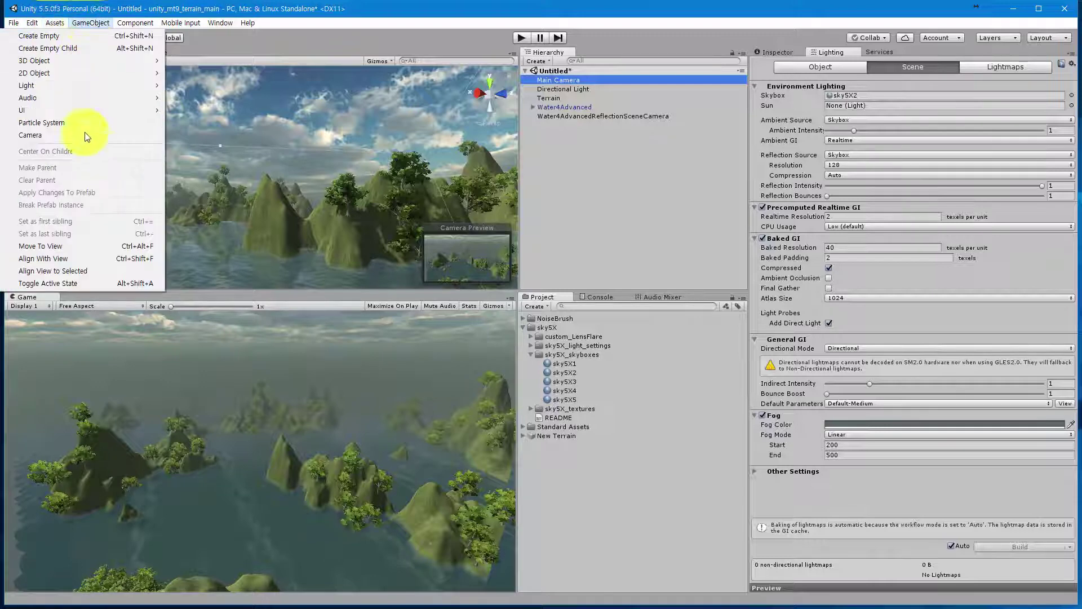
{"action": "left_click", "coordinate": [70, 260]}
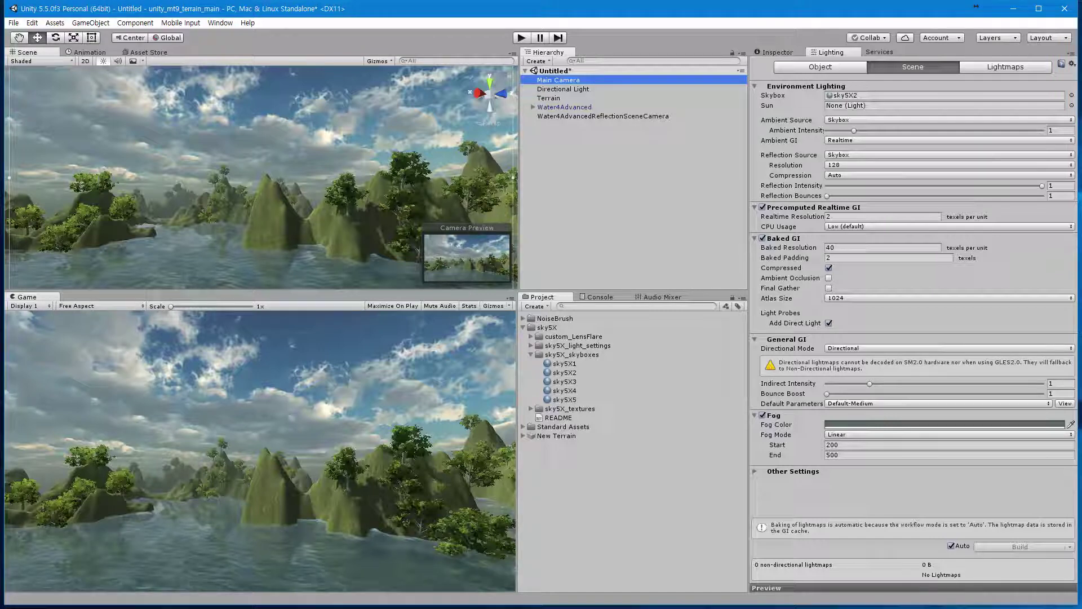
Step: Switch to File Explorer and import cloud_gray.png from the desktop folder into the Unity project's assets
{"action": "key", "text": "alt+Tab"}
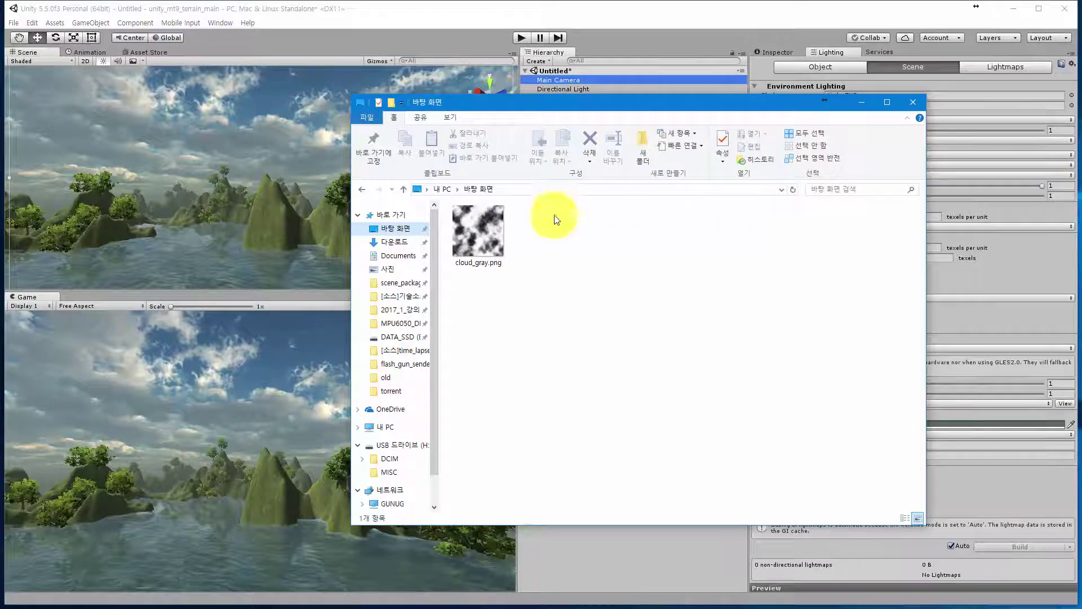
{"action": "left_click", "coordinate": [498, 225]}
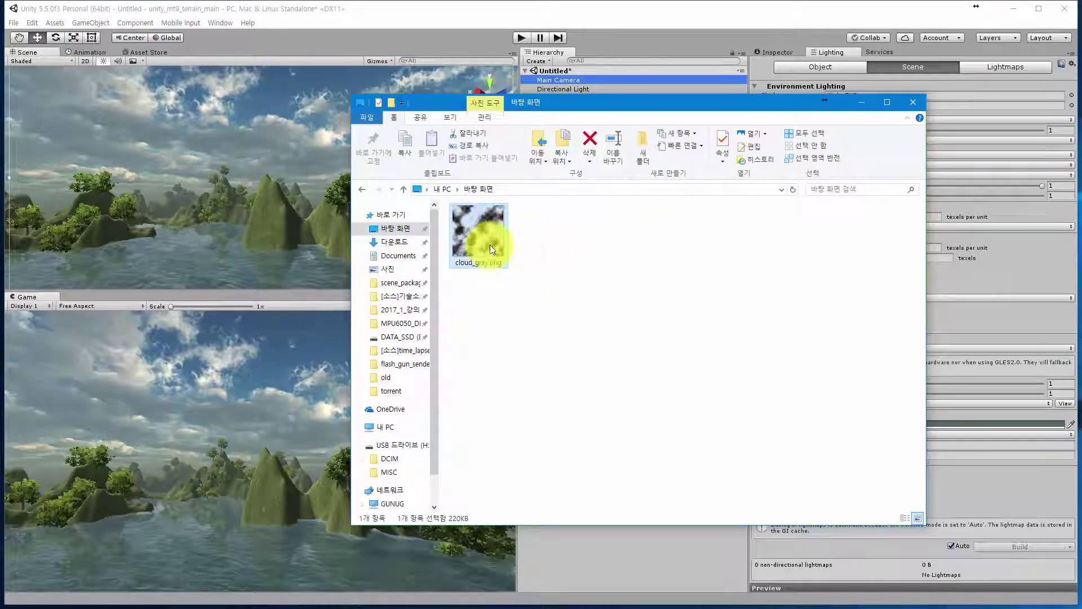
{"action": "left_click_drag", "start_coordinate": [640, 102], "coordinate": [333, 64]}
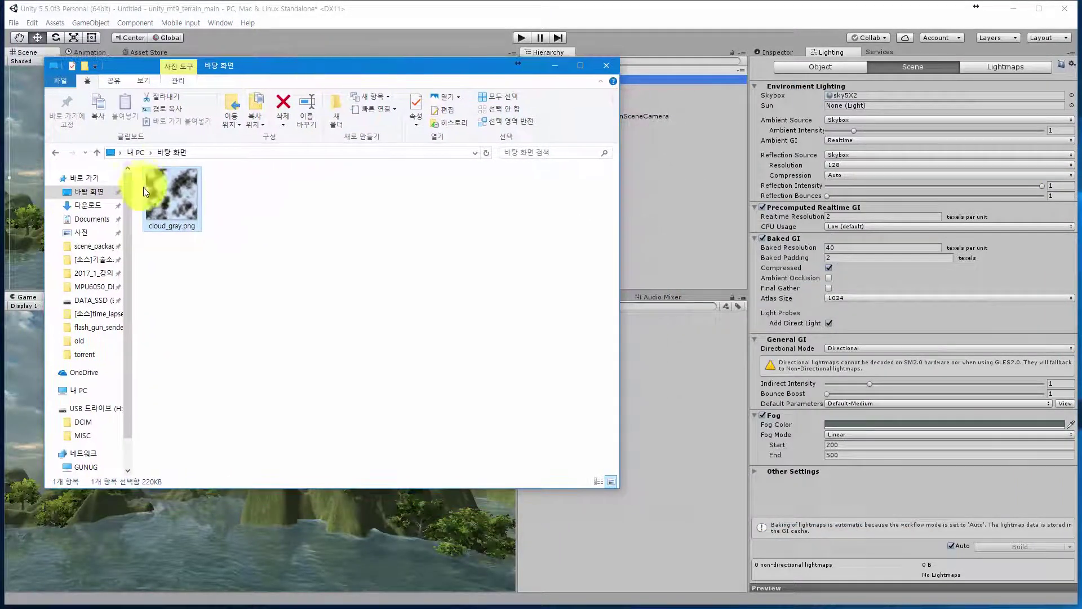
{"action": "left_click_drag", "start_coordinate": [145, 192], "coordinate": [656, 502]}
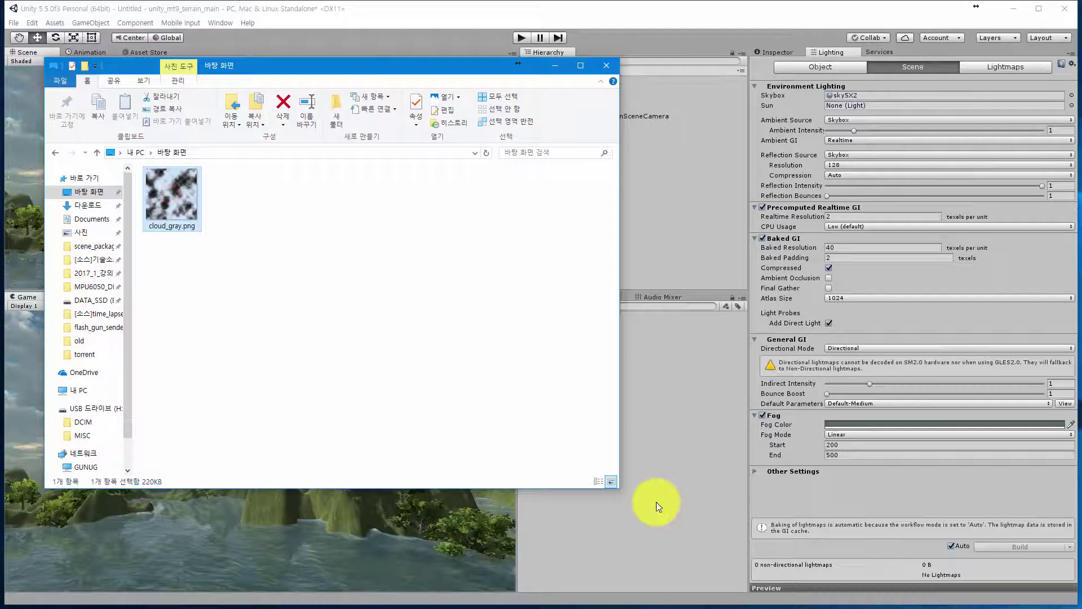
Step: Return from File Explorer to Unity and assign the cloud_gray texture as the Directional Light's cookie
{"action": "left_click", "coordinate": [555, 66]}
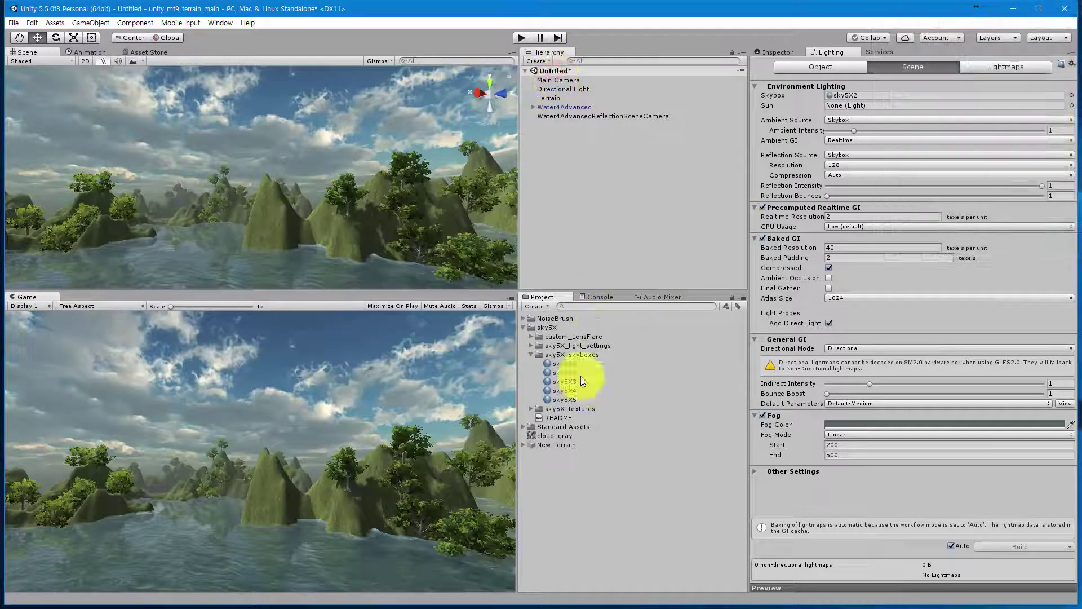
{"action": "left_click", "coordinate": [555, 435]}
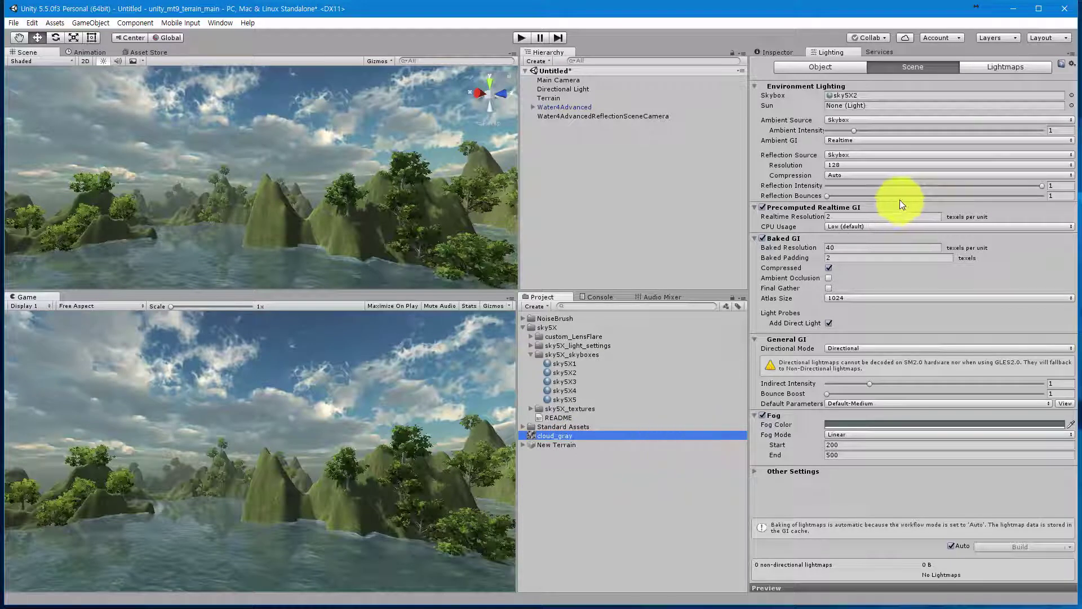
{"action": "left_click", "coordinate": [563, 89]}
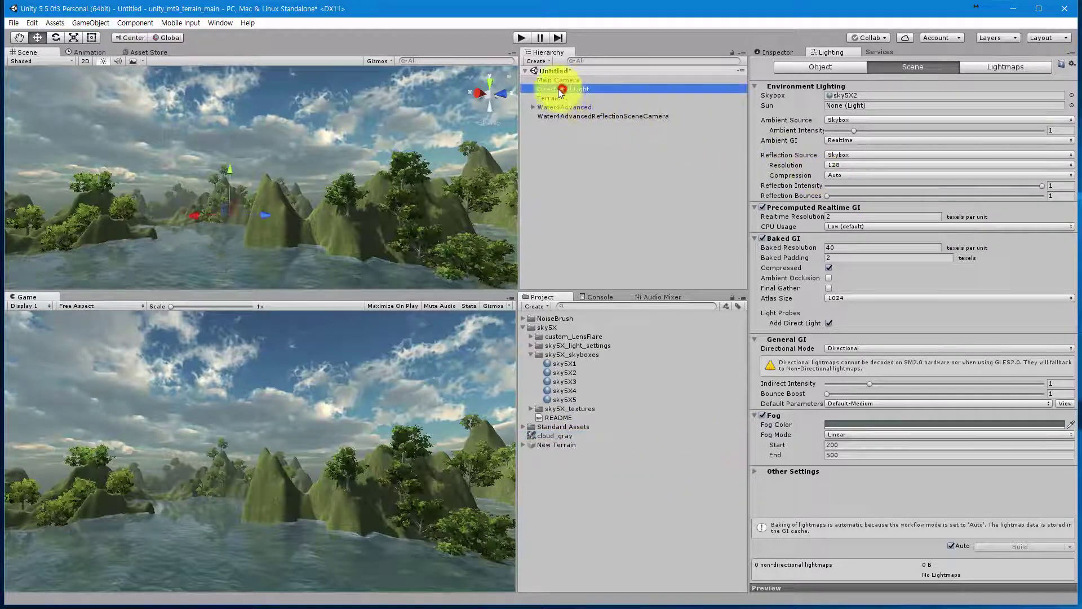
{"action": "left_click", "coordinate": [777, 49]}
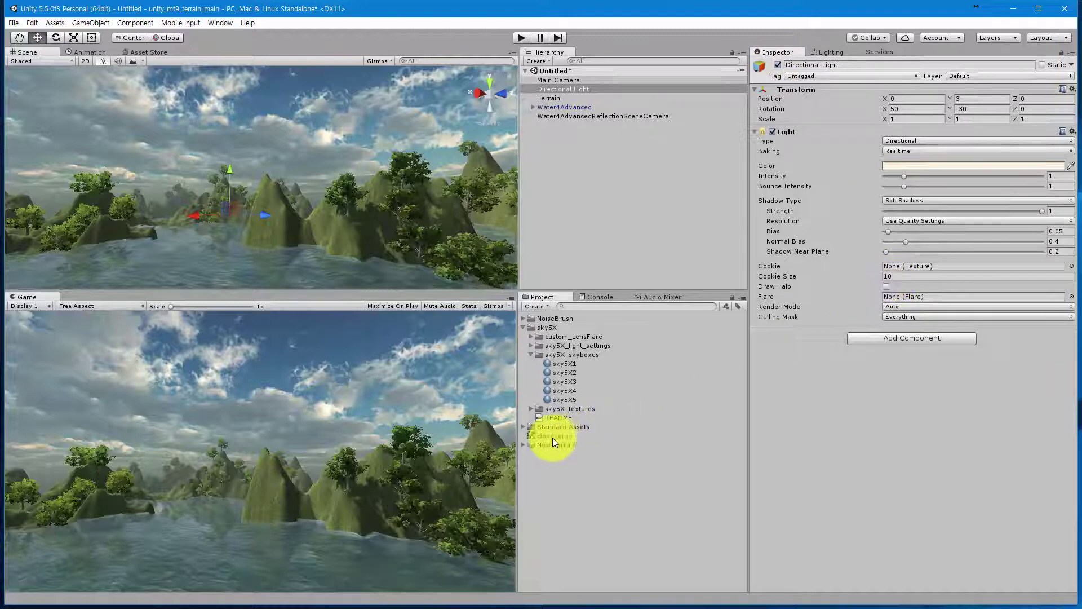
{"action": "left_click_drag", "start_coordinate": [552, 438], "coordinate": [912, 271]}
Step: Set the Directional Light's cookie size to 300 after trying 200, and raise its intensity slightly
{"action": "left_click", "coordinate": [905, 276]}
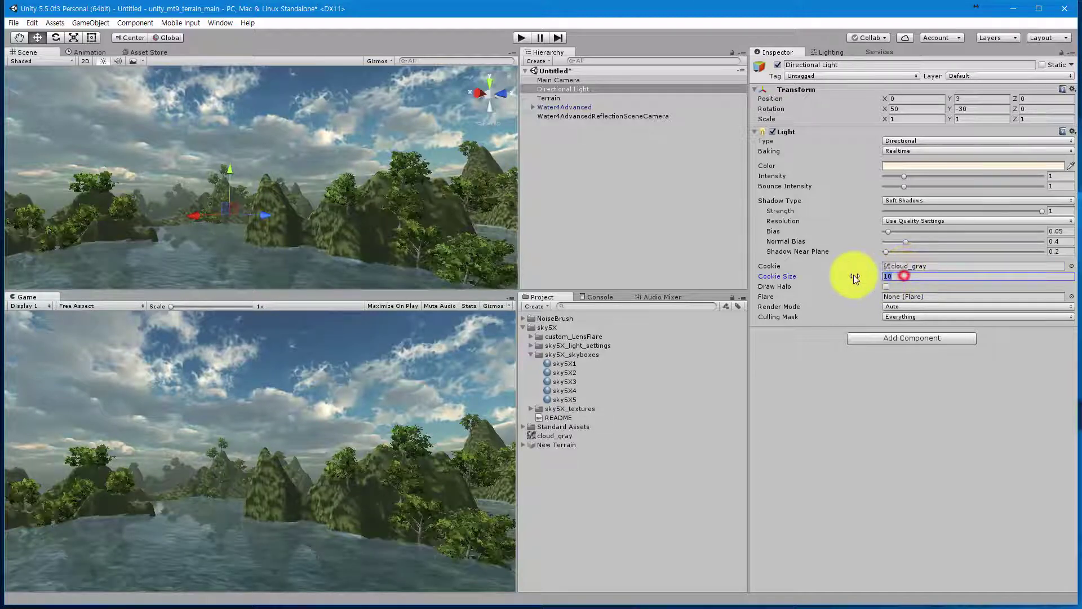
{"action": "type", "text": "200"}
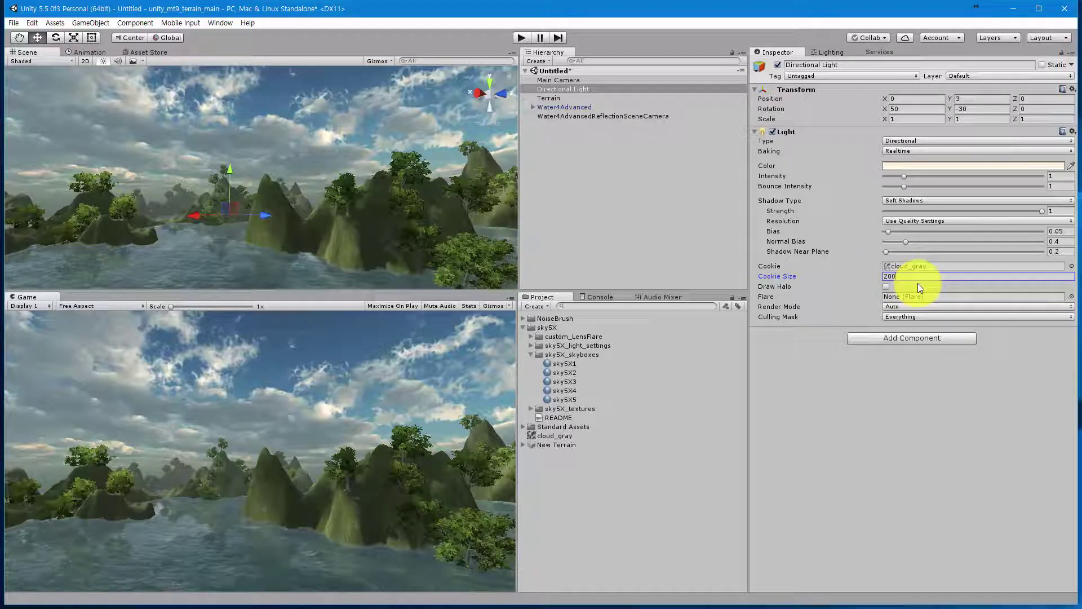
{"action": "type", "text": "300"}
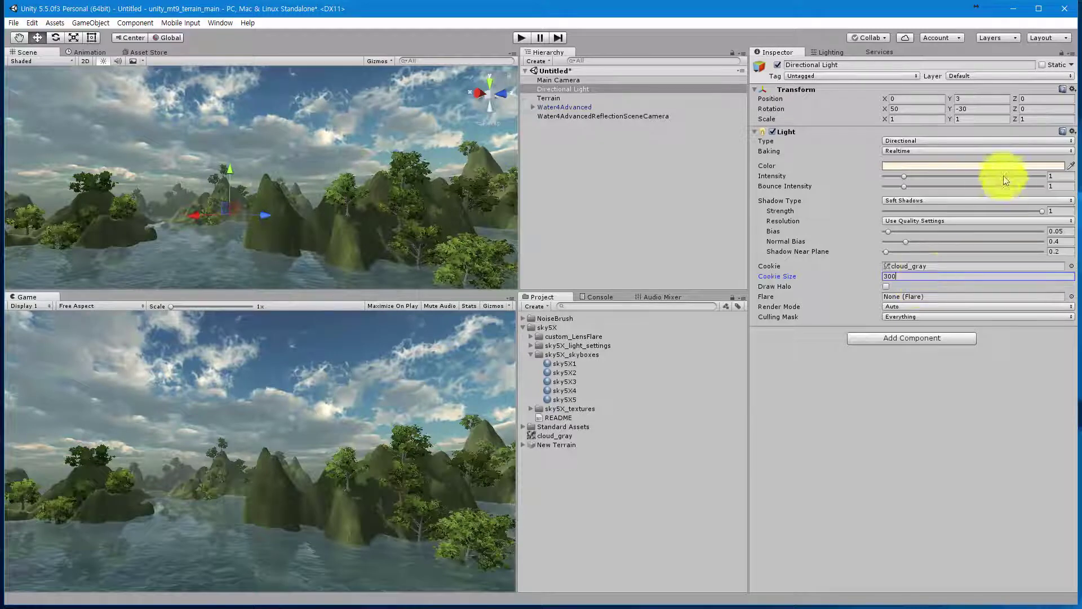
{"action": "left_click", "coordinate": [906, 177]}
{"action": "mouse_move", "coordinate": [906, 177]}
{"action": "left_mouse_down"}
{"action": "mouse_move", "coordinate": [935, 186]}
{"action": "mouse_move", "coordinate": [917, 178]}
{"action": "left_mouse_up"}
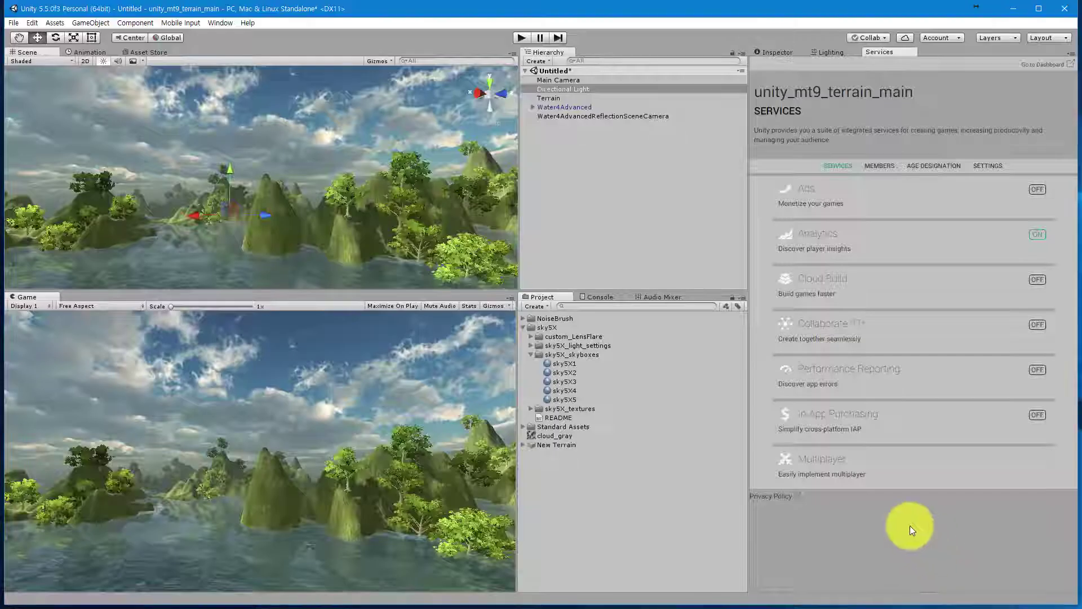
Step: Create an empty GameObject and move it out of the Directional Light to the root level of the hierarchy
{"action": "right_click", "coordinate": [547, 142]}
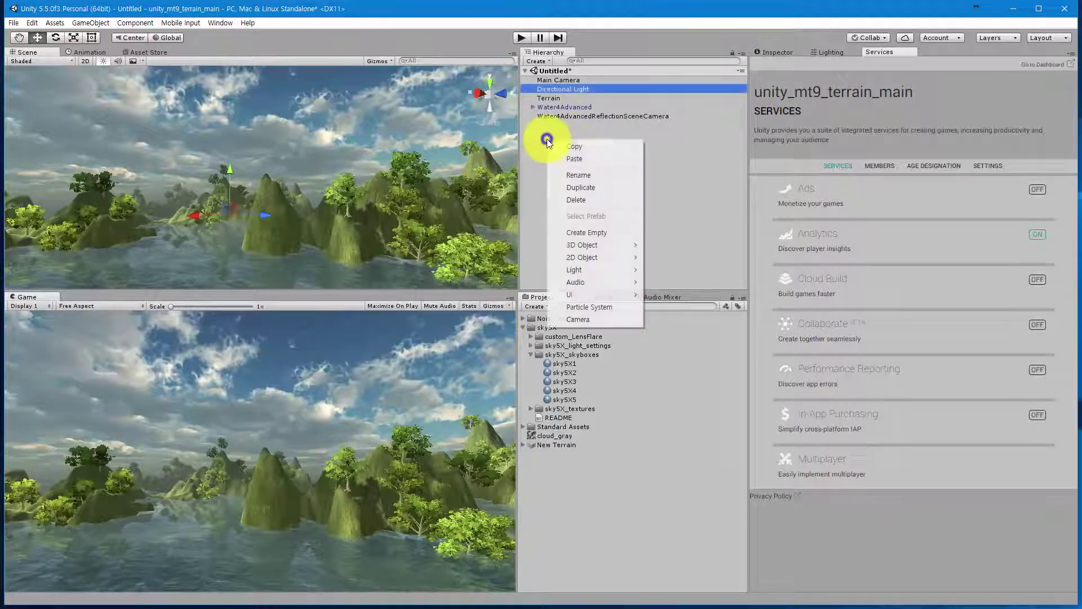
{"action": "mouse_move", "coordinate": [600, 258]}
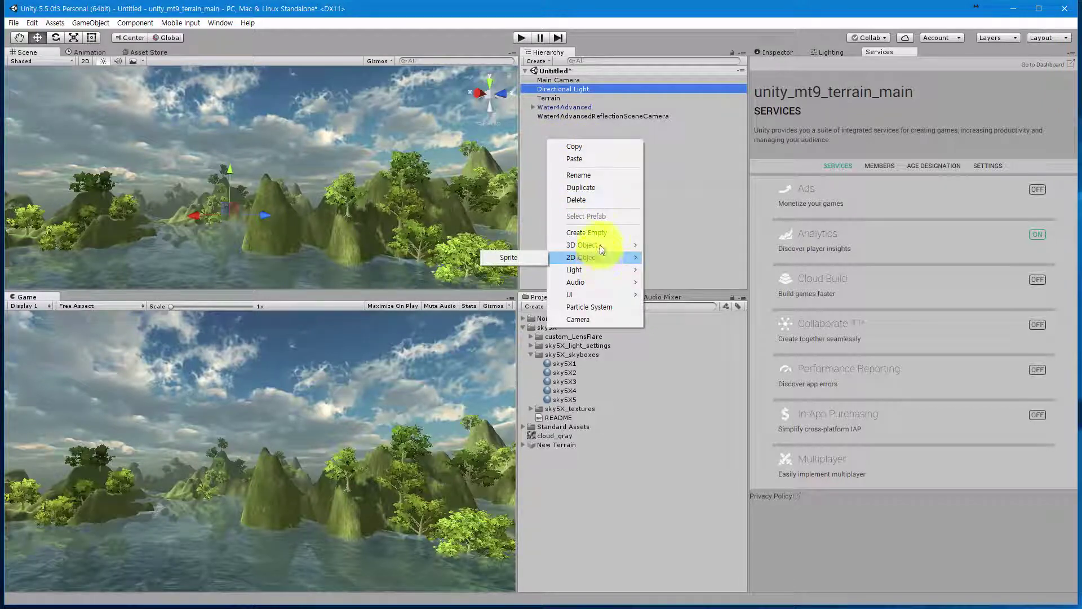
{"action": "left_click", "coordinate": [601, 232]}
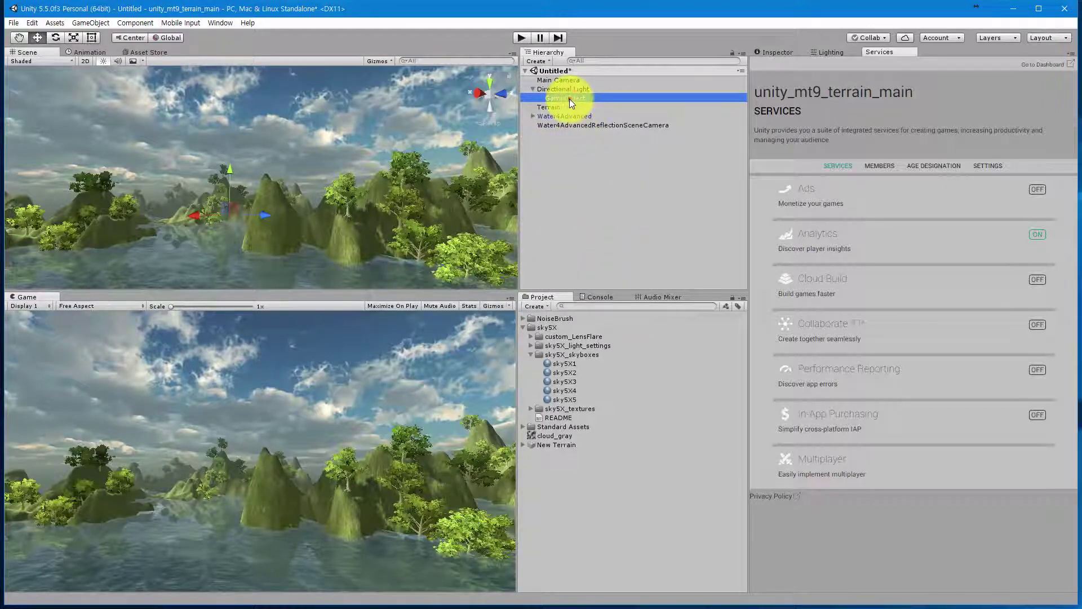
{"action": "left_click_drag", "start_coordinate": [570, 100], "coordinate": [563, 167]}
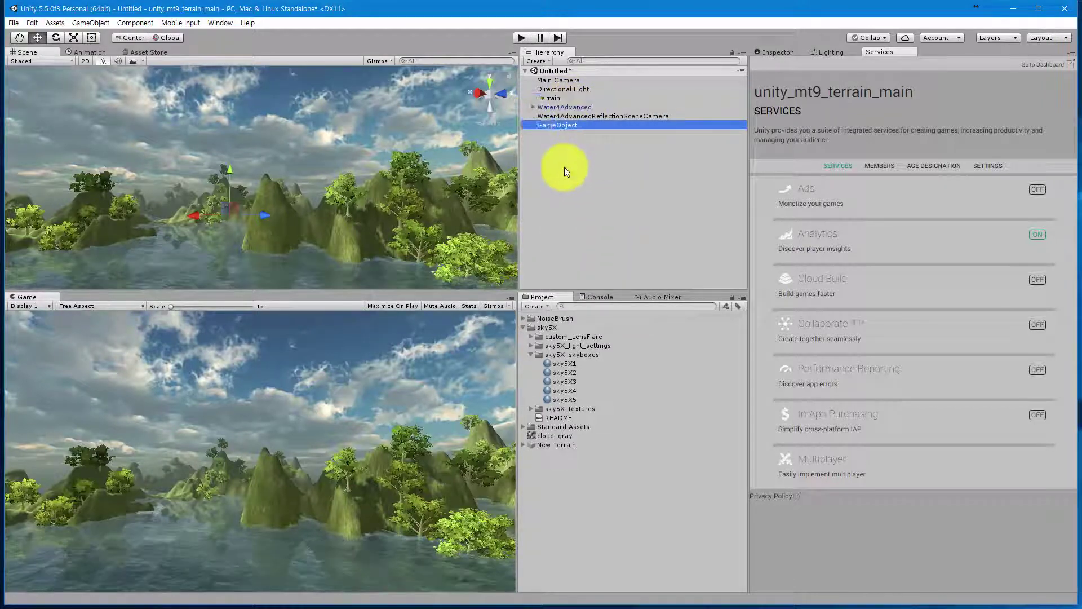
Step: Rename the empty GameObject to cameras, trying the name camera first
{"action": "left_click", "coordinate": [550, 124]}
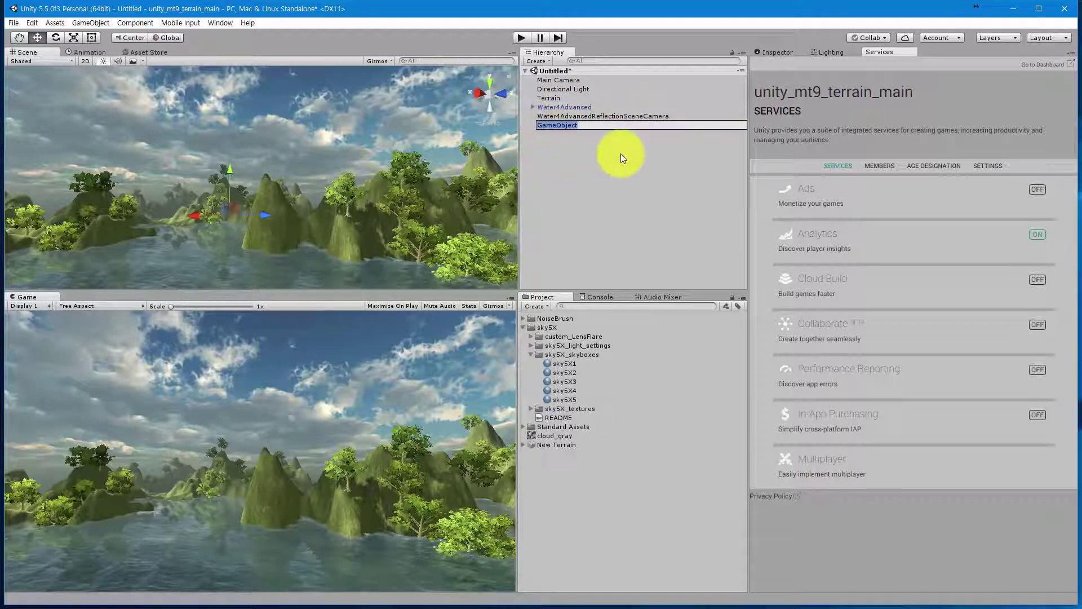
{"action": "type", "text": "camera"}
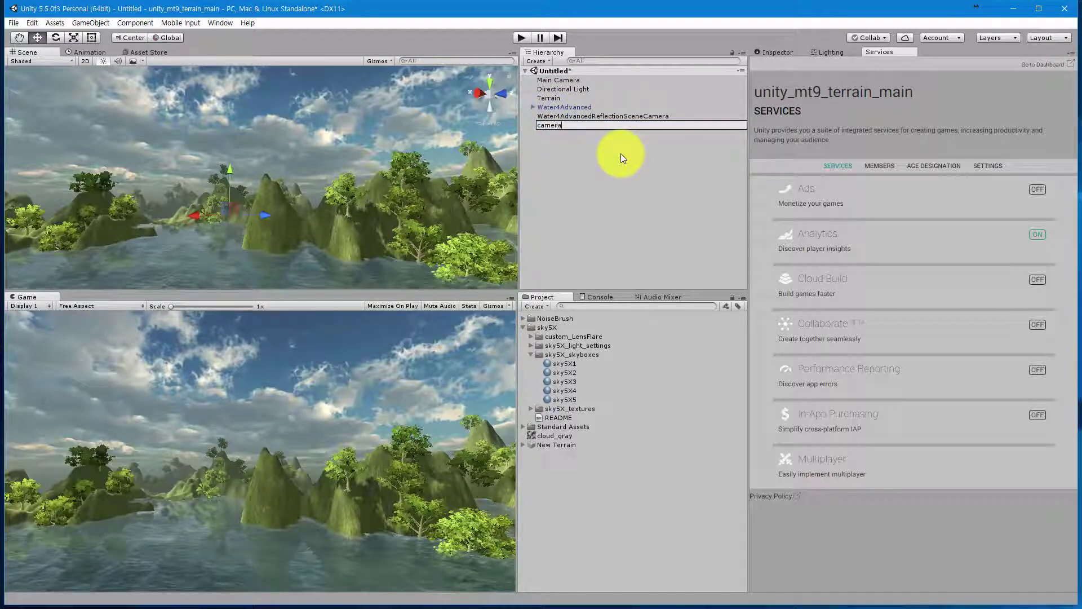
{"action": "key", "text": "Return"}
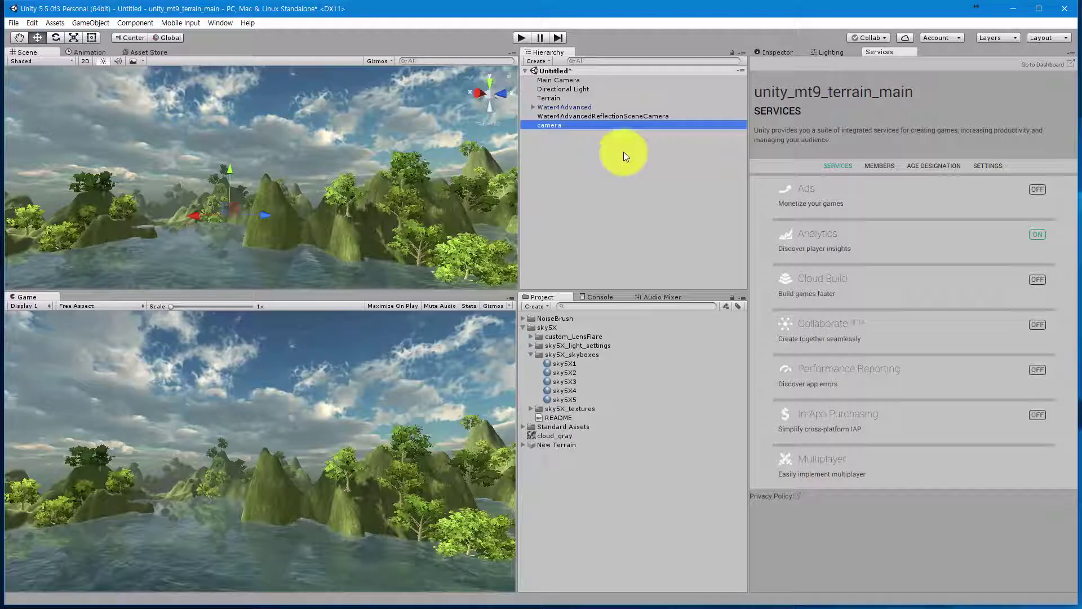
{"action": "left_click", "coordinate": [564, 125]}
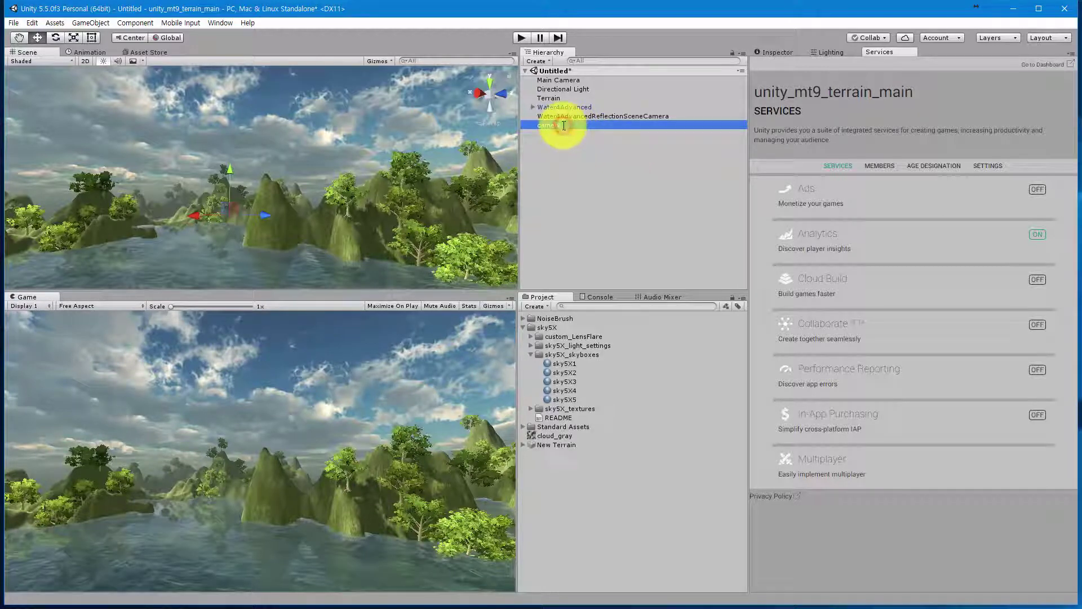
{"action": "type", "text": "cameras"}
{"action": "key", "text": "Return"}
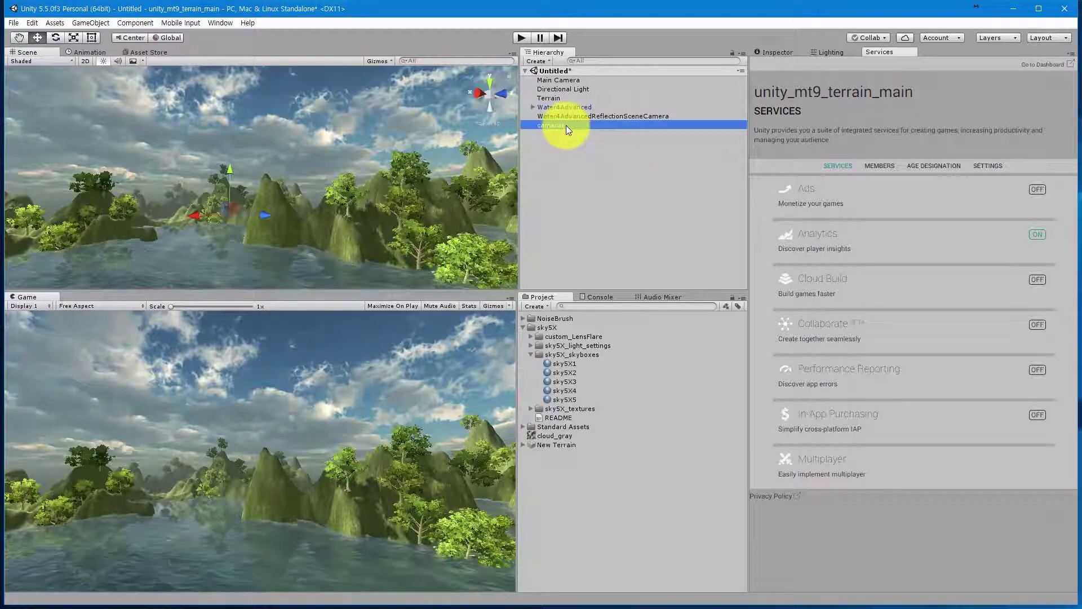
Step: Add three cameras as children of the cameras object
{"action": "right_click", "coordinate": [566, 125]}
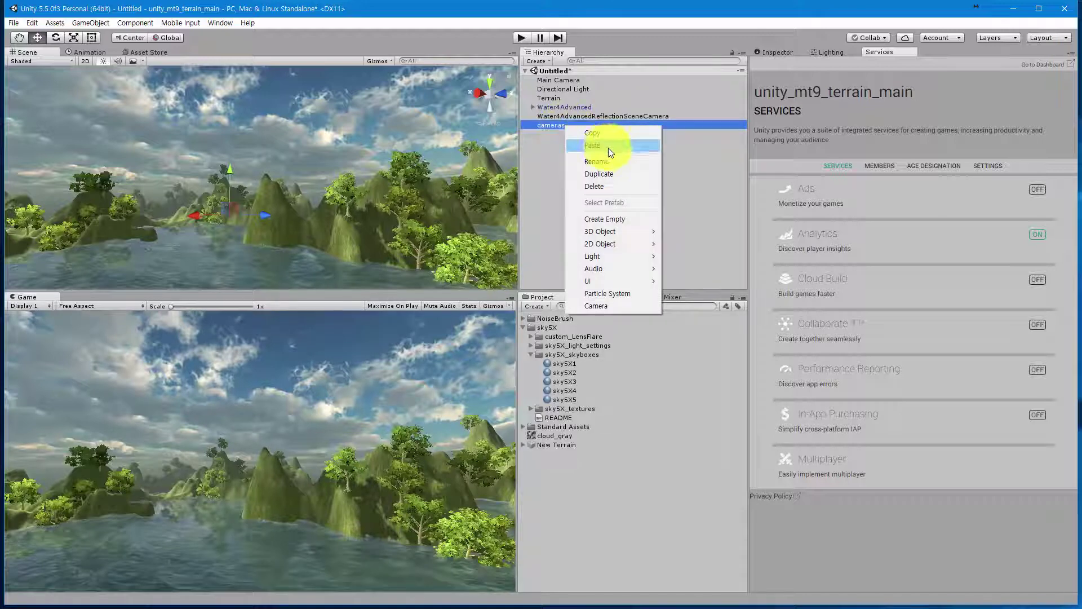
{"action": "left_click", "coordinate": [612, 305]}
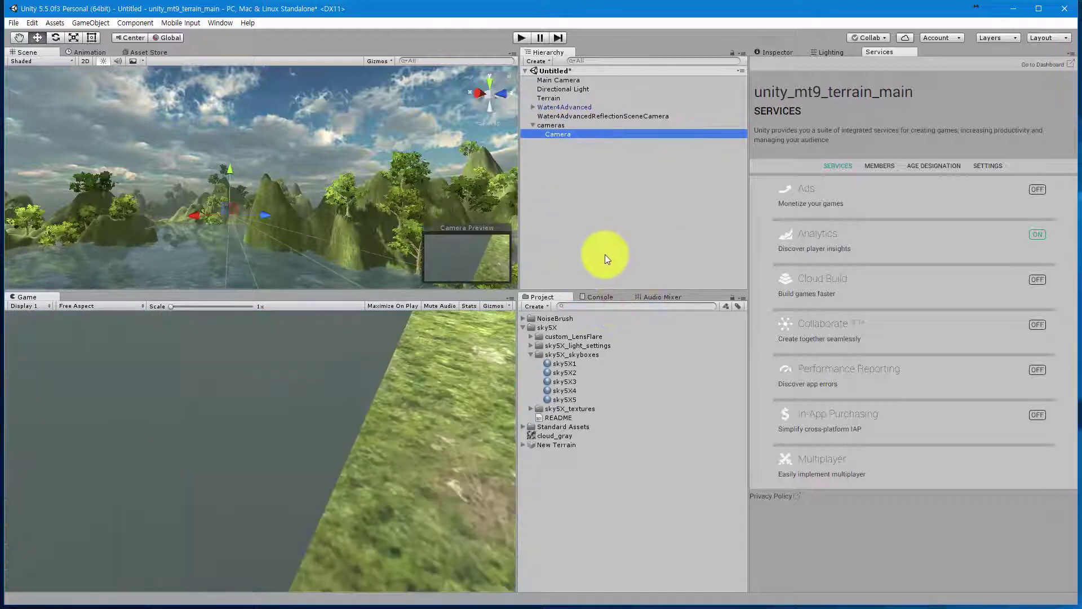
{"action": "right_click", "coordinate": [555, 125]}
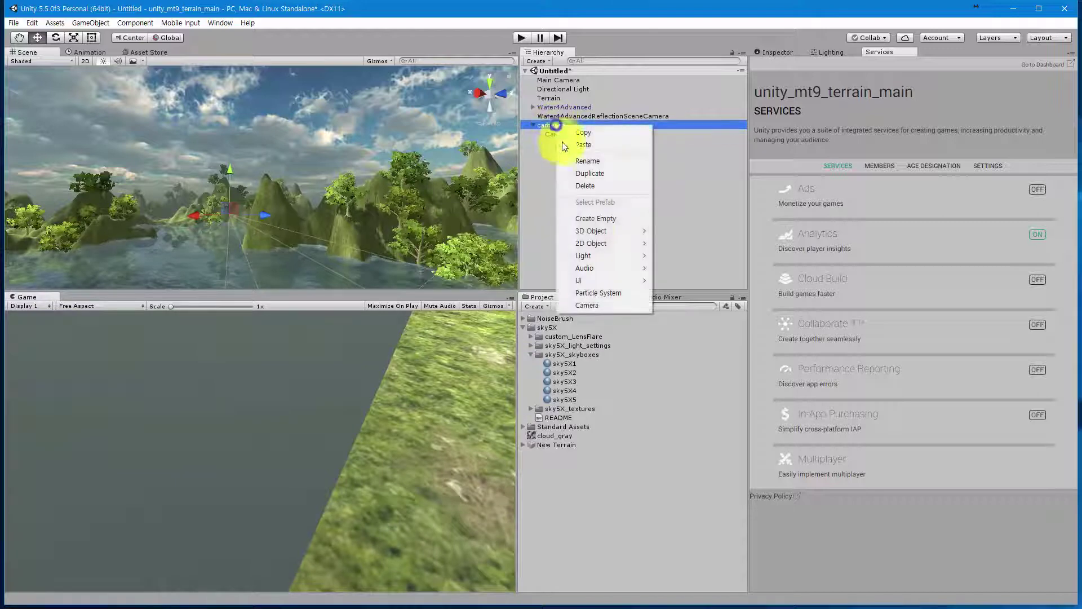
{"action": "left_click", "coordinate": [593, 306]}
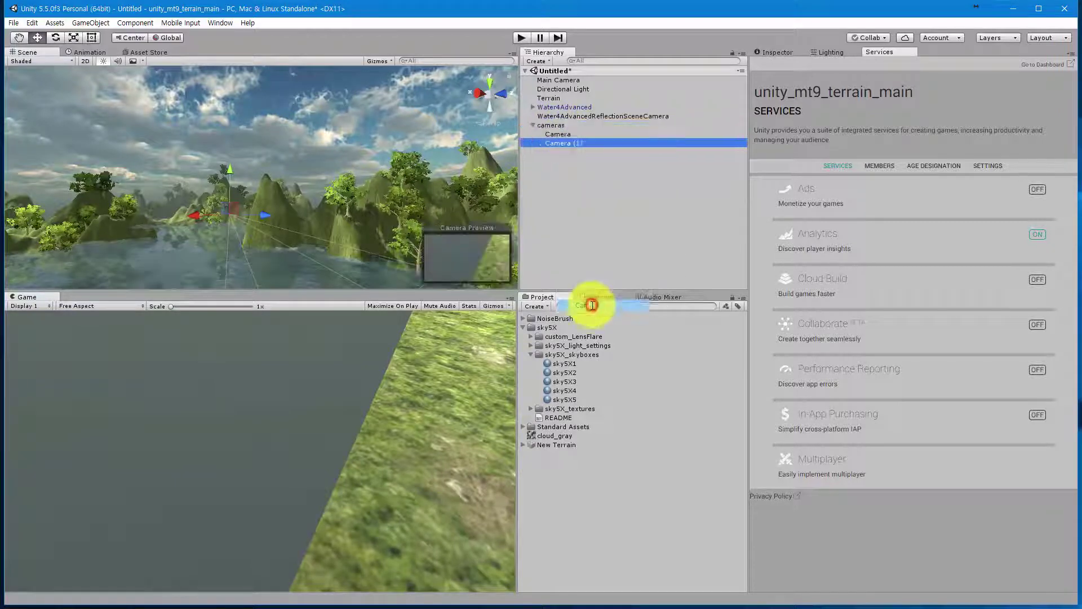
{"action": "right_click", "coordinate": [560, 126]}
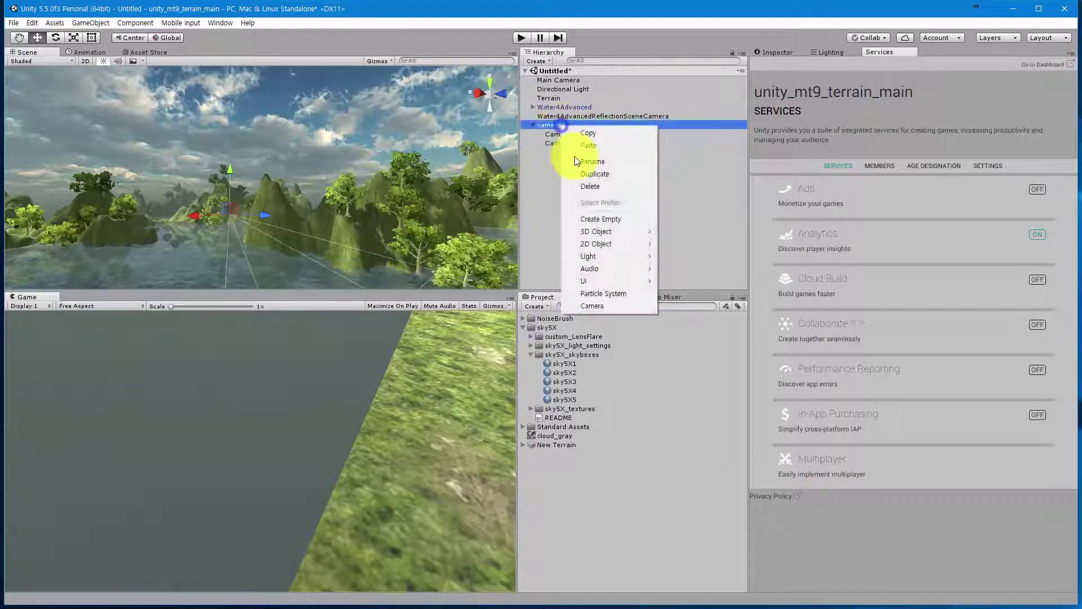
{"action": "left_click", "coordinate": [592, 305]}
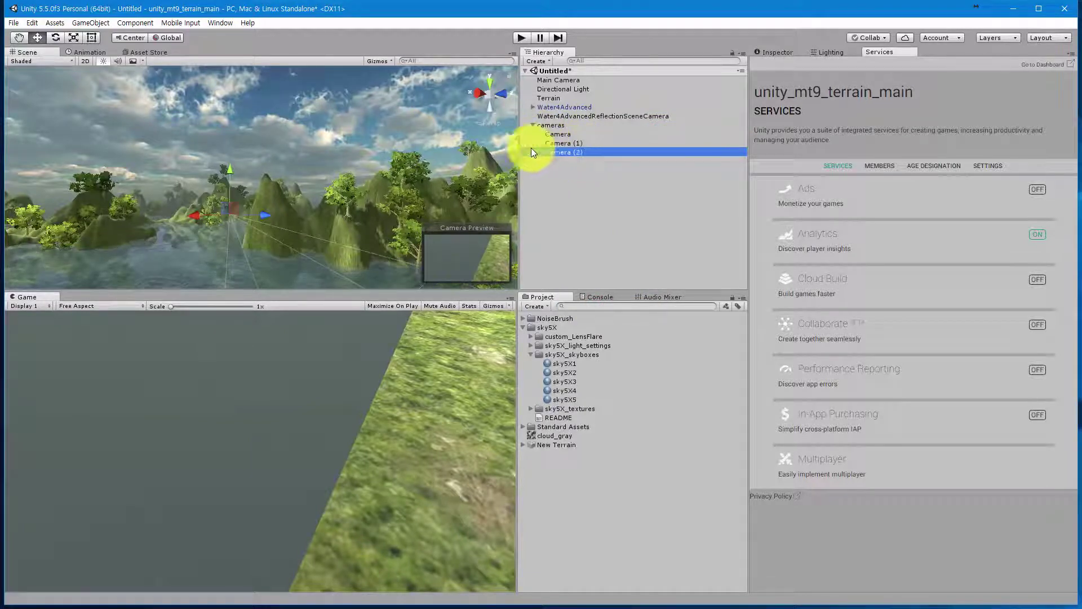
Step: Align the first child camera, Camera, with the current Scene view across the water towards the islands
{"action": "left_click", "coordinate": [561, 135]}
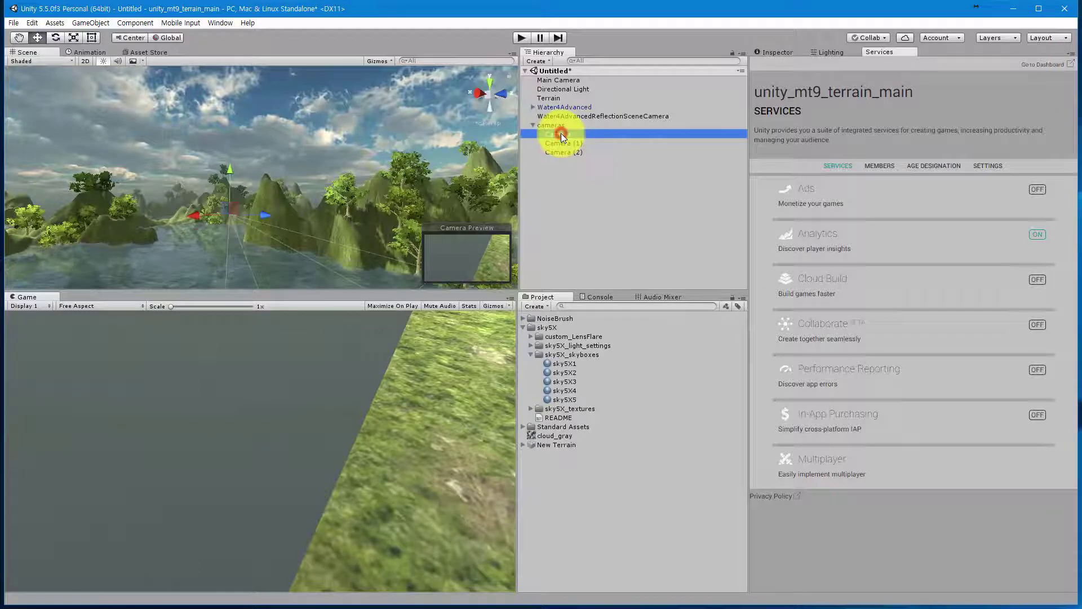
{"action": "left_click", "coordinate": [89, 23]}
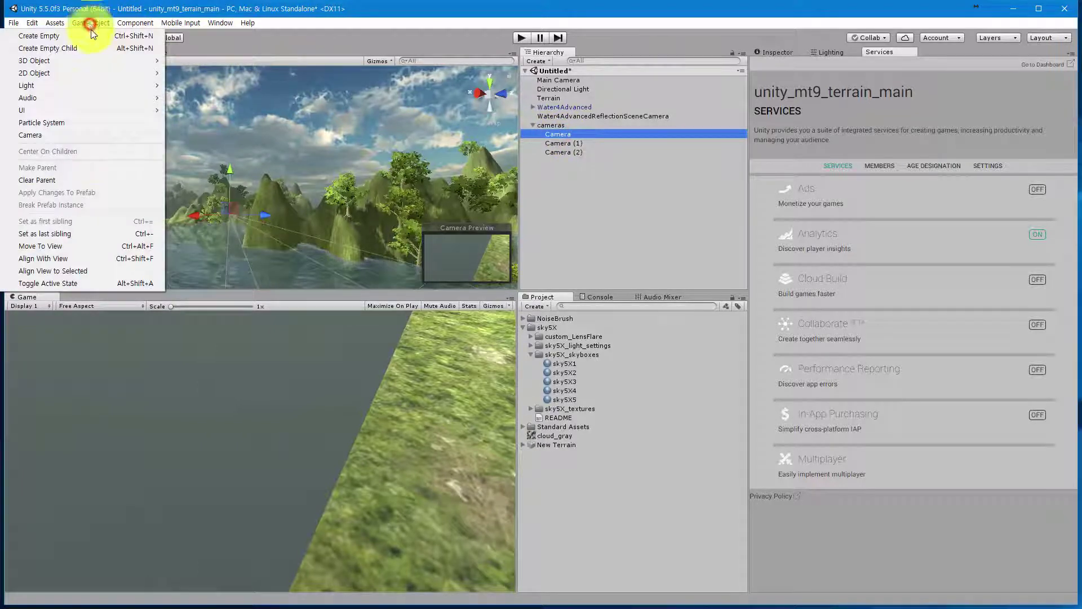
{"action": "left_click", "coordinate": [67, 256]}
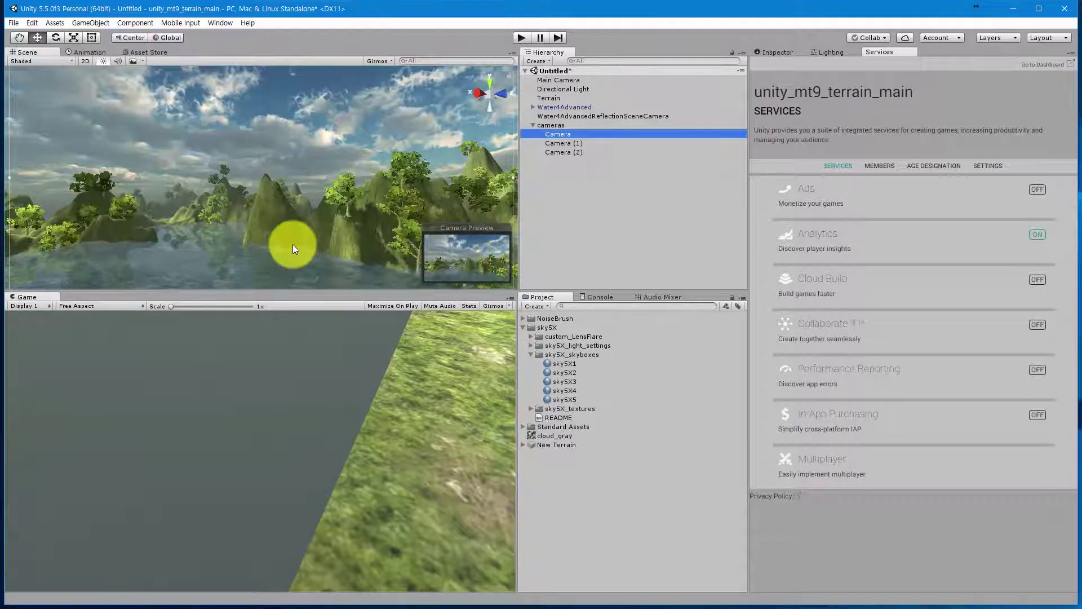
Step: Align Camera (1) with a different low Scene view along the open water between the islands
{"action": "right_click_drag", "start_coordinate": [457, 159], "coordinate": [126, 153]}
{"action": "key", "text": "w"}
{"action": "left_click", "coordinate": [566, 144]}
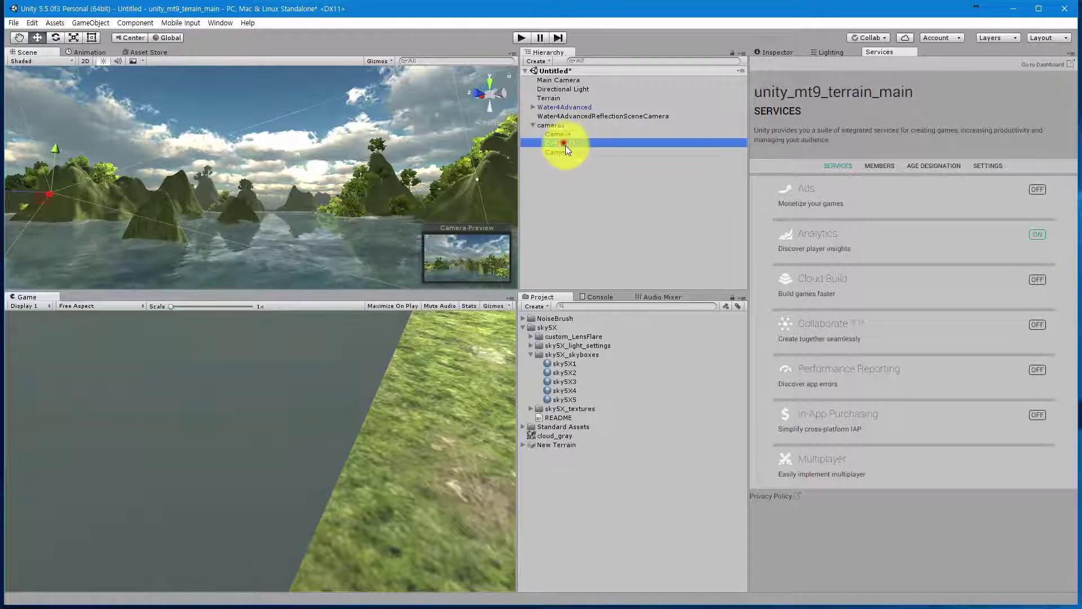
{"action": "left_click", "coordinate": [90, 23]}
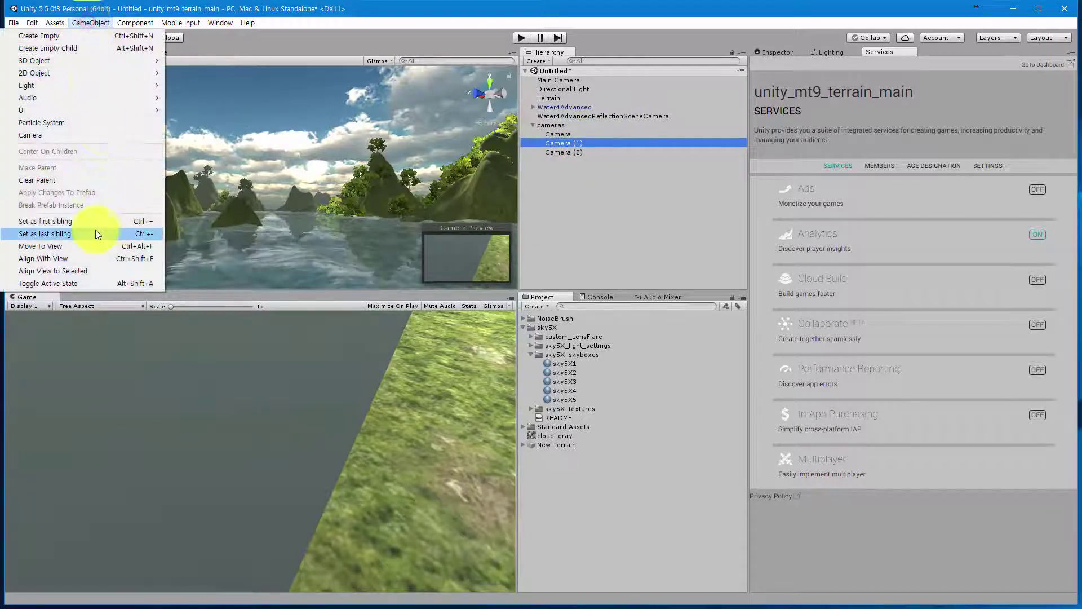
{"action": "left_click", "coordinate": [63, 257]}
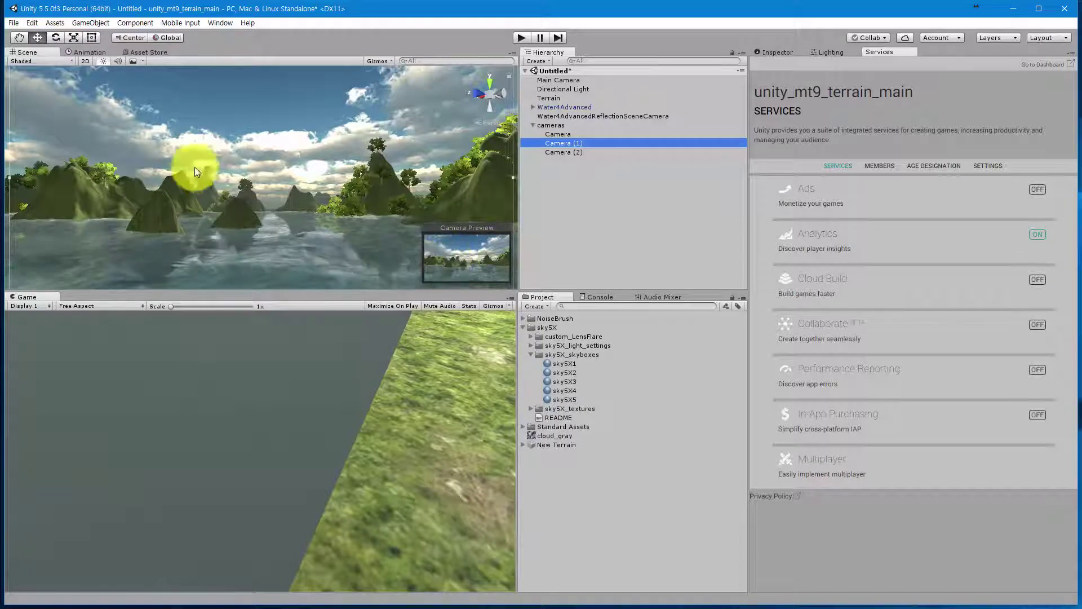
Step: Align Camera (2) with a high Scene view looking down on the islands and water
{"action": "left_click", "coordinate": [565, 152]}
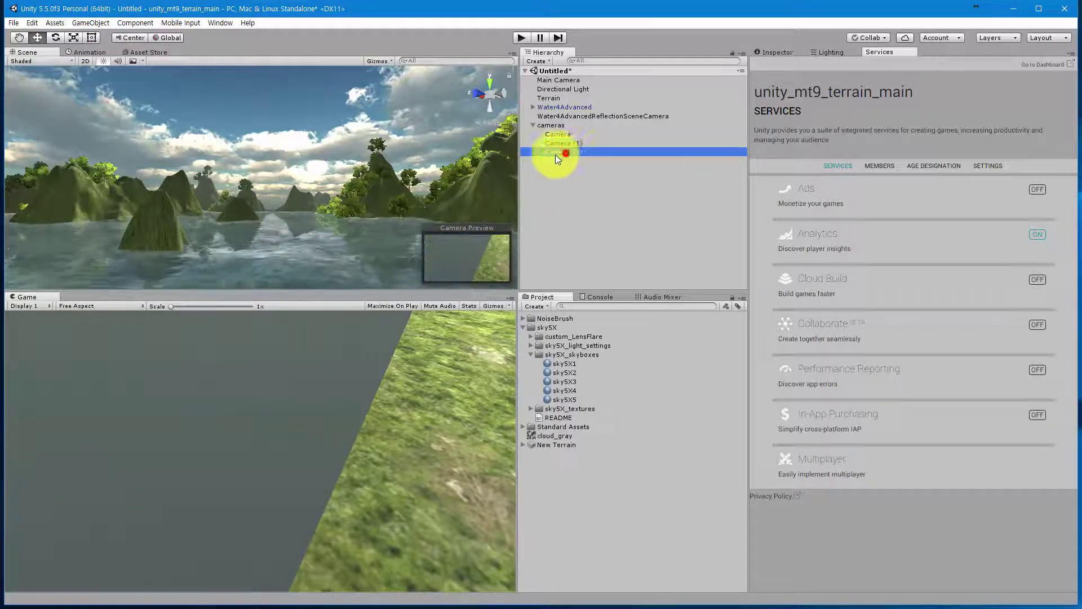
{"action": "left_click_drag", "start_coordinate": [275, 194], "coordinate": [754, 414], "text": "alt"}
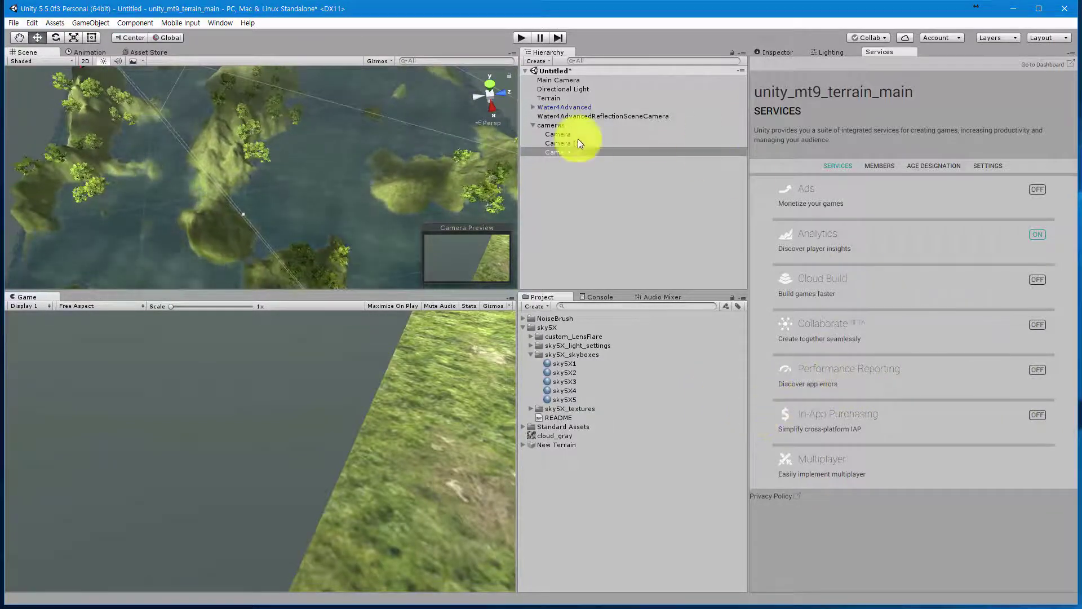
{"action": "left_click", "coordinate": [80, 23]}
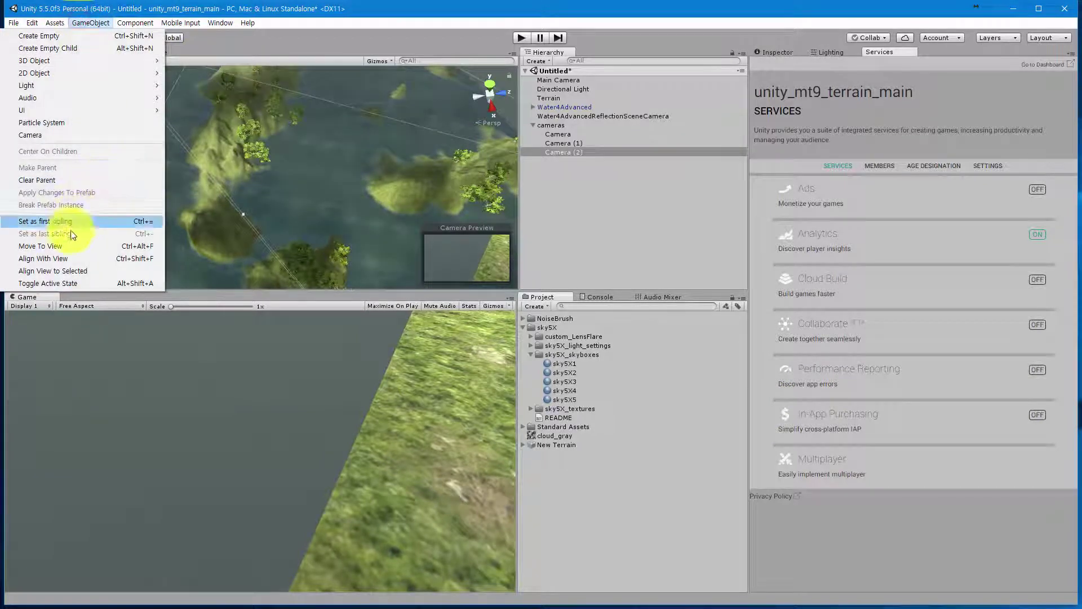
{"action": "left_click", "coordinate": [52, 259]}
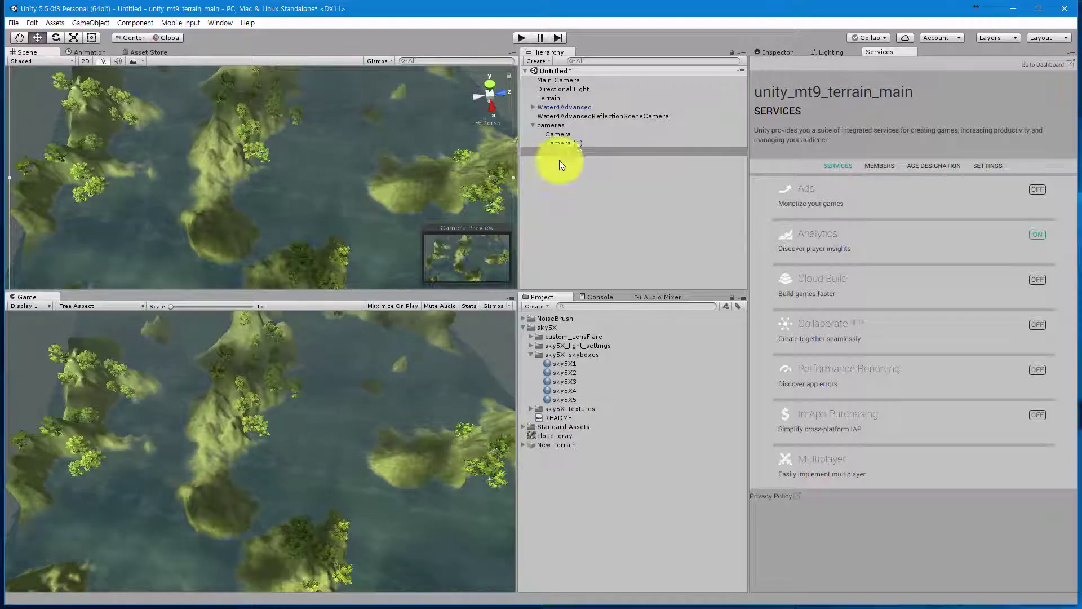
Step: Check the preview image of each of the three child cameras under the cameras object
{"action": "left_click", "coordinate": [560, 135]}
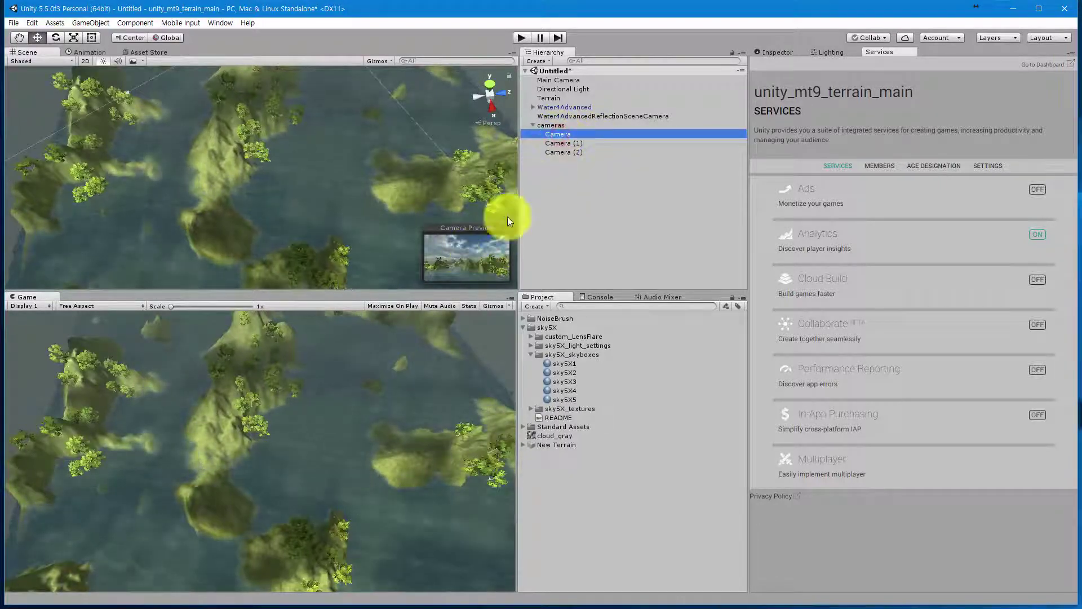
{"action": "left_click", "coordinate": [561, 142]}
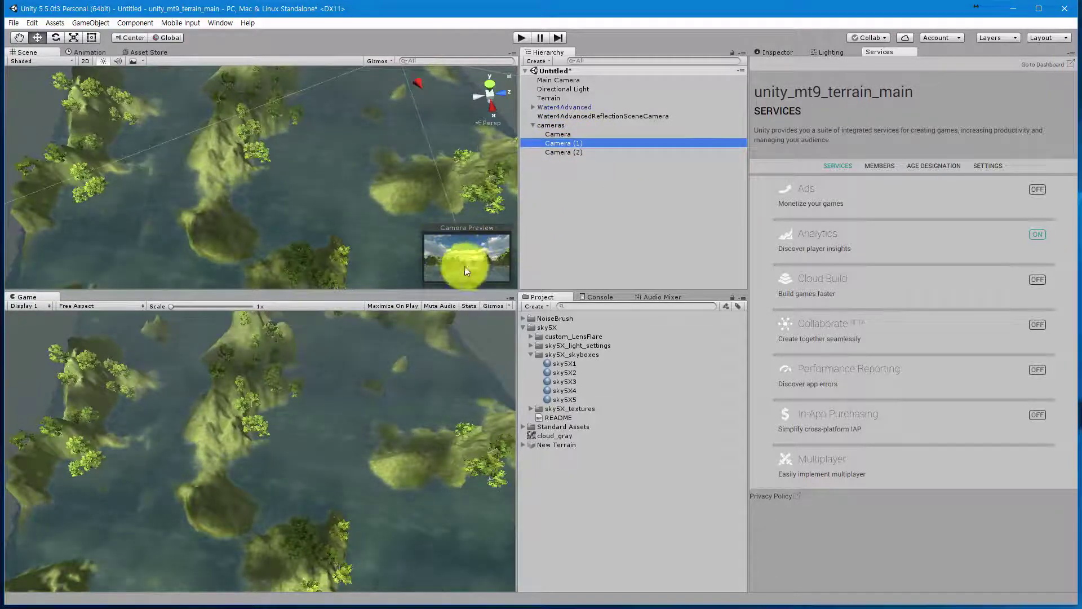
{"action": "left_click", "coordinate": [558, 151]}
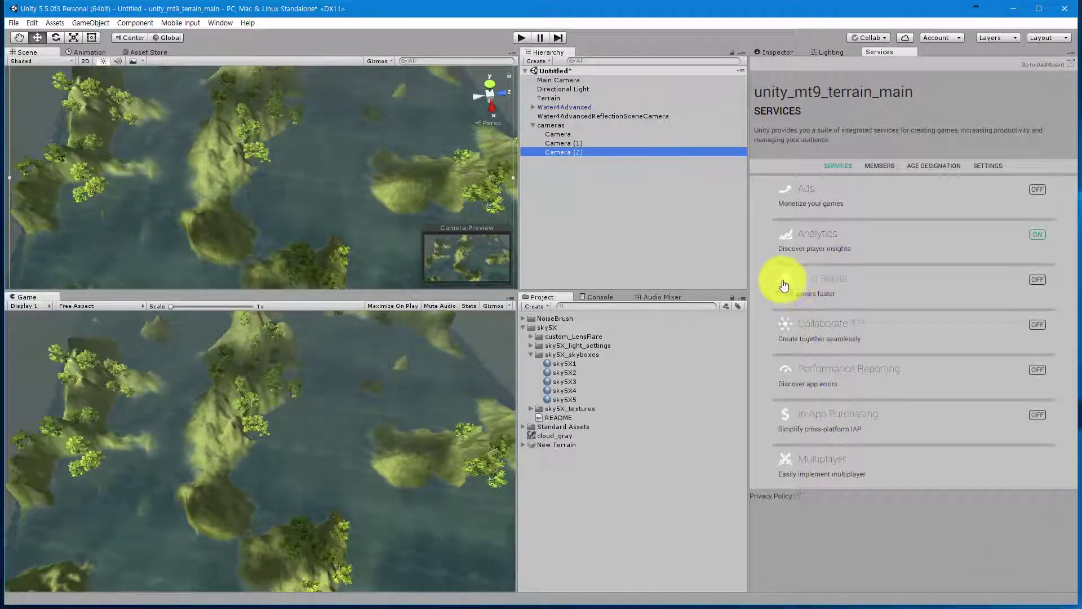
Step: Create an empty top-level object in the scene and name it navi
{"action": "left_click", "coordinate": [546, 183]}
{"action": "right_click", "coordinate": [546, 180]}
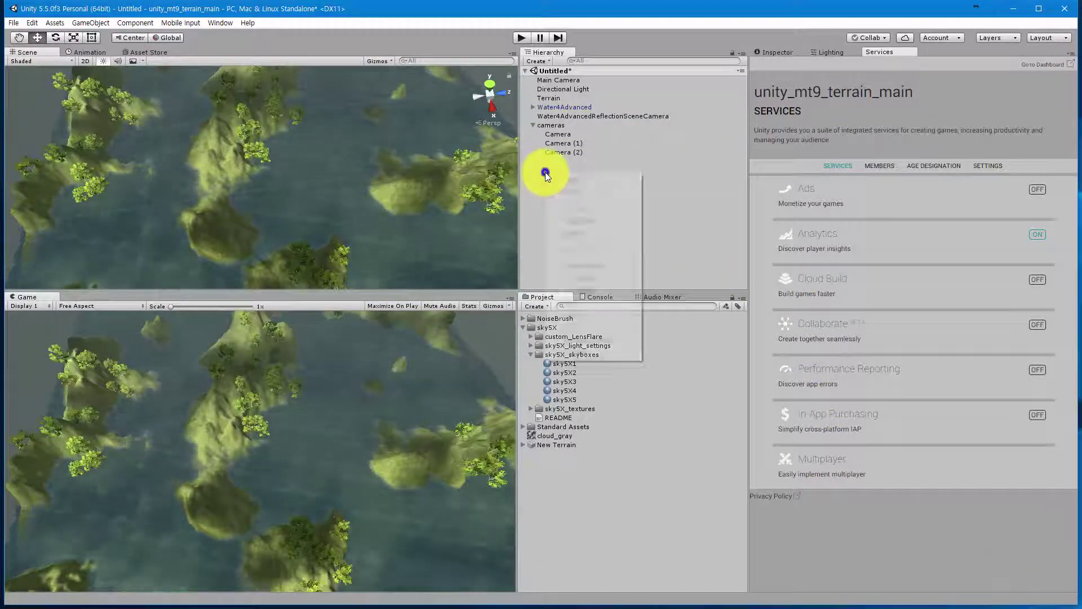
{"action": "left_click", "coordinate": [581, 263]}
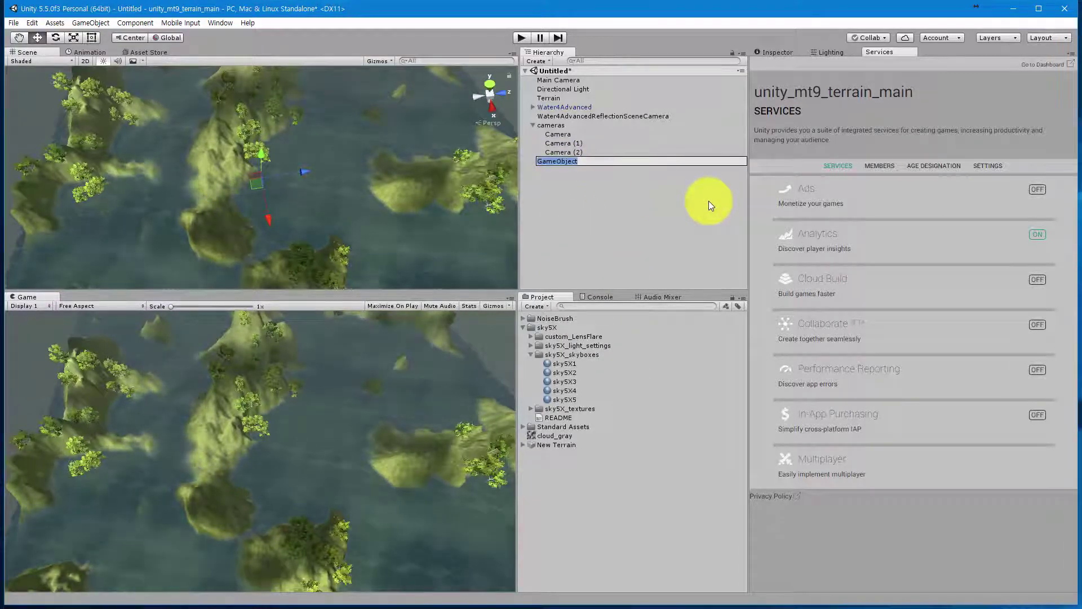
{"action": "type", "text": "ui"}
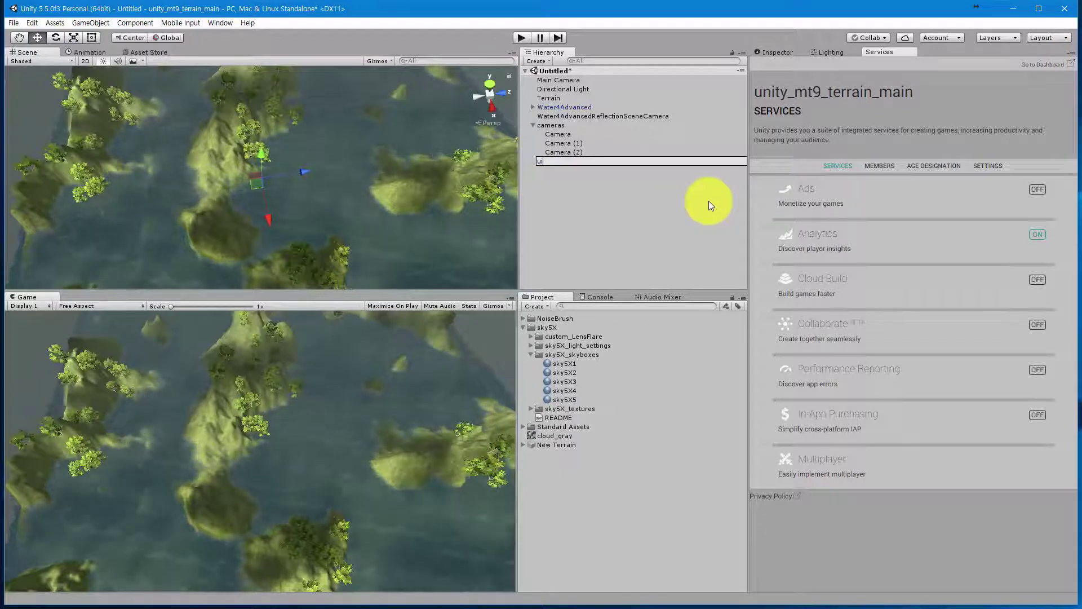
{"action": "key", "text": "BackSpace"}
{"action": "key", "text": "BackSpace"}
{"action": "type", "text": "navi"}
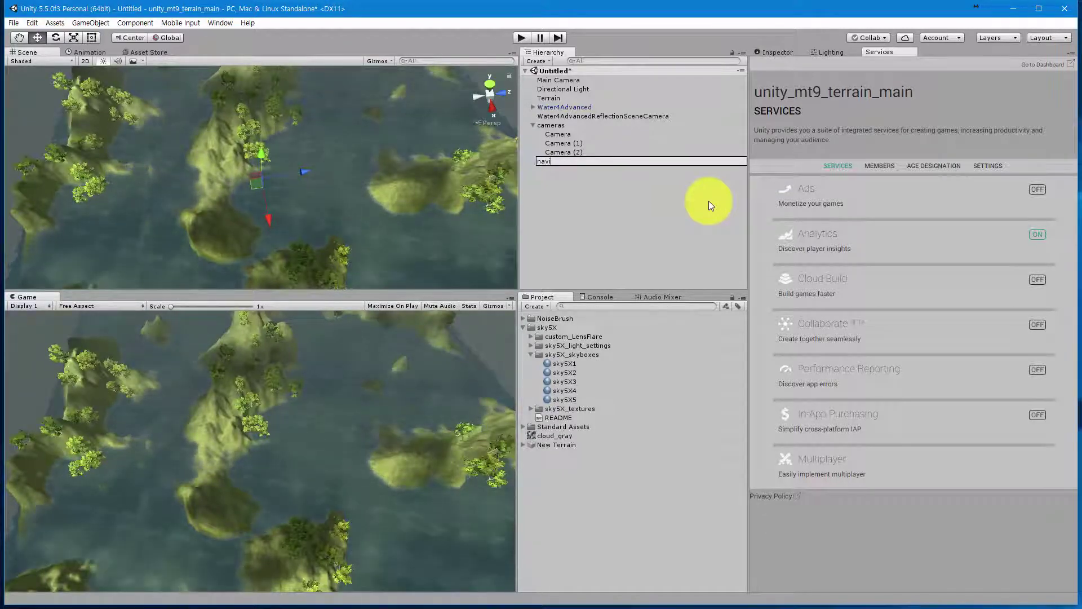
{"action": "key", "text": "Return"}
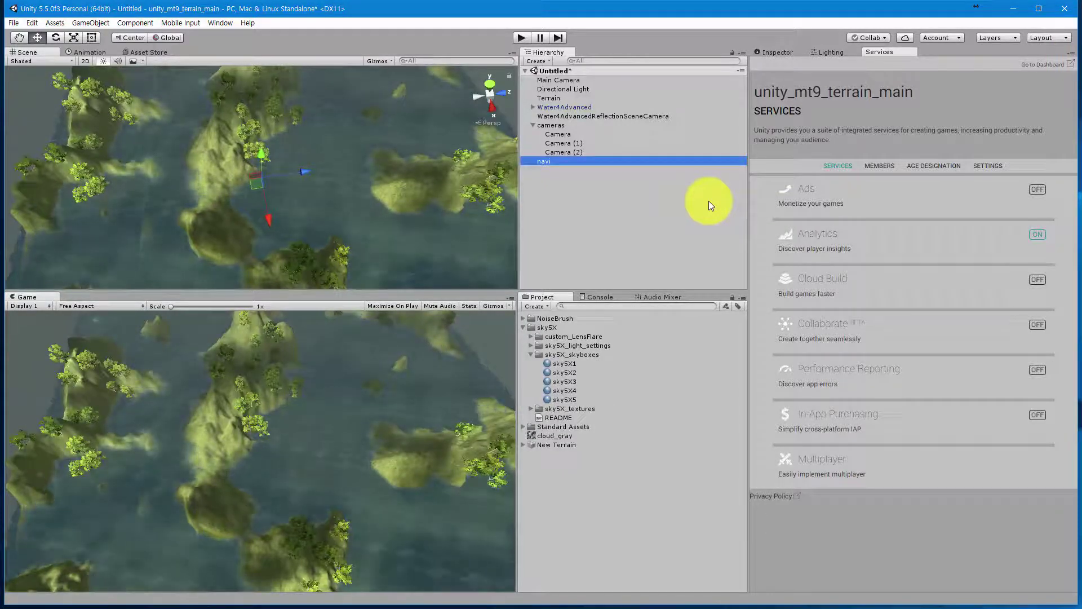
Step: Add three cubes as children of the navi object
{"action": "right_click", "coordinate": [548, 162]}
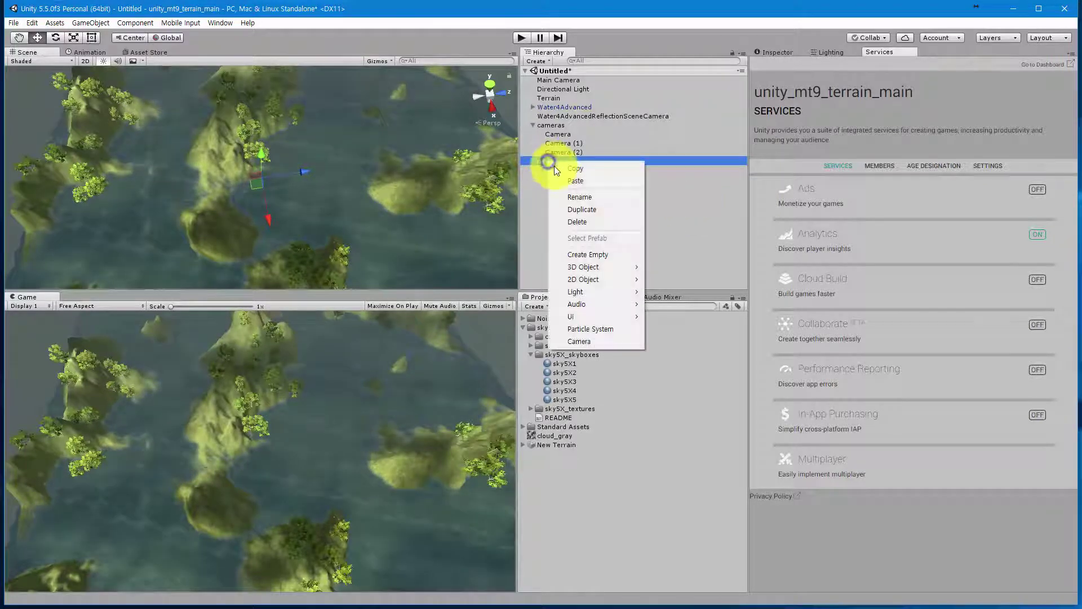
{"action": "mouse_move", "coordinate": [620, 272]}
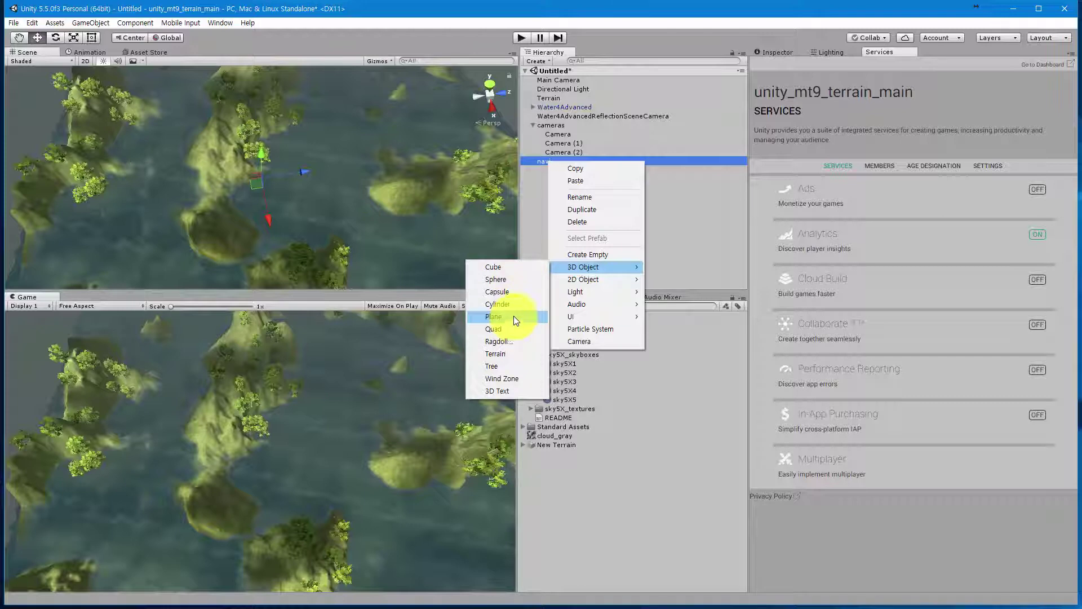
{"action": "left_click", "coordinate": [496, 269]}
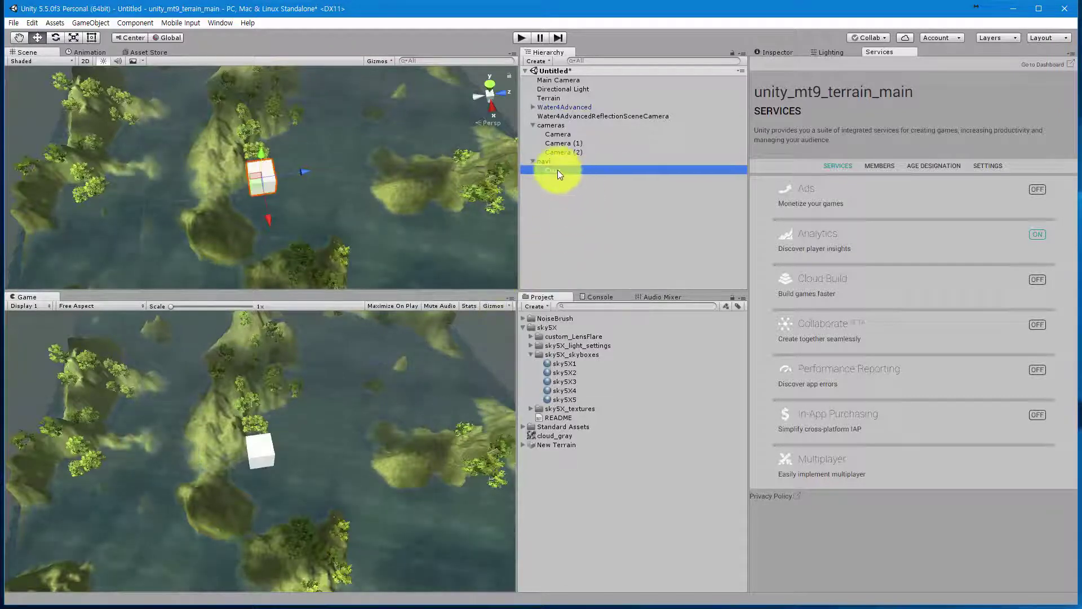
{"action": "right_click", "coordinate": [546, 161]}
{"action": "mouse_move", "coordinate": [583, 268]}
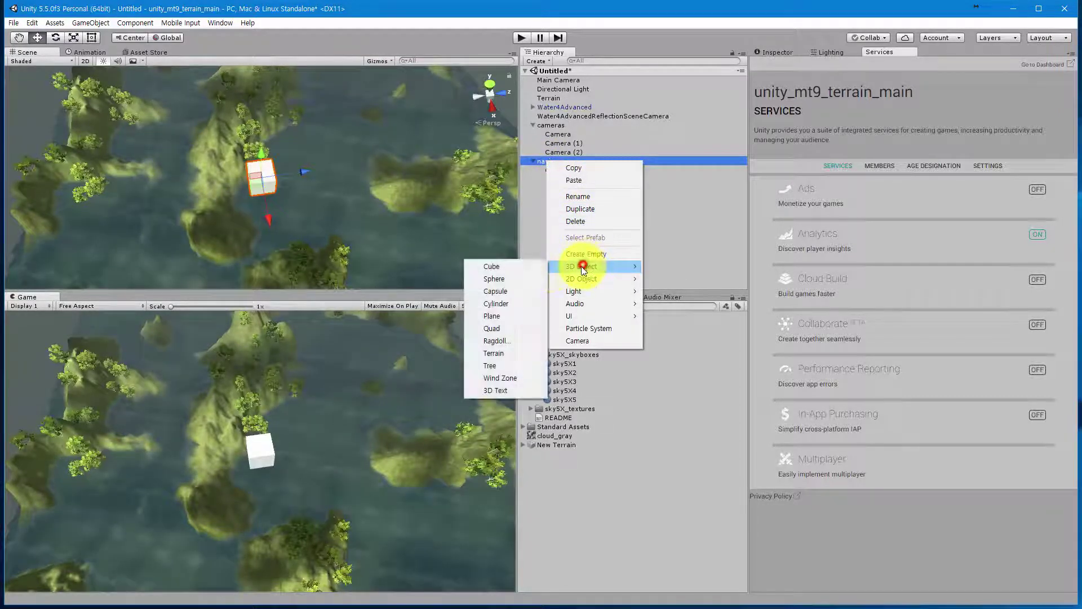
{"action": "left_click", "coordinate": [496, 267]}
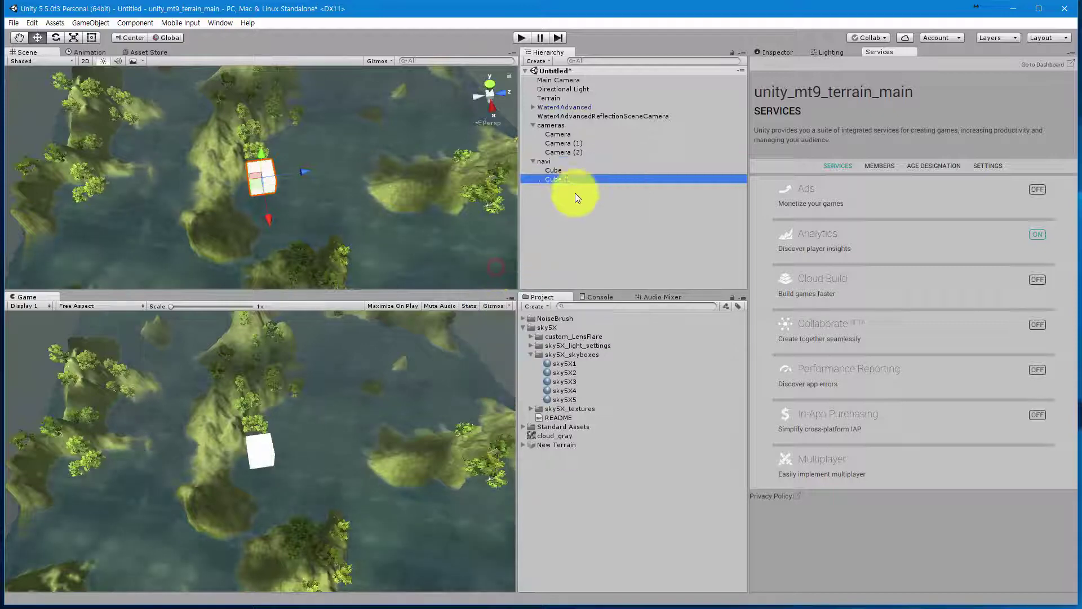
{"action": "right_click", "coordinate": [554, 161]}
{"action": "mouse_move", "coordinate": [608, 267]}
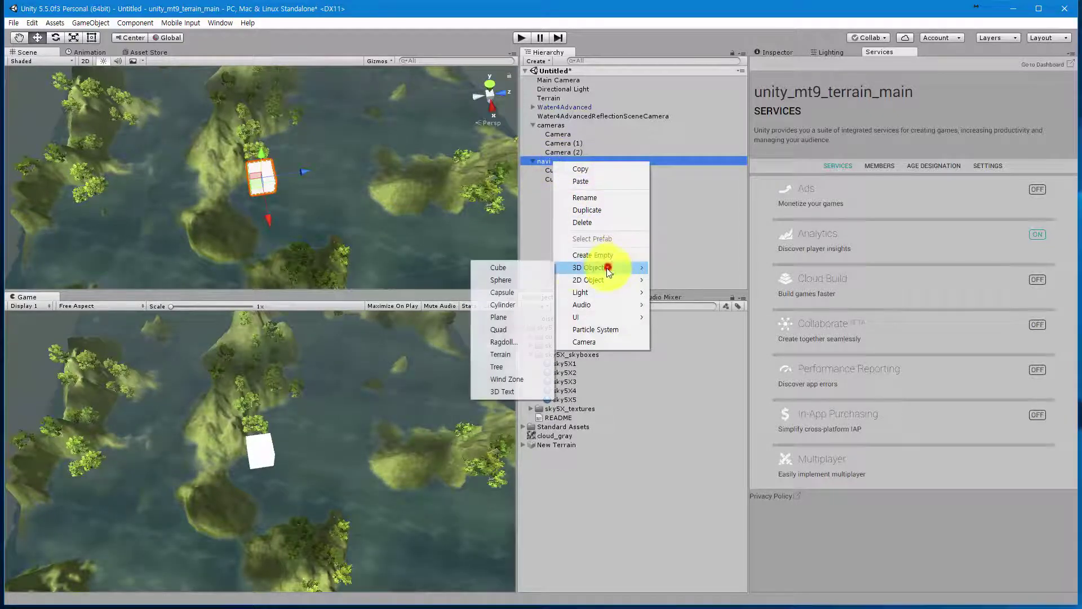
{"action": "left_click", "coordinate": [516, 267]}
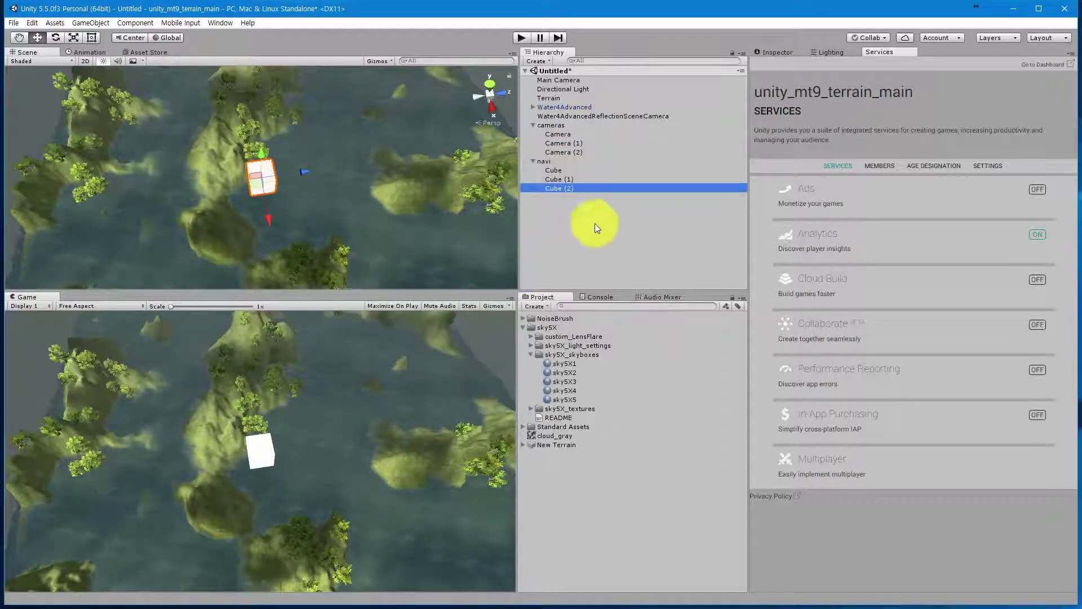
Step: Space the three cubes in a row along Z, moving Cube to Z -1.75 and Cube (2) to Z 1.75
{"action": "left_click", "coordinate": [776, 51]}
{"action": "left_click", "coordinate": [554, 170]}
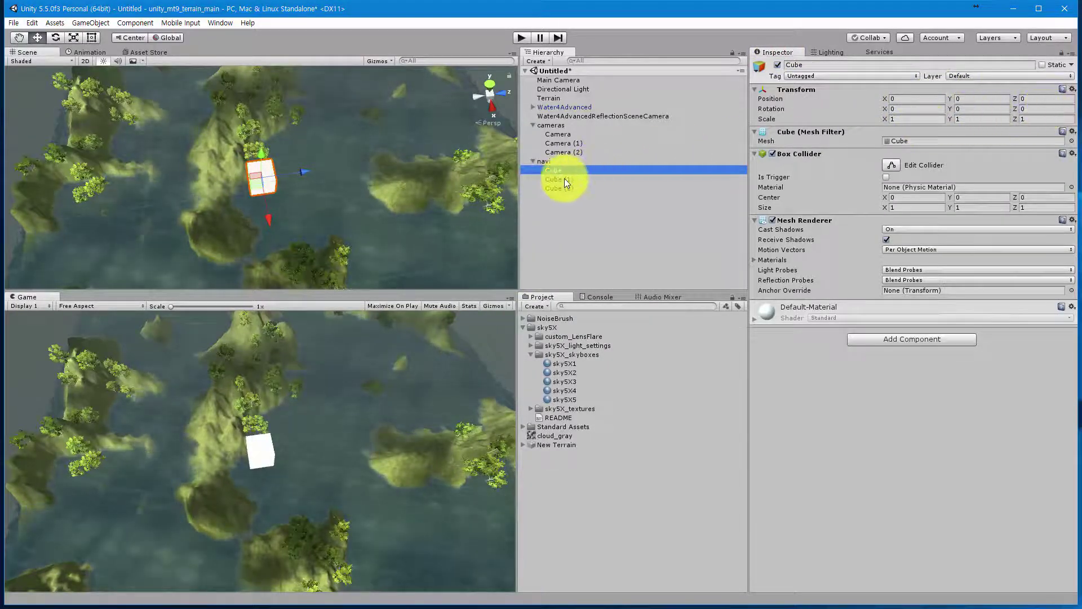
{"action": "left_click", "coordinate": [564, 178]}
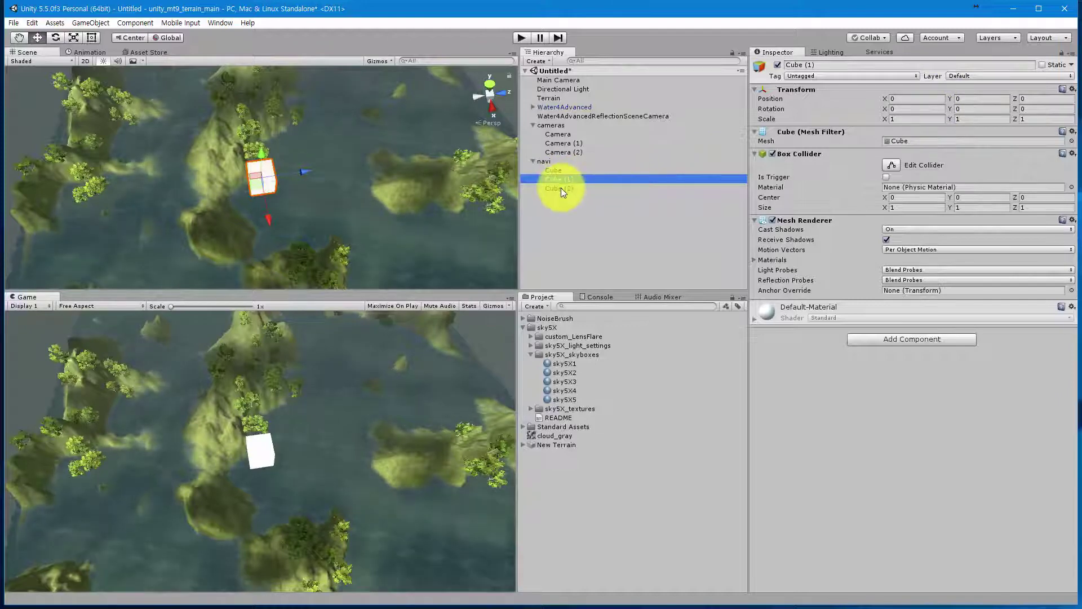
{"action": "left_click", "coordinate": [560, 188]}
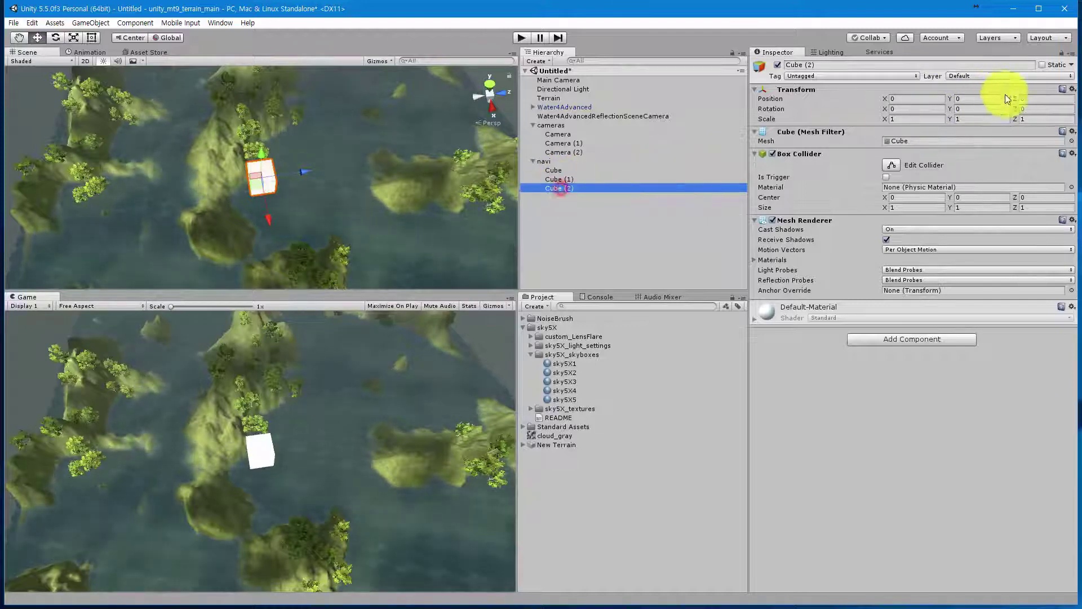
{"action": "left_click", "coordinate": [542, 163]}
{"action": "left_click", "coordinate": [554, 169]}
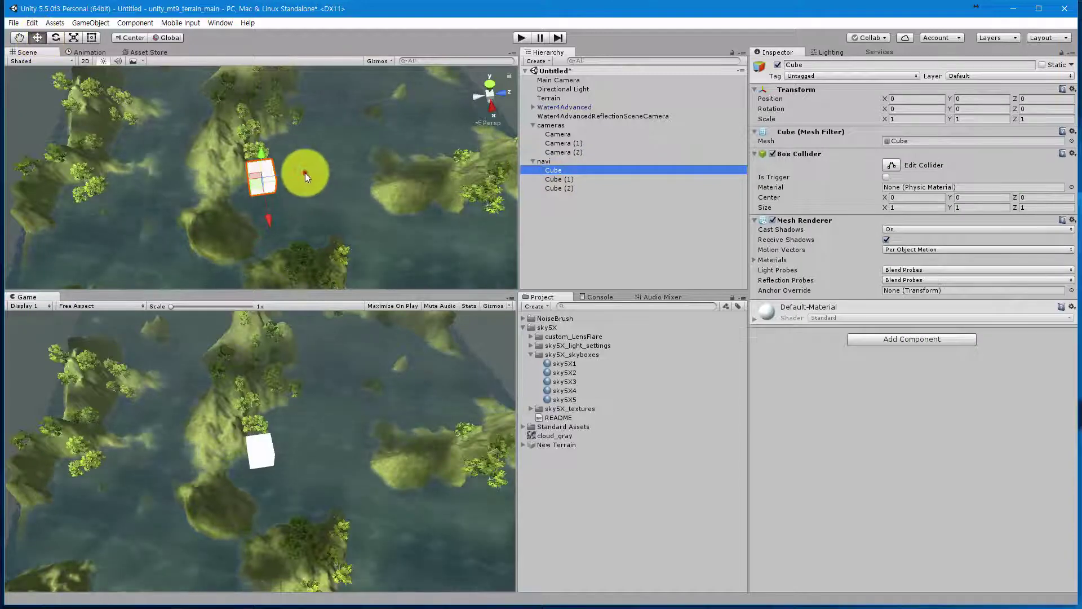
{"action": "left_click_drag", "start_coordinate": [306, 172], "coordinate": [262, 174]}
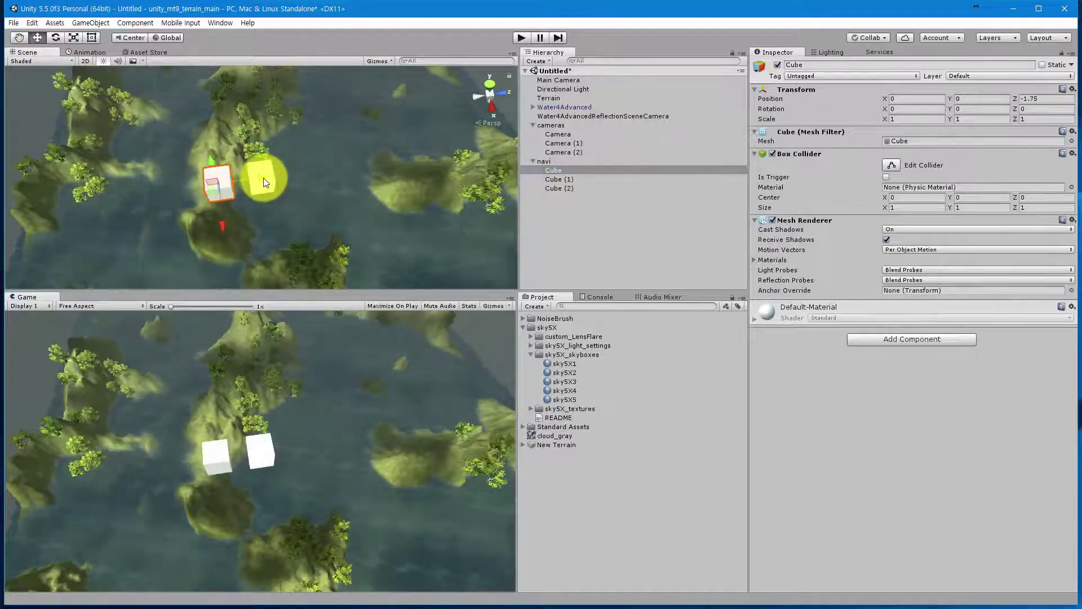
{"action": "left_click", "coordinate": [560, 189]}
{"action": "left_click_drag", "start_coordinate": [305, 170], "coordinate": [347, 170]}
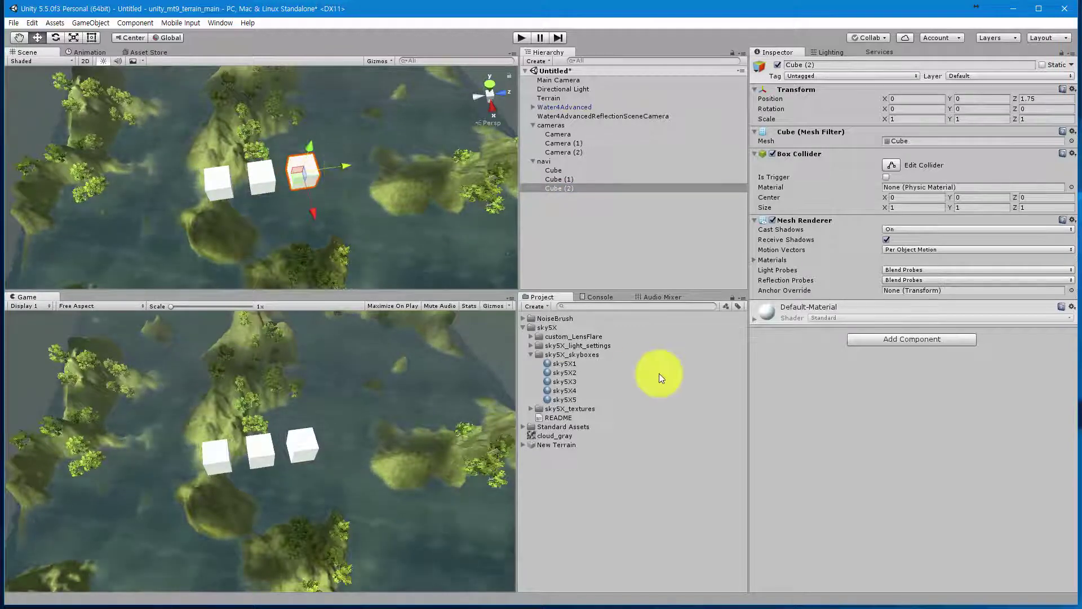
Step: Create a new material in the project assets and name it m_red
{"action": "left_click", "coordinate": [598, 488]}
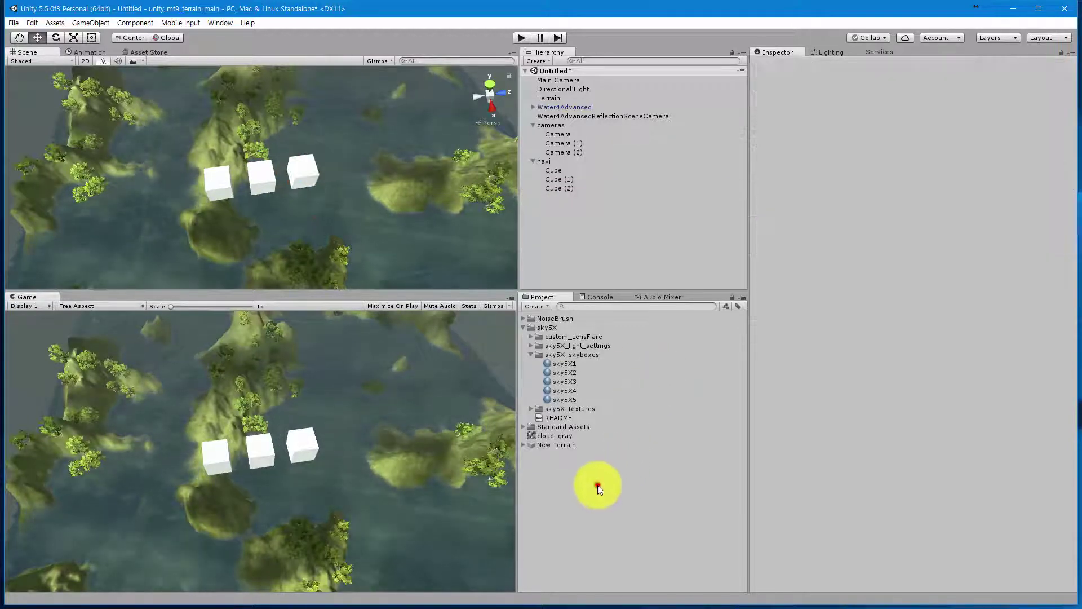
{"action": "right_click", "coordinate": [576, 466]}
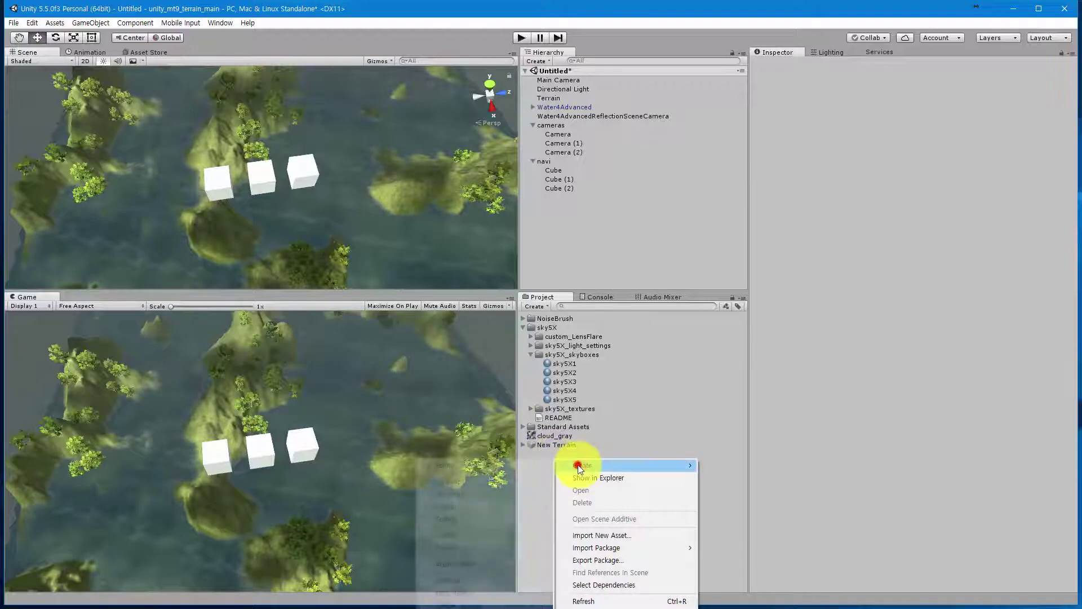
{"action": "left_click", "coordinate": [483, 580]}
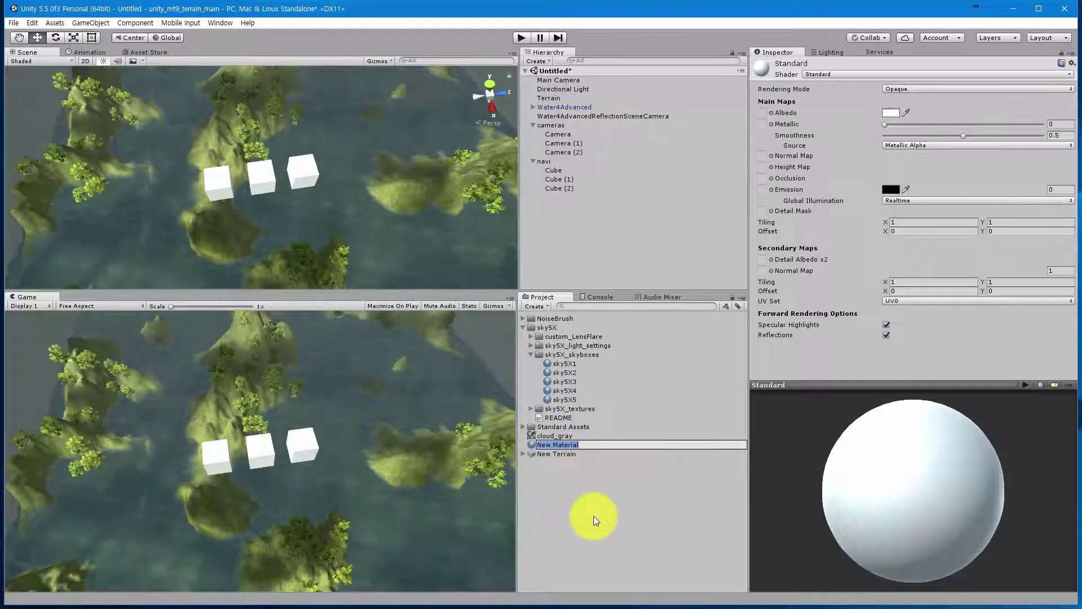
{"action": "type", "text": "m_"}
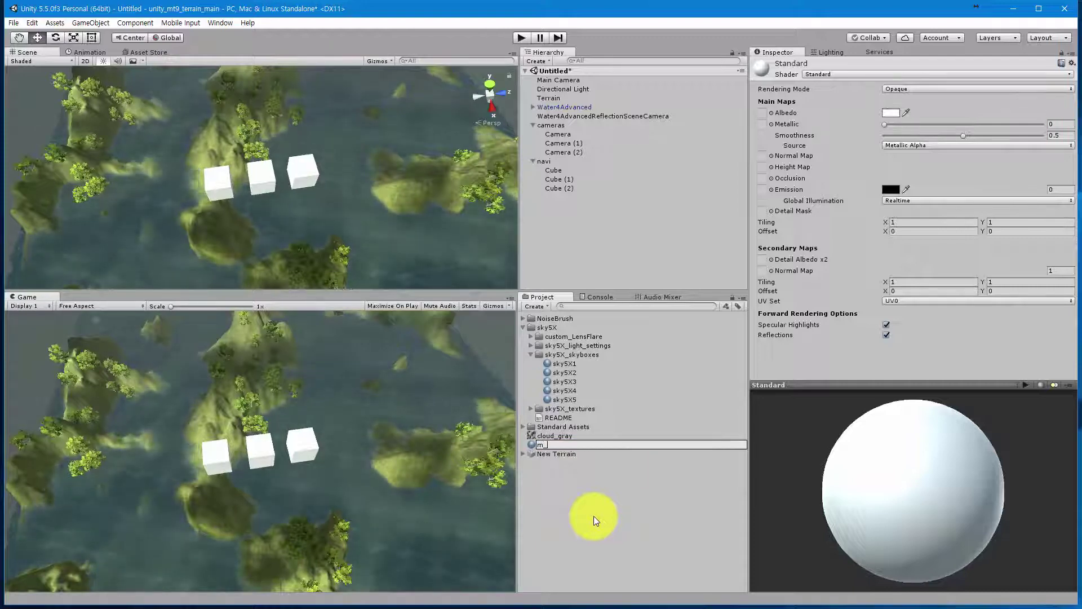
{"action": "type", "text": "red"}
{"action": "key", "text": "Return"}
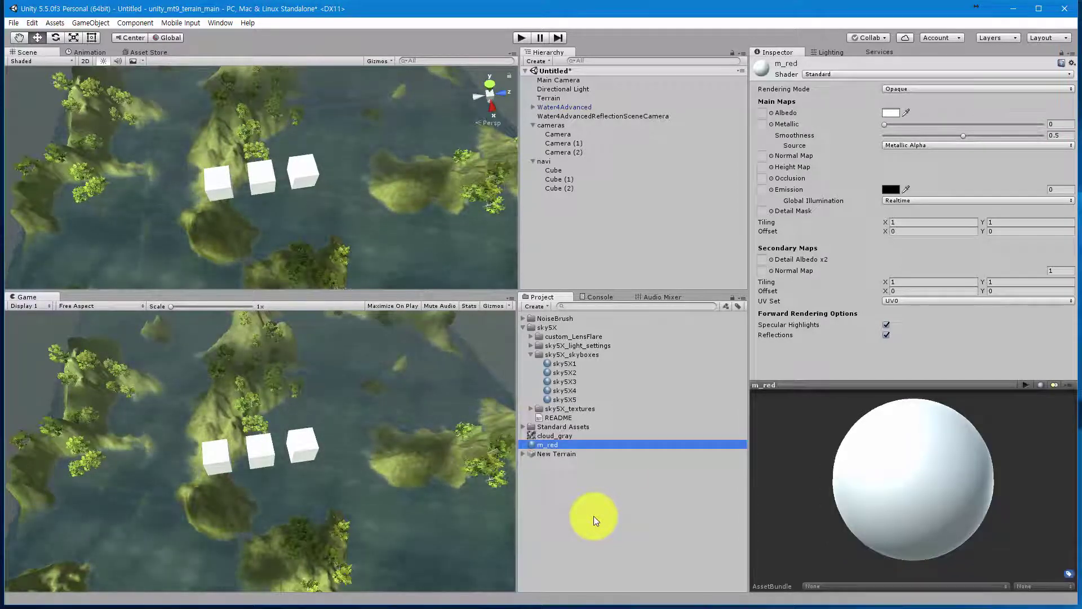
Step: Set the m_red material's albedo to pure red (FF0000FF) and apply the material to the first cube, Cube
{"action": "left_click", "coordinate": [891, 113]}
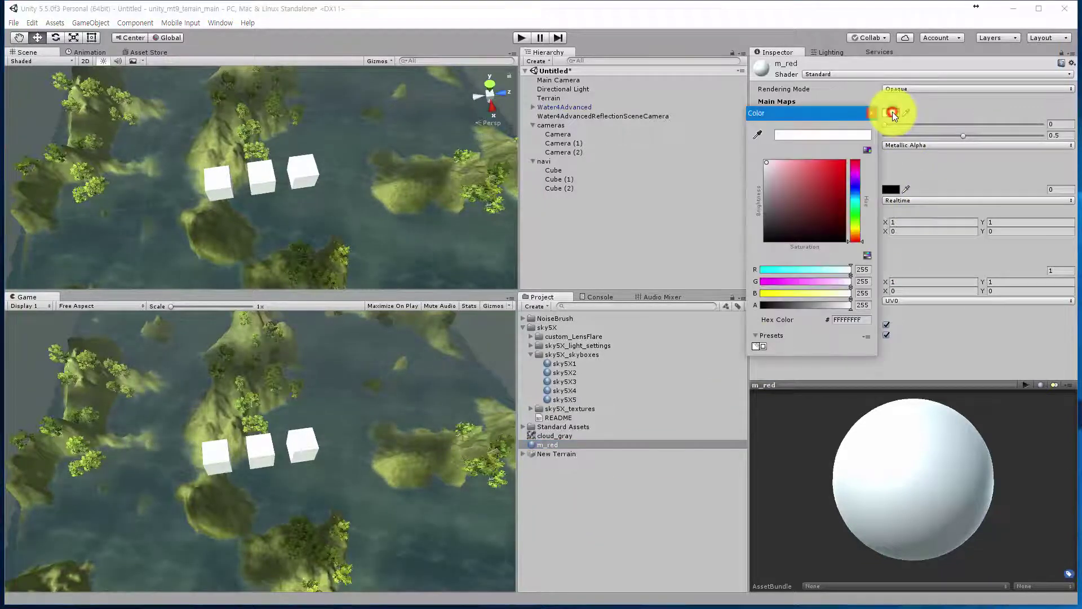
{"action": "left_click_drag", "start_coordinate": [814, 187], "coordinate": [869, 145]}
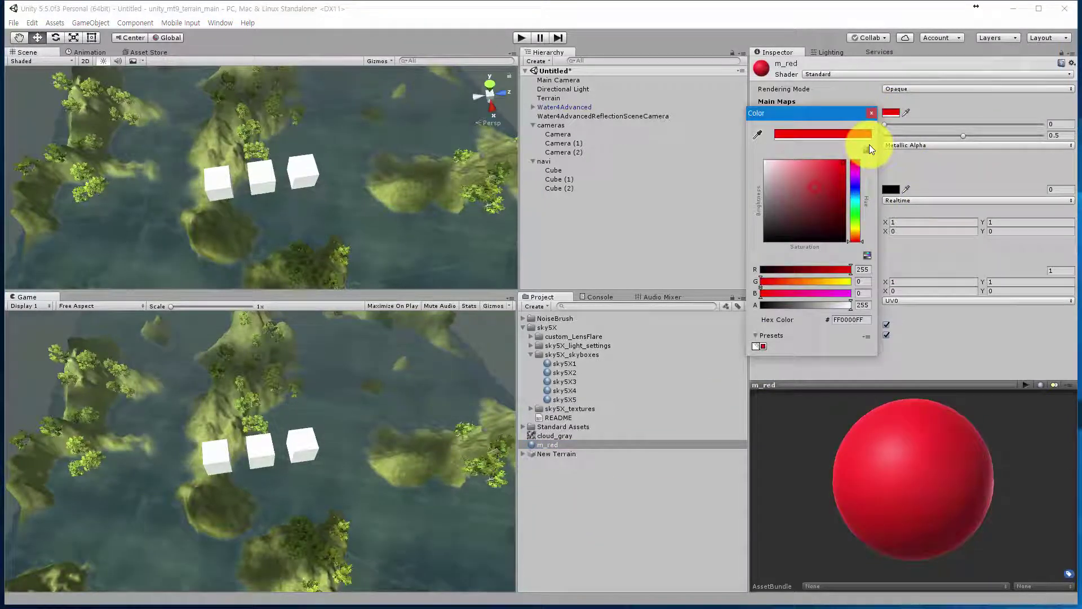
{"action": "left_click", "coordinate": [872, 112]}
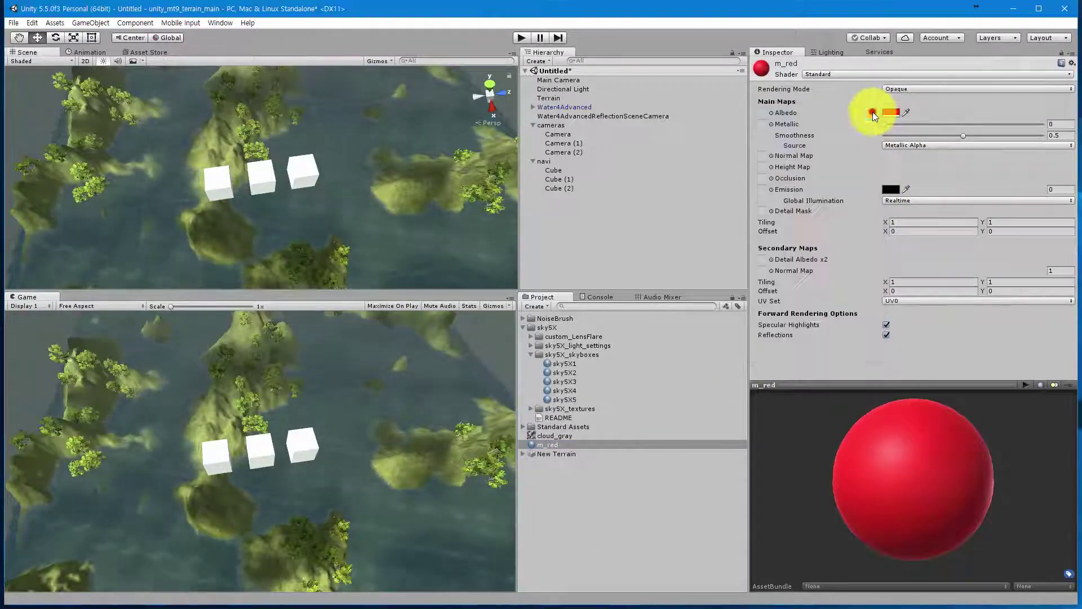
{"action": "left_click", "coordinate": [533, 443]}
{"action": "left_click_drag", "start_coordinate": [533, 443], "coordinate": [555, 167]}
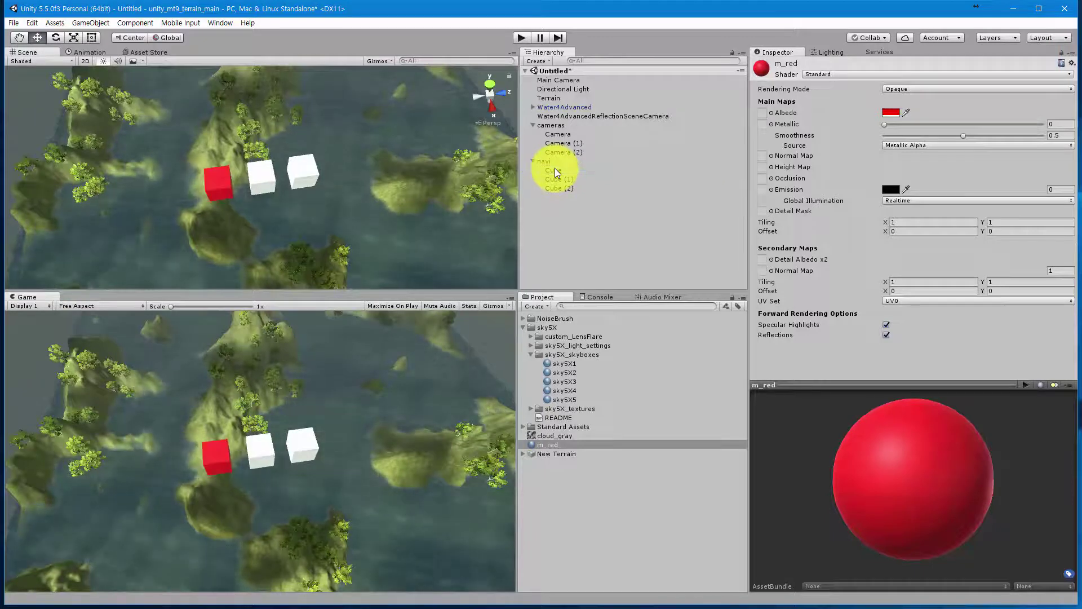
Step: Create a second material in the project assets and name it m_blue
{"action": "right_click", "coordinate": [565, 478]}
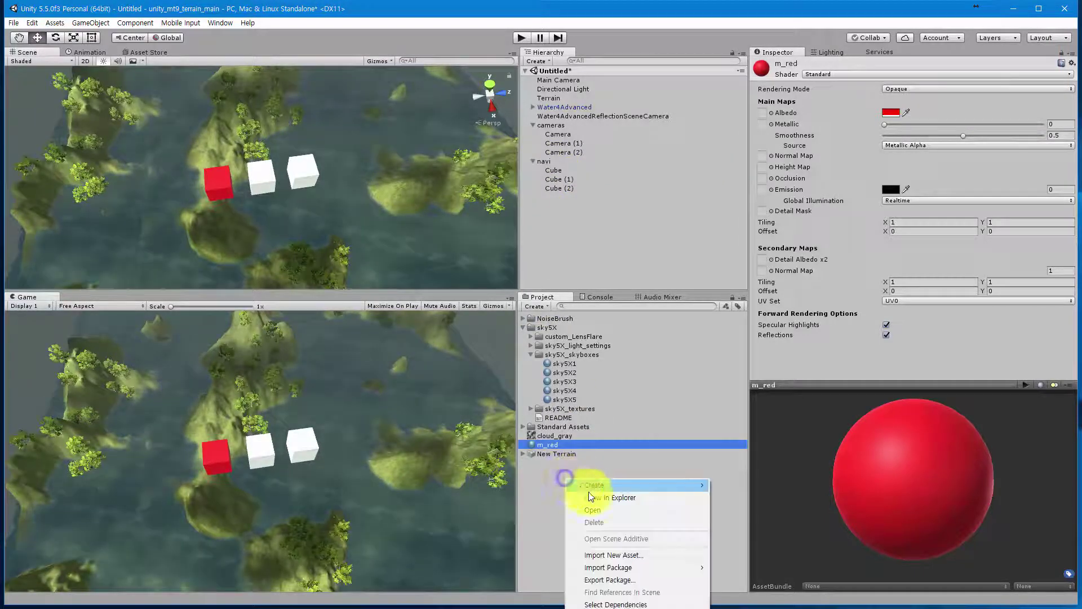
{"action": "mouse_move", "coordinate": [606, 482]}
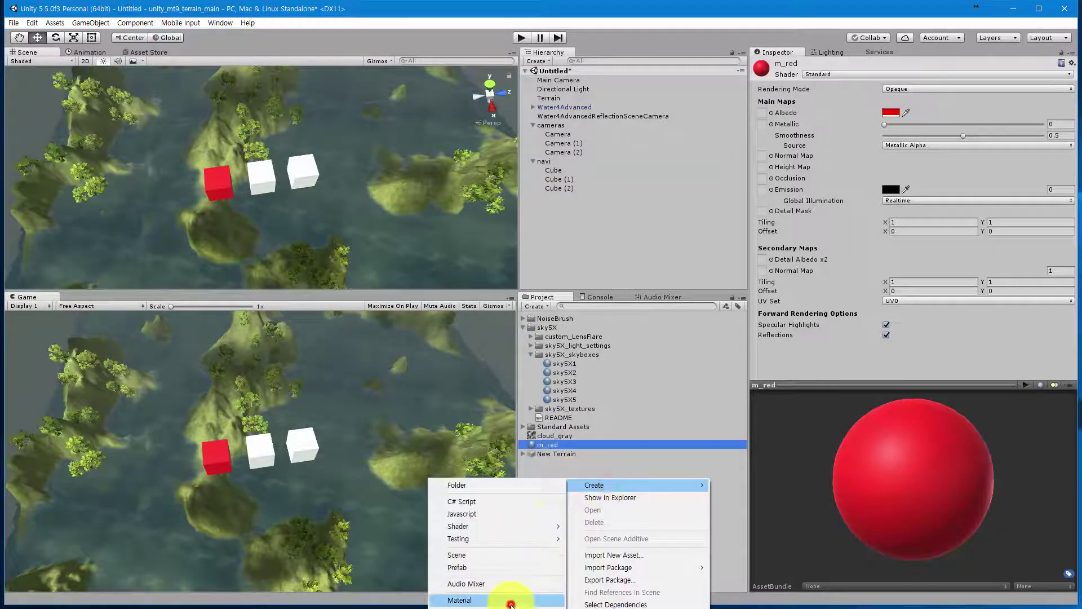
{"action": "left_click", "coordinate": [510, 601]}
{"action": "type", "text": "m"}
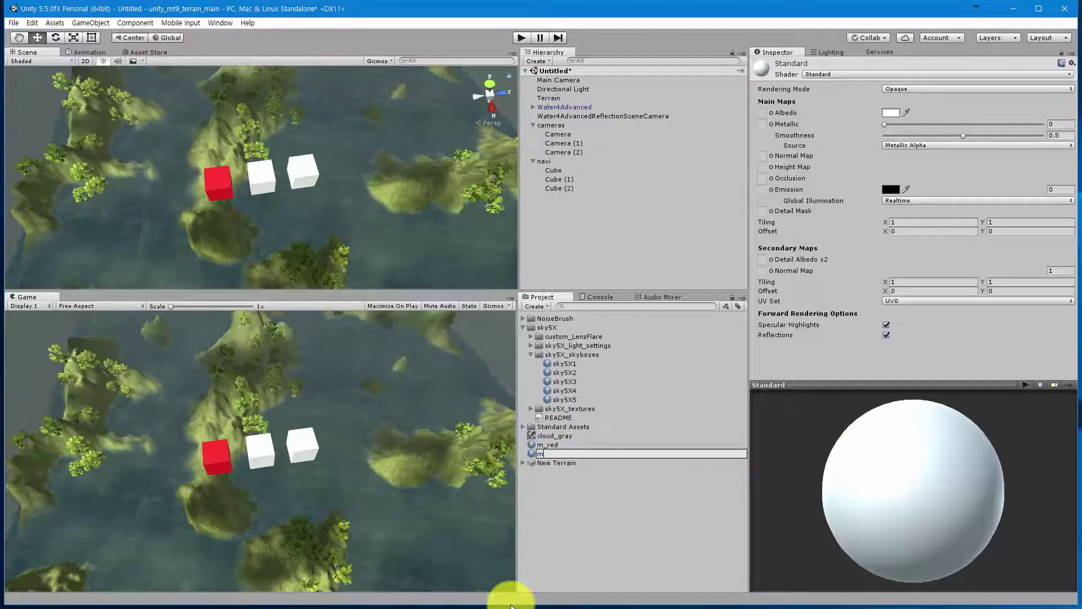
{"action": "type", "text": "_blue"}
{"action": "key", "text": "Return"}
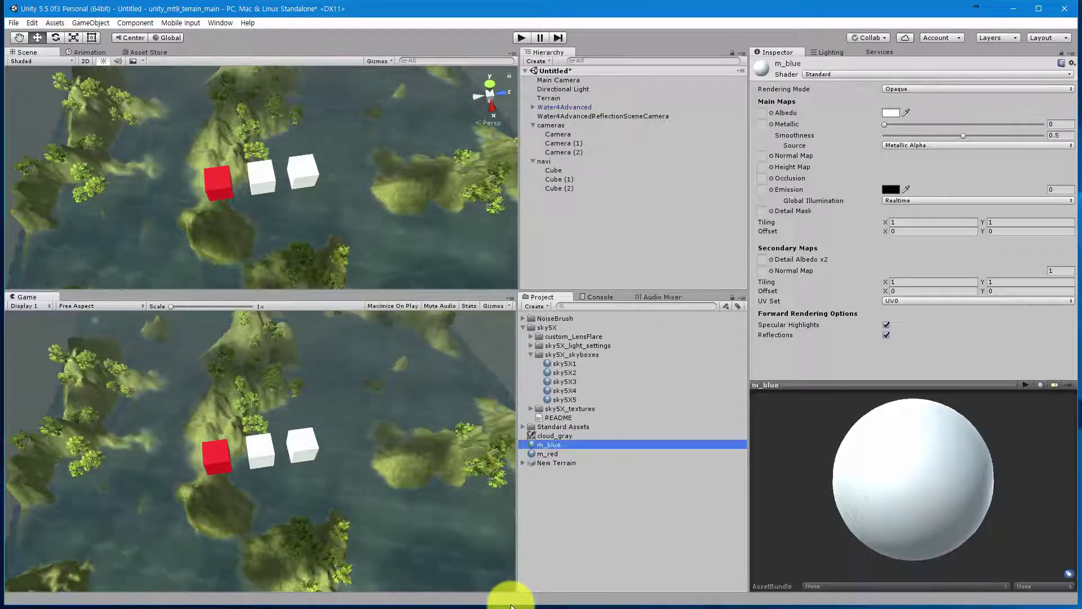
Step: Set the m_blue material's albedo to a saturated blue and apply the material to the middle cube, Cube (1)
{"action": "left_click", "coordinate": [891, 113]}
{"action": "left_click", "coordinate": [855, 187]}
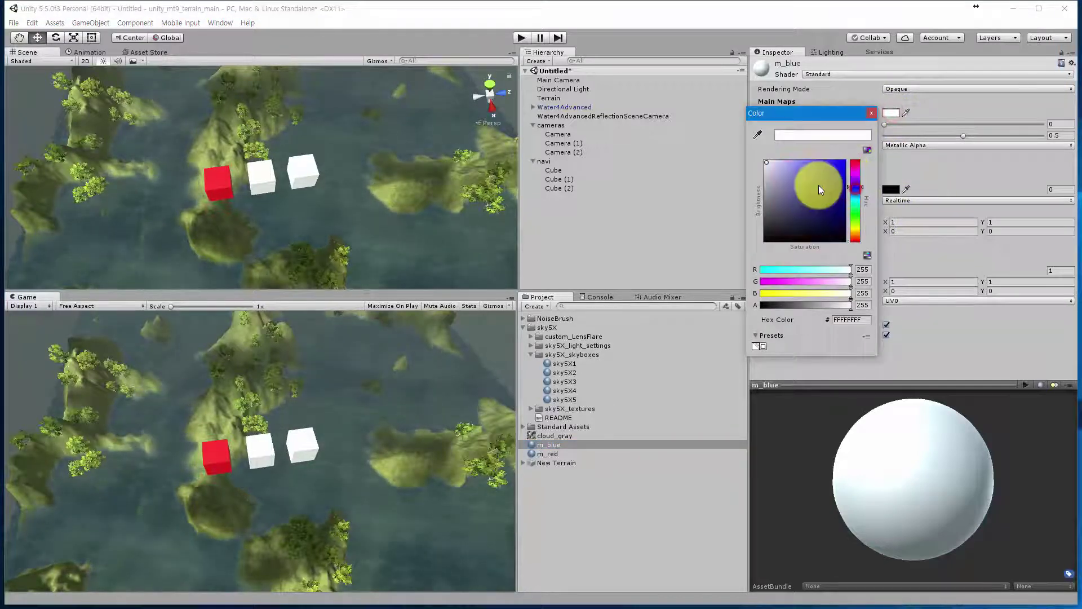
{"action": "left_click", "coordinate": [819, 183]}
{"action": "left_click", "coordinate": [872, 113]}
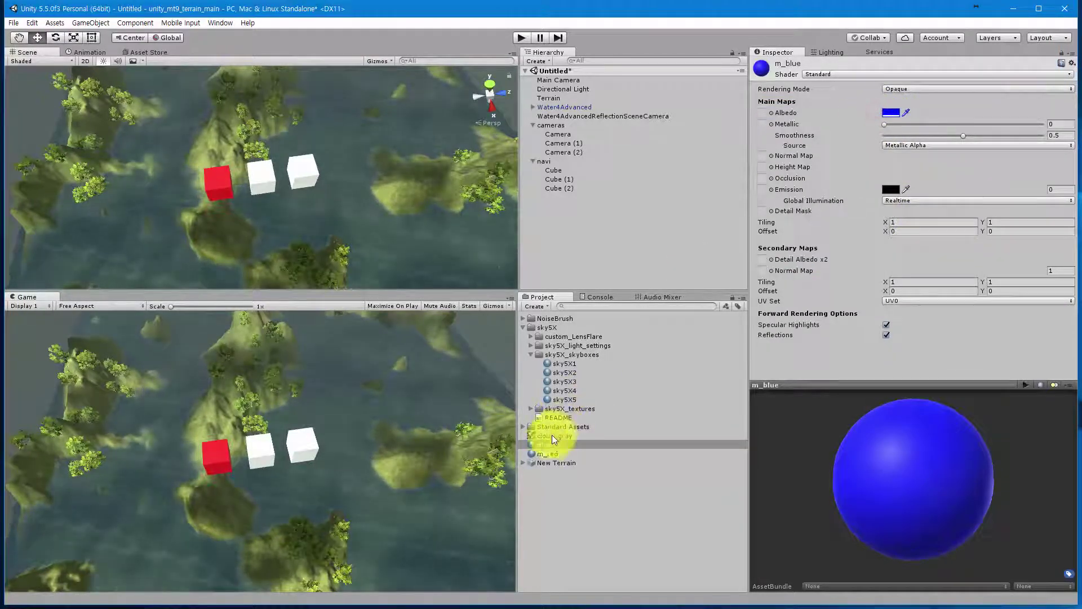
{"action": "left_click_drag", "start_coordinate": [546, 442], "coordinate": [562, 179]}
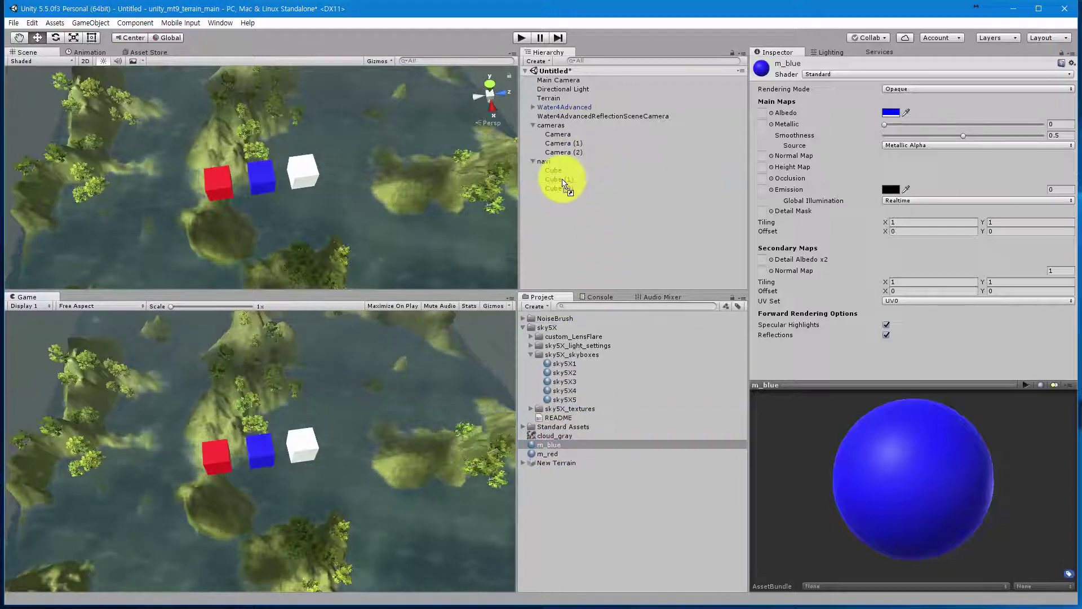
{"action": "right_click", "coordinate": [572, 492]}
{"action": "left_click", "coordinate": [596, 498]}
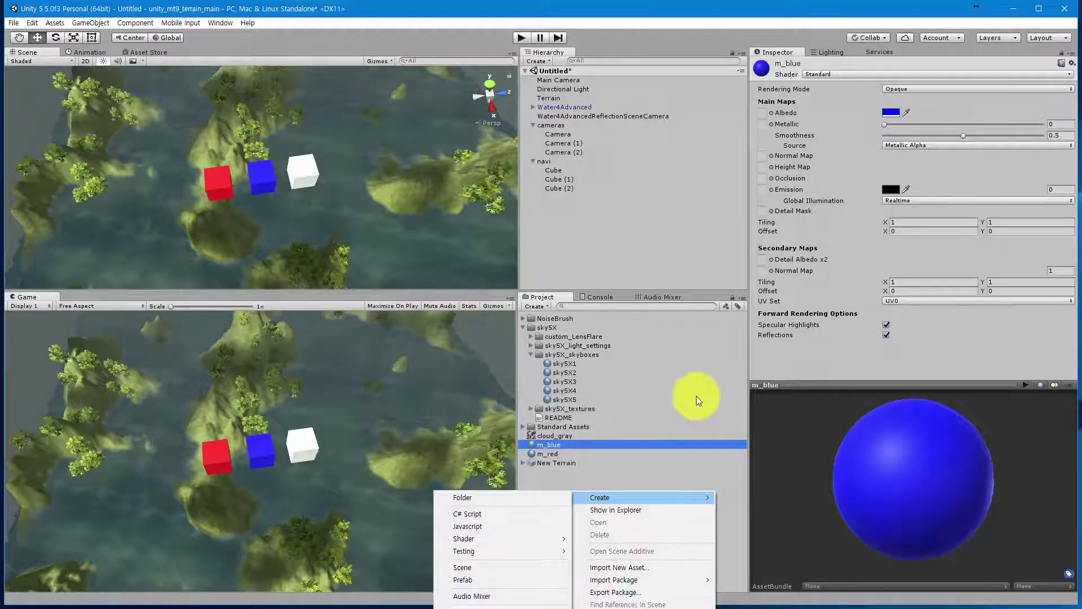
{"action": "left_click", "coordinate": [717, 454]}
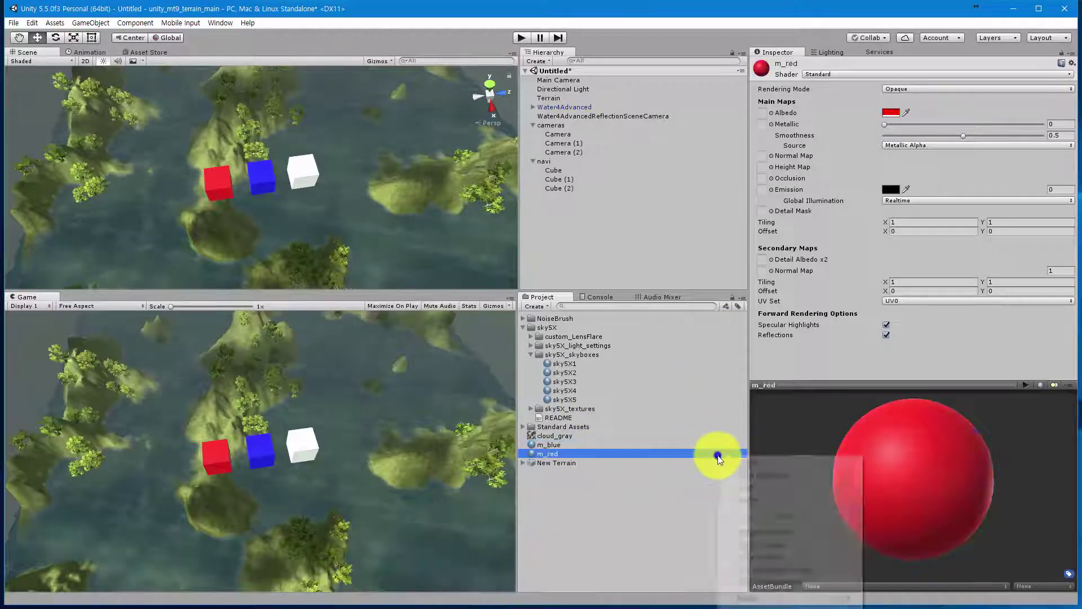
{"action": "right_click", "coordinate": [718, 455]}
{"action": "left_click", "coordinate": [696, 428]}
{"action": "right_click", "coordinate": [699, 430]}
Step: Create a third material in the project assets and name it m_yellow
{"action": "left_click", "coordinate": [689, 436]}
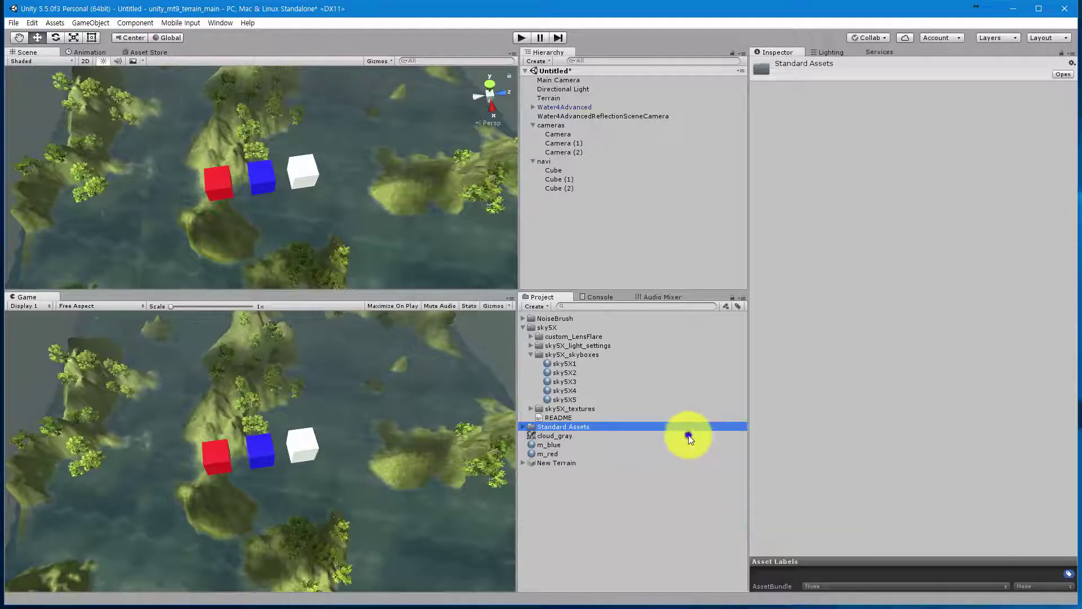
{"action": "right_click", "coordinate": [689, 436]}
{"action": "mouse_move", "coordinate": [720, 442]}
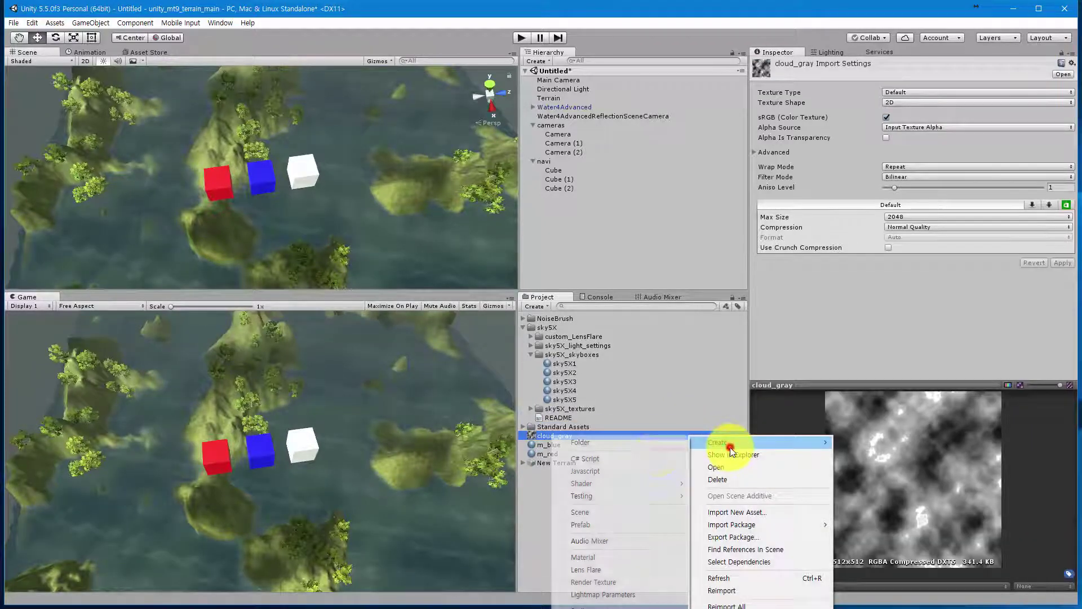
{"action": "left_click", "coordinate": [619, 557]}
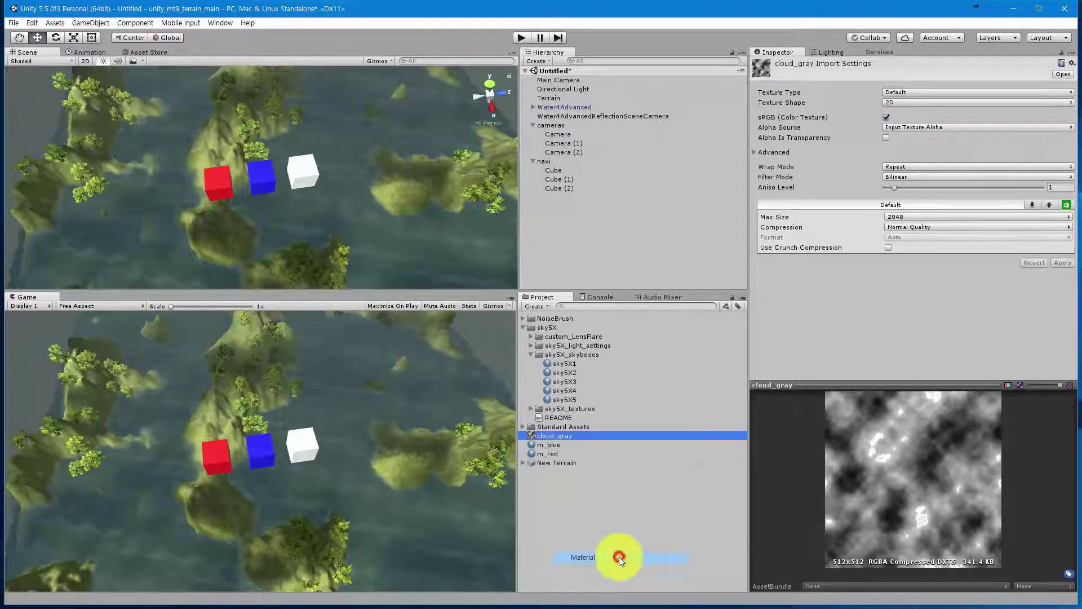
{"action": "type", "text": "m_"}
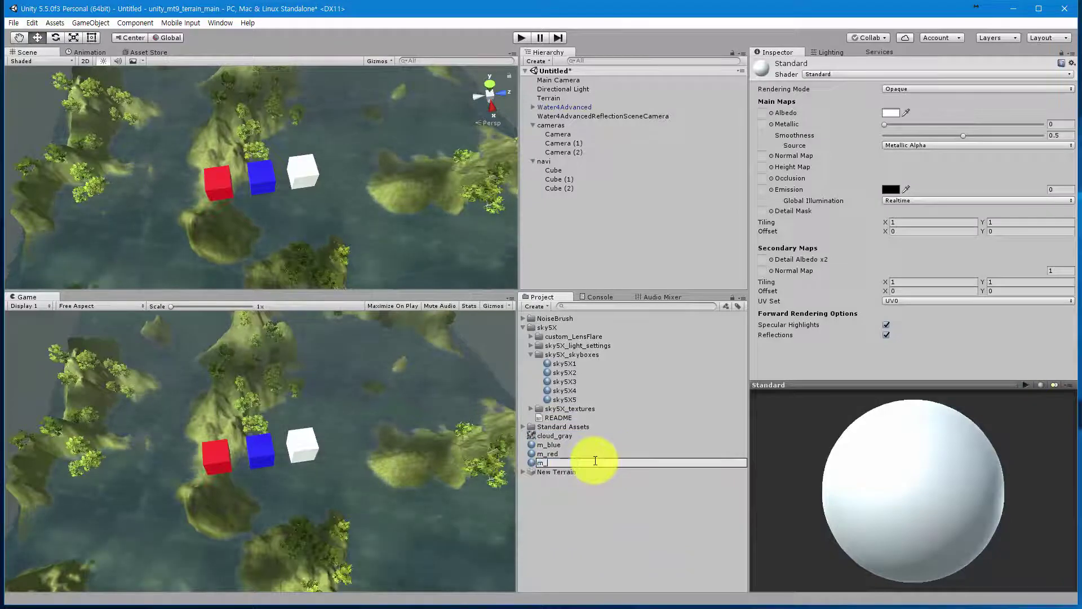
{"action": "type", "text": "yellow"}
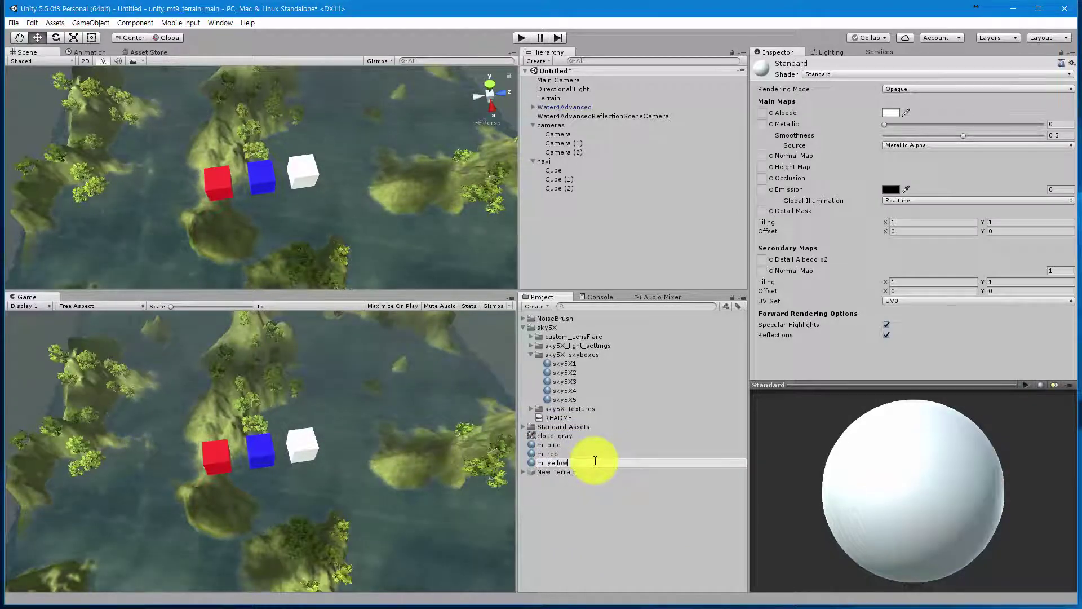
{"action": "key", "text": "Return"}
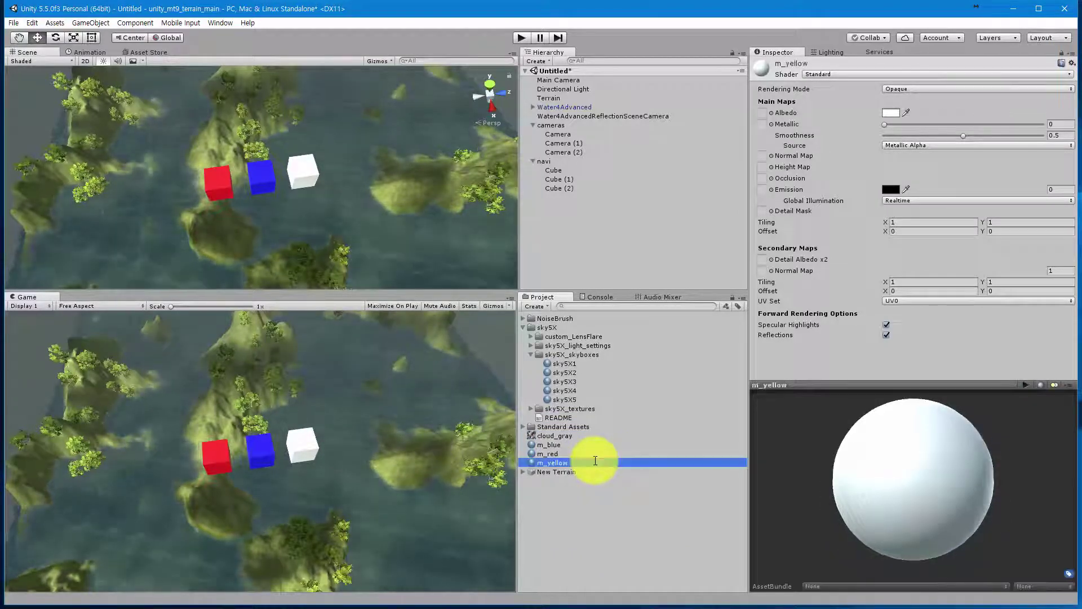
Step: Set the m_yellow material's albedo to a bright yellow and apply the material to the third cube, Cube (2)
{"action": "left_click", "coordinate": [888, 113]}
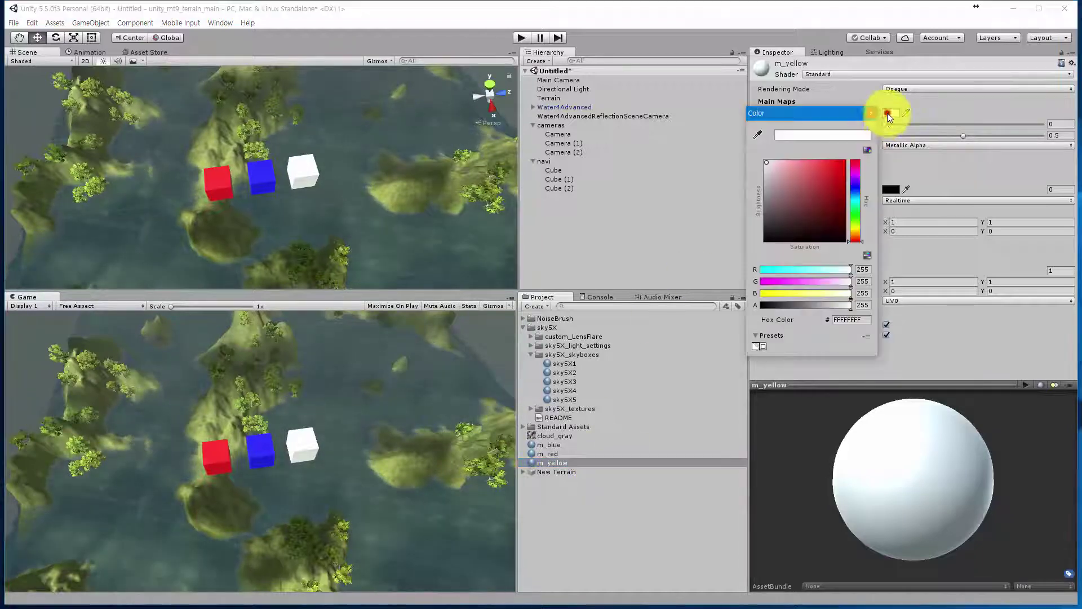
{"action": "left_click", "coordinate": [855, 226]}
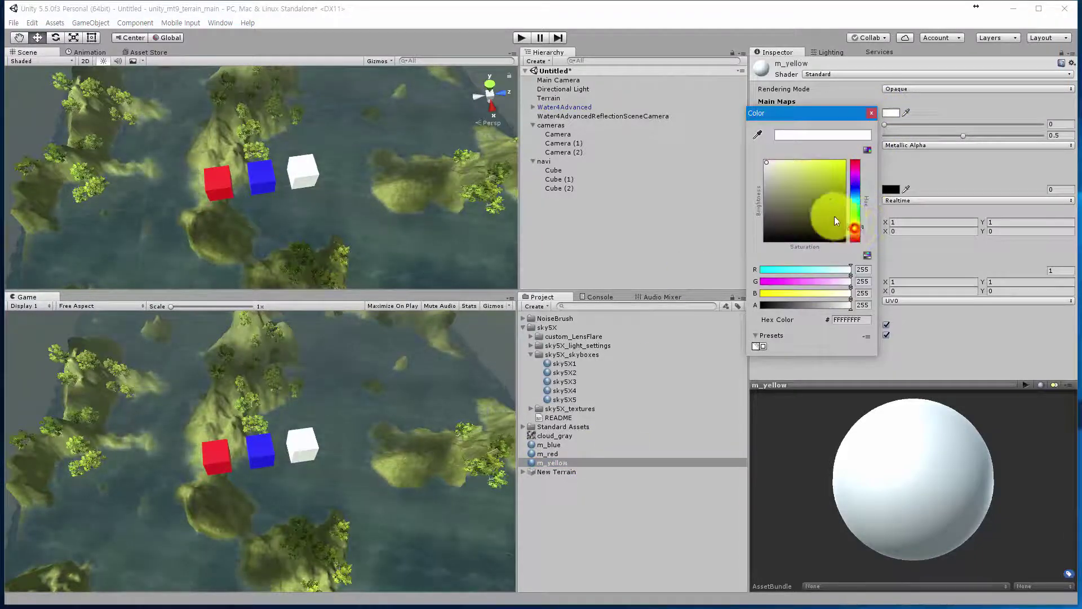
{"action": "left_click_drag", "start_coordinate": [820, 211], "coordinate": [880, 135]}
{"action": "left_click", "coordinate": [878, 112]}
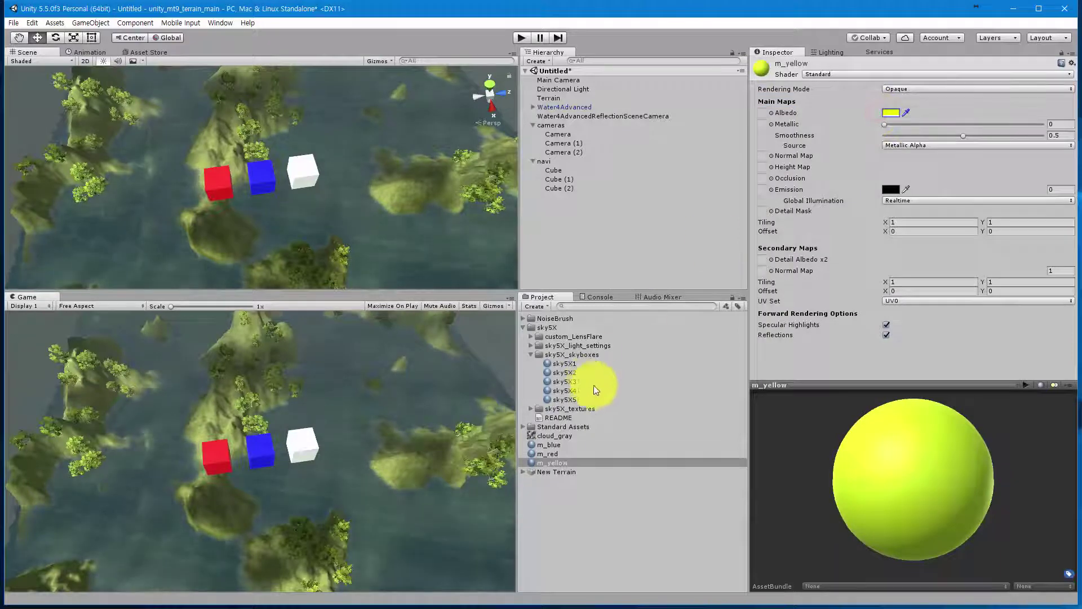
{"action": "left_click", "coordinate": [550, 462]}
{"action": "left_click_drag", "start_coordinate": [550, 461], "coordinate": [560, 190]}
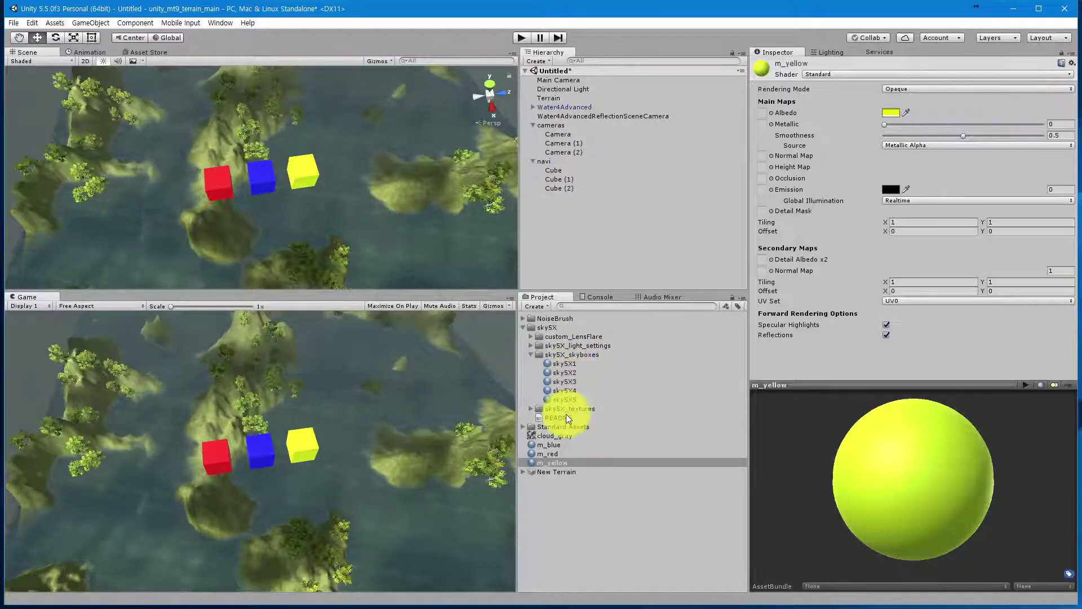
Step: Save the navi object as a prefab in the project assets and make the scene's navi a child of the first camera, Camera
{"action": "left_click", "coordinate": [556, 162]}
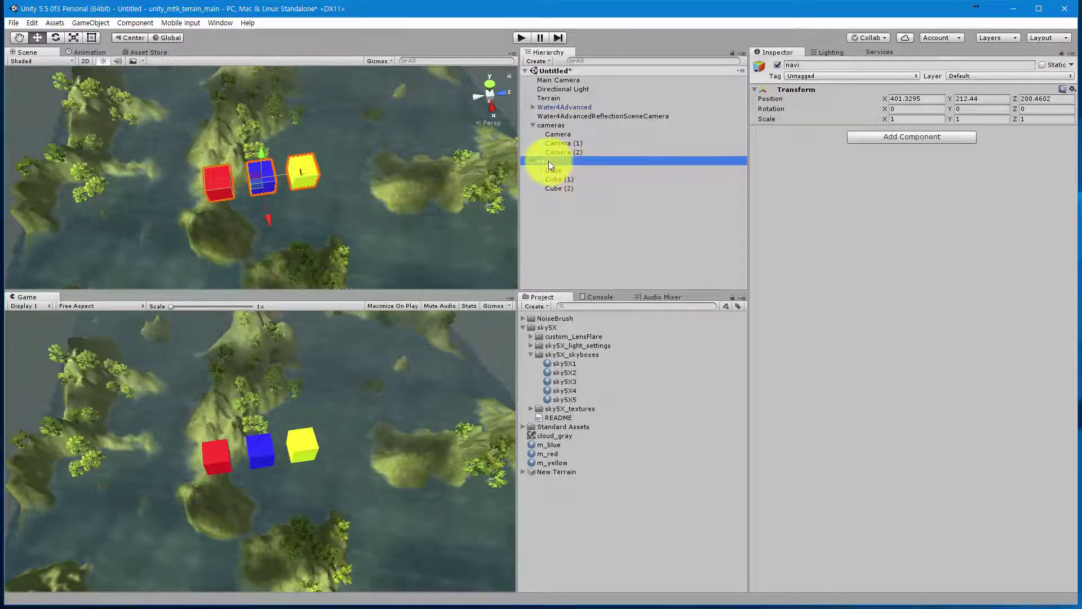
{"action": "left_click_drag", "start_coordinate": [547, 161], "coordinate": [570, 507]}
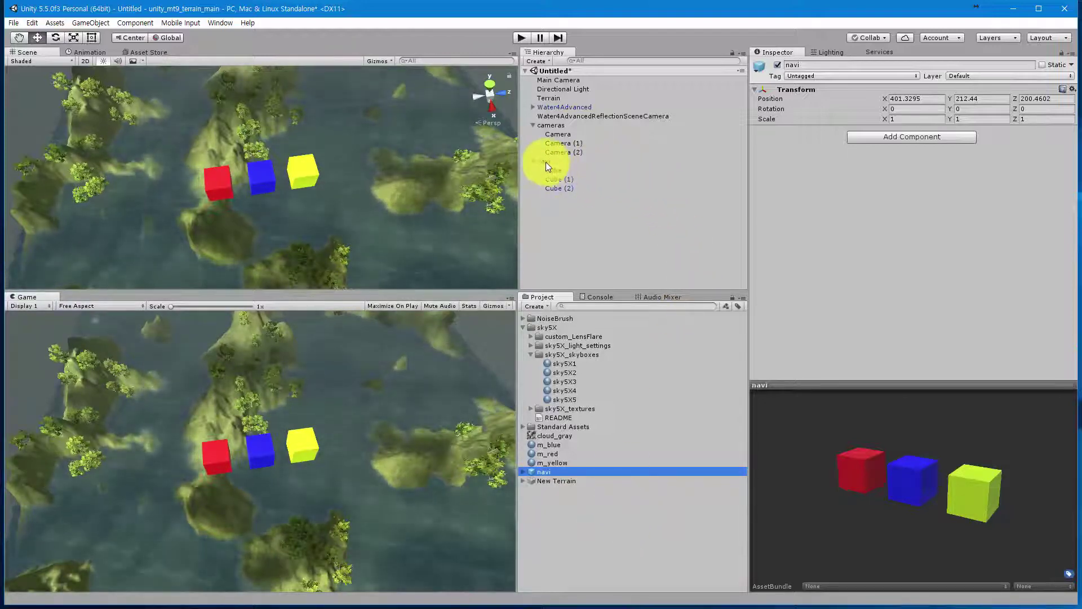
{"action": "left_click_drag", "start_coordinate": [546, 161], "coordinate": [563, 133]}
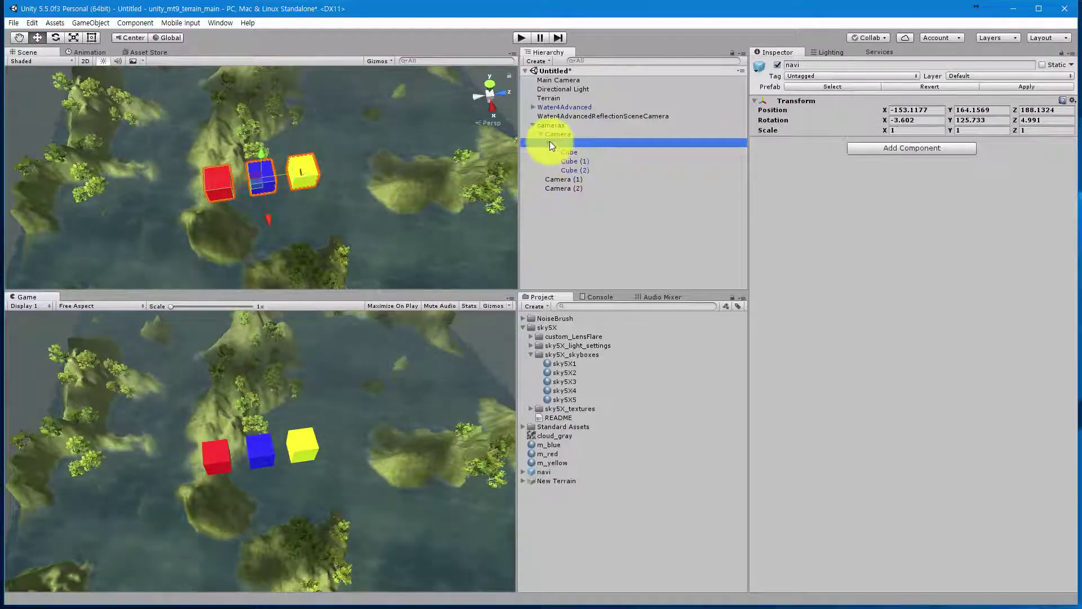
{"action": "left_click", "coordinate": [549, 143]}
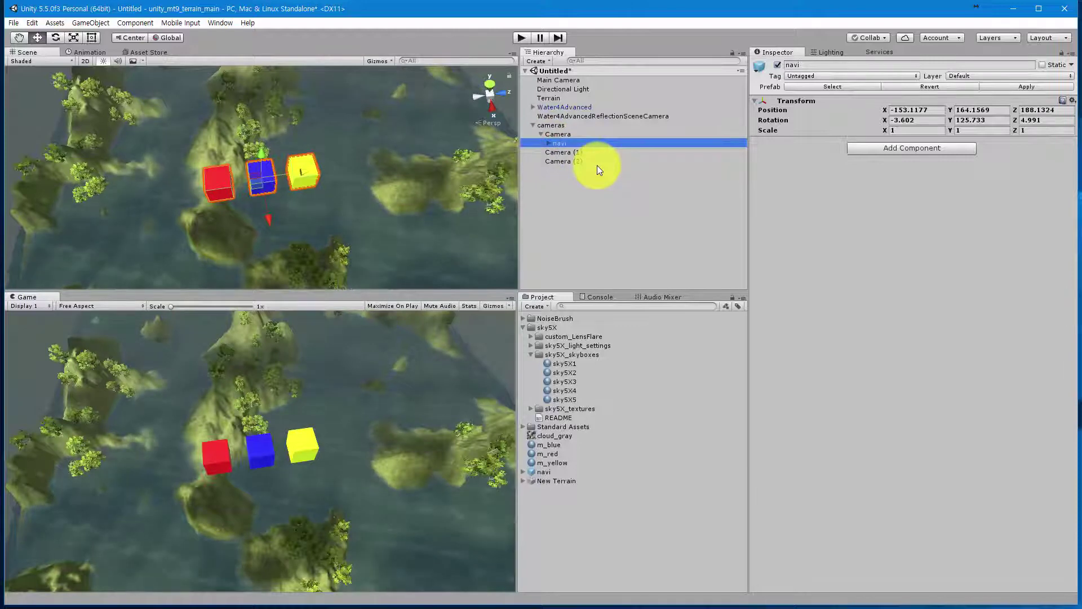
Step: Set navi's position and rotation to 0 on X, Y and Z and apply the changes to its prefab
{"action": "left_click", "coordinate": [937, 111]}
{"action": "type", "text": "0"}
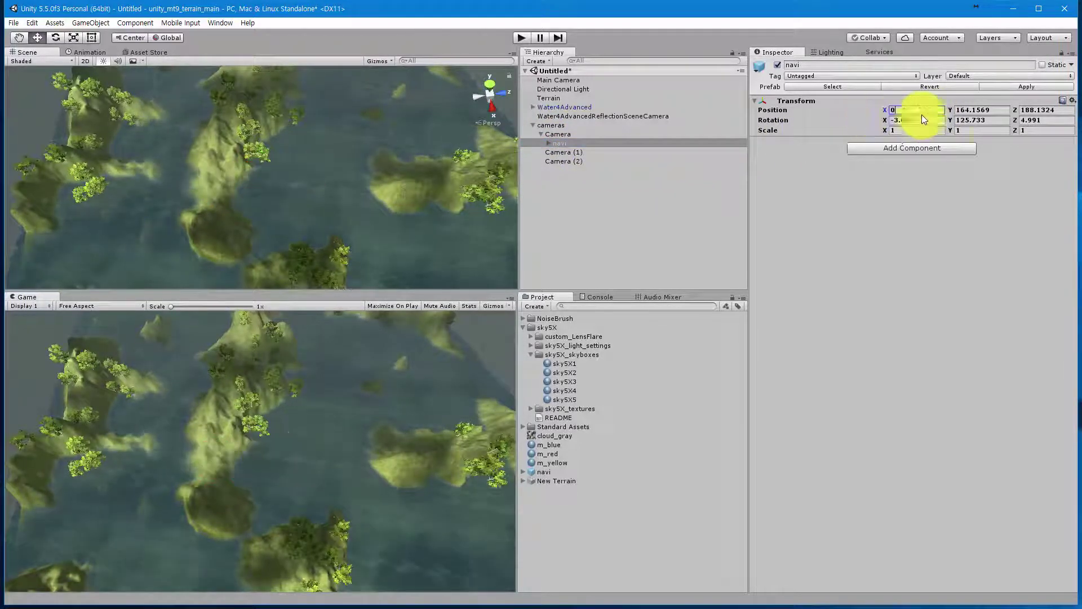
{"action": "left_click", "coordinate": [991, 110]}
{"action": "type", "text": "0"}
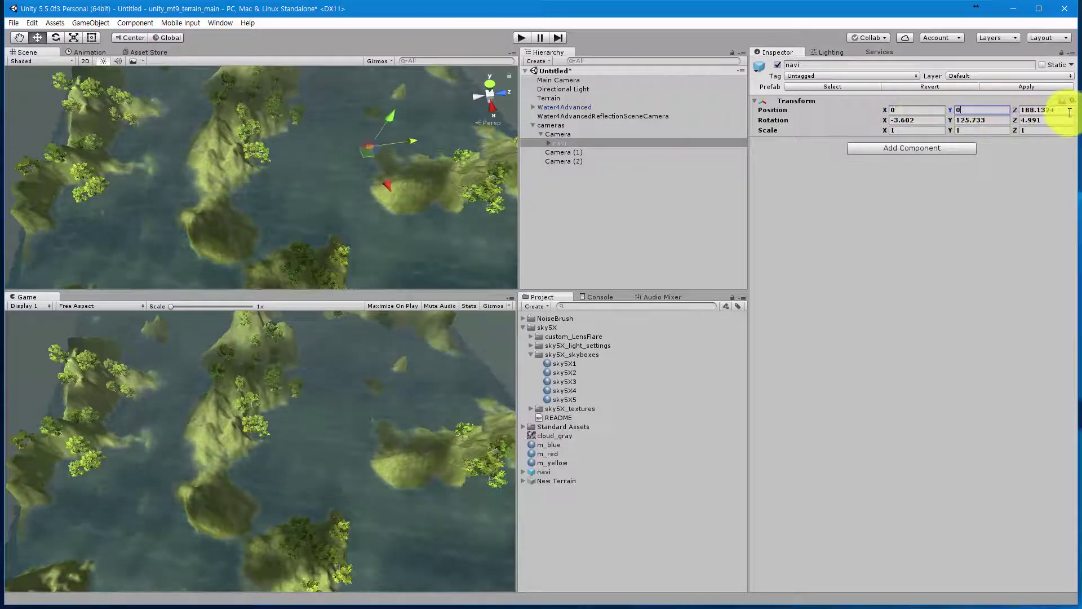
{"action": "left_click", "coordinate": [1044, 111]}
{"action": "type", "text": "0"}
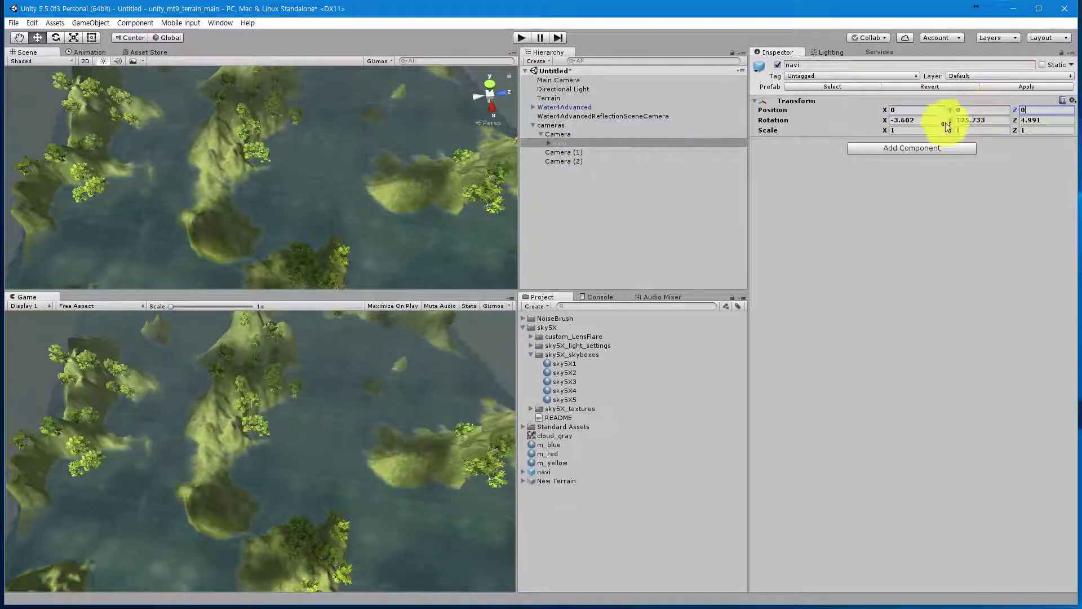
{"action": "left_click", "coordinate": [901, 120]}
{"action": "type", "text": "0"}
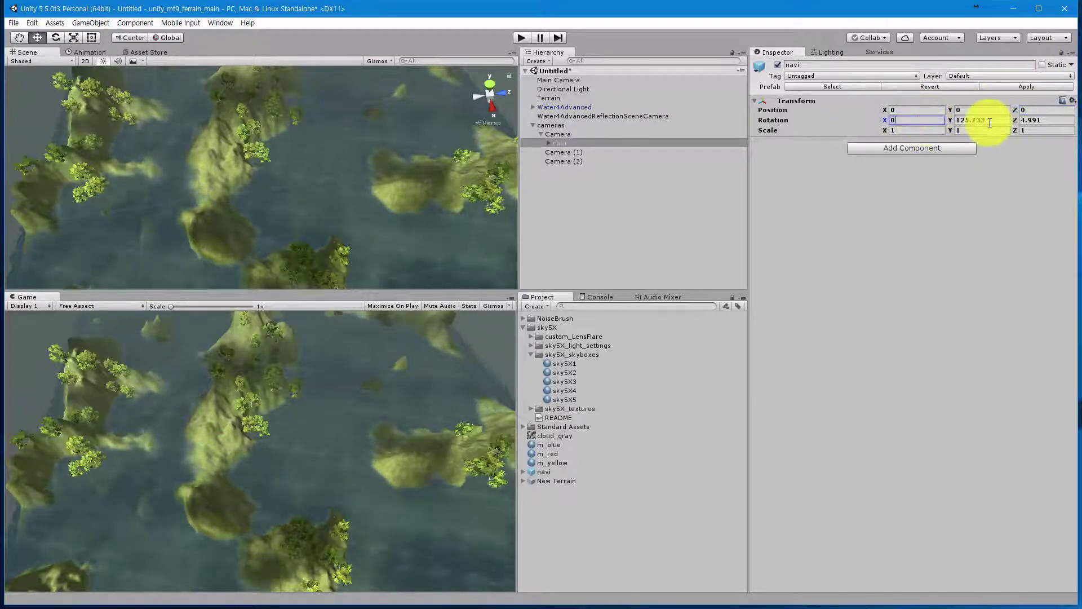
{"action": "left_click", "coordinate": [990, 120]}
{"action": "type", "text": "00"}
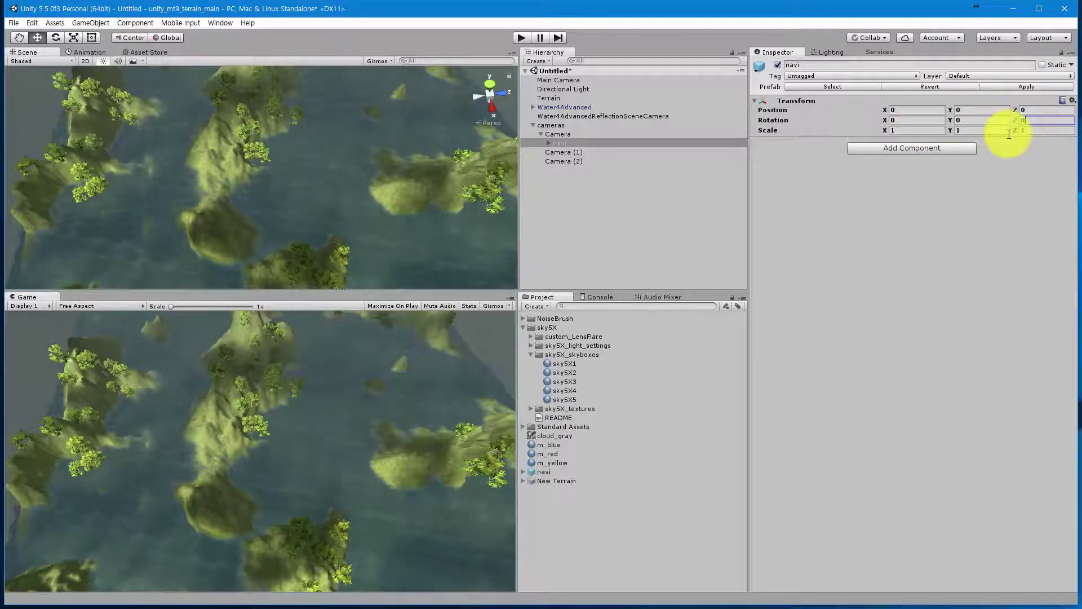
{"action": "left_click", "coordinate": [901, 168]}
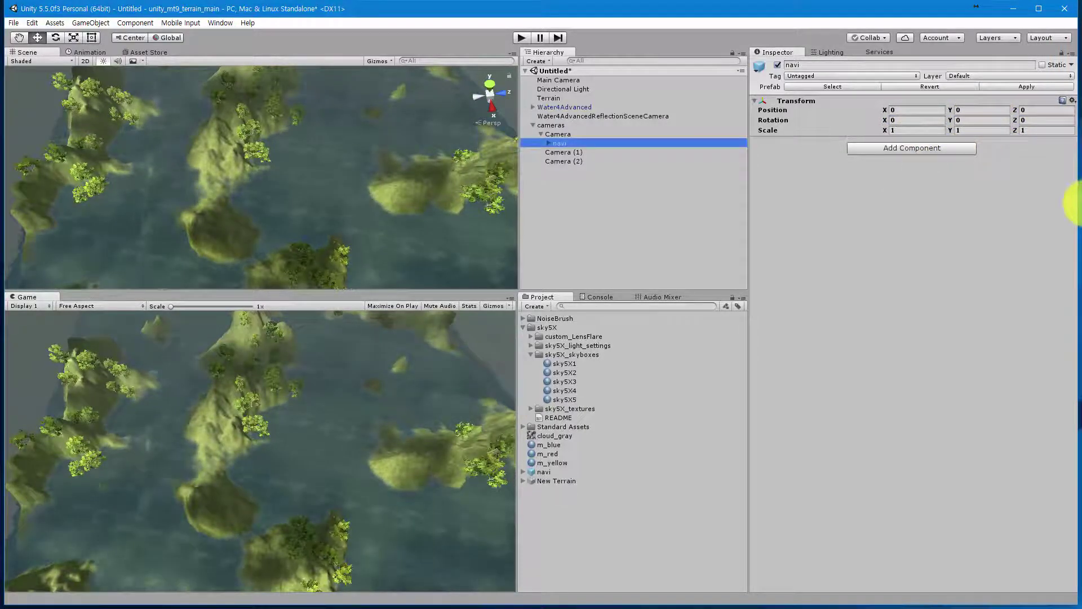
{"action": "left_click", "coordinate": [1019, 87]}
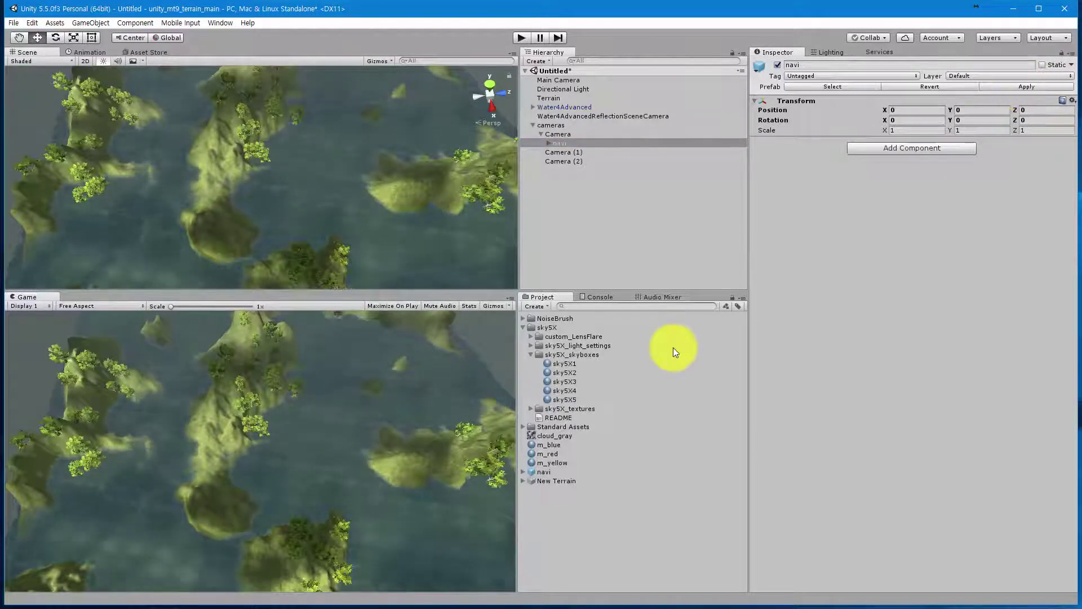
Step: Add an instance of the navi prefab as a child of both Camera (1) and Camera (2)
{"action": "left_click_drag", "start_coordinate": [539, 473], "coordinate": [570, 152]}
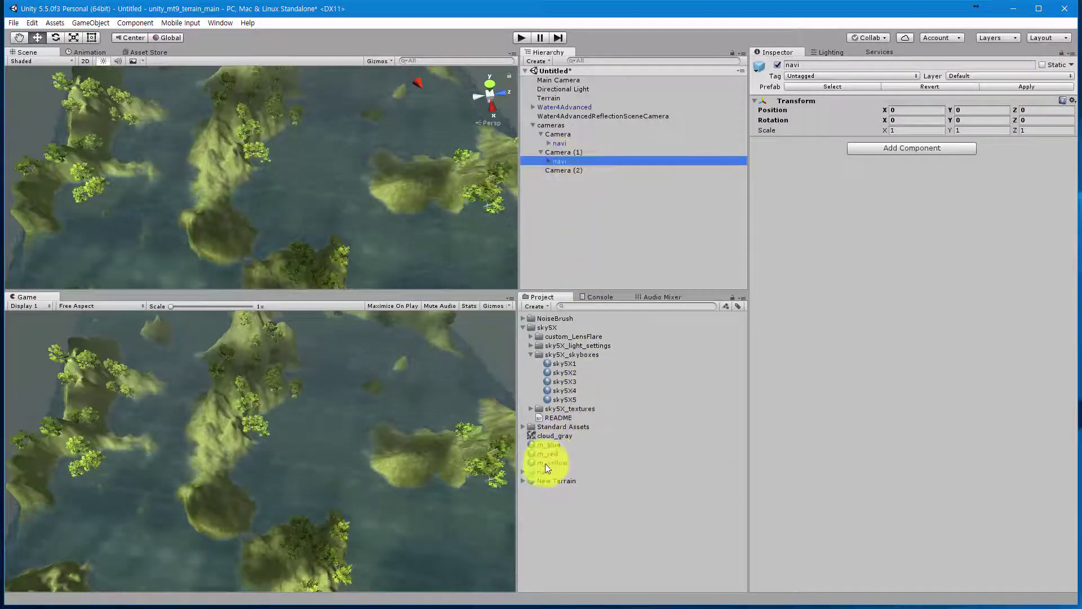
{"action": "left_click_drag", "start_coordinate": [542, 471], "coordinate": [563, 169]}
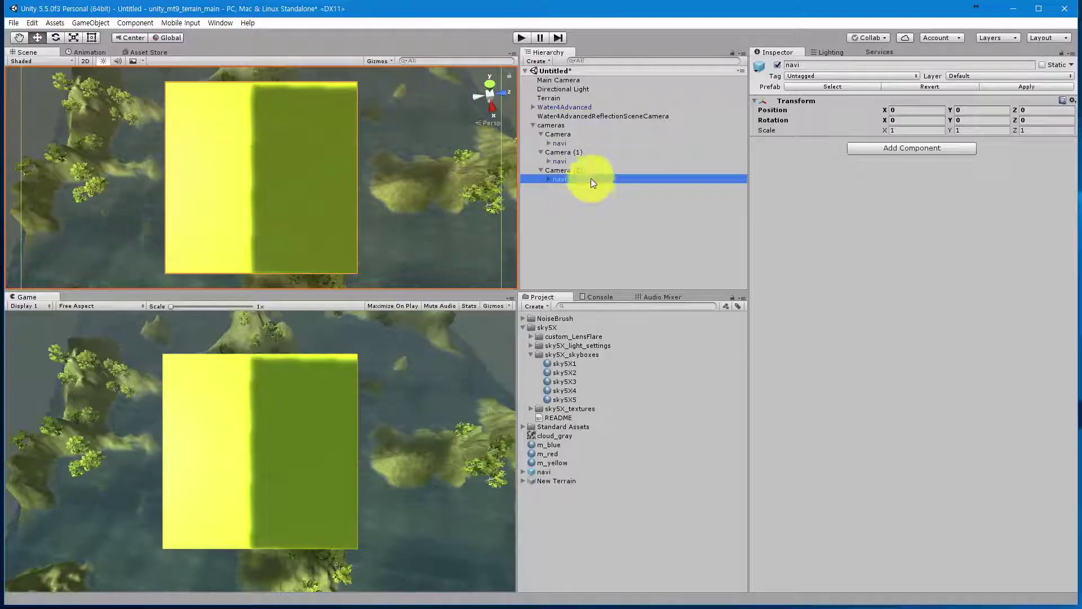
Step: Move the first camera's navi in front of the camera, to about X 0.82, Y -0.76, Z 7, and check the camera preview
{"action": "double_click", "coordinate": [559, 135]}
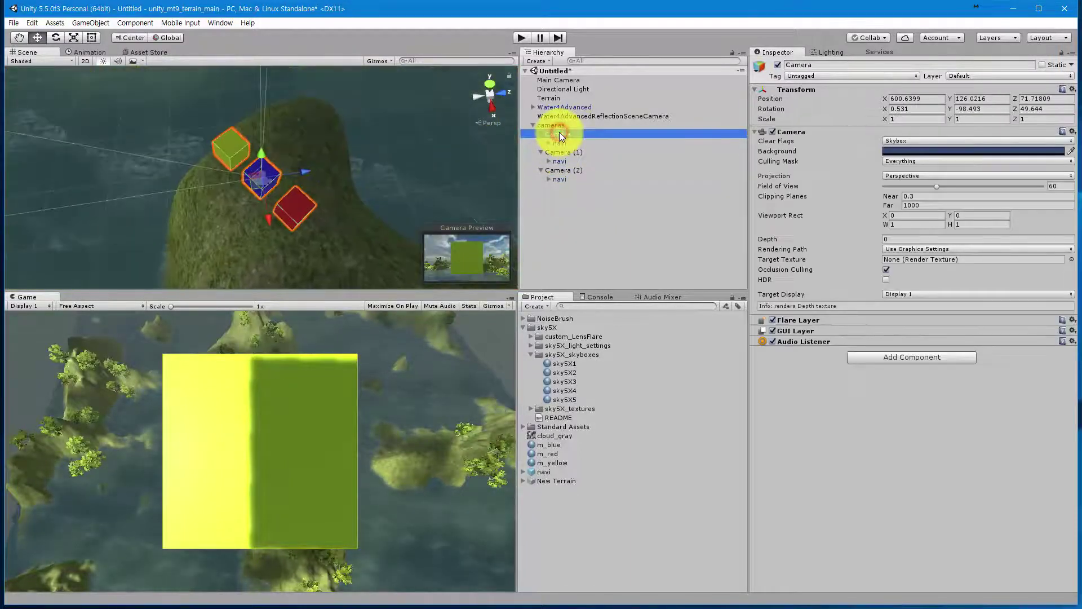
{"action": "right_click_drag", "start_coordinate": [416, 179], "coordinate": [363, 153]}
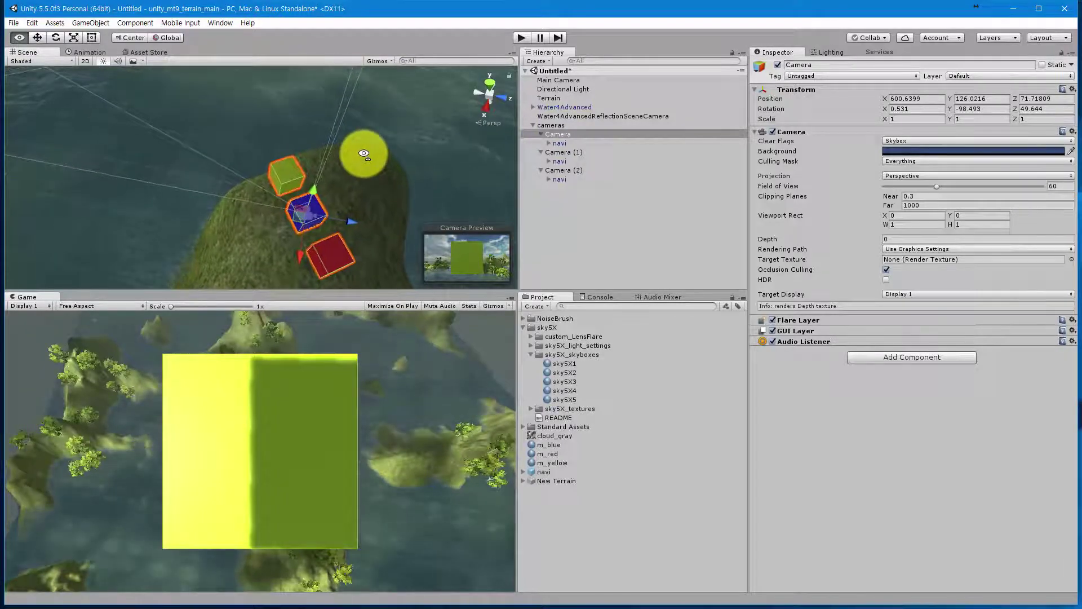
{"action": "left_click", "coordinate": [560, 144]}
{"action": "left_click_drag", "start_coordinate": [353, 222], "coordinate": [286, 130]}
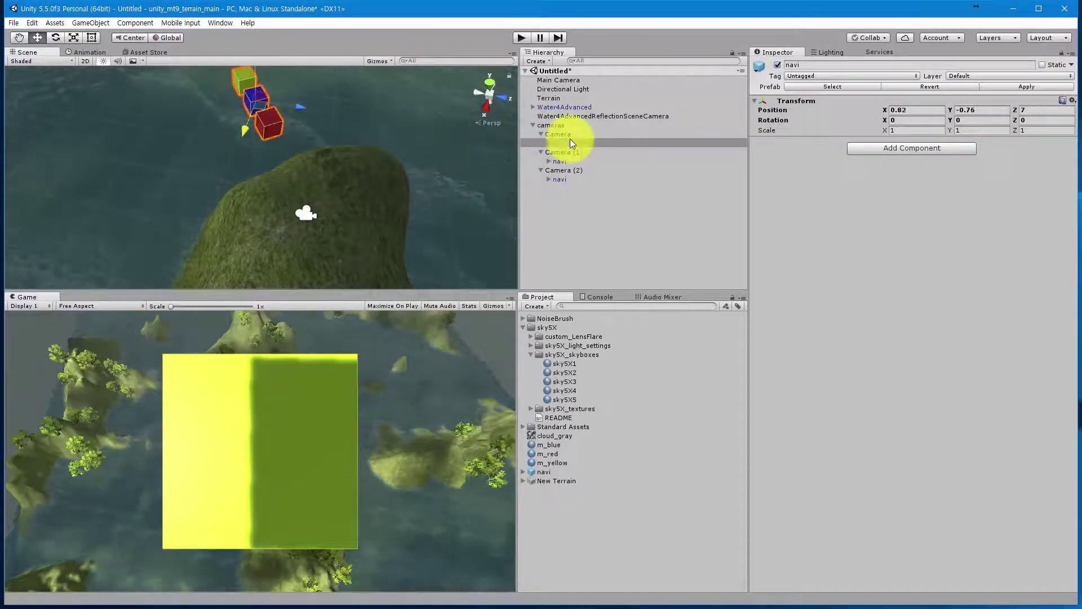
{"action": "left_click", "coordinate": [560, 134]}
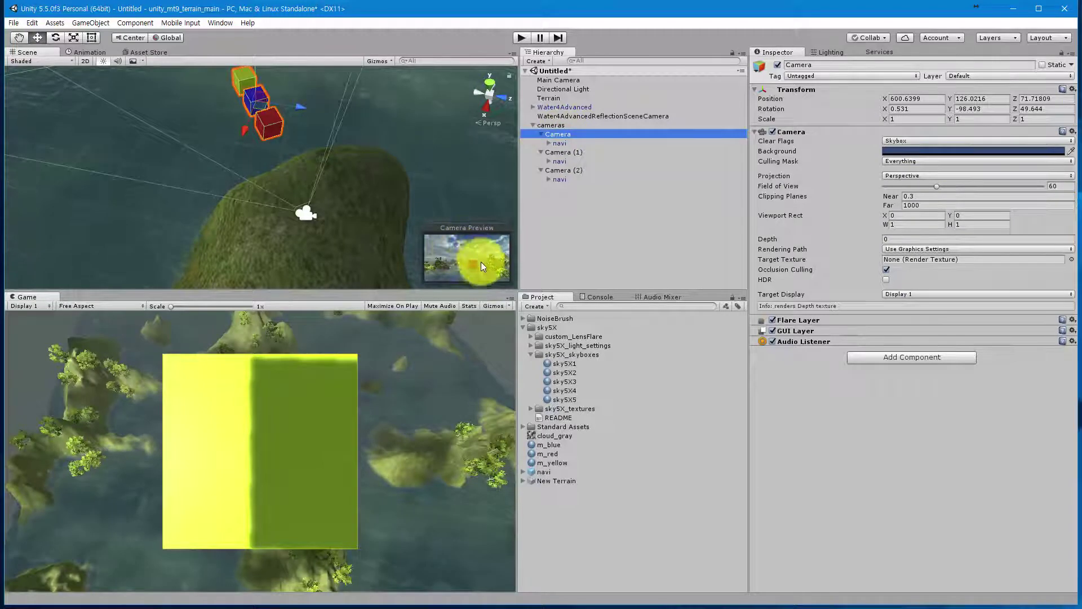
Step: Rotate the first camera's navi to about X -5.6, Y -84.7, Z -6.2 so its cubes line up side by side in the camera preview
{"action": "left_click", "coordinate": [55, 37]}
{"action": "left_click_drag", "start_coordinate": [252, 133], "coordinate": [357, 117]}
{"action": "left_click", "coordinate": [563, 143]}
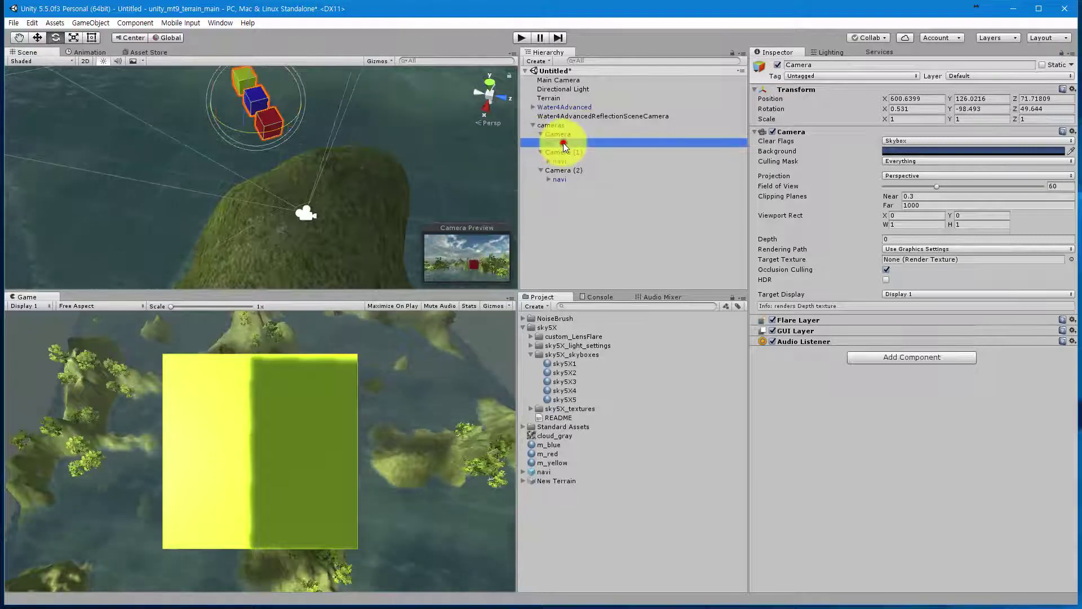
{"action": "left_click_drag", "start_coordinate": [290, 127], "coordinate": [401, 80]}
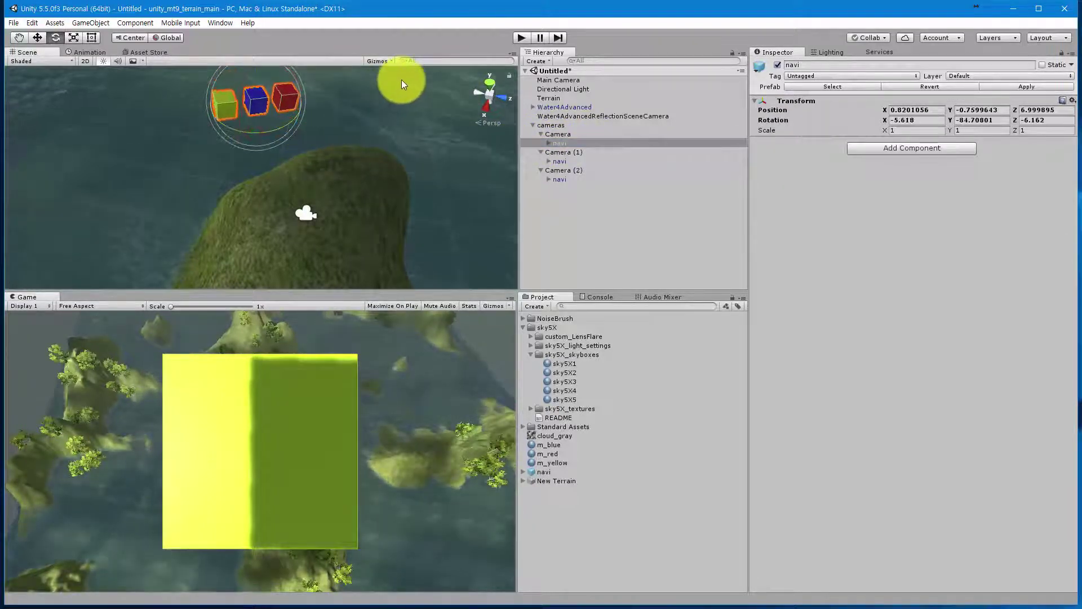
{"action": "left_click", "coordinate": [567, 135]}
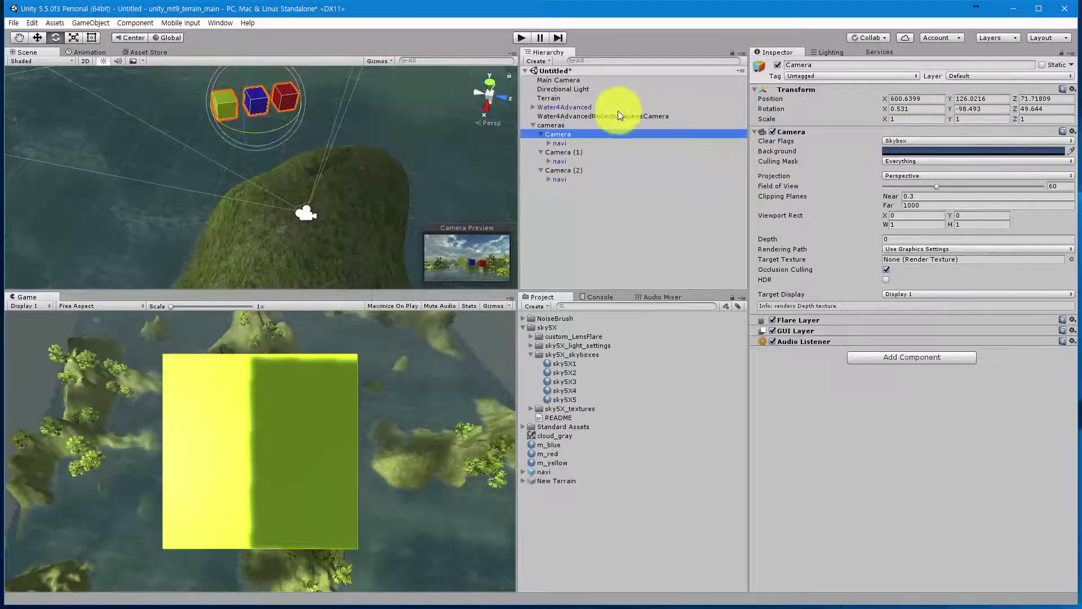
Step: Apply the first camera's navi changes to the prefab and check the previews of Camera (1) and Camera (2)
{"action": "left_click", "coordinate": [553, 142]}
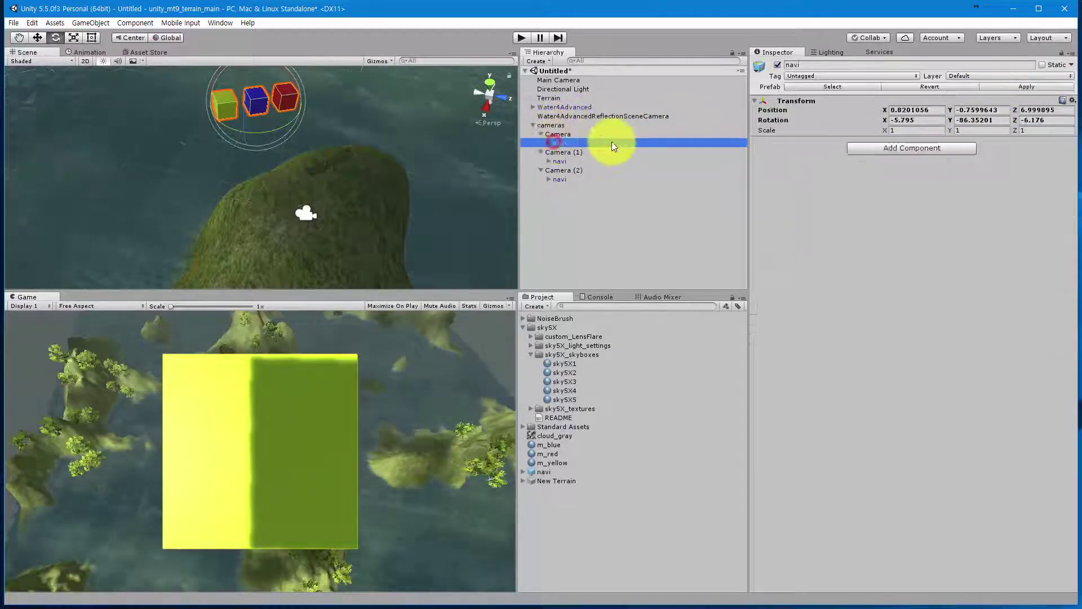
{"action": "left_click", "coordinate": [1025, 86]}
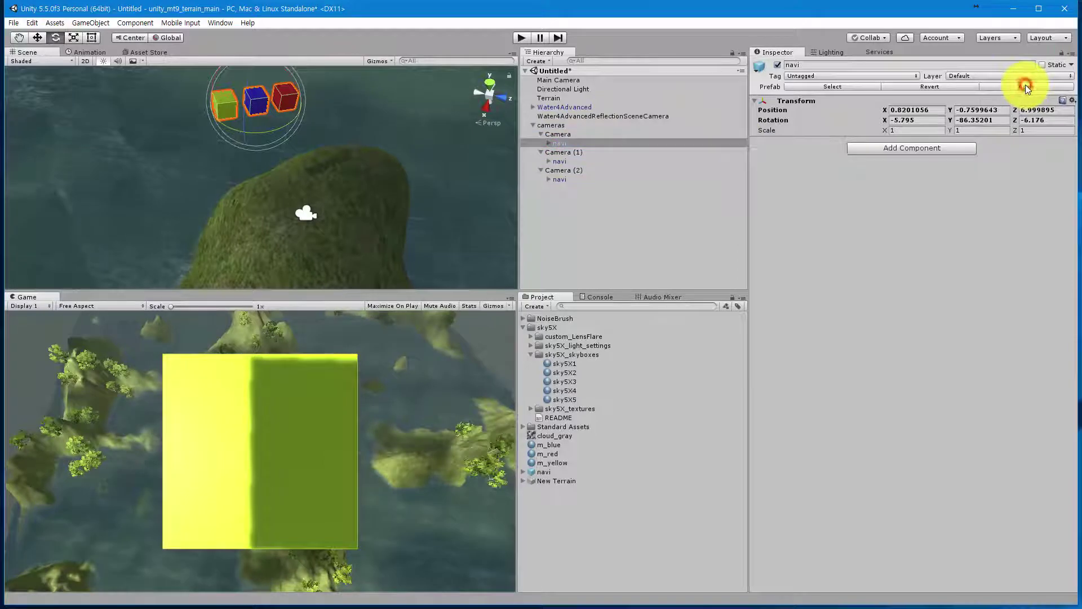
{"action": "left_click", "coordinate": [557, 153]}
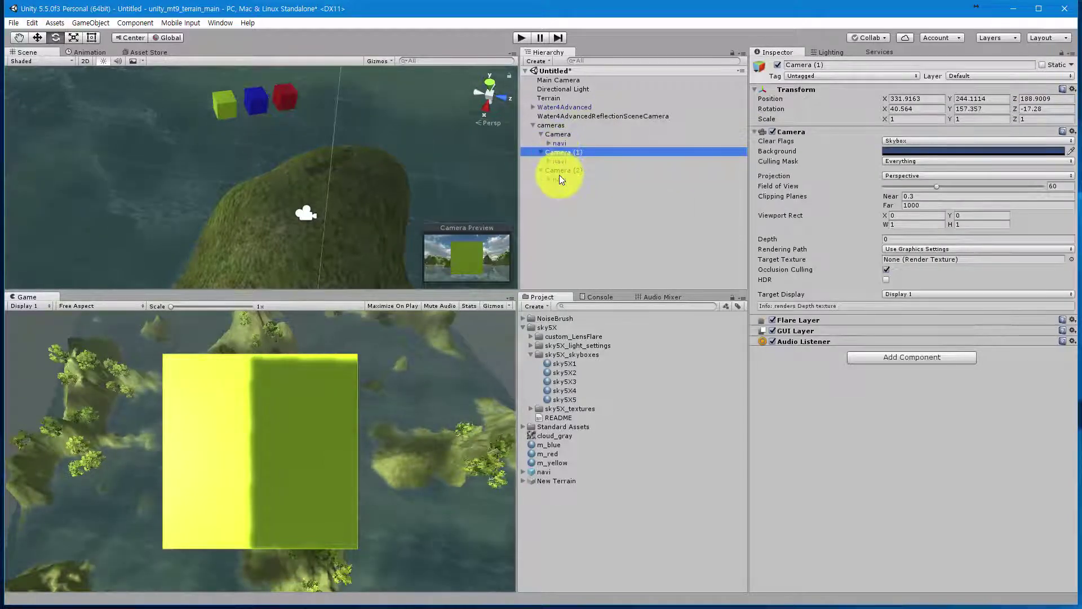
{"action": "left_click", "coordinate": [559, 170]}
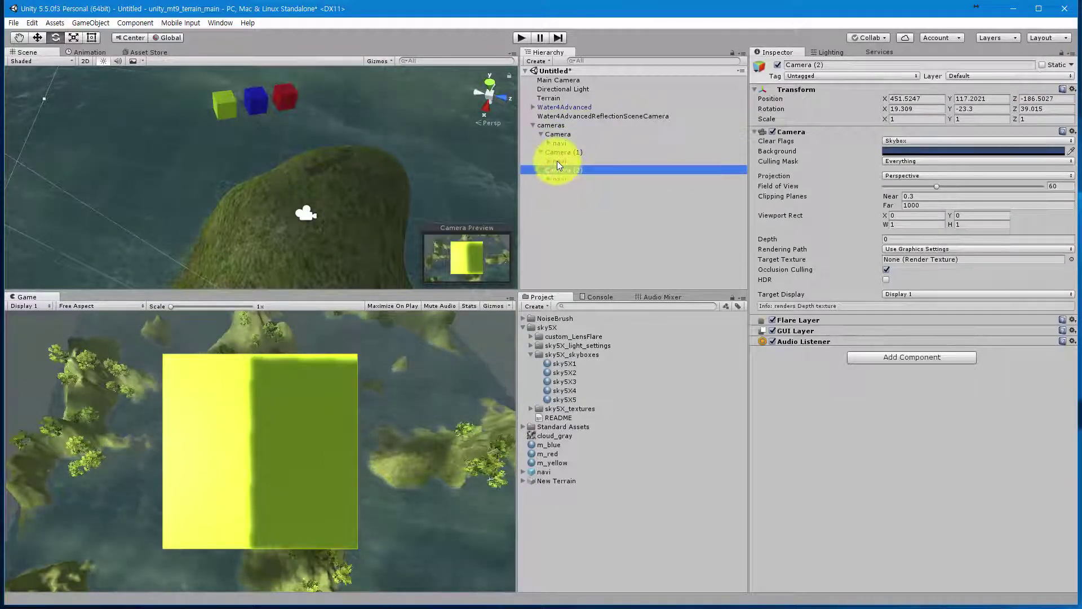
Step: Move Camera (1)'s navi to about X 0.9, Y -0.62, Z 5.15 and rotate it to about X -8.3, Y -101.7, Z -6.7, checking the preview
{"action": "double_click", "coordinate": [558, 151]}
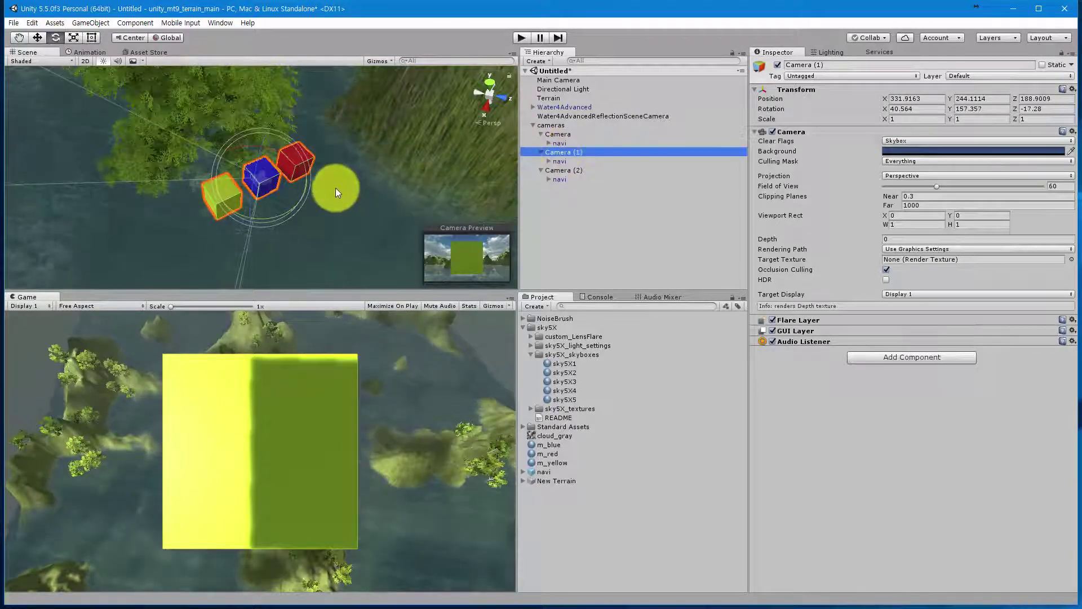
{"action": "left_click", "coordinate": [37, 38]}
{"action": "left_click", "coordinate": [257, 174]}
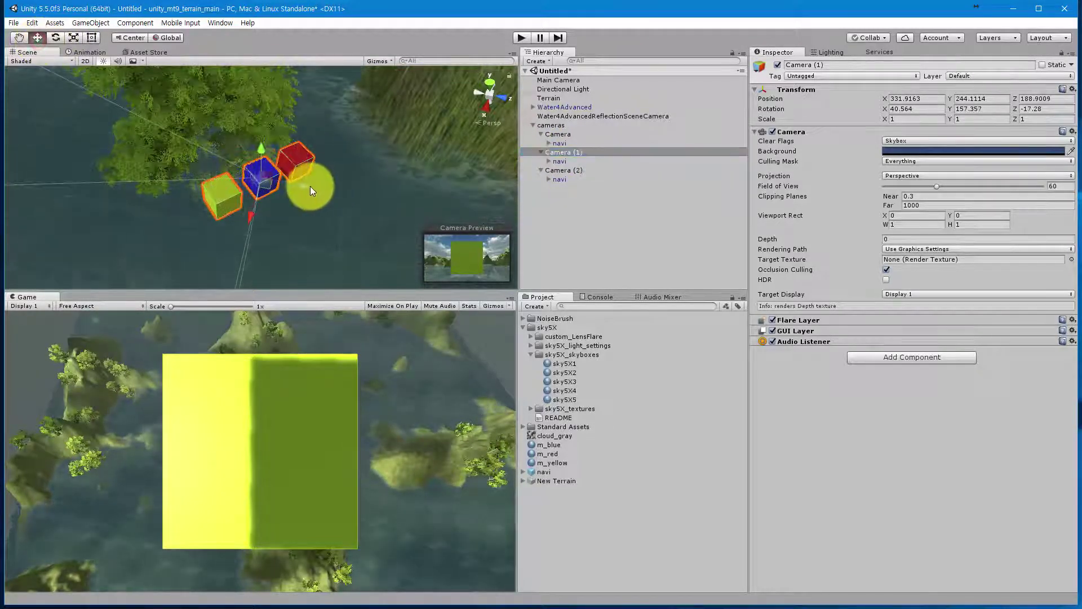
{"action": "left_click_drag", "start_coordinate": [309, 186], "coordinate": [234, 189]}
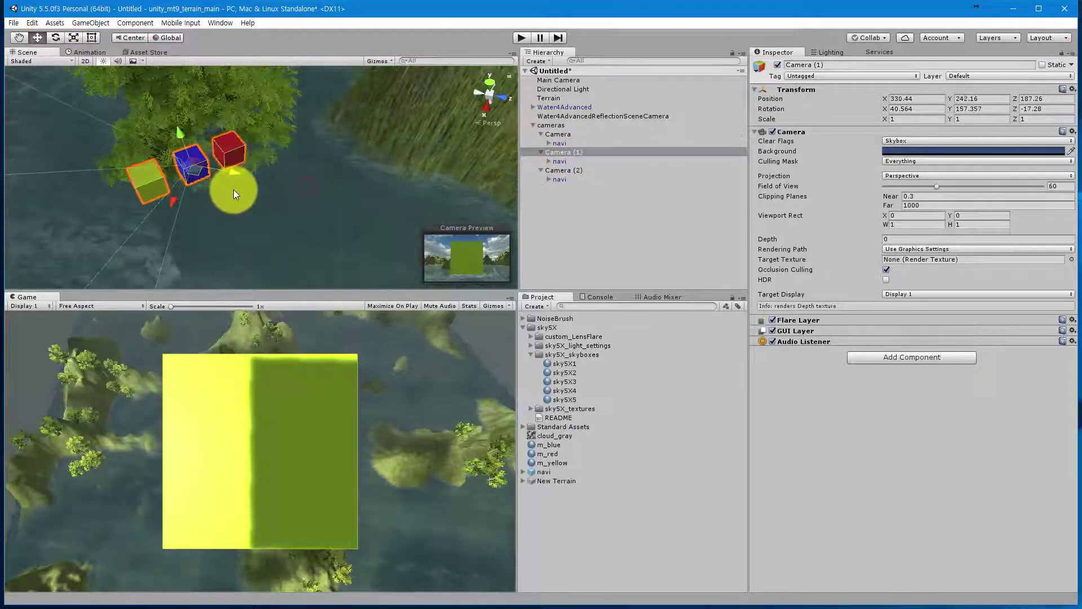
{"action": "left_click", "coordinate": [560, 161]}
{"action": "mouse_move", "coordinate": [306, 185]}
{"action": "left_mouse_down"}
{"action": "mouse_move", "coordinate": [153, 191]}
{"action": "mouse_move", "coordinate": [102, 244]}
{"action": "mouse_move", "coordinate": [116, 237]}
{"action": "mouse_move", "coordinate": [140, 265]}
{"action": "mouse_move", "coordinate": [313, 190]}
{"action": "left_mouse_up"}
{"action": "left_click", "coordinate": [55, 37]}
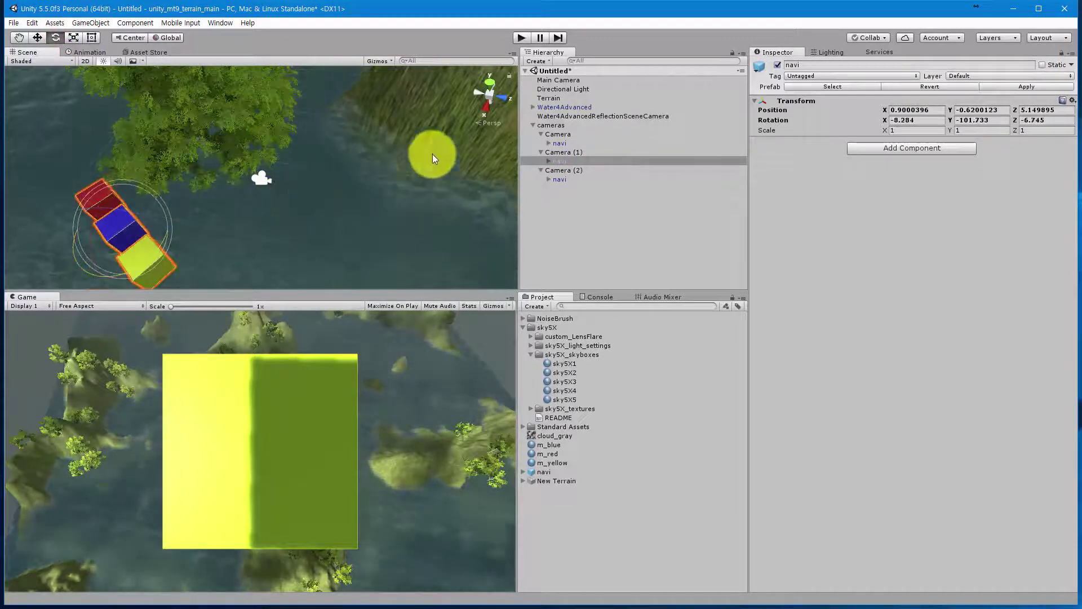
{"action": "left_click", "coordinate": [559, 152]}
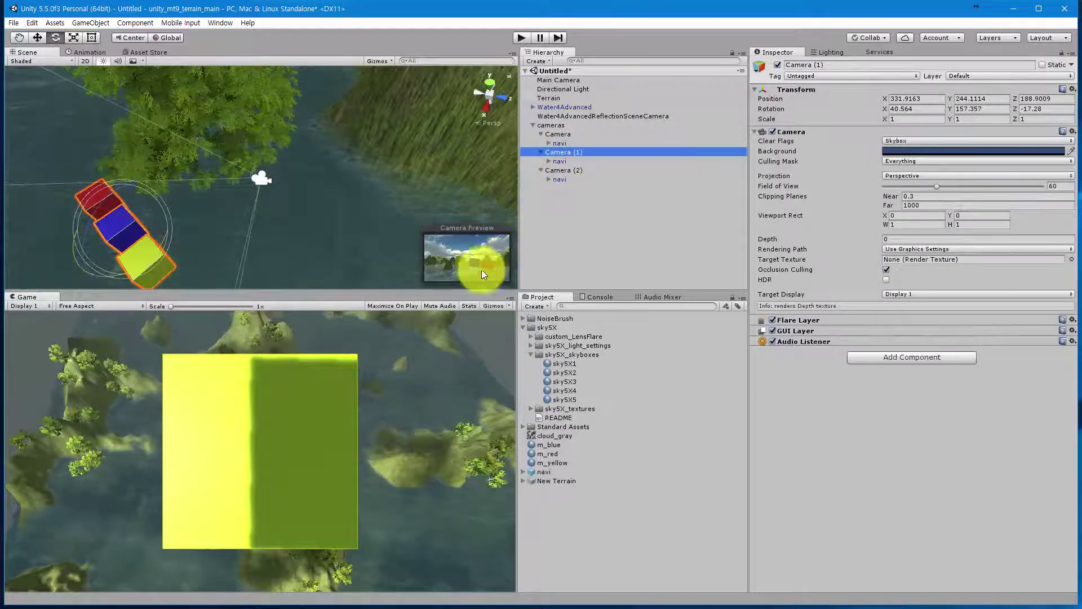
Step: Move Camera (2)'s navi in front of the camera, to about X 2.71, Y 2.1, Z 8.82
{"action": "double_click", "coordinate": [563, 171]}
{"action": "left_click", "coordinate": [562, 170]}
{"action": "left_click_drag", "start_coordinate": [388, 168], "coordinate": [128, 103], "text": "alt"}
{"action": "left_click", "coordinate": [37, 37]}
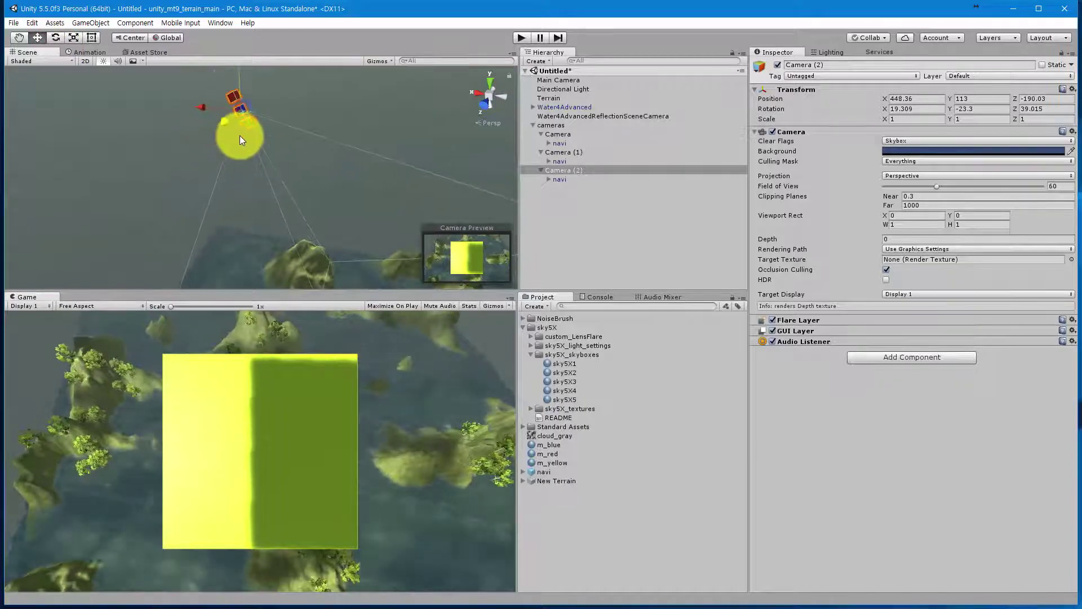
{"action": "left_click", "coordinate": [560, 179]}
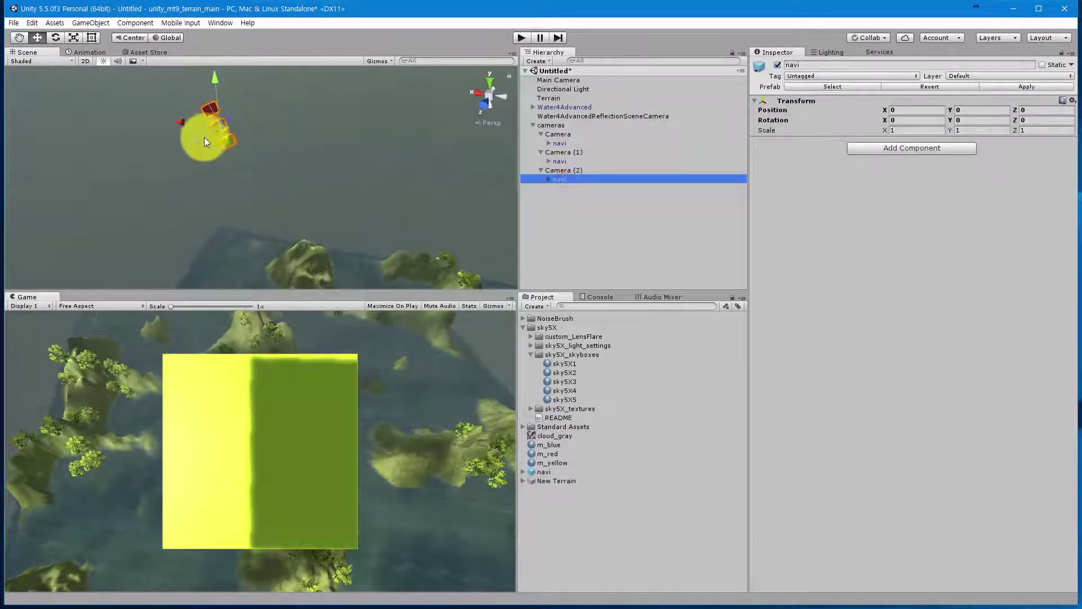
{"action": "left_click", "coordinate": [208, 139]}
{"action": "left_click_drag", "start_coordinate": [208, 139], "coordinate": [266, 173]}
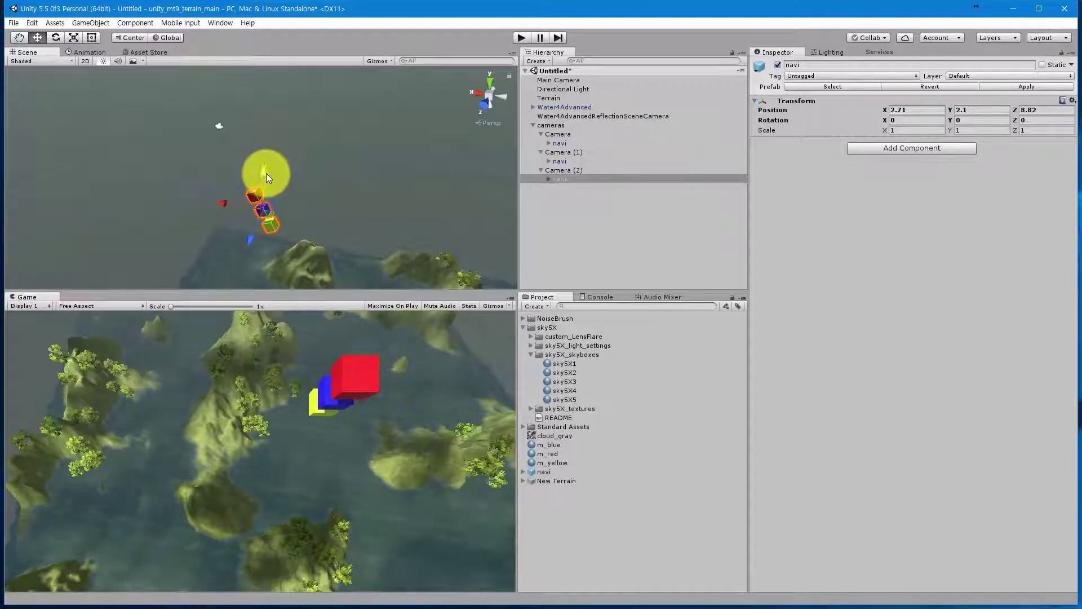
Step: Rotate Camera (2)'s navi to about X 112, Y 7.5, Z -97.5 so its cubes line up, and check all three camera previews
{"action": "left_click", "coordinate": [55, 38]}
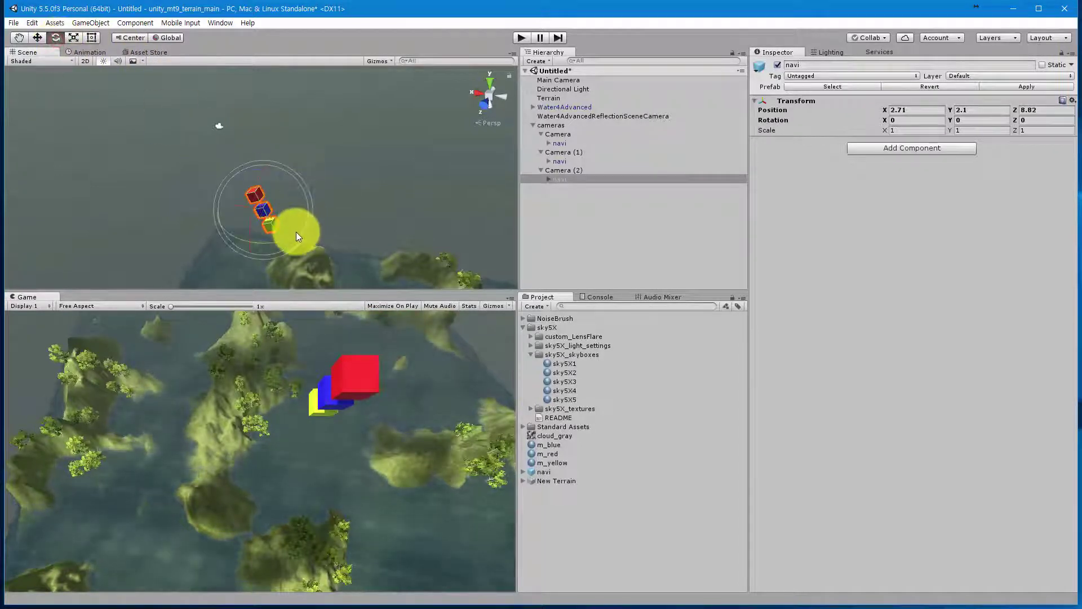
{"action": "left_click_drag", "start_coordinate": [294, 235], "coordinate": [79, 233]}
{"action": "left_click_drag", "start_coordinate": [257, 175], "coordinate": [357, 238]}
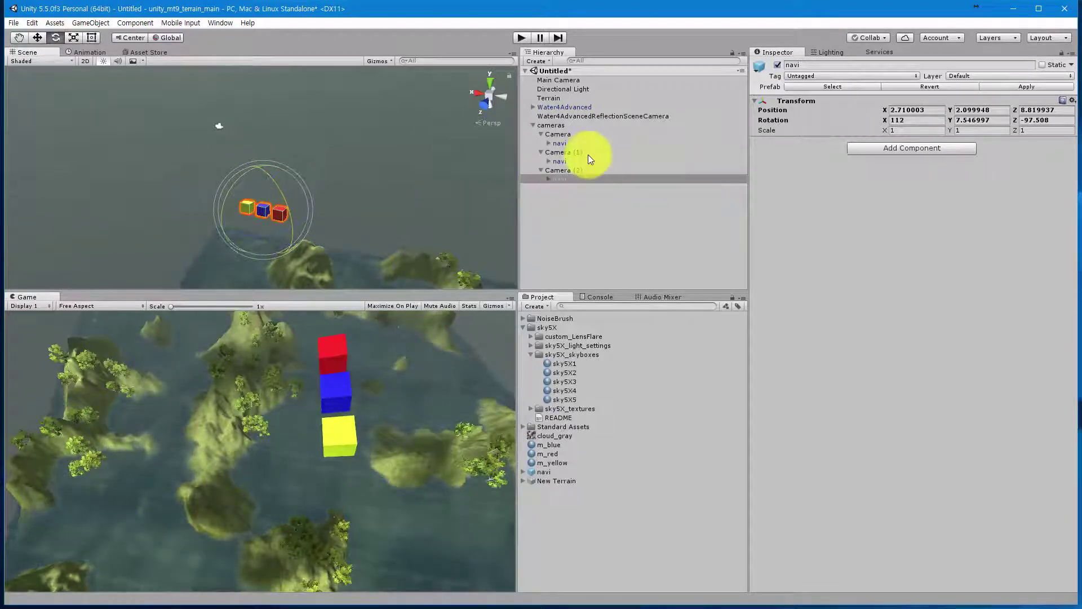
{"action": "left_click", "coordinate": [552, 169]}
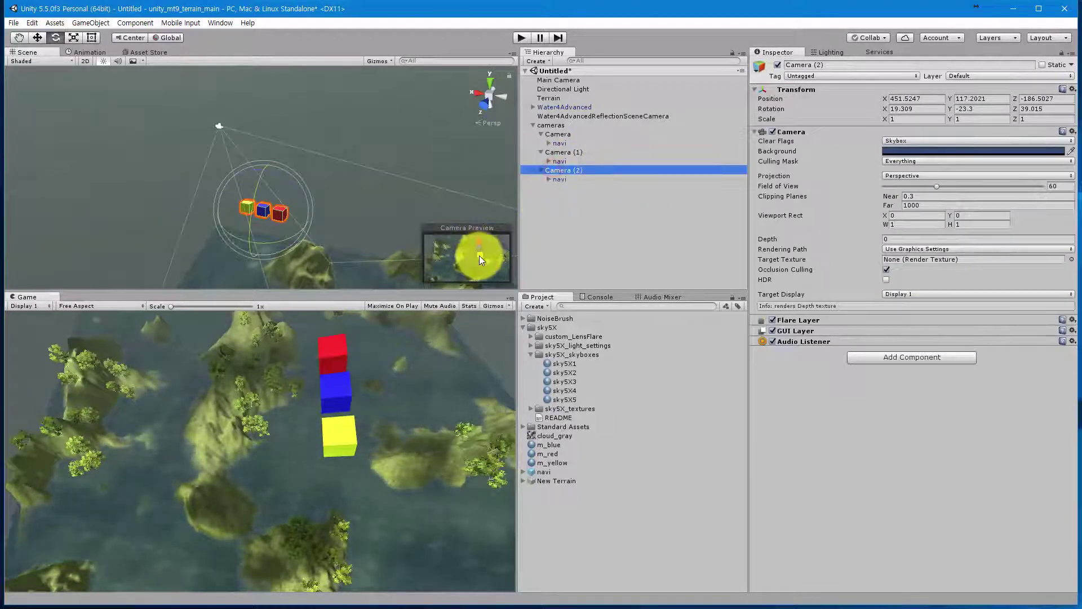
{"action": "left_click", "coordinate": [559, 153]}
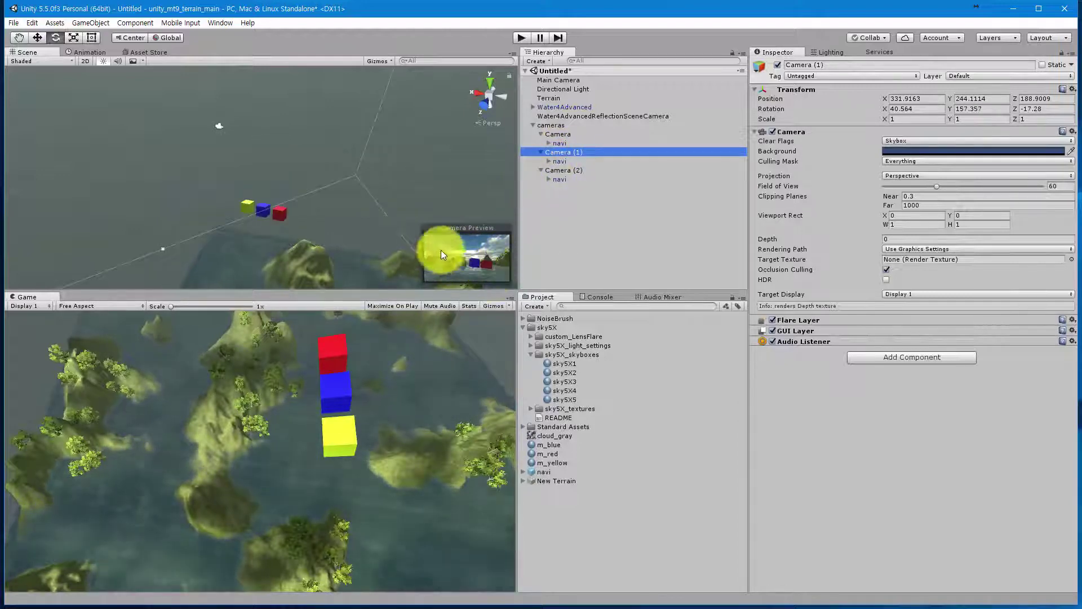
{"action": "left_click", "coordinate": [558, 134]}
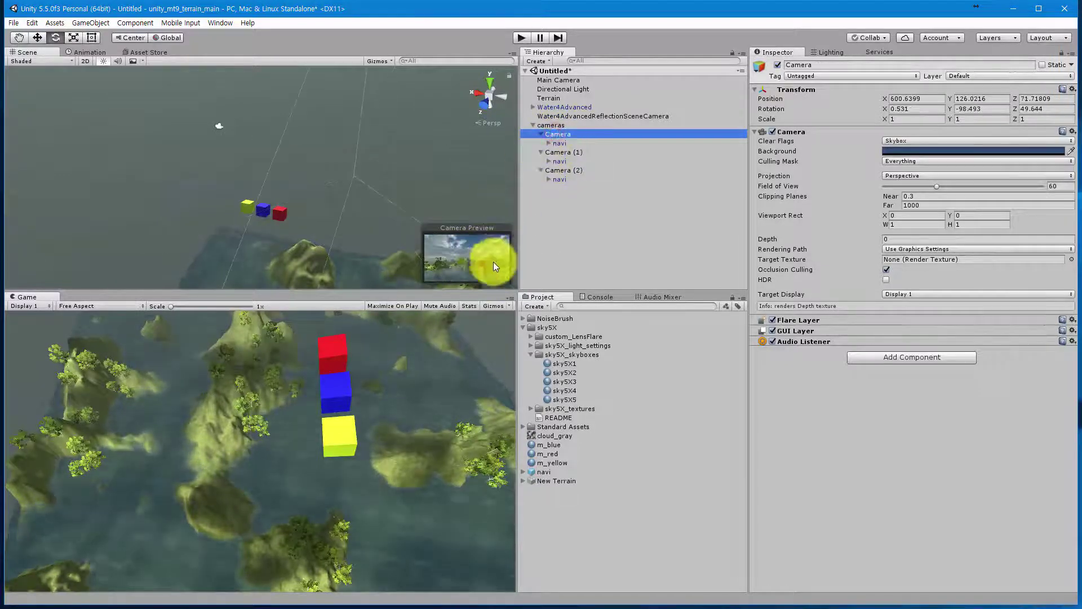
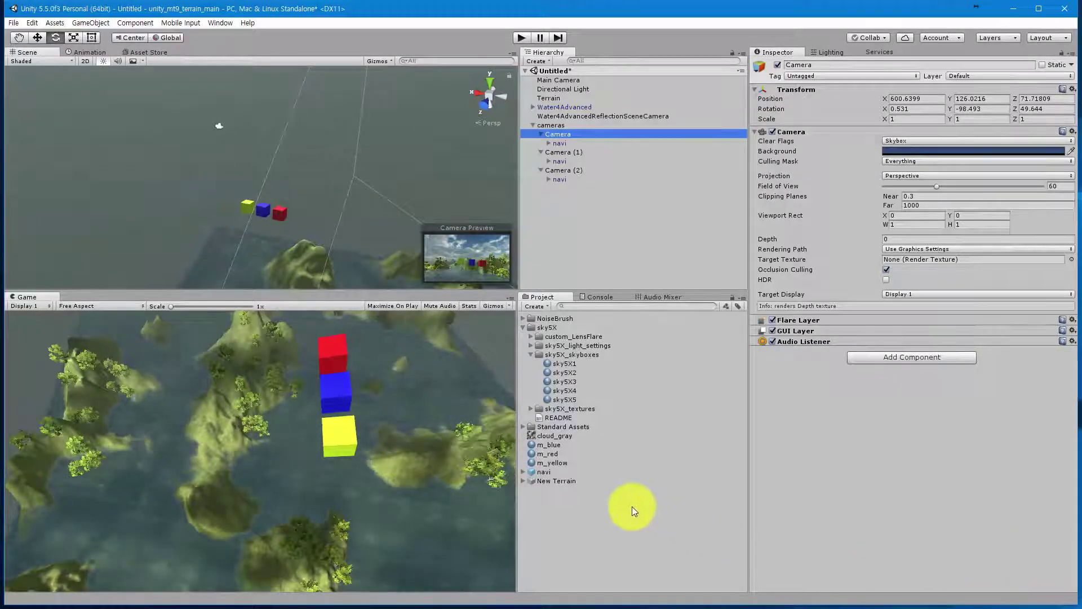
Step: Create a C# script named cameras in the project's assets
{"action": "right_click", "coordinate": [543, 507]}
{"action": "mouse_move", "coordinate": [569, 512]}
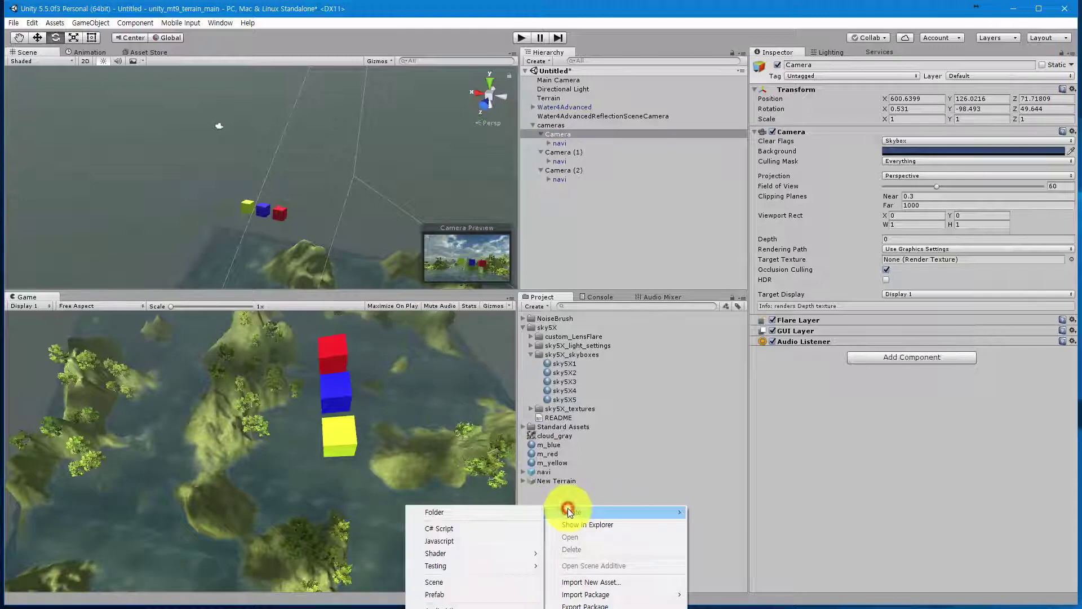
{"action": "left_click", "coordinate": [501, 532]}
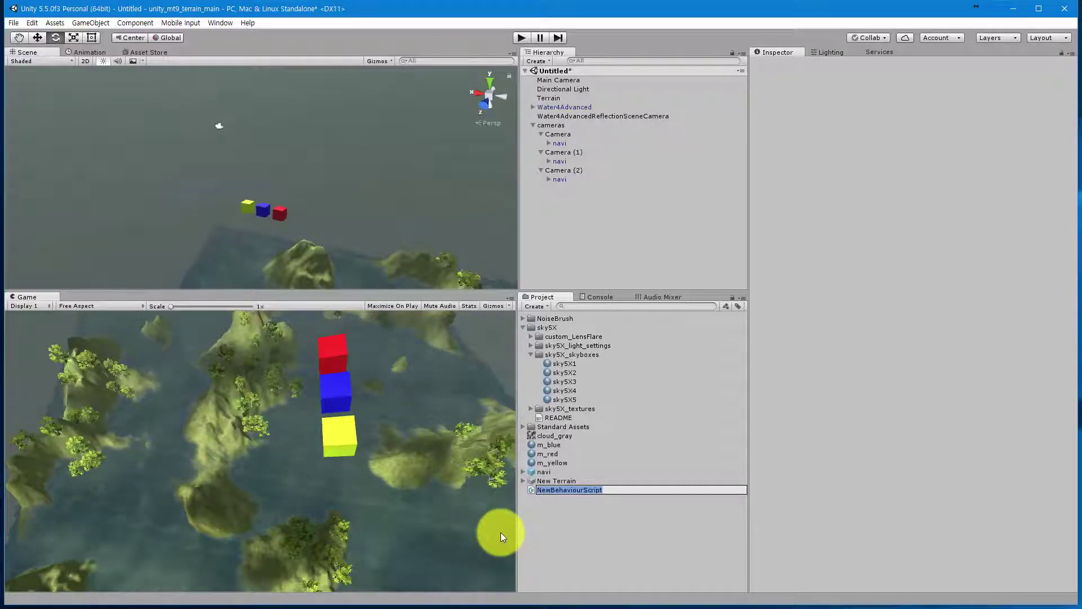
{"action": "type", "text": "cameras"}
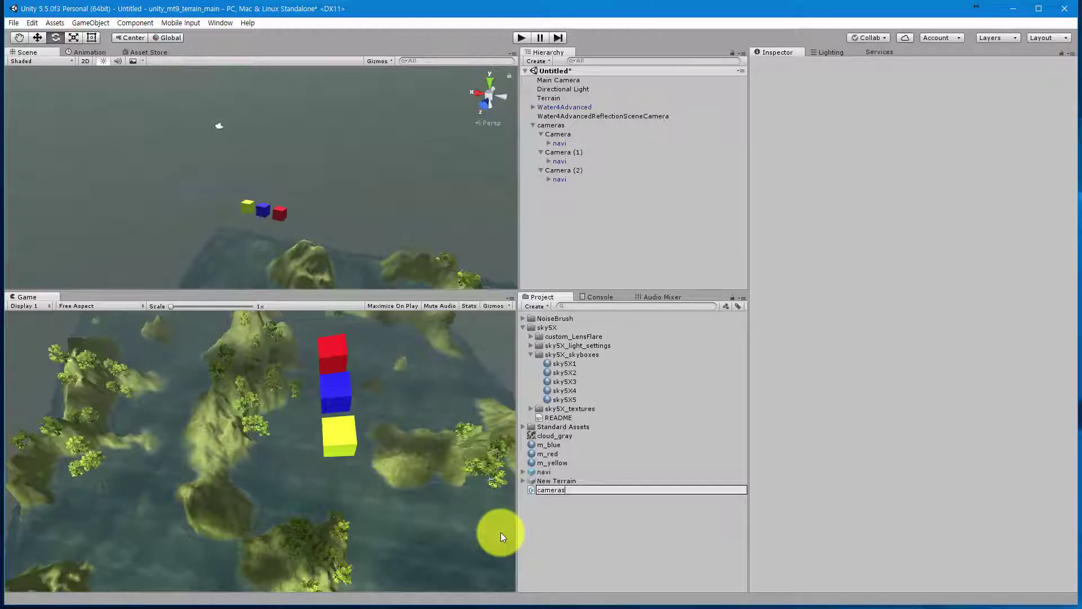
{"action": "key", "text": "Return"}
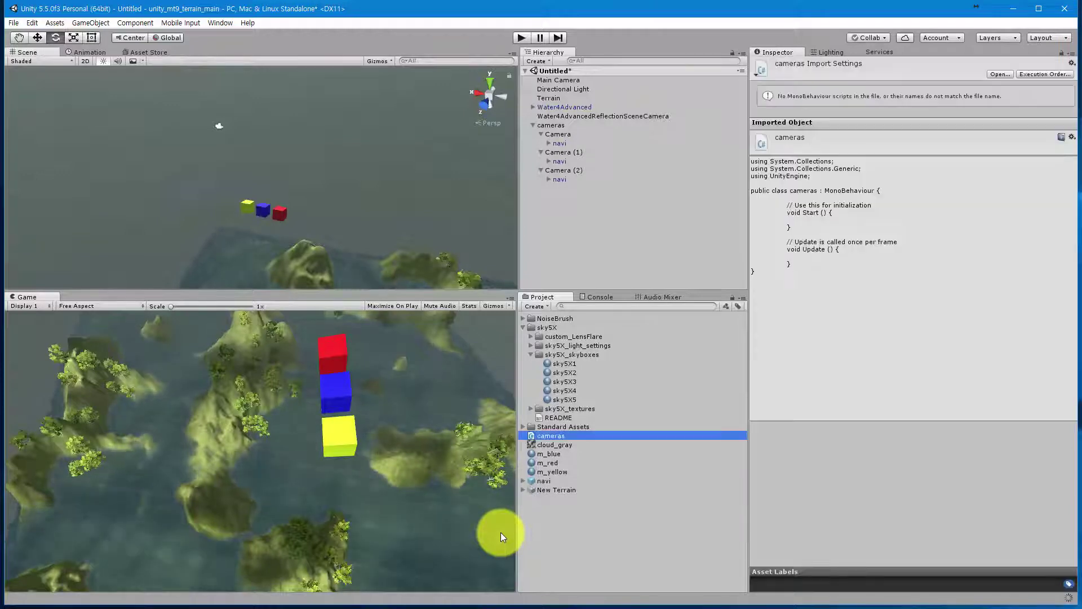
Step: Create a second C# script named ui_script in the project's assets
{"action": "right_click", "coordinate": [570, 507]}
{"action": "mouse_move", "coordinate": [589, 511]}
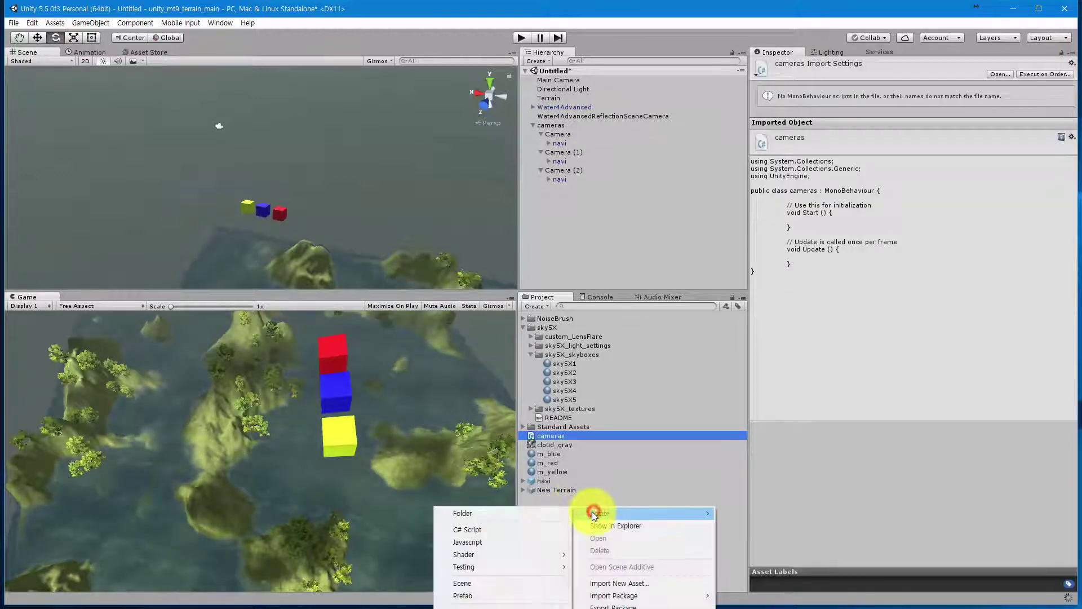
{"action": "left_click", "coordinate": [539, 529]}
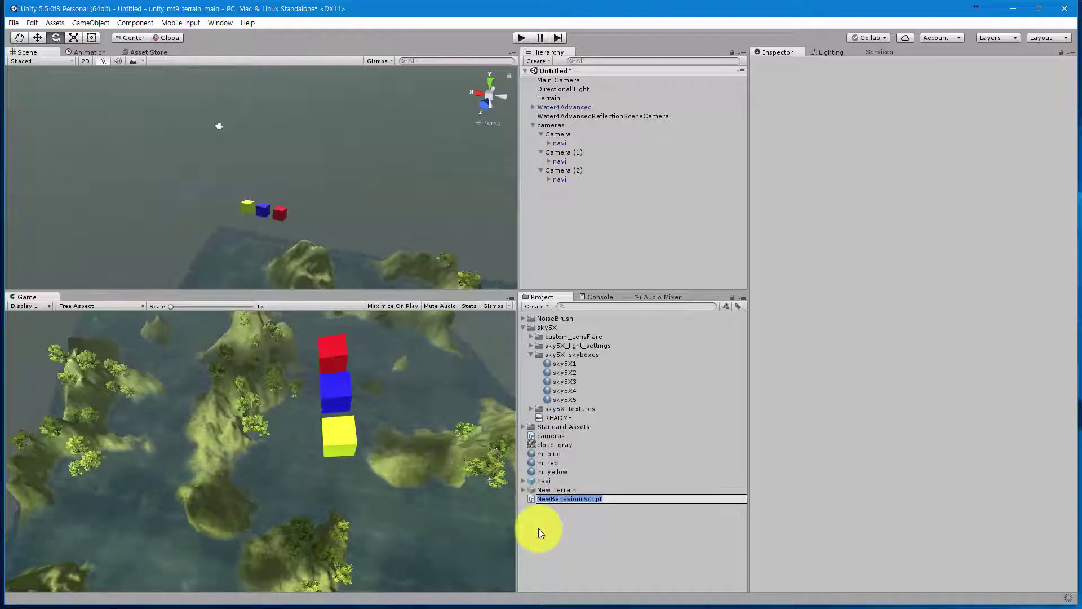
{"action": "type", "text": "ui"}
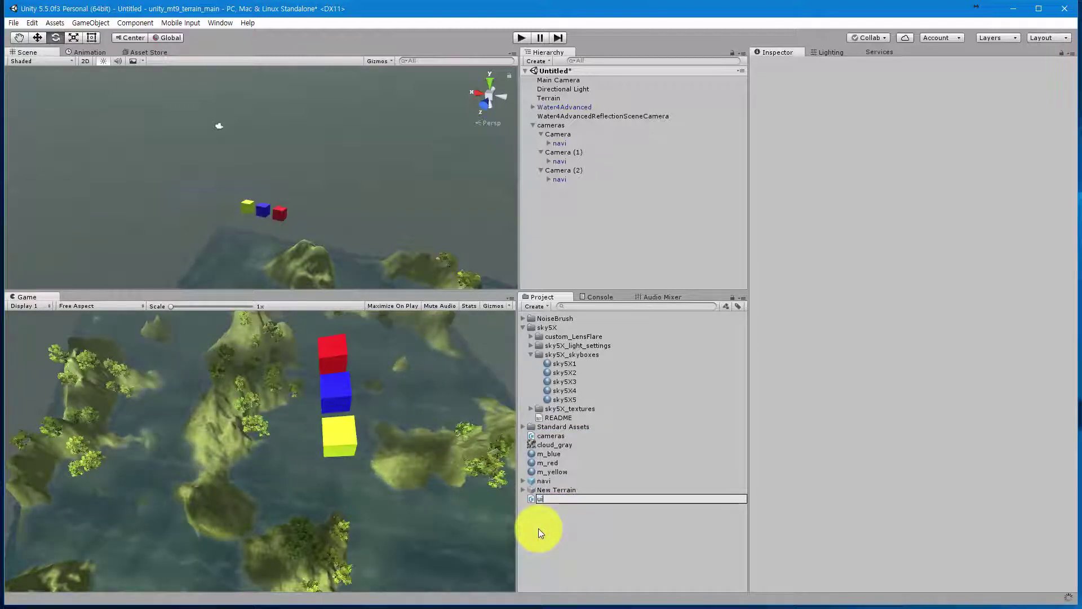
{"action": "type", "text": "_"}
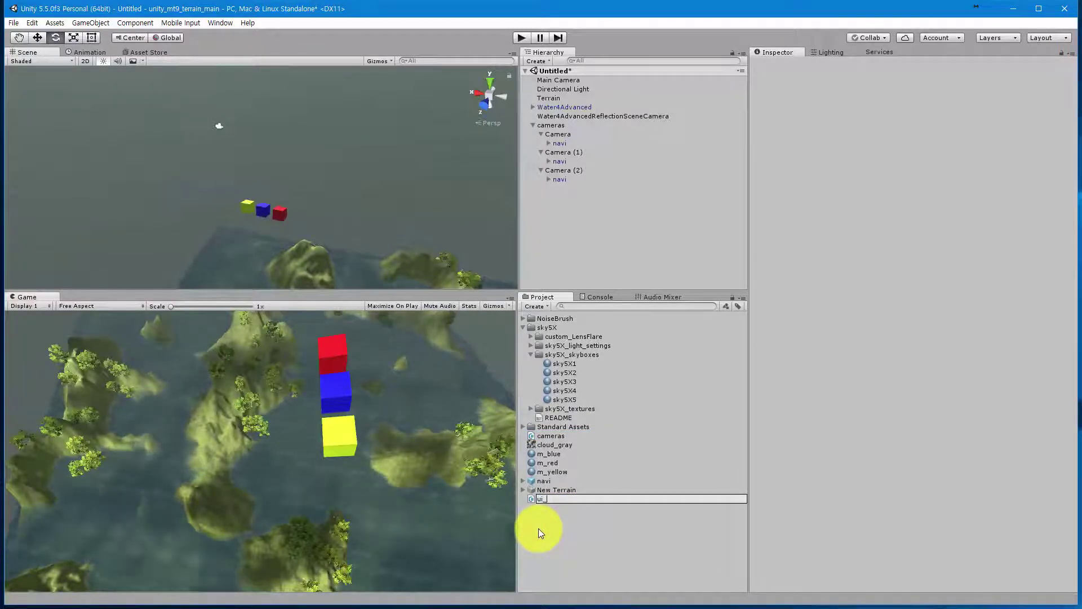
{"action": "type", "text": "script"}
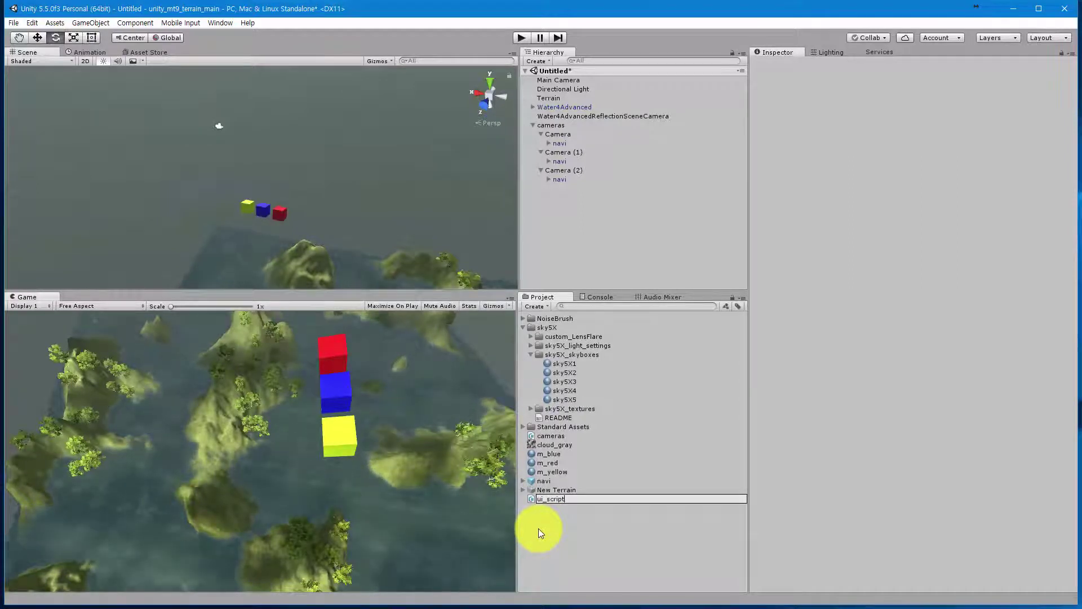
{"action": "key", "text": "Return"}
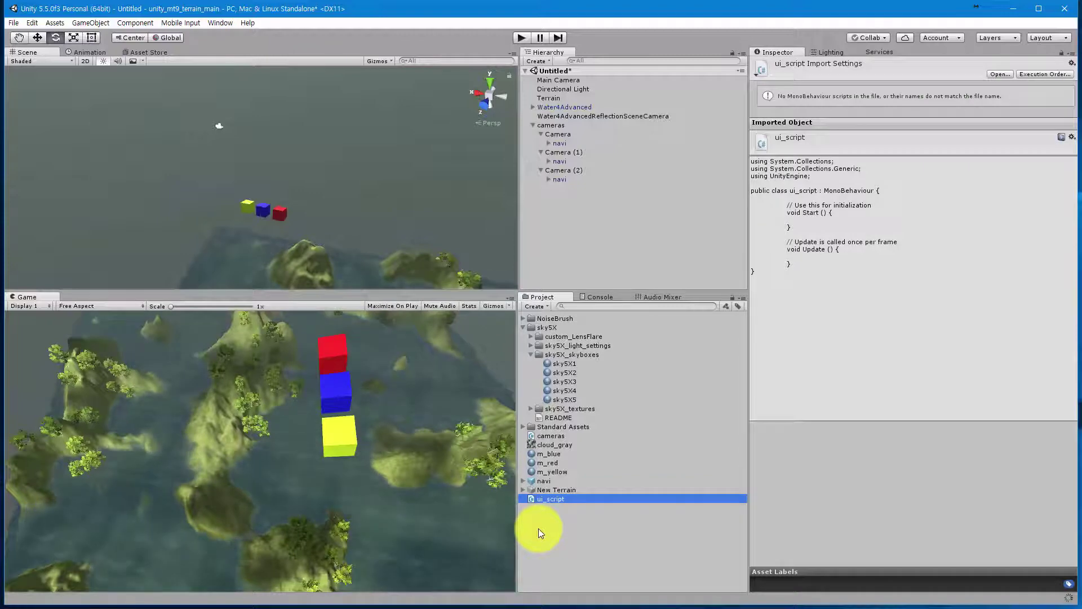
Step: Open the cameras script in Visual Studio and enlarge the editor window to fill the screen
{"action": "double_click", "coordinate": [551, 438]}
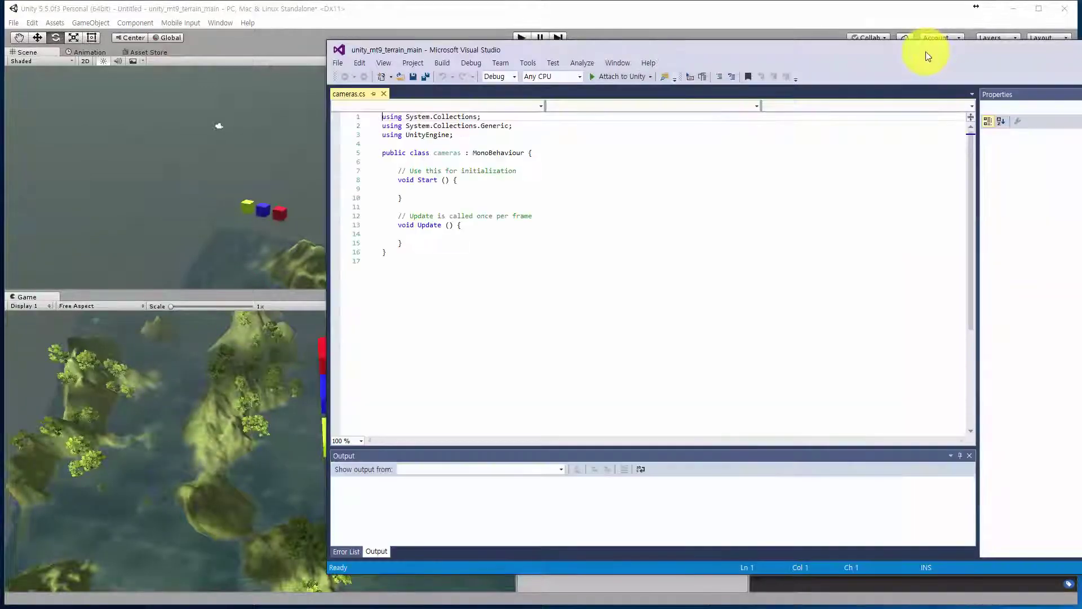
{"action": "left_click_drag", "start_coordinate": [924, 54], "coordinate": [601, 19]}
{"action": "left_click_drag", "start_coordinate": [850, 534], "coordinate": [1078, 597]}
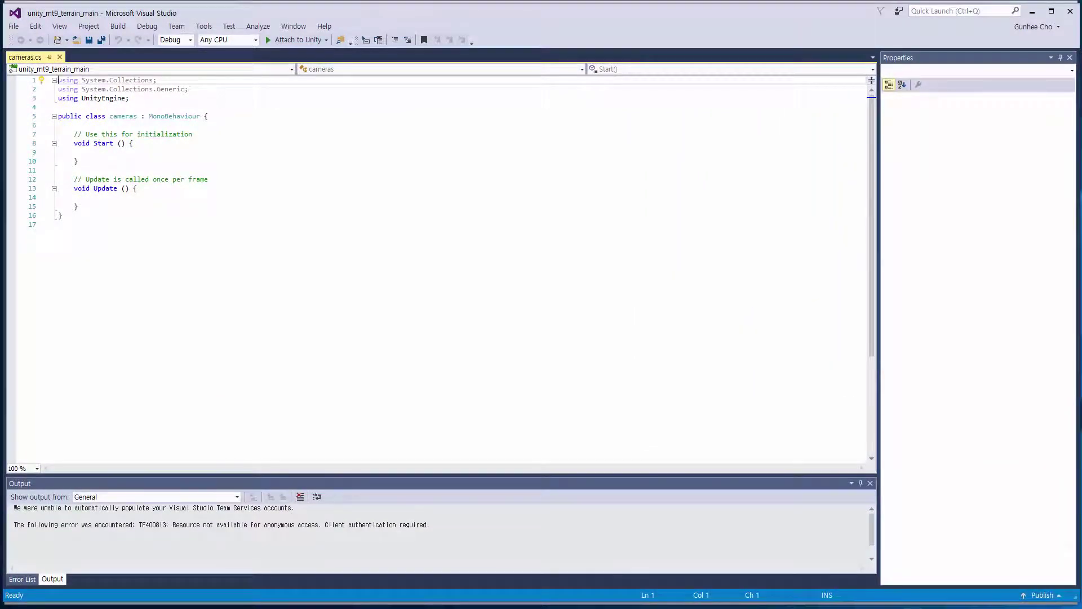
Step: Declare a public Camera field named camera1 at the start of the cameras class body
{"action": "left_click", "coordinate": [215, 125]}
{"action": "key", "text": "Return"}
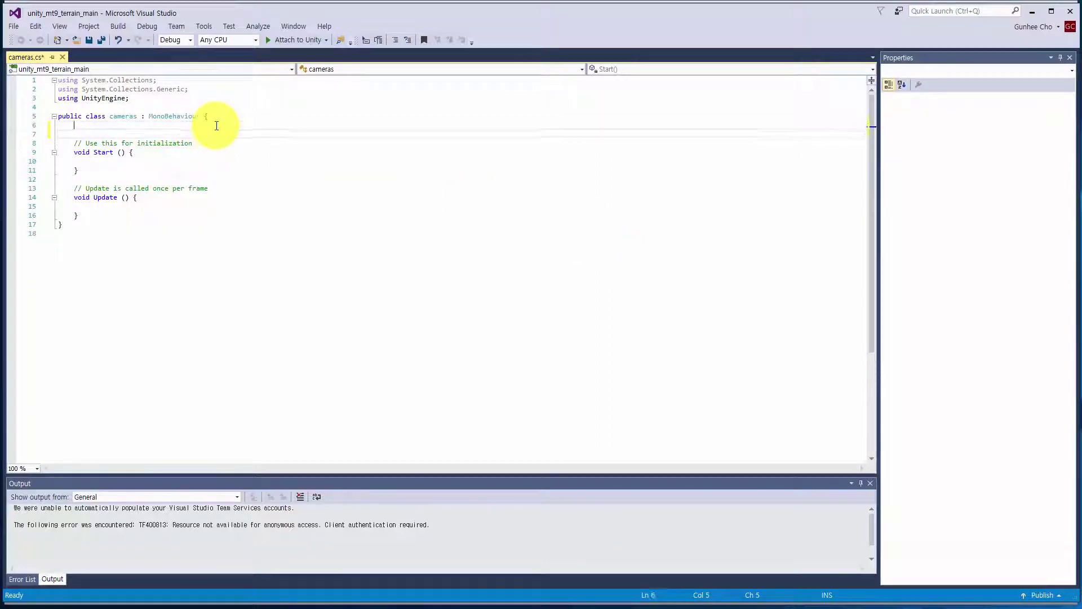
{"action": "key", "text": "Return"}
{"action": "type", "text": "public"}
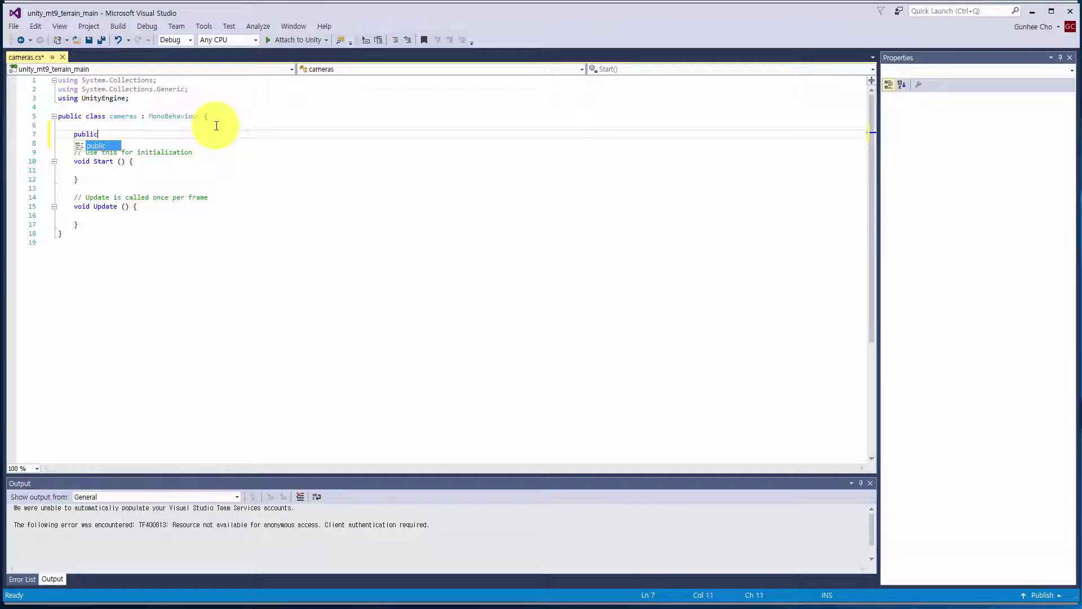
{"action": "type", "text": " Came"}
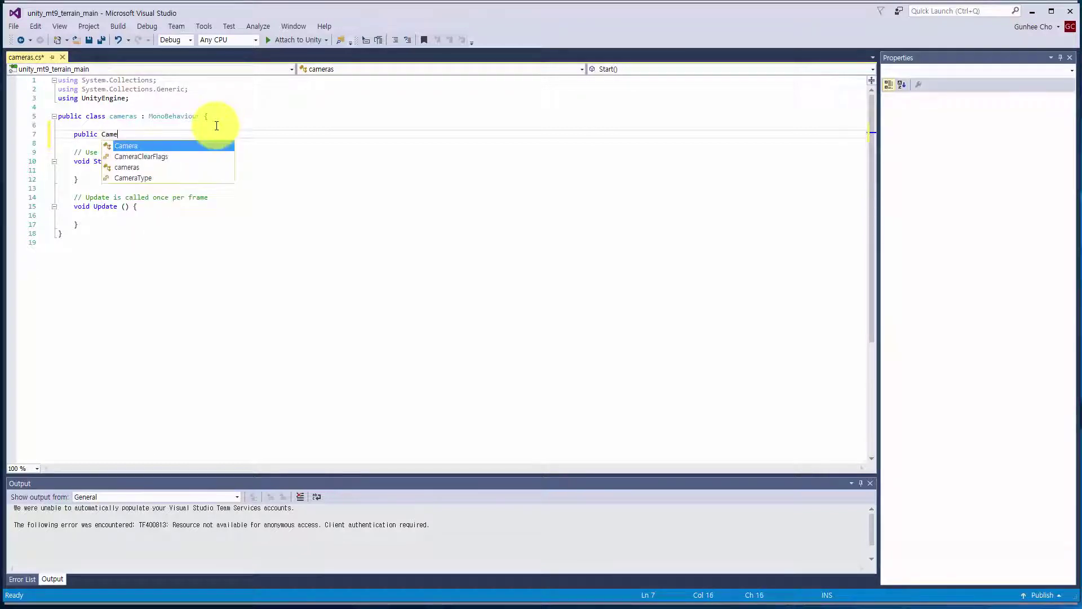
{"action": "type", "text": "ra camera1;"}
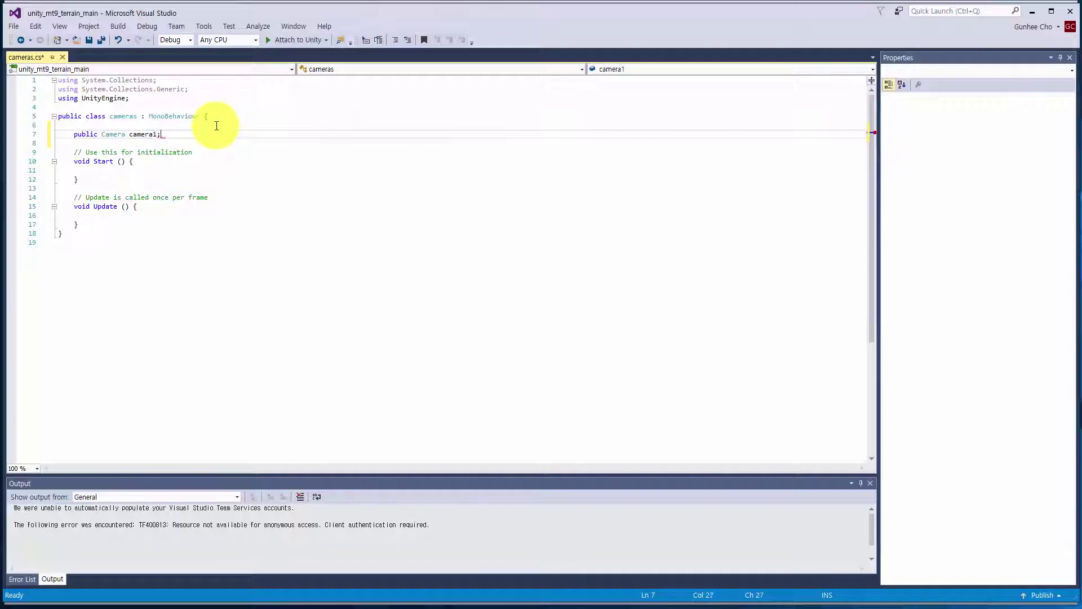
Step: Declare two more public Camera fields, camera2 and camera3, below camera1
{"action": "key", "text": "Return"}
{"action": "type", "text": "public "}
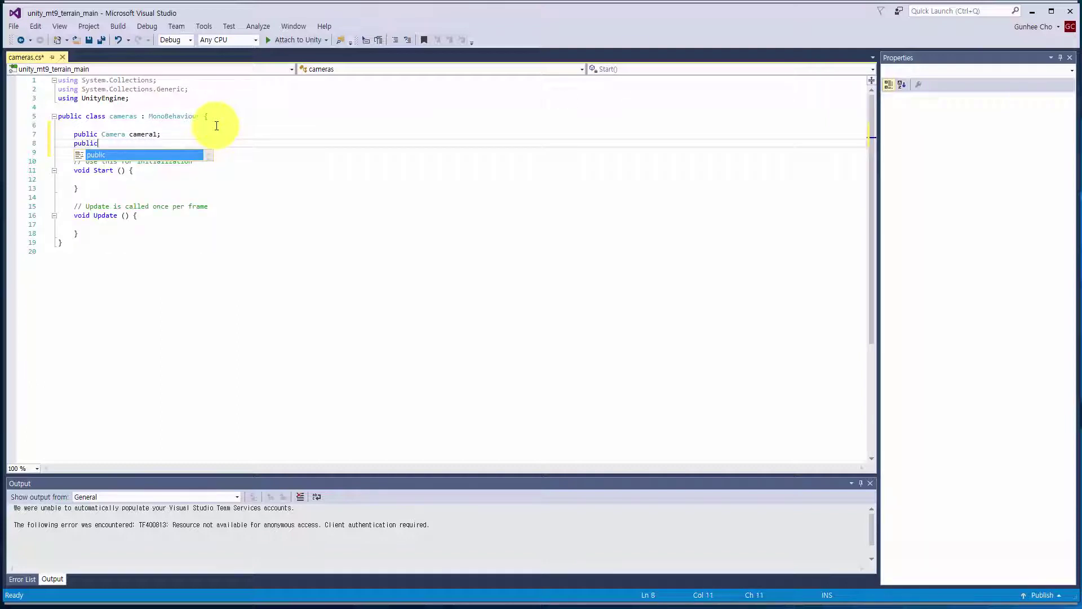
{"action": "type", "text": "Camera camera"}
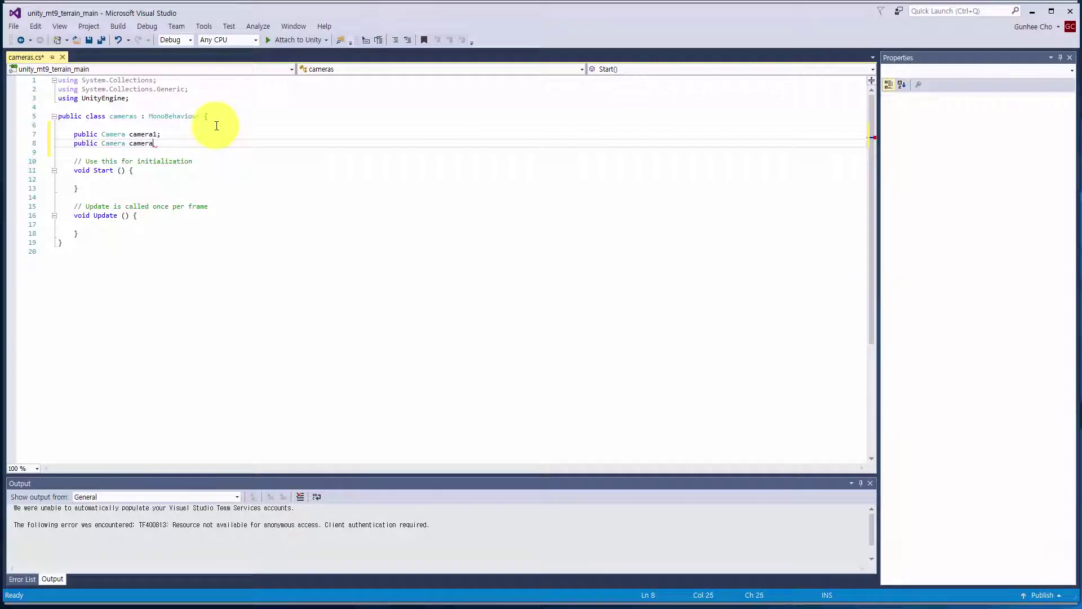
{"action": "type", "text": "2;"}
{"action": "key", "text": "Return"}
{"action": "type", "text": "pub"}
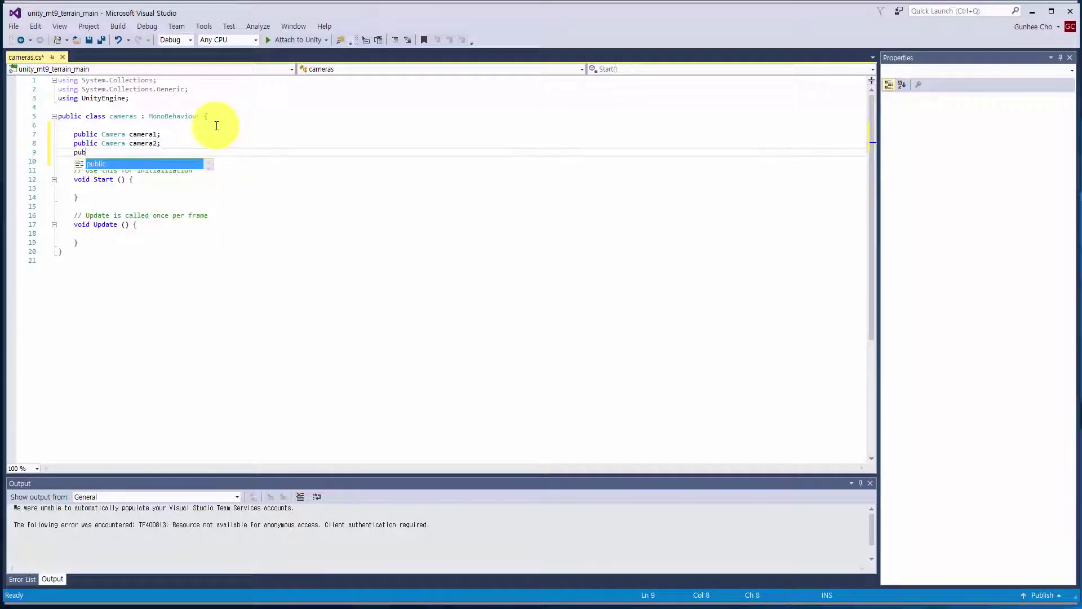
{"action": "type", "text": "lic Camera camera3;"}
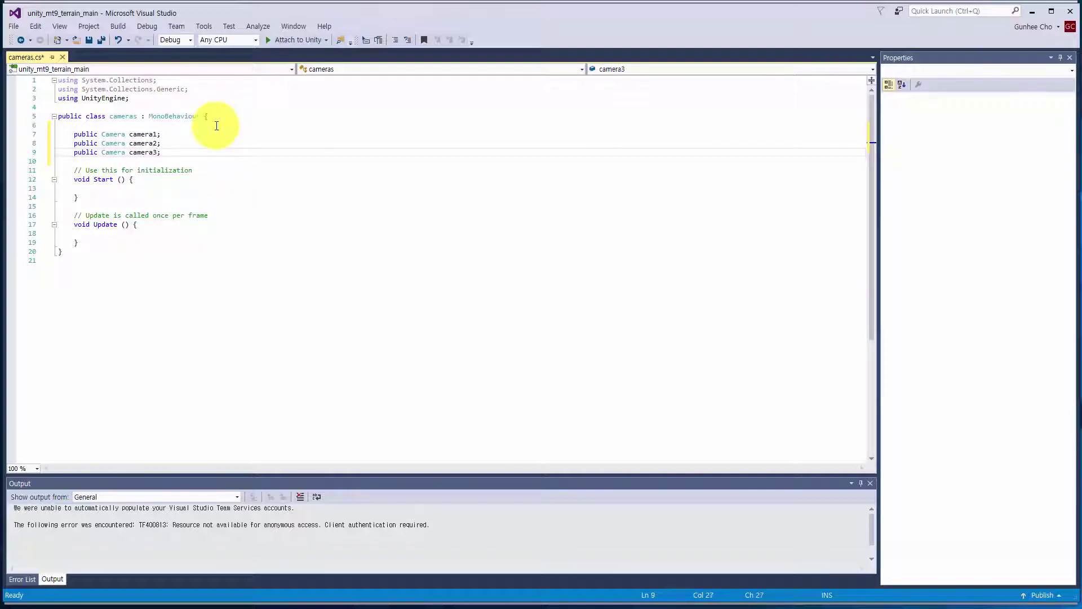
Step: Declare a private Camera field named main_camera below the public camera fields
{"action": "key", "text": "Return"}
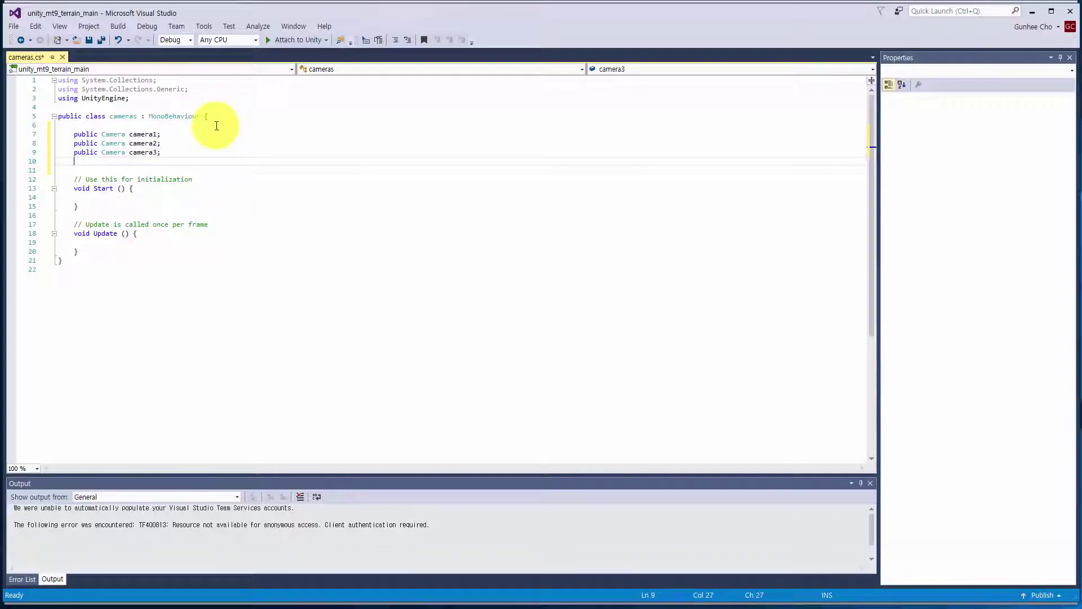
{"action": "type", "text": "private"}
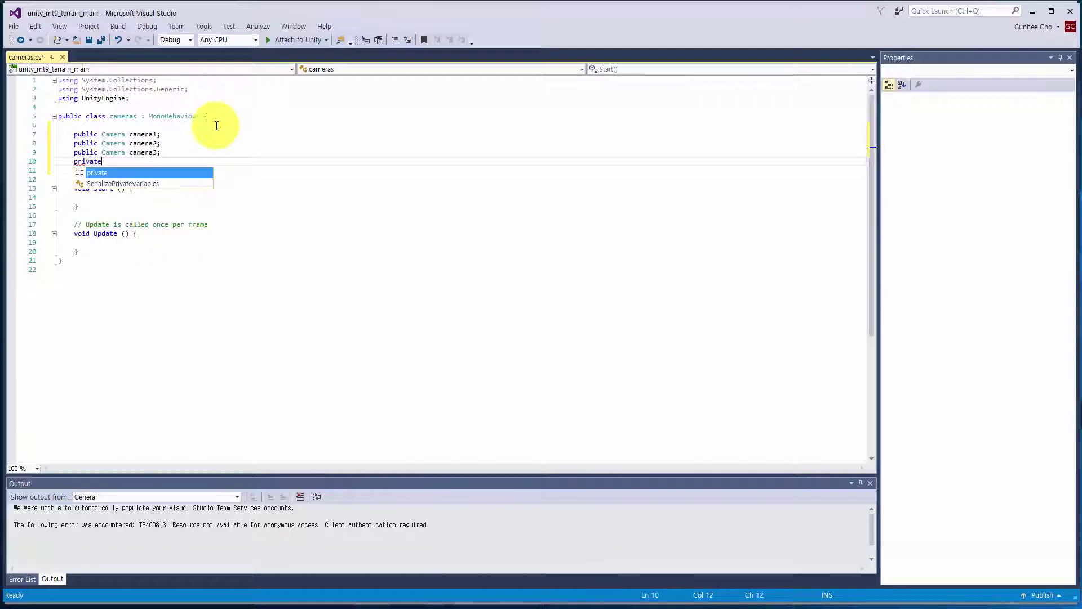
{"action": "type", "text": " Ca"}
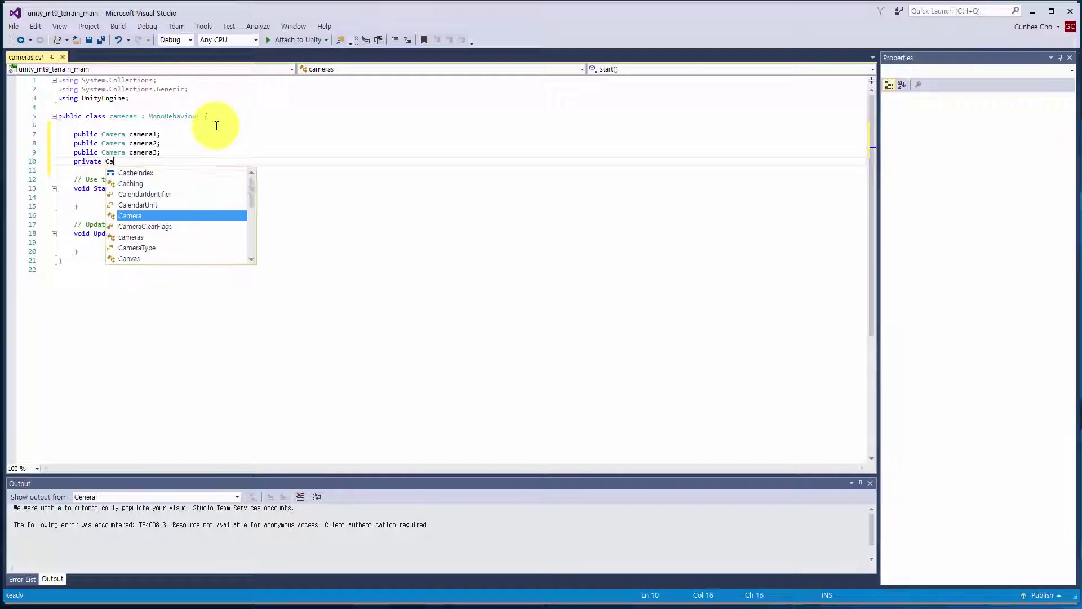
{"action": "type", "text": "mera"}
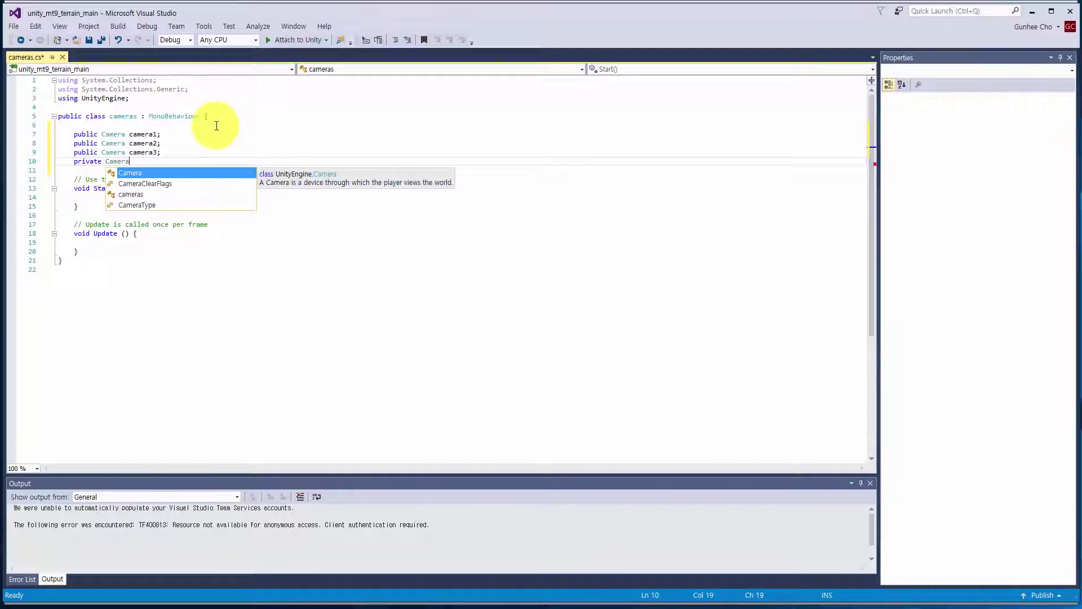
{"action": "type", "text": " main_camera;"}
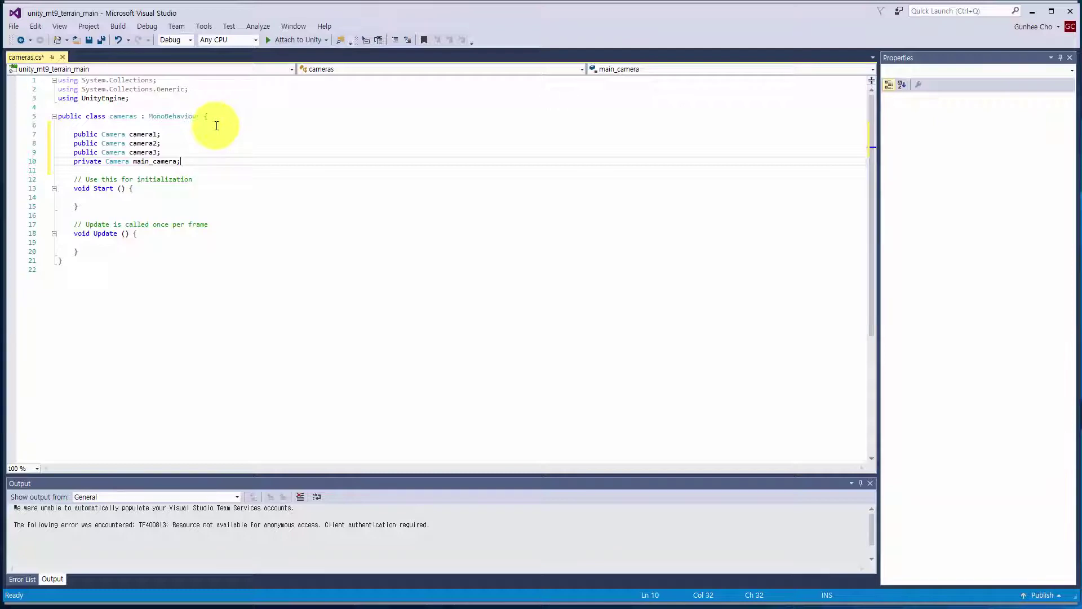
Step: Create an empty public void method move_camera(int idx) between the Start and Update methods
{"action": "left_click", "coordinate": [128, 211]}
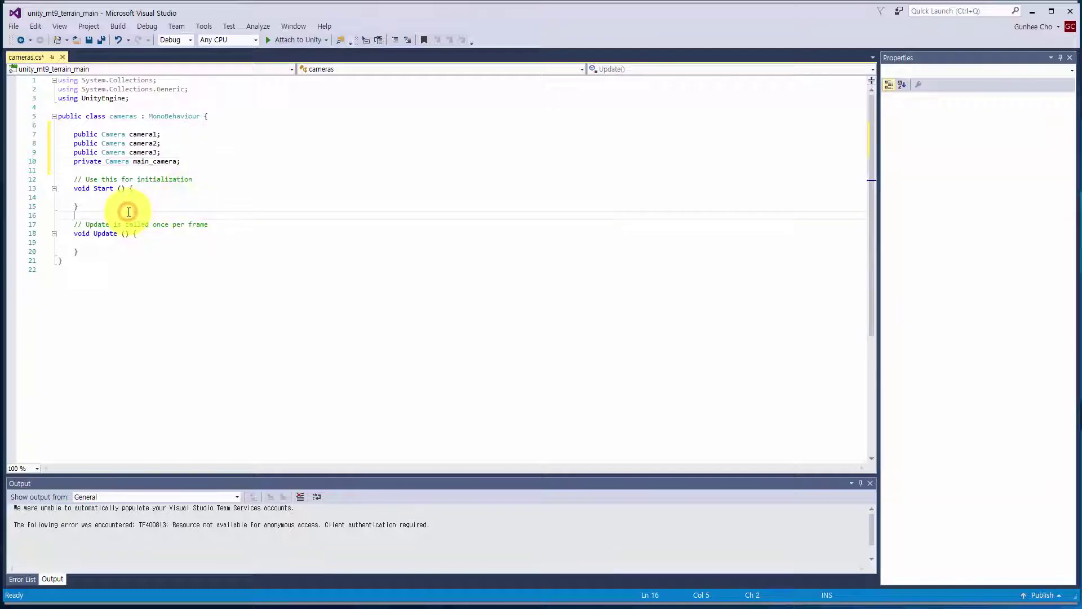
{"action": "key", "text": "Return"}
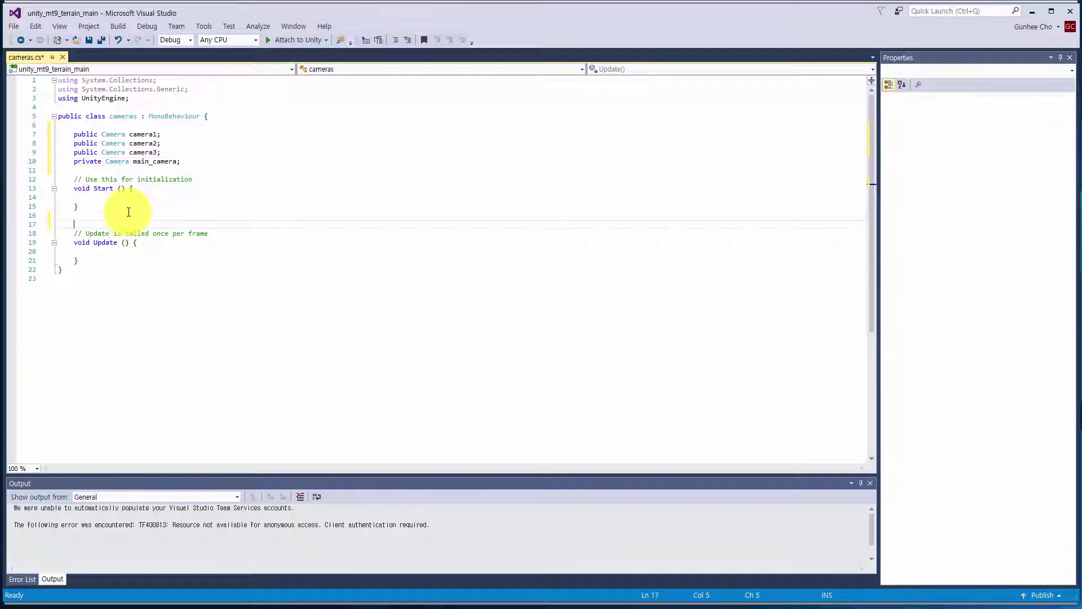
{"action": "key", "text": "Return"}
{"action": "key", "text": "Up"}
{"action": "type", "text": "pub"}
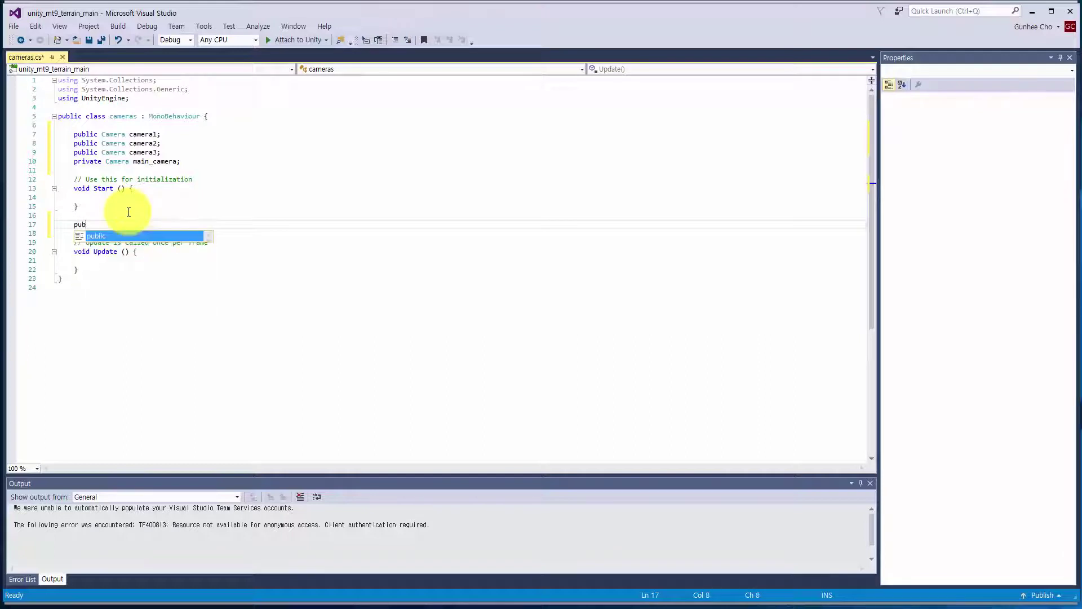
{"action": "type", "text": "lic v"}
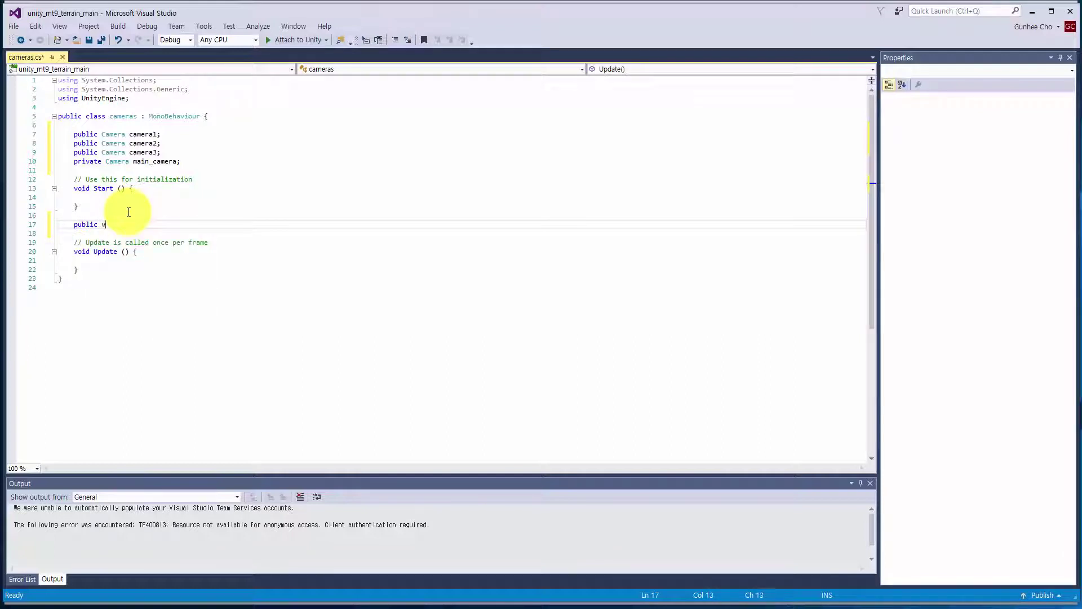
{"action": "type", "text": "oid"}
{"action": "key", "text": "Escape"}
{"action": "type", "text": "Movie"}
{"action": "key", "text": "BackSpace"}
{"action": "key", "text": "BackSpace"}
{"action": "key", "text": "BackSpace"}
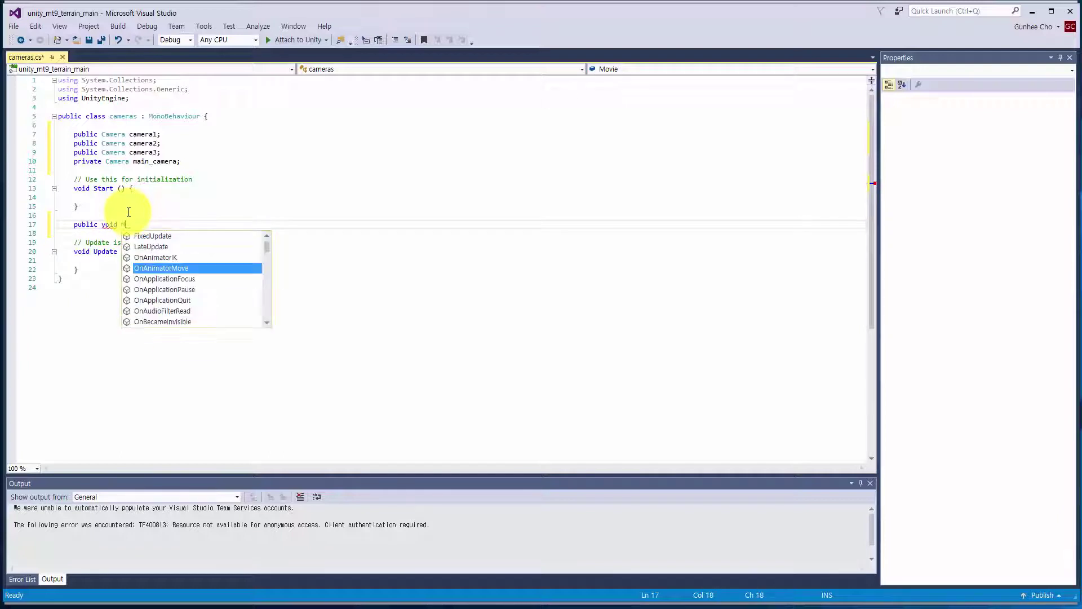
{"action": "type", "text": "move_"}
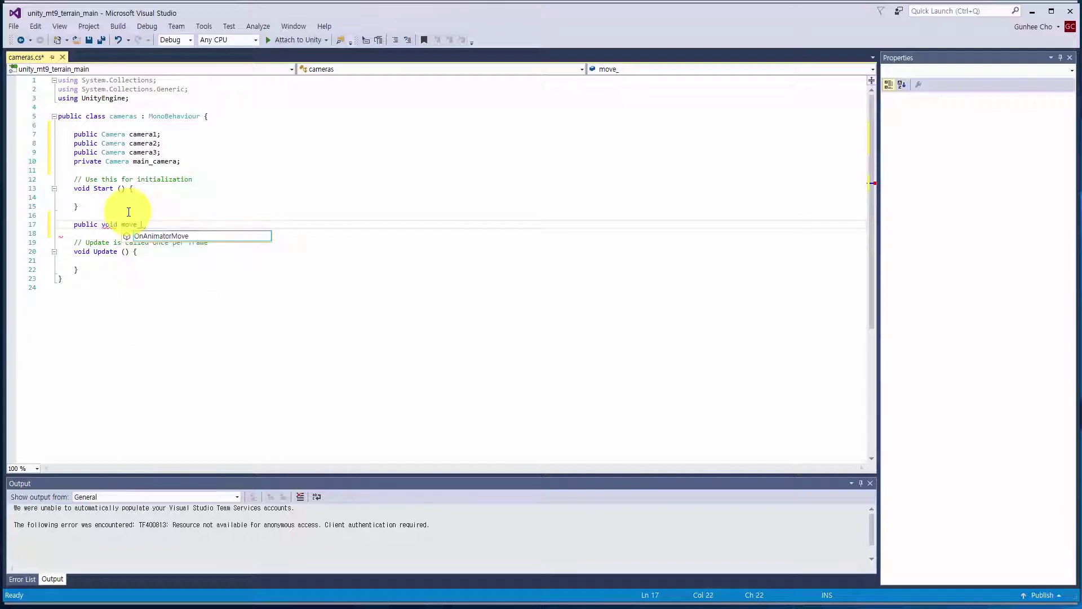
{"action": "type", "text": "camera("}
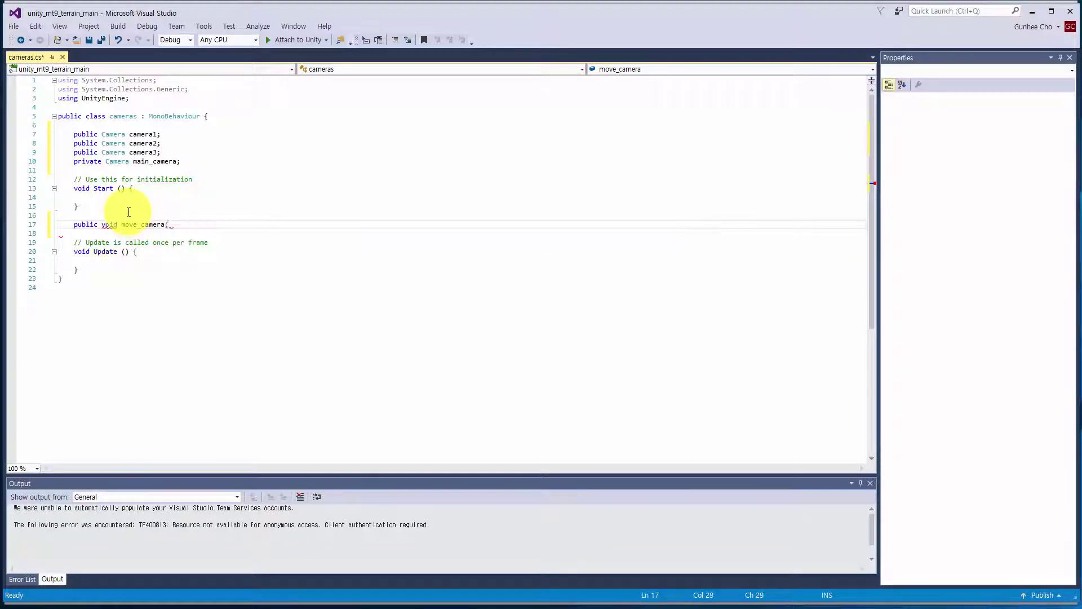
{"action": "type", "text": "int idx) {"}
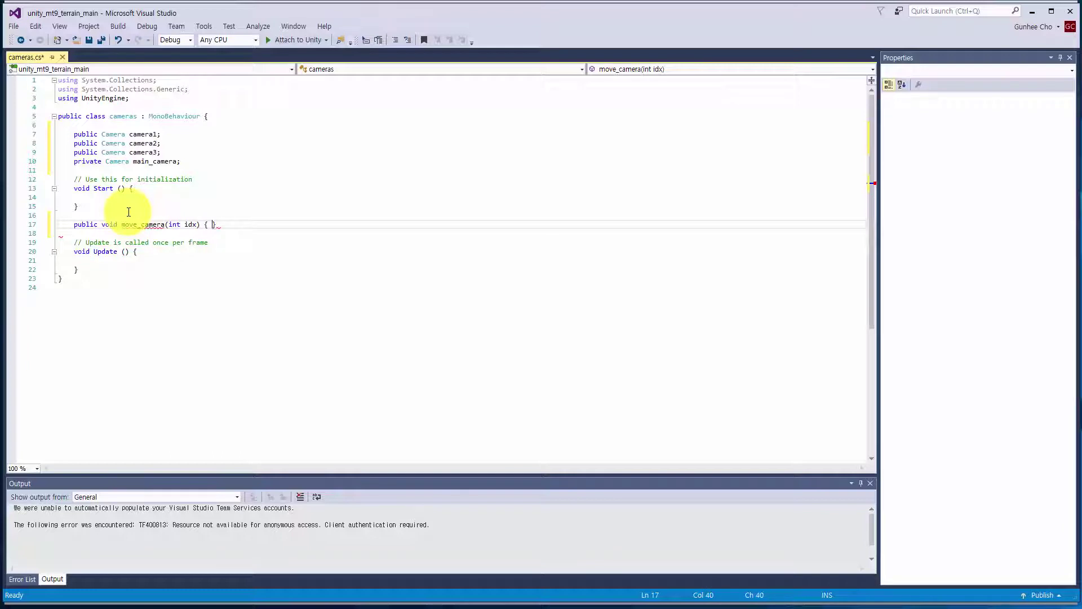
{"action": "key", "text": "Return"}
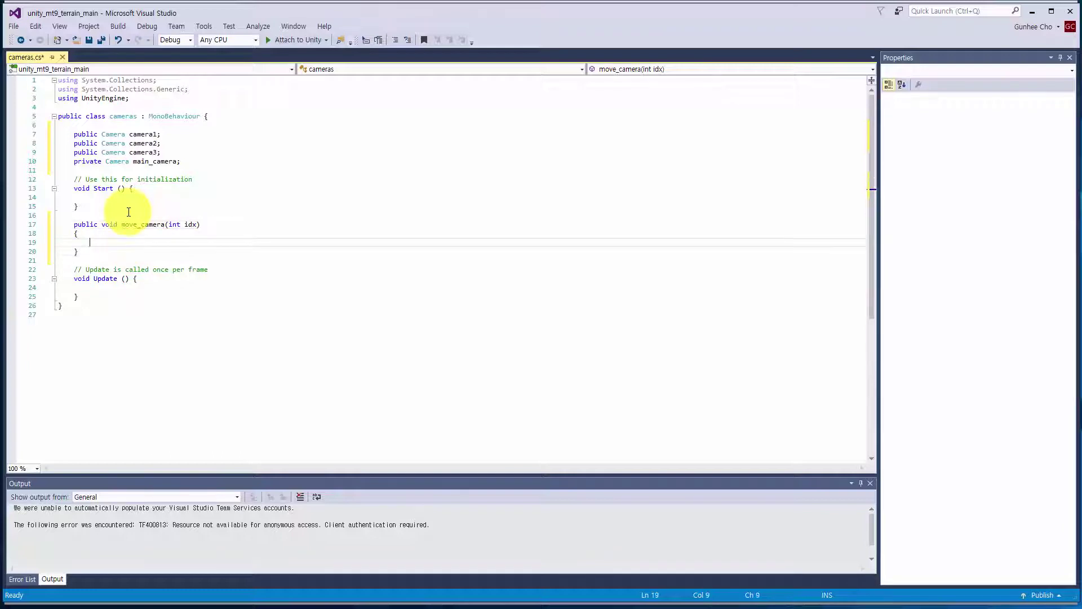
Step: Assign Camera.main to main_camera as the first statement of move_camera
{"action": "type", "text": "main_"}
{"action": "key", "text": "Tab"}
{"action": "type", "text": "= Came"}
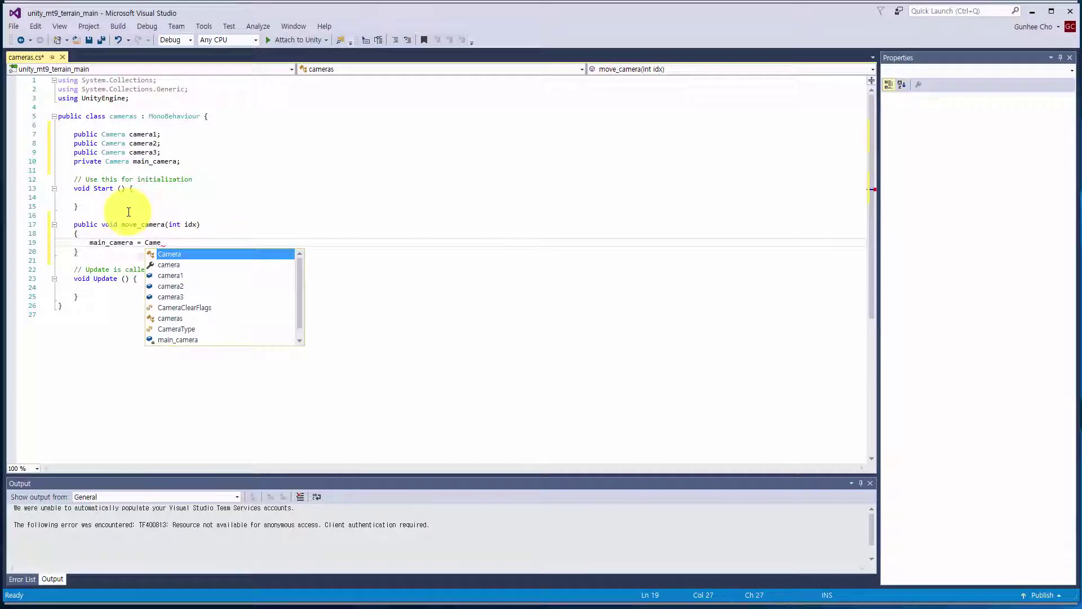
{"action": "key", "text": "Tab"}
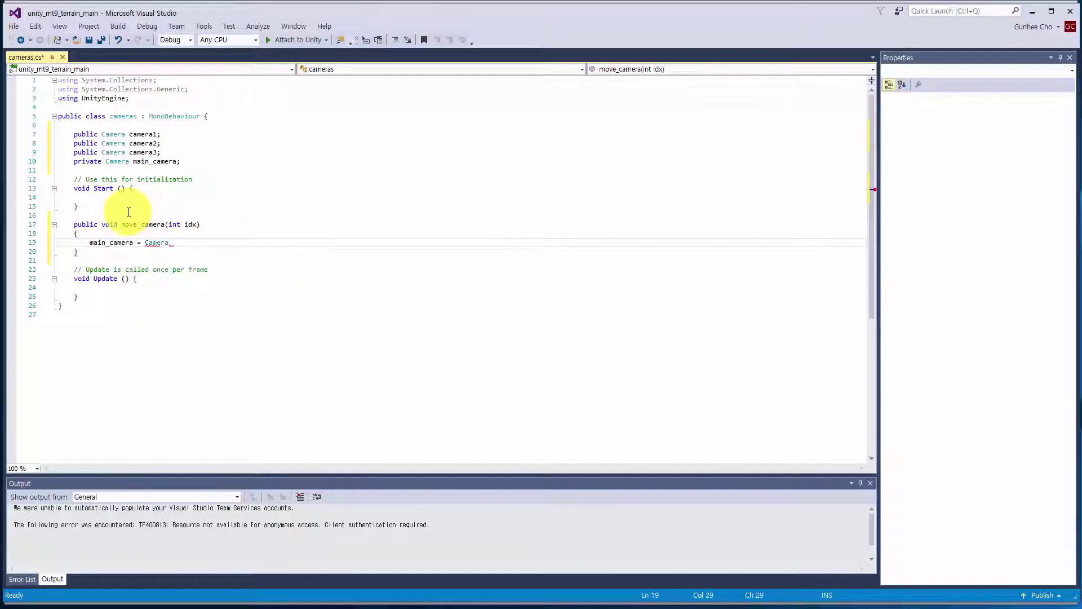
{"action": "type", "text": ".main;"}
Step: Add a Debug.Log statement to move_camera that logs "move" + idx
{"action": "key", "text": "Return"}
{"action": "type", "text": "Deu"}
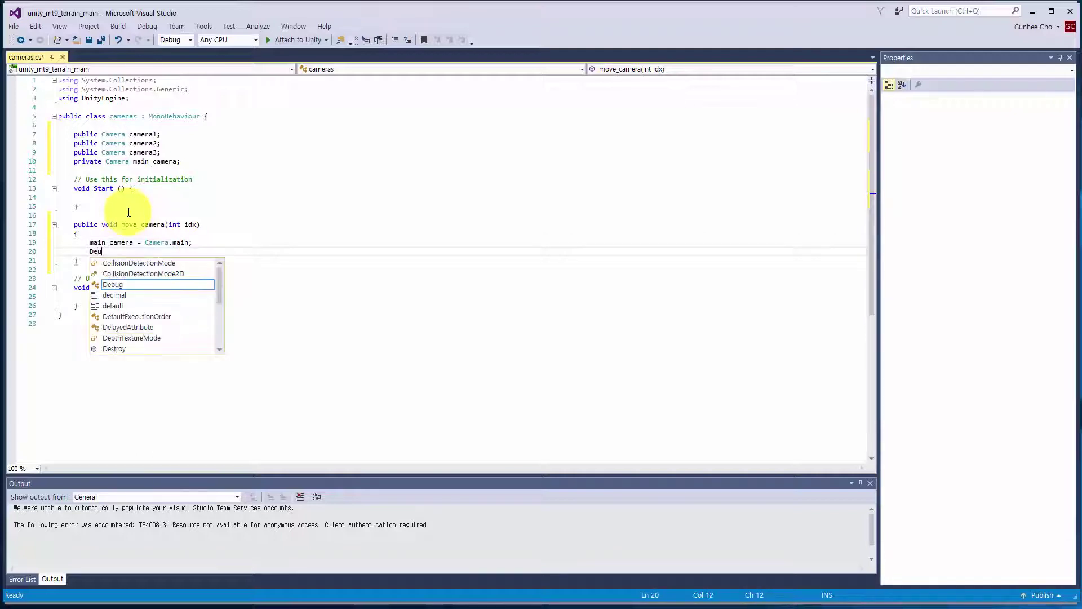
{"action": "key", "text": "Tab"}
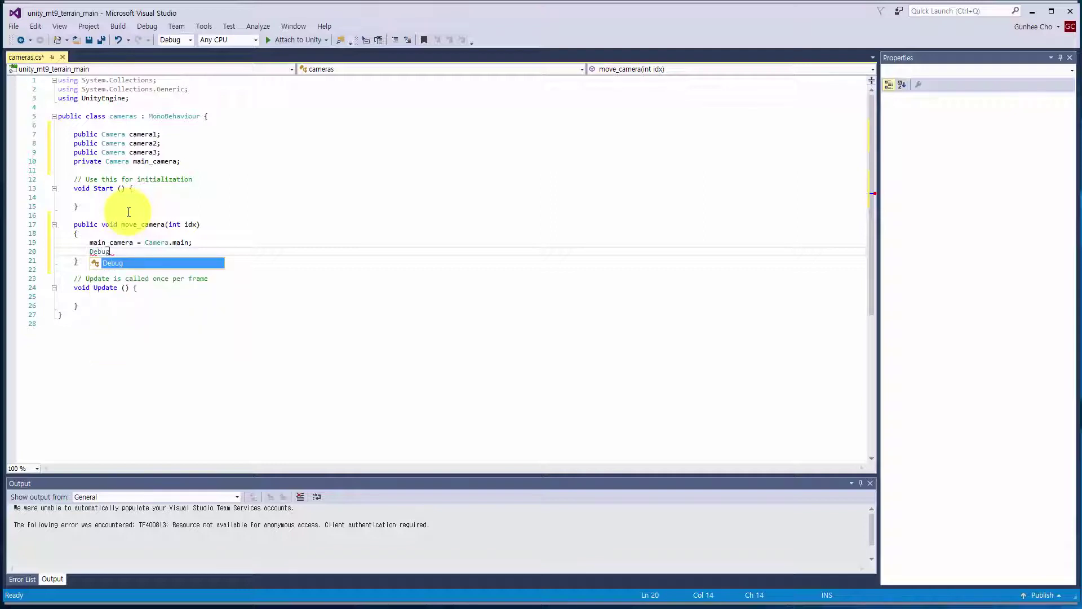
{"action": "type", "text": ".Lo"}
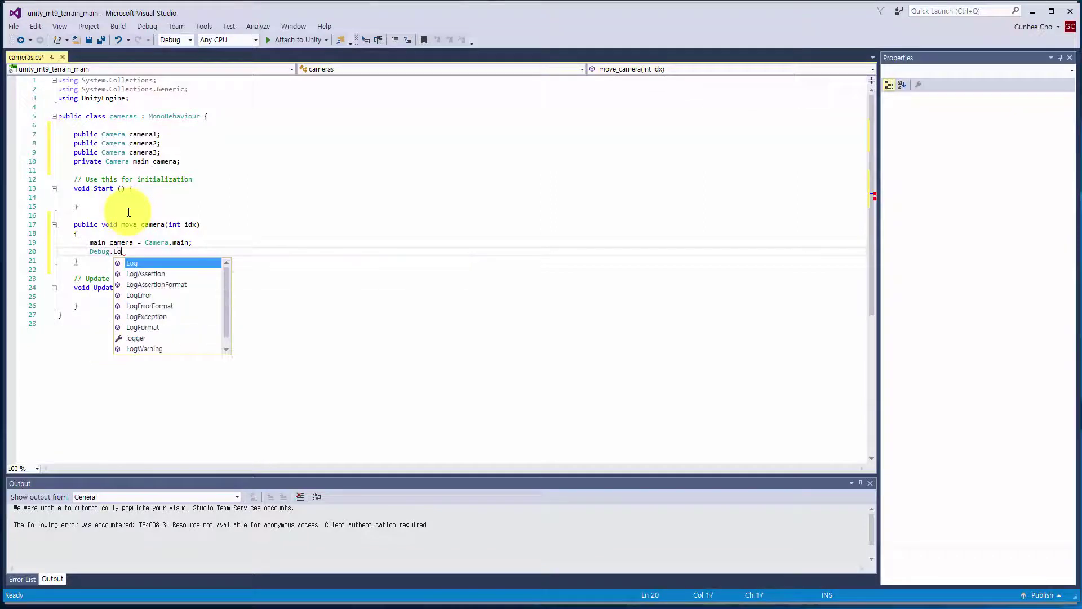
{"action": "key", "text": "Tab"}
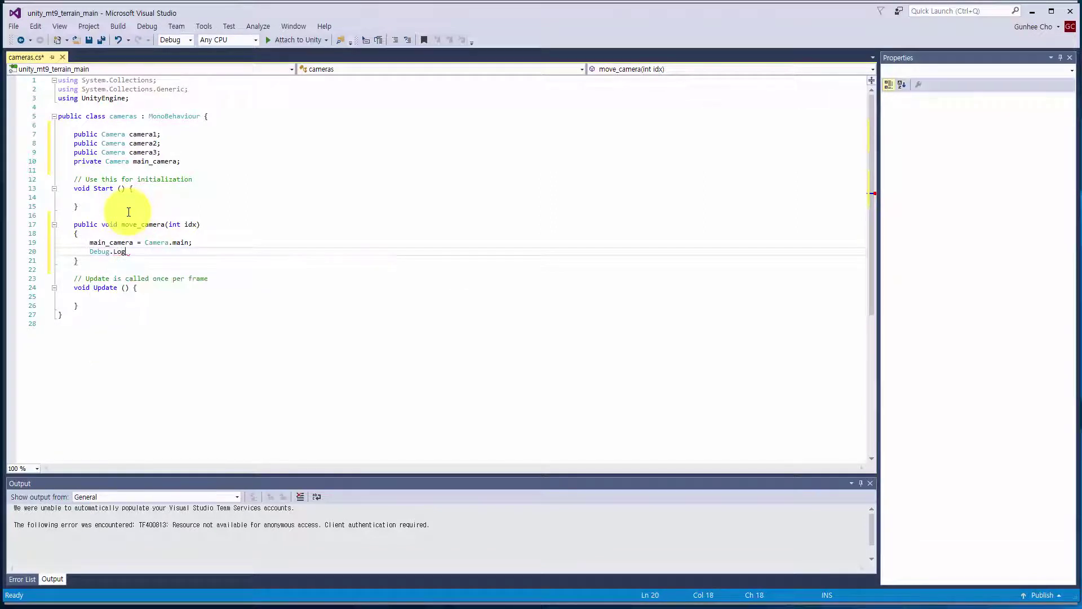
{"action": "type", "text": "(\"move\""}
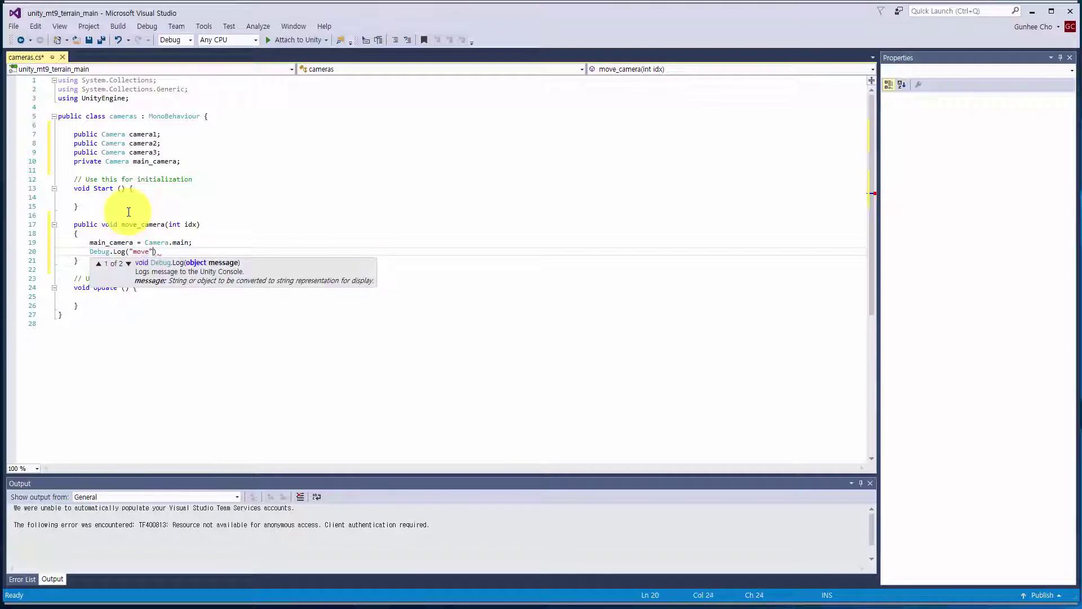
{"action": "type", "text": "+idx"}
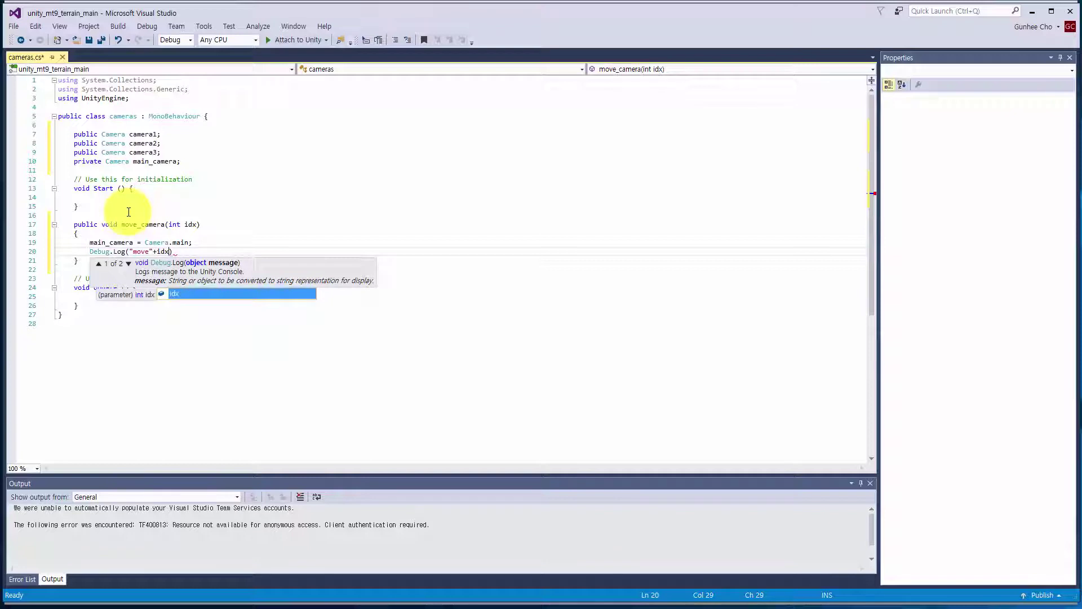
{"action": "key", "text": "Escape"}
{"action": "type", "text": ");"}
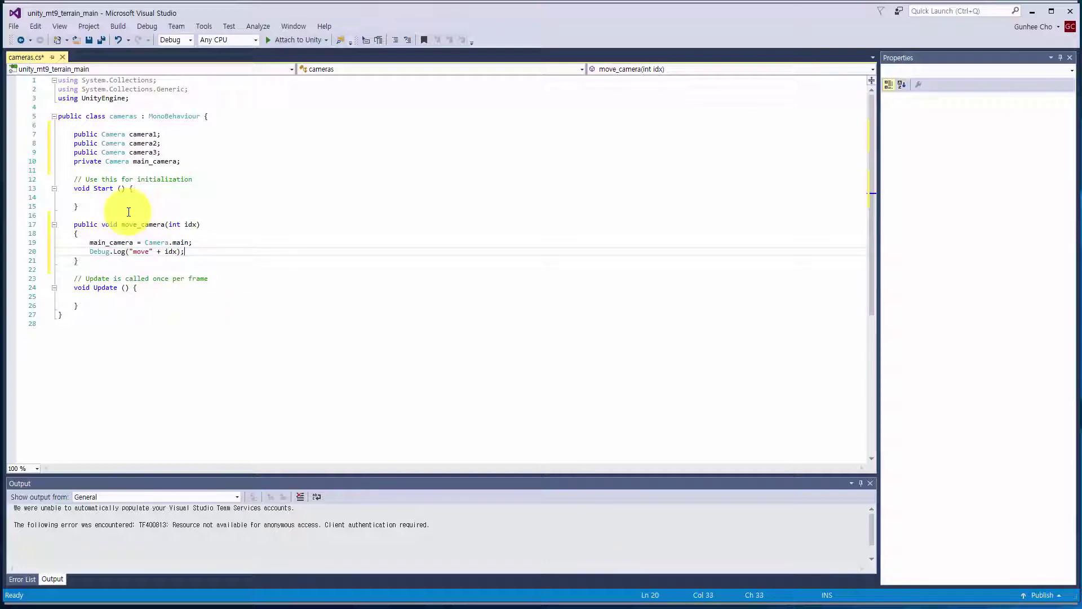
Step: Declare a local Camera variable targetCamera initialised to camera1 below the log statement in move_camera
{"action": "key", "text": "Return"}
{"action": "type", "text": "Camera"}
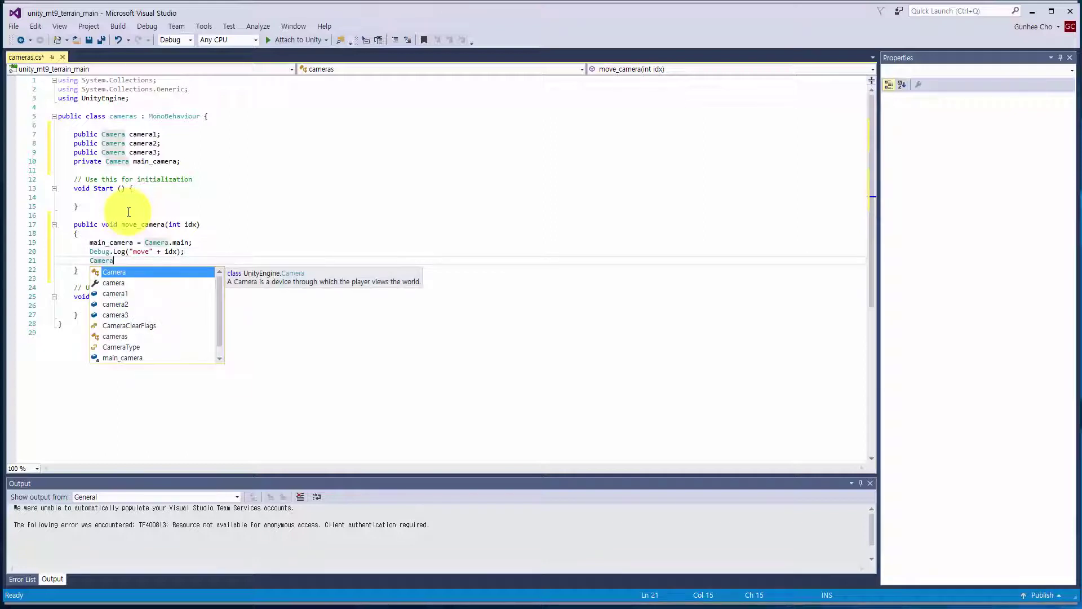
{"action": "key", "text": "Escape"}
{"action": "type", "text": "ta"}
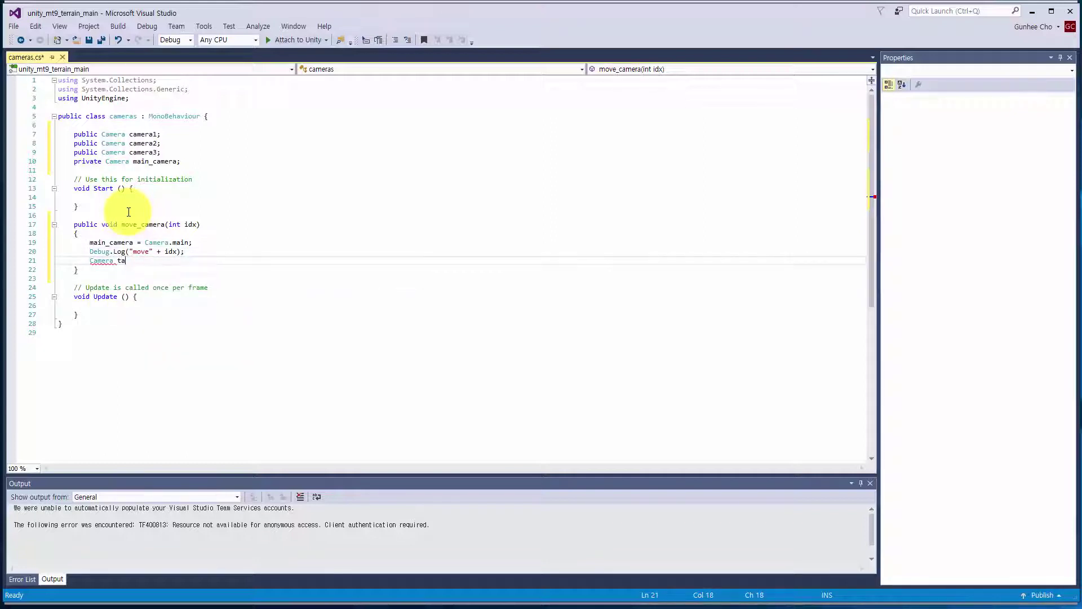
{"action": "type", "text": "rgetCamera = C"}
{"action": "key", "text": "BackSpace"}
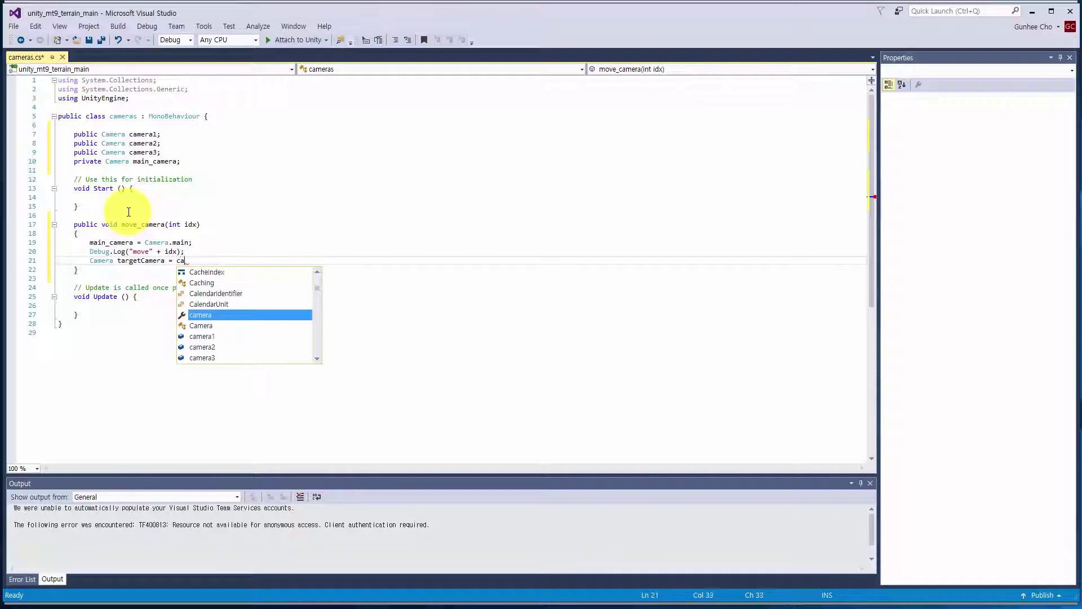
{"action": "type", "text": "camera1;"}
{"action": "key", "text": "Return"}
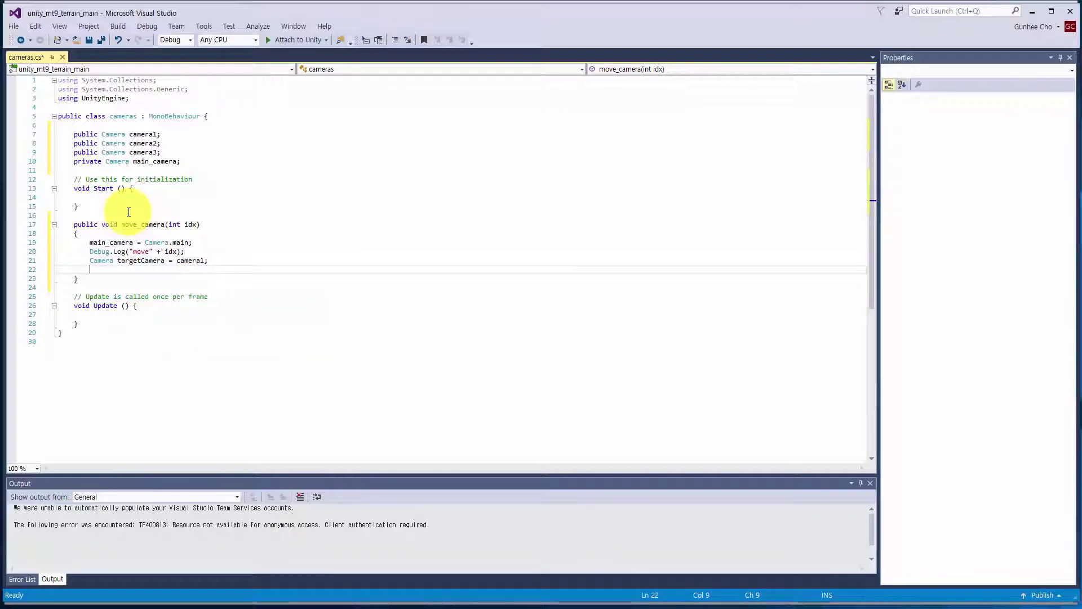
Step: Add a switch (idx) block with braces below the targetCamera declaration in move_camera
{"action": "type", "text": "swi"}
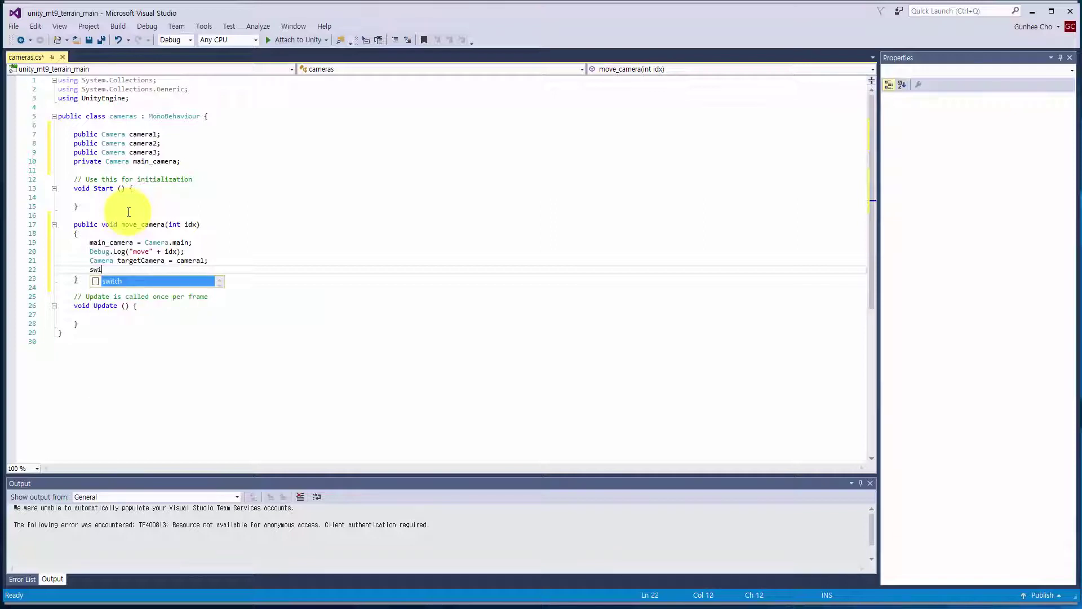
{"action": "type", "text": "tch("}
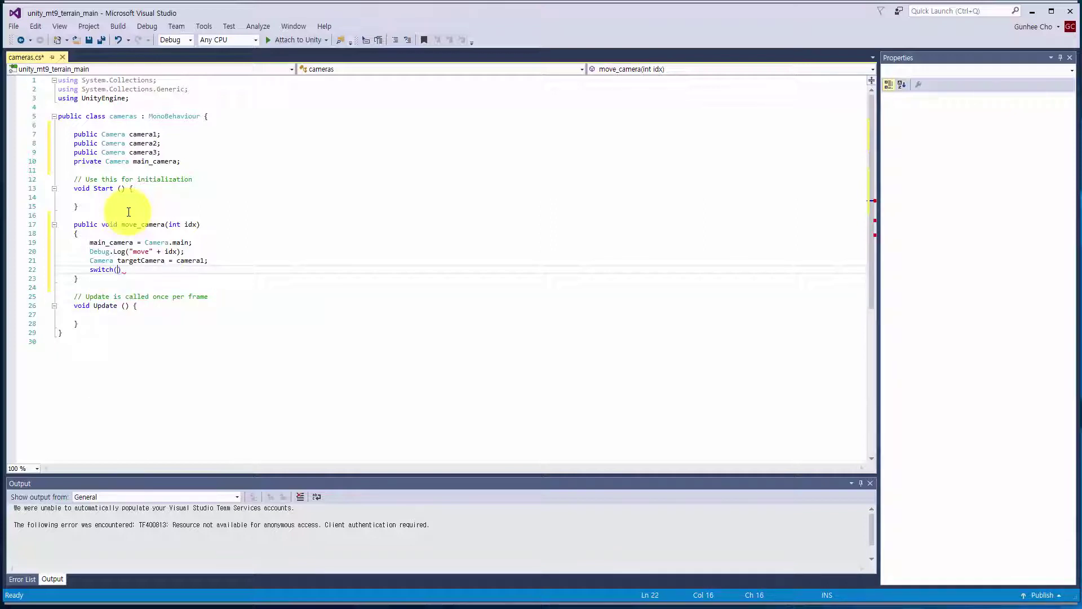
{"action": "type", "text": "idx"}
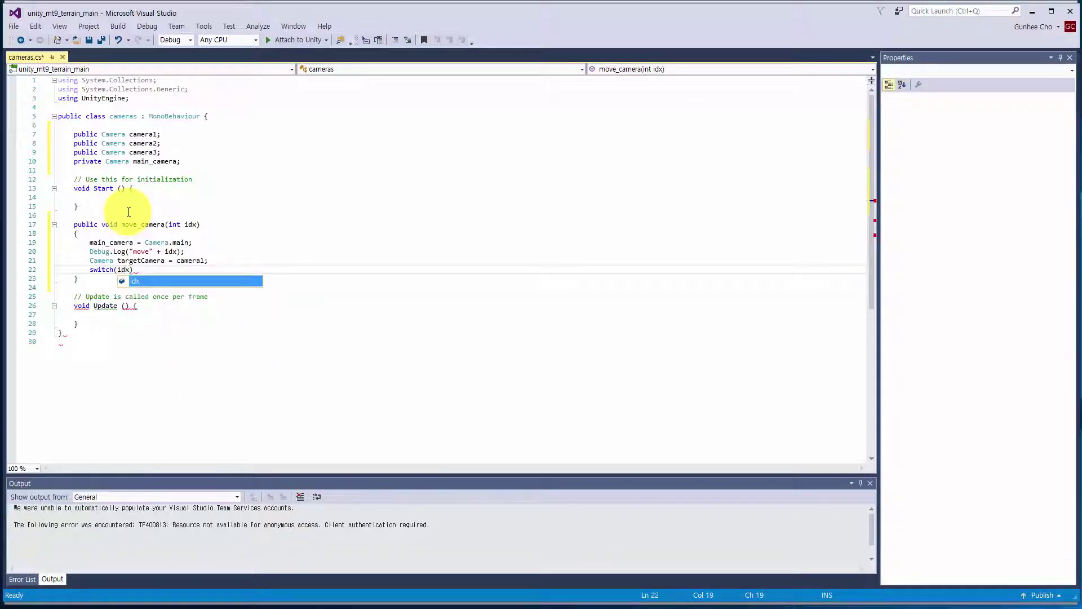
{"action": "type", "text": ")"}
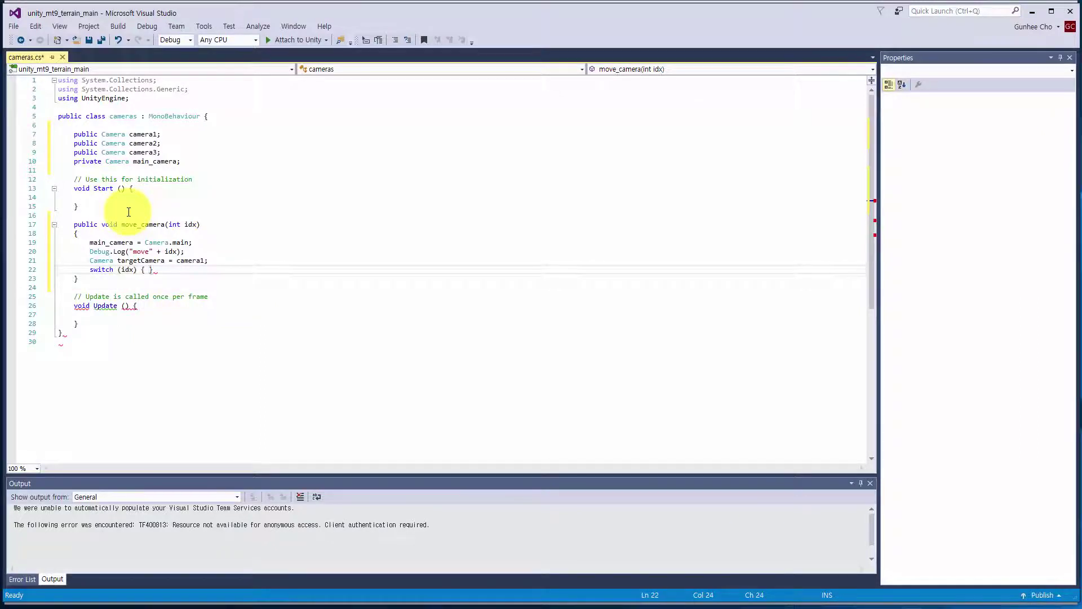
{"action": "type", "text": "{"}
{"action": "key", "text": "Return"}
Step: Enter a case1: label inside the switch block, followed by the indented statement targetCamera = camera1;
{"action": "type", "text": "case1:"}
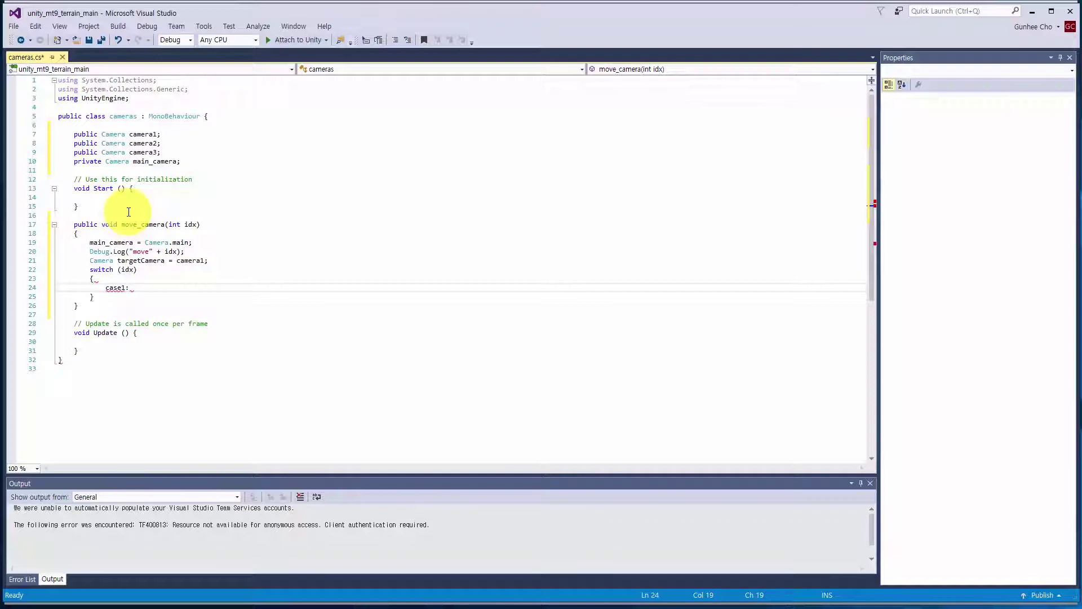
{"action": "key", "text": "Return"}
{"action": "type", "text": "target"}
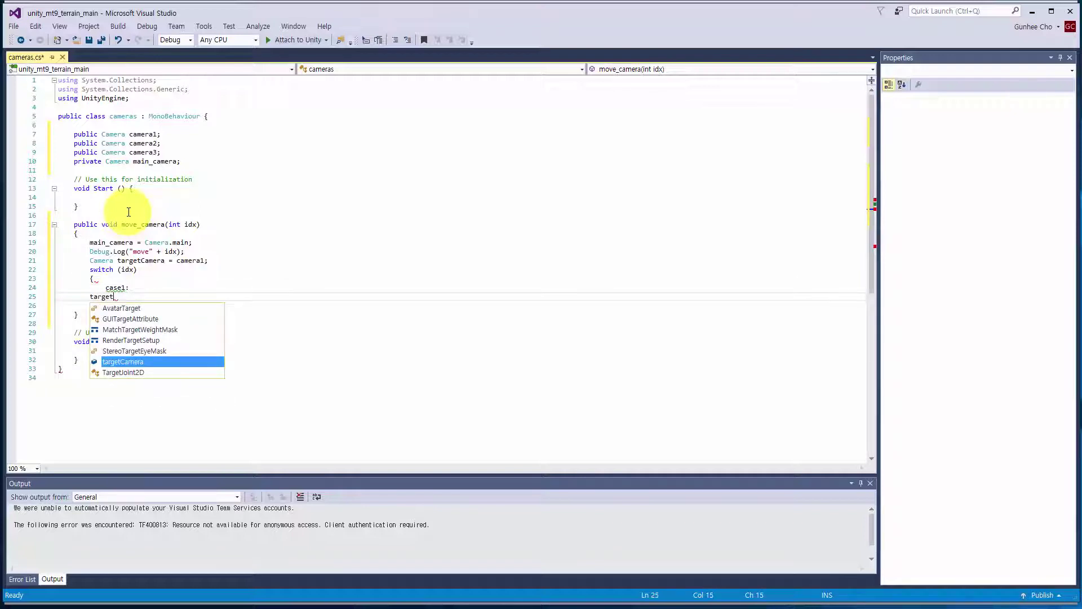
{"action": "key", "text": "Tab"}
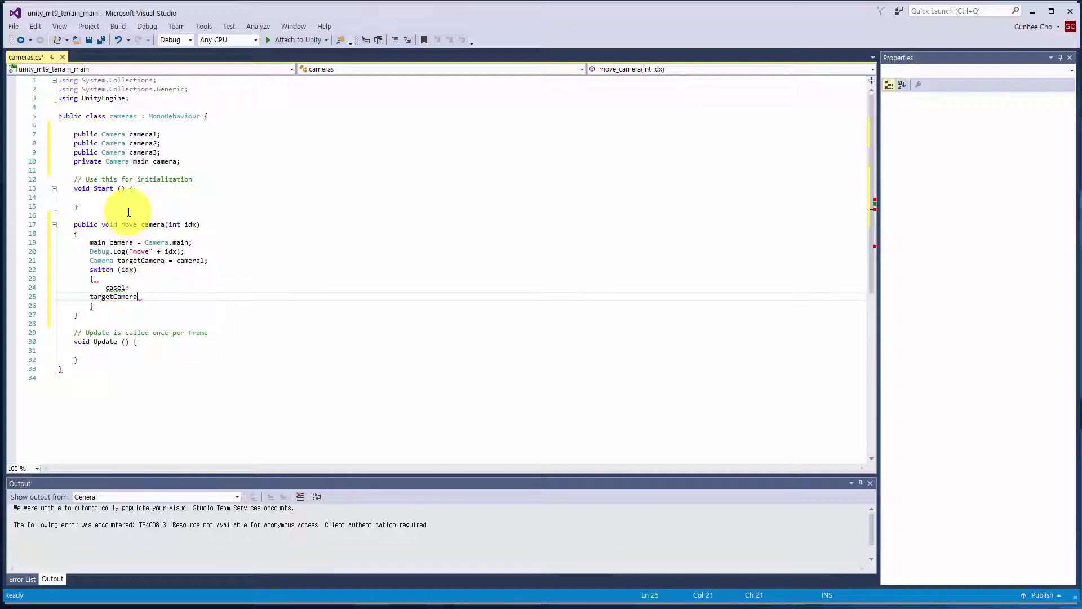
{"action": "type", "text": "= camera1"}
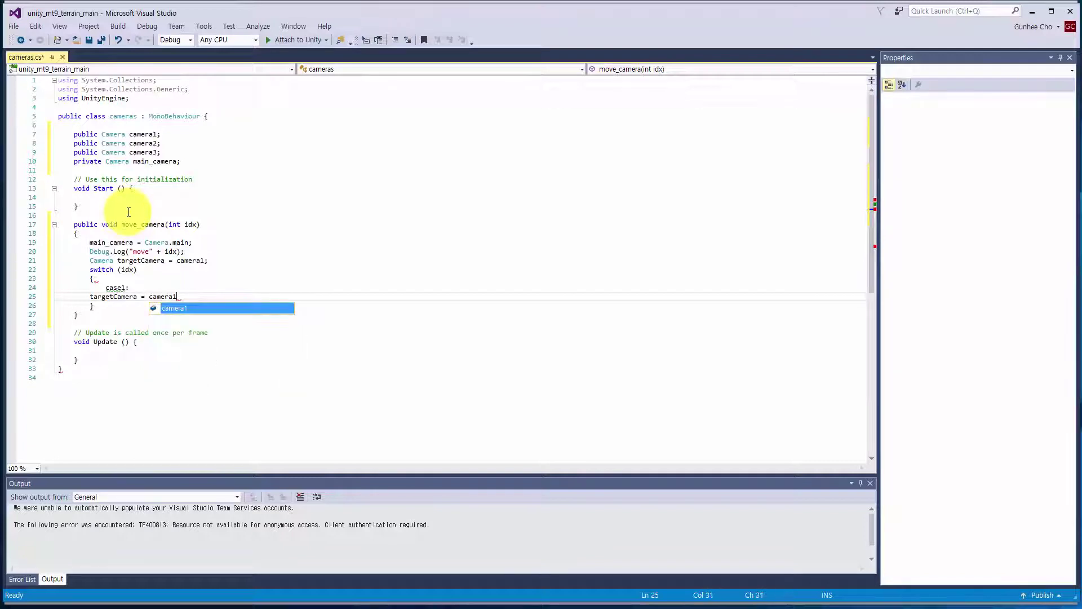
{"action": "type", "text": ";"}
{"action": "key", "text": "Home"}
{"action": "key", "text": "Tab"}
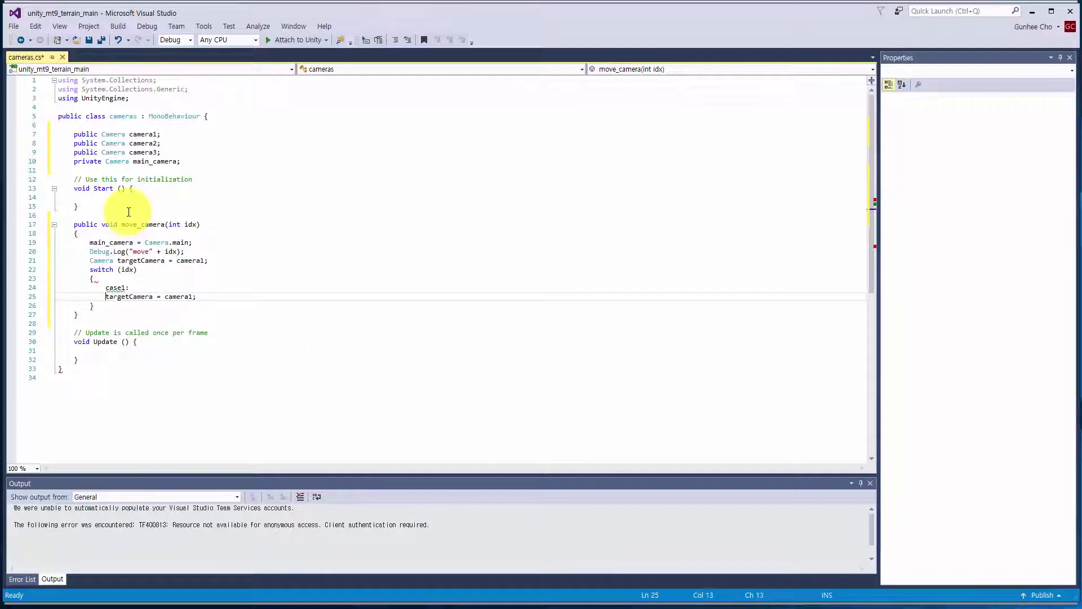
Step: Correct the first switch label to case 1: and close that case with a break; statement
{"action": "key", "text": "Up"}
{"action": "key", "text": "Right"}
{"action": "key", "text": "Right"}
{"action": "key", "text": "Right"}
{"action": "key", "text": "Right"}
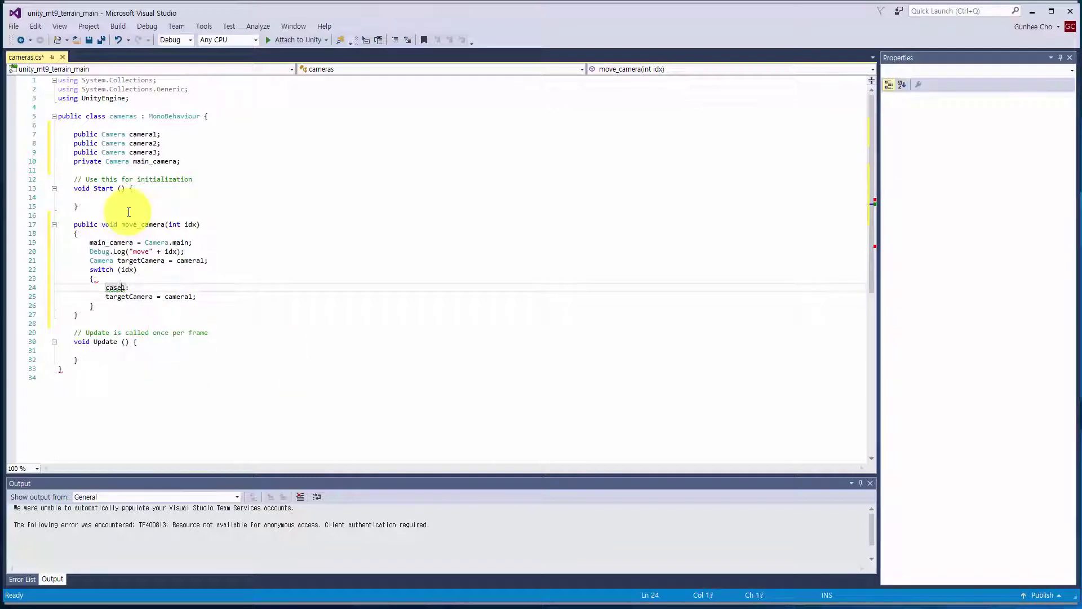
{"action": "key", "text": "Down"}
{"action": "key", "text": "End"}
{"action": "key", "text": "Return"}
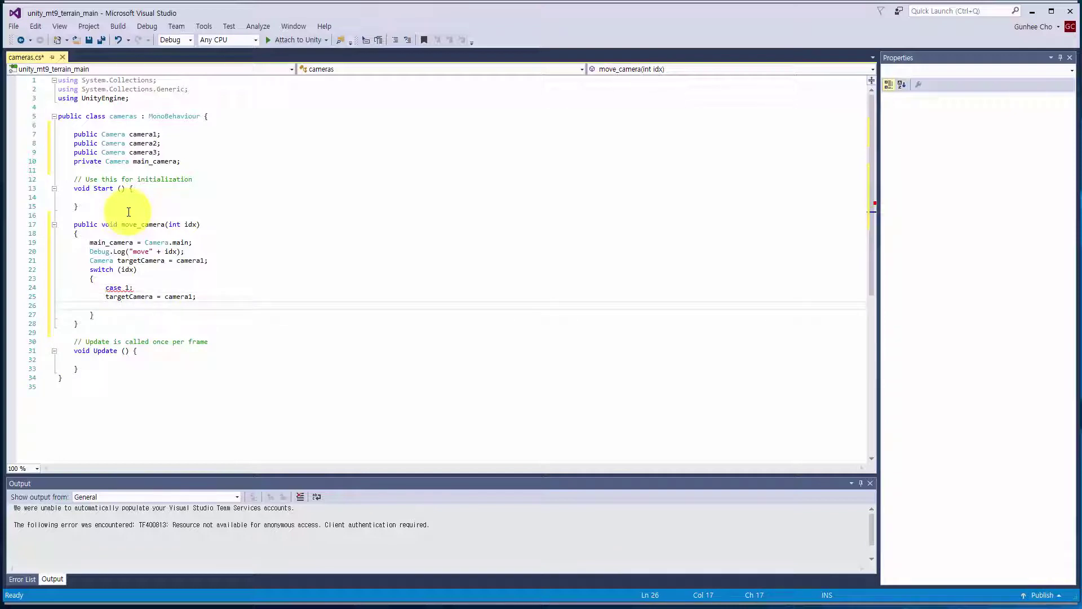
{"action": "key", "text": "Tab"}
{"action": "type", "text": "break;"}
{"action": "key", "text": "Return"}
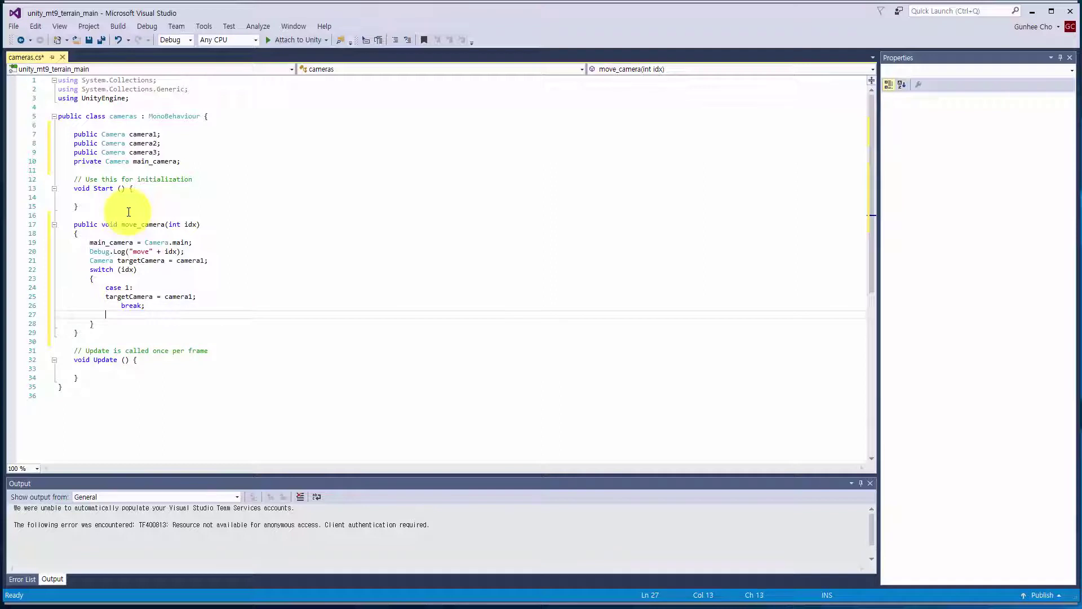
Step: Add a case 2: label after the break and indent case 1's targetCamera assignment one level deeper
{"action": "type", "text": "case 2:"}
{"action": "key", "text": "Return"}
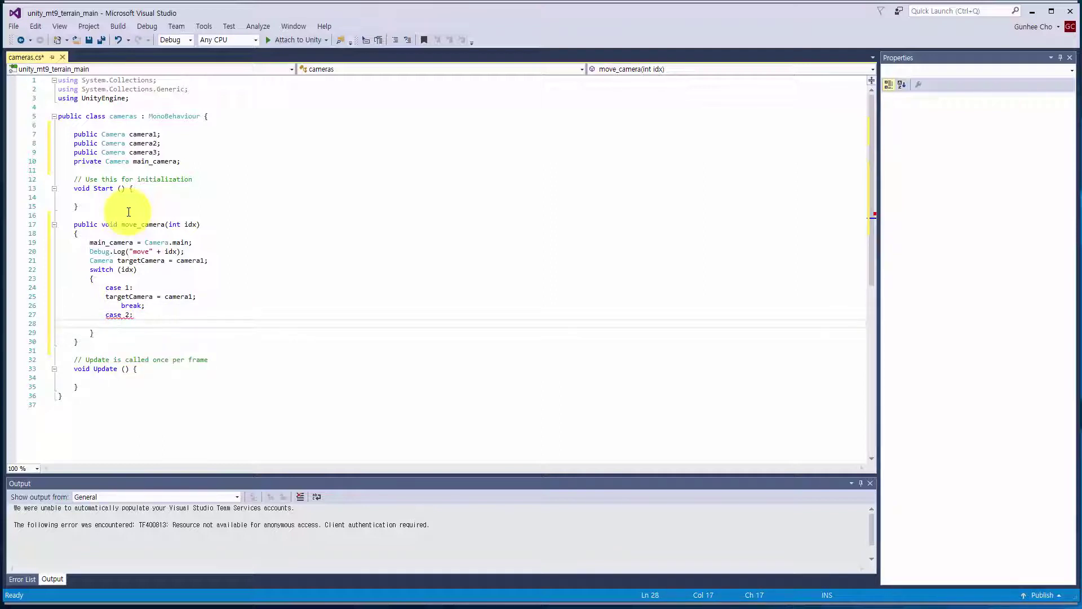
{"action": "key", "text": "Up"}
{"action": "key", "text": "Up"}
{"action": "key", "text": "Up"}
{"action": "key", "text": "Home"}
{"action": "key", "text": "Tab"}
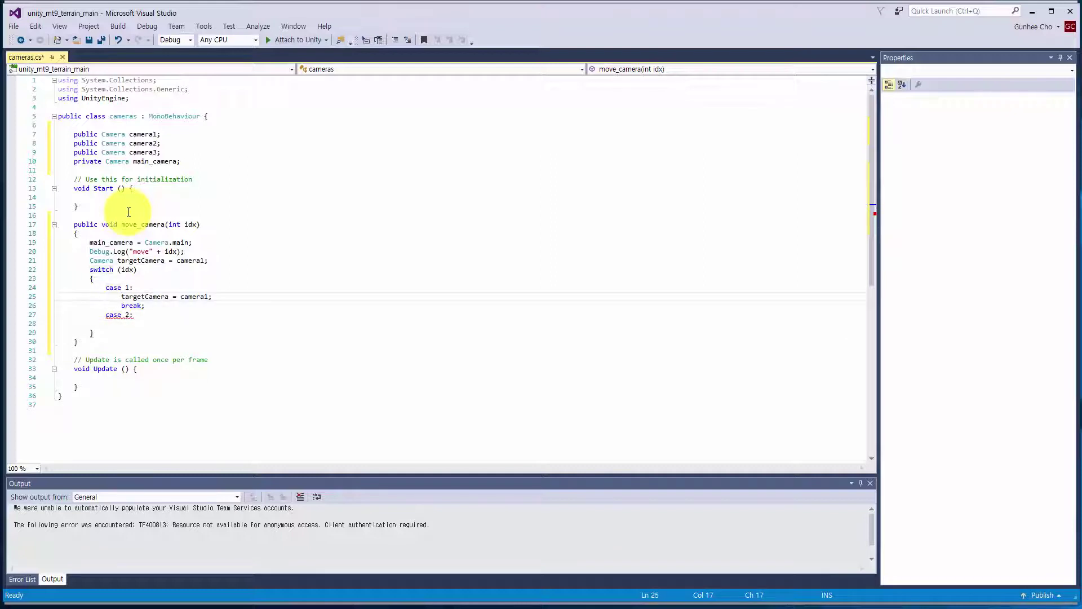
Step: Fill case 2 with the statement targetCamera = camera2; followed by break;
{"action": "key", "text": "Down"}
{"action": "key", "text": "Down"}
{"action": "key", "text": "Down"}
{"action": "type", "text": "targe"}
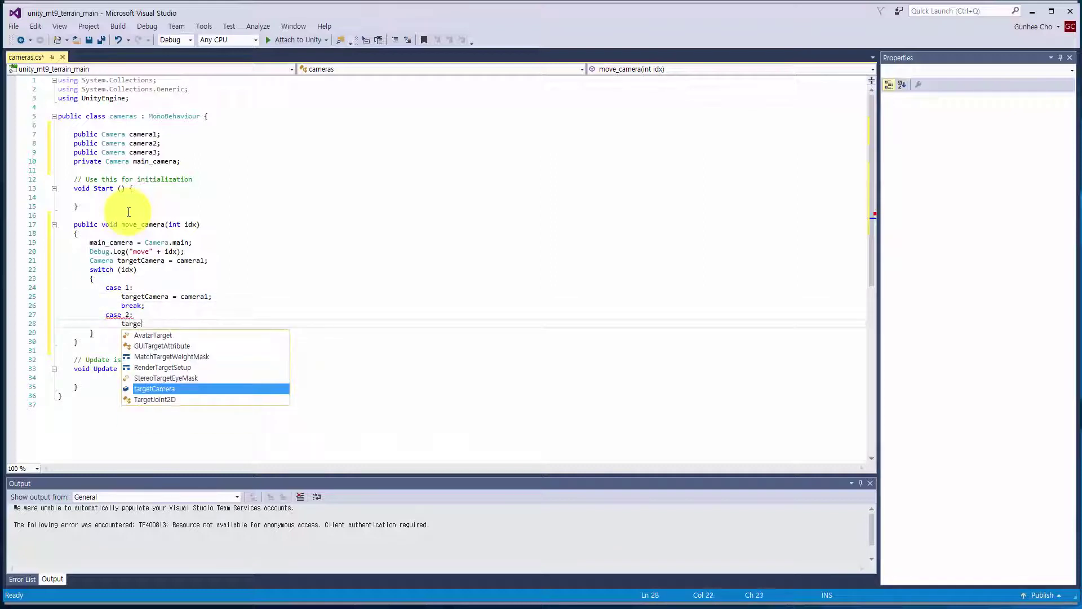
{"action": "type", "text": "tCamera = cam"}
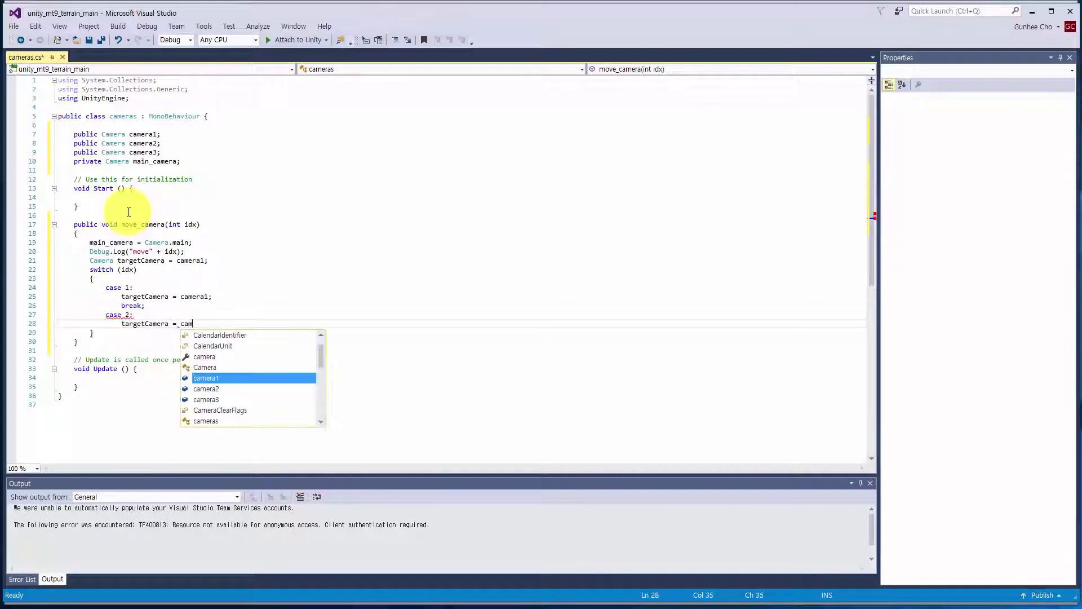
{"action": "type", "text": "era2;"}
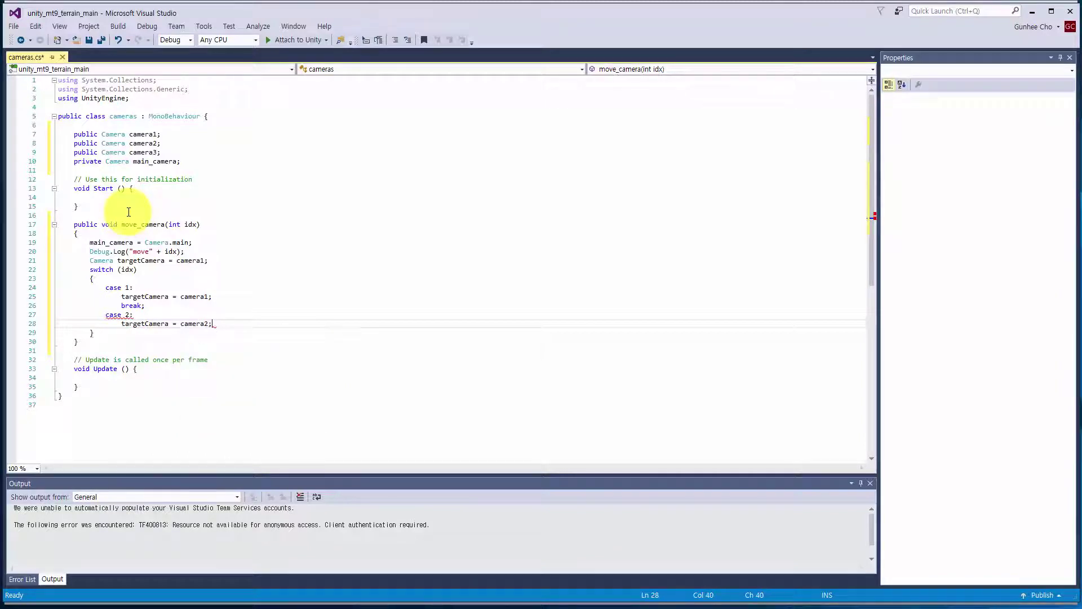
{"action": "key", "text": "Return"}
{"action": "type", "text": "break;"}
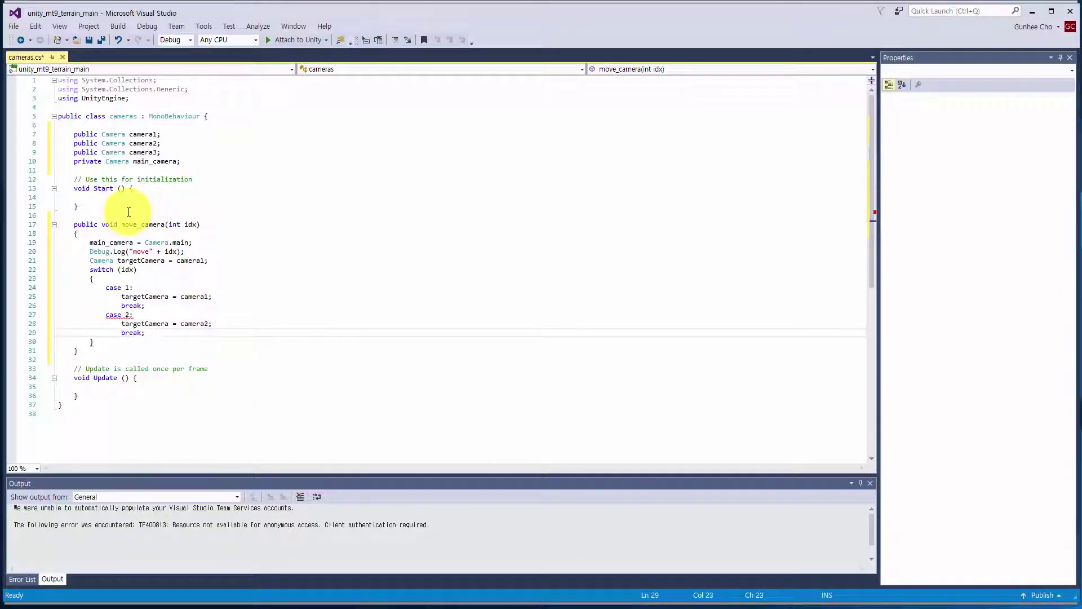
Step: Add a case 3: to the switch that assigns camera3 to targetCamera and ends with break;
{"action": "key", "text": "Return"}
{"action": "type", "text": "cas"}
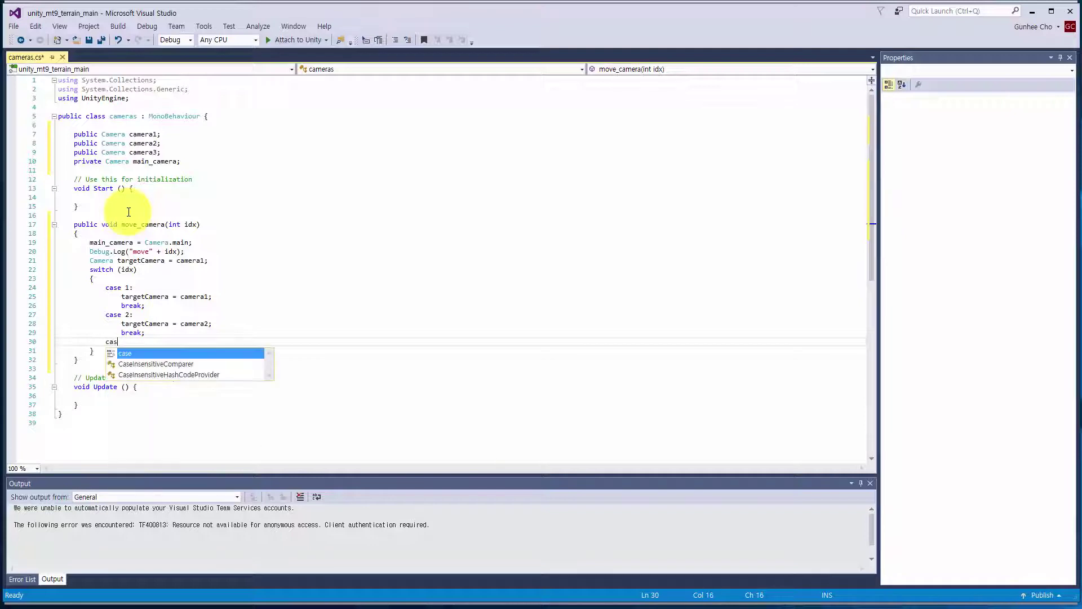
{"action": "type", "text": "e 3:"}
{"action": "key", "text": "Return"}
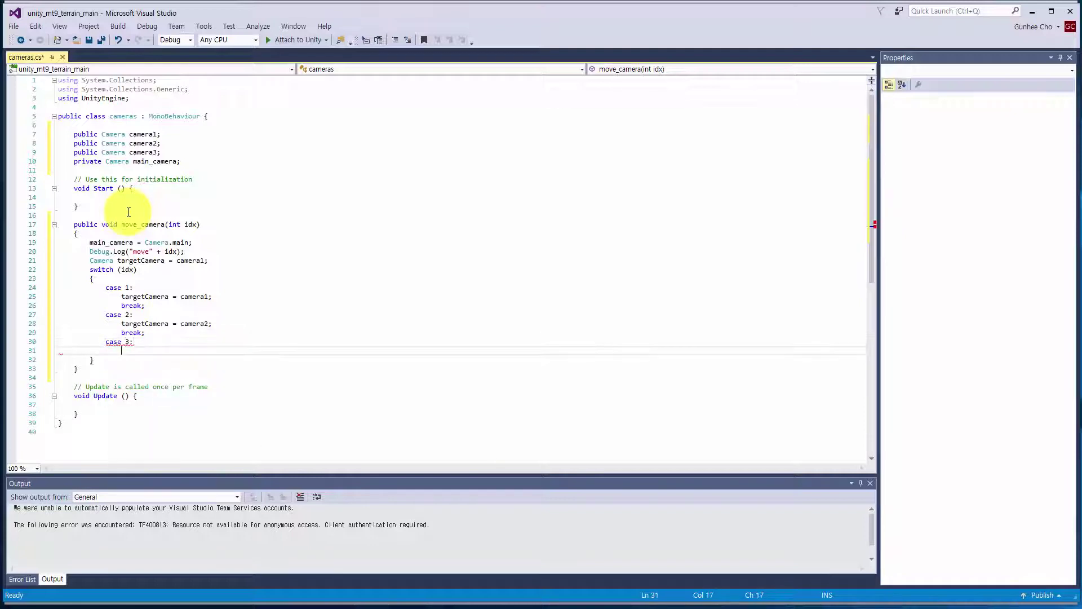
{"action": "type", "text": "target"}
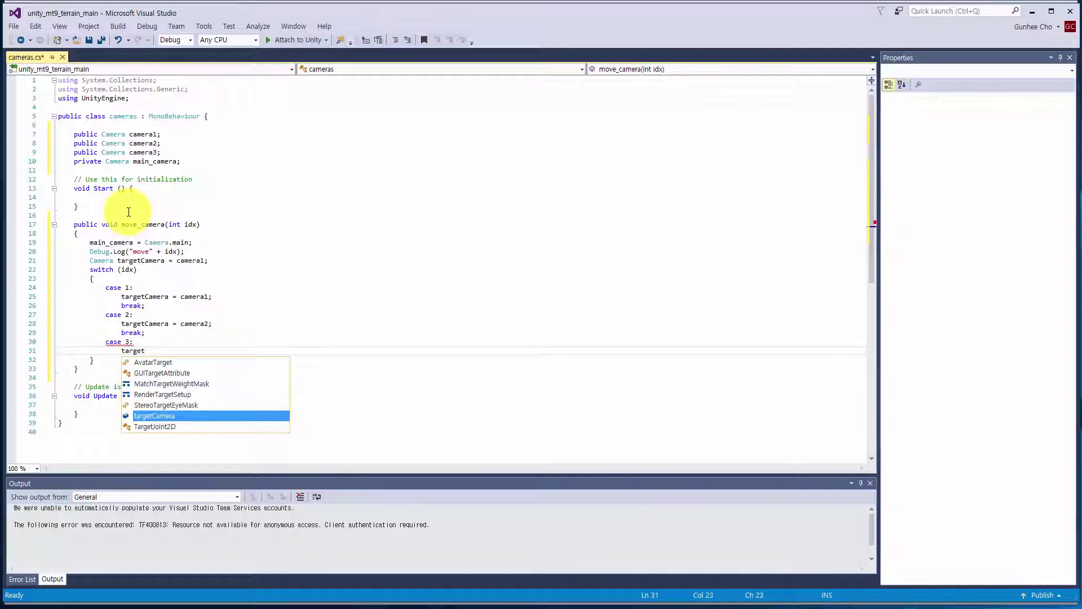
{"action": "key", "text": "Tab"}
{"action": "type", "text": "= camers"}
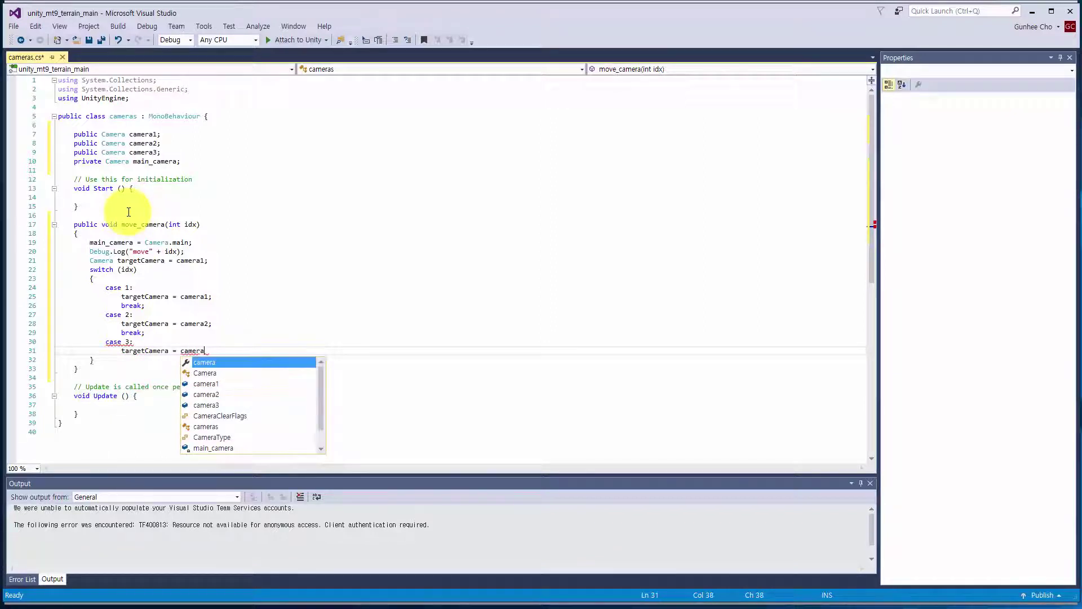
{"action": "key", "text": "BackSpace"}
{"action": "type", "text": "a3"}
{"action": "key", "text": "Tab"}
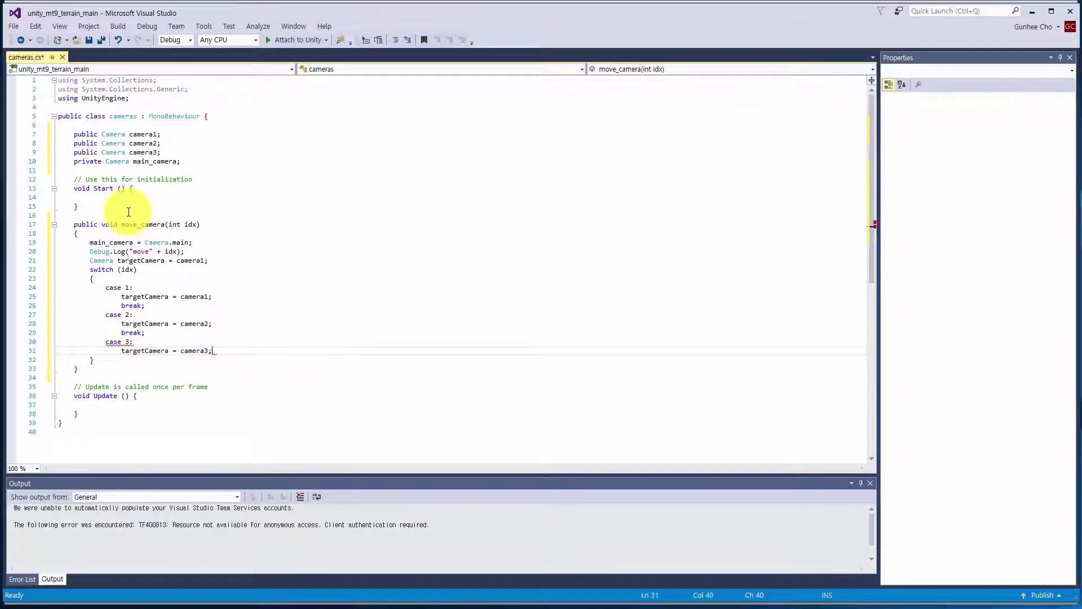
{"action": "type", "text": ";"}
{"action": "key", "text": "Return"}
{"action": "type", "text": "break"}
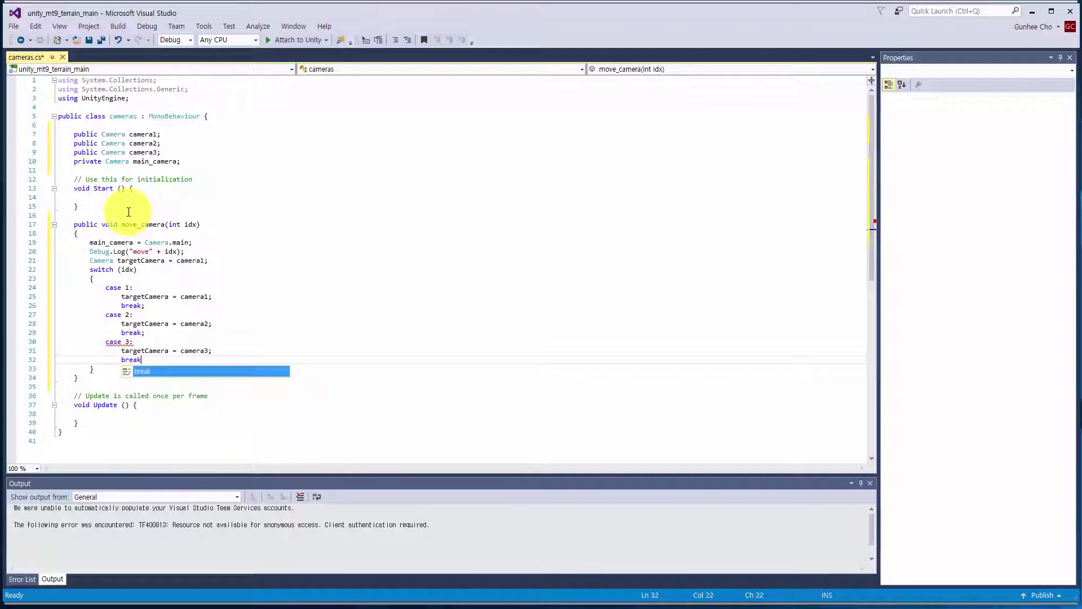
{"action": "type", "text": ";"}
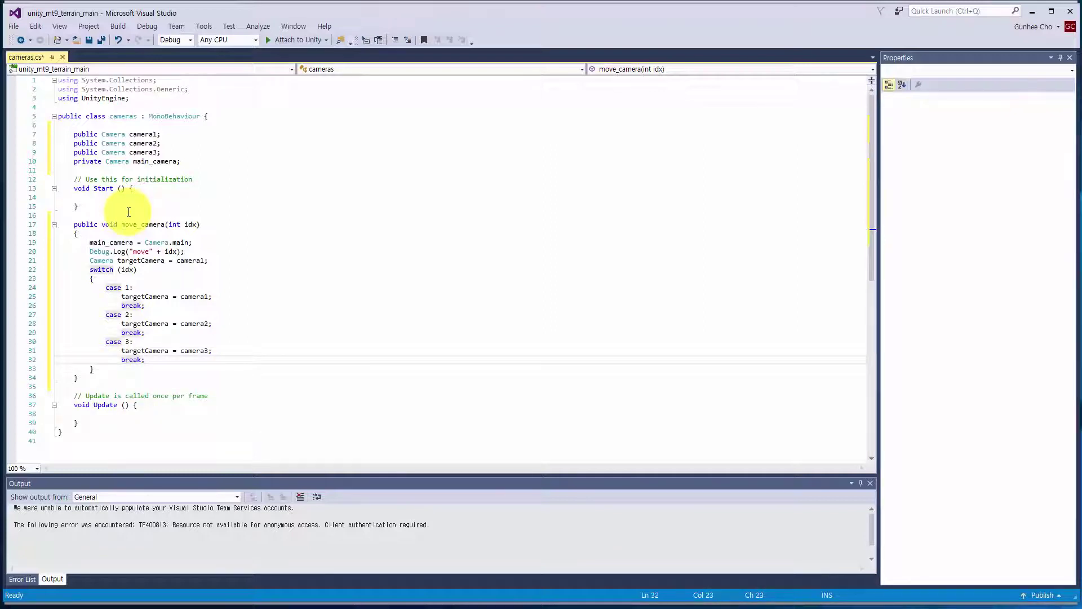
Step: Declare a Vector3 variable new_position below the switch block and assign it a new Vector3
{"action": "key", "text": "Down"}
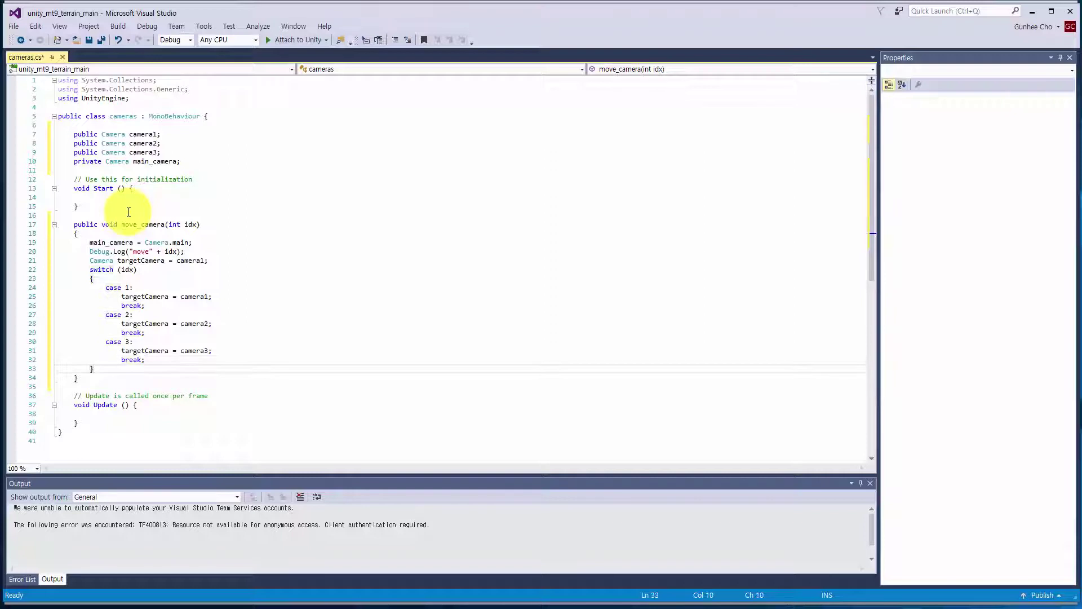
{"action": "key", "text": "Return"}
{"action": "key", "text": "Return"}
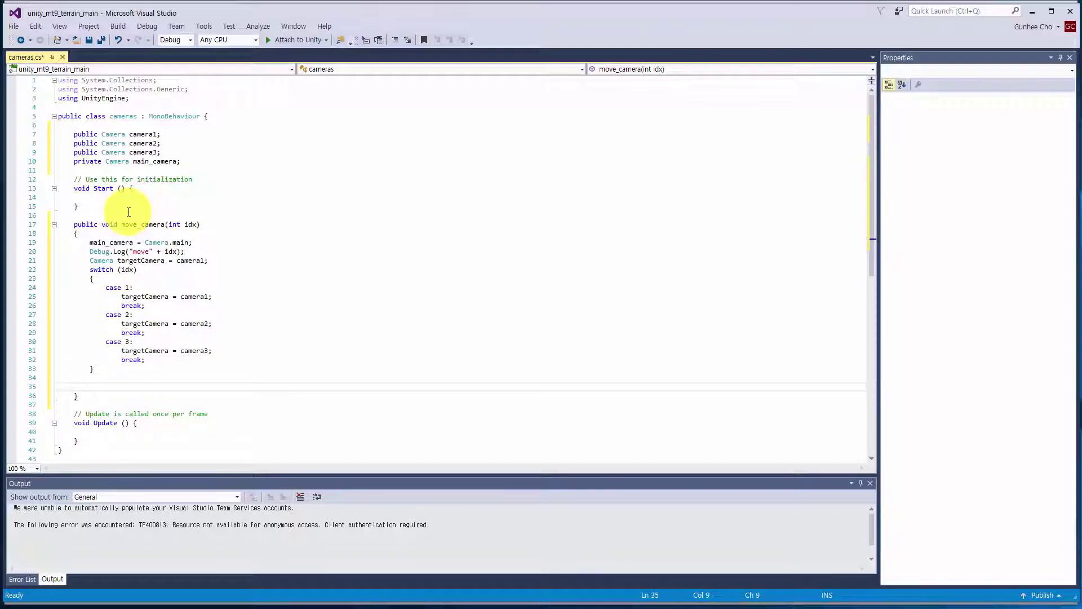
{"action": "type", "text": "Vec"}
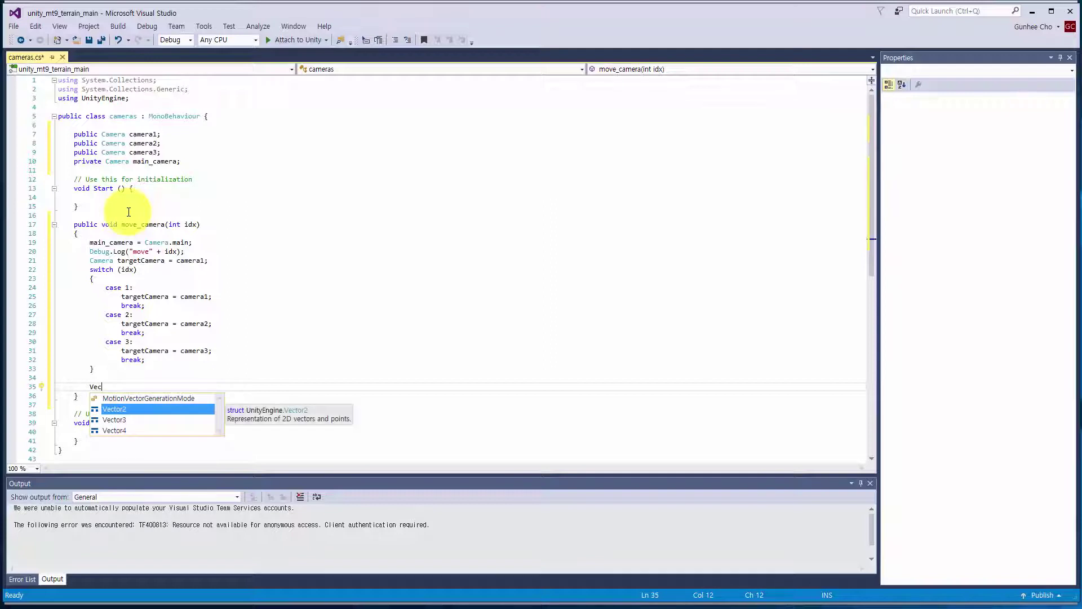
{"action": "key", "text": "Down"}
{"action": "key", "text": "Tab"}
{"action": "type", "text": "new"}
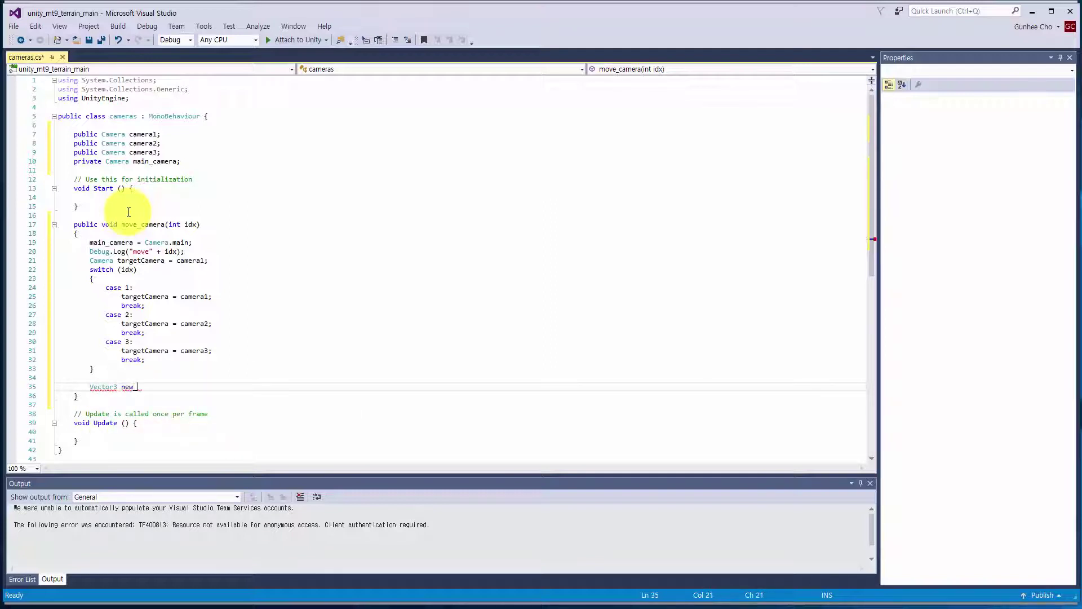
{"action": "type", "text": "_position"}
{"action": "type", "text": " = new"}
{"action": "type", "text": " vec"}
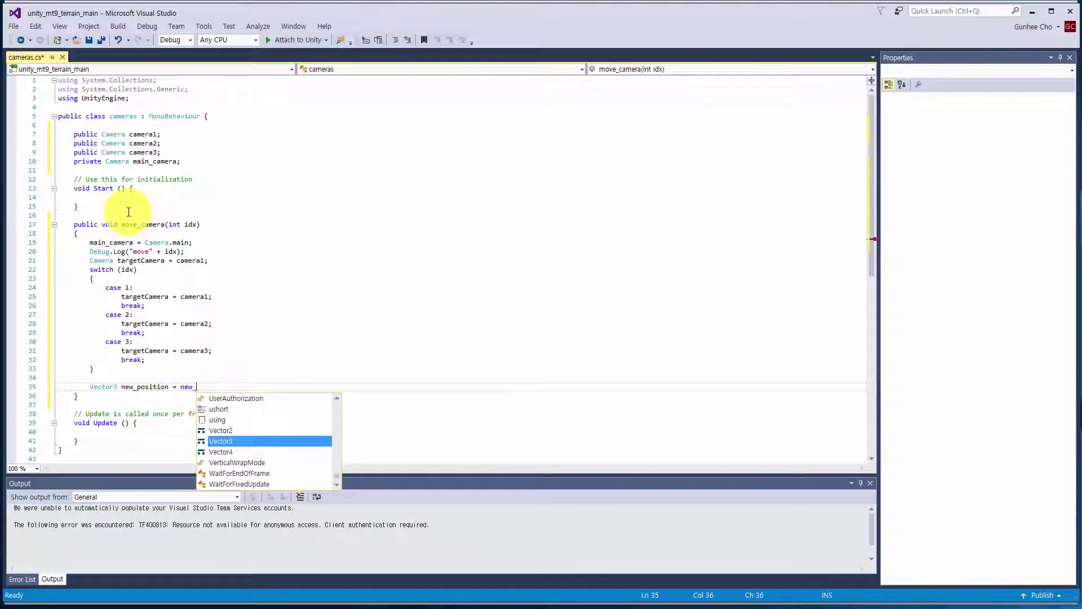
{"action": "key", "text": "Tab"}
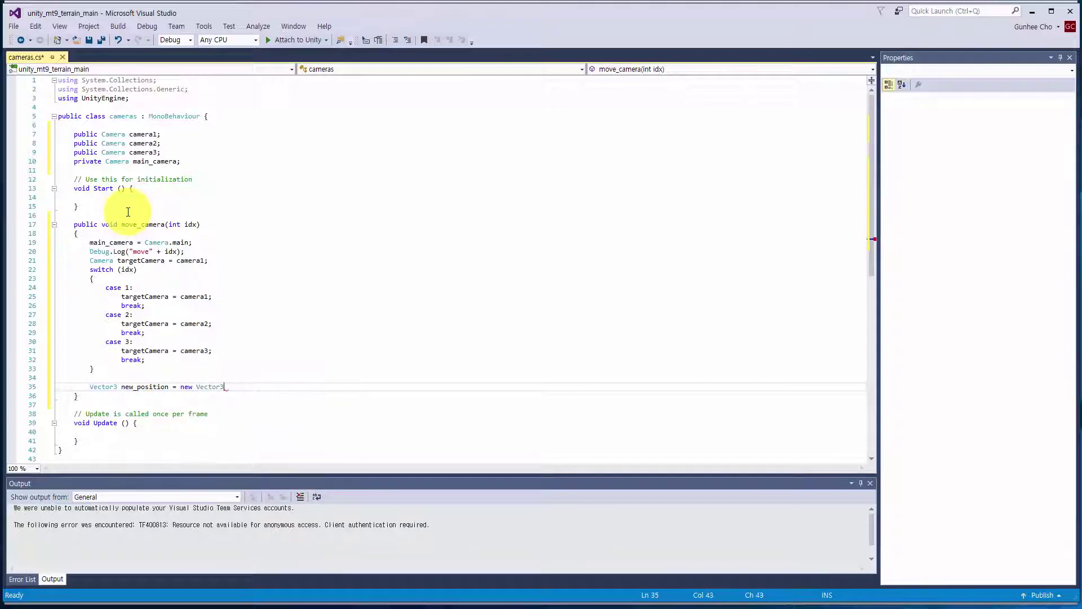
Step: Give the new_position Vector3 constructor targetCamera.transform.position.x as its first argument
{"action": "type", "text": "(target"}
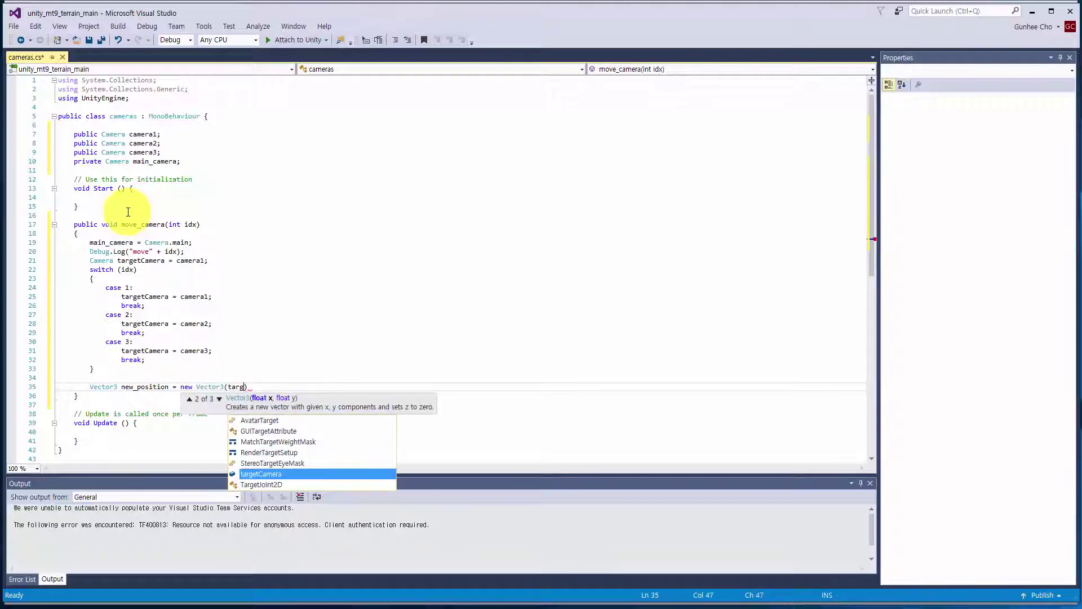
{"action": "key", "text": "Tab"}
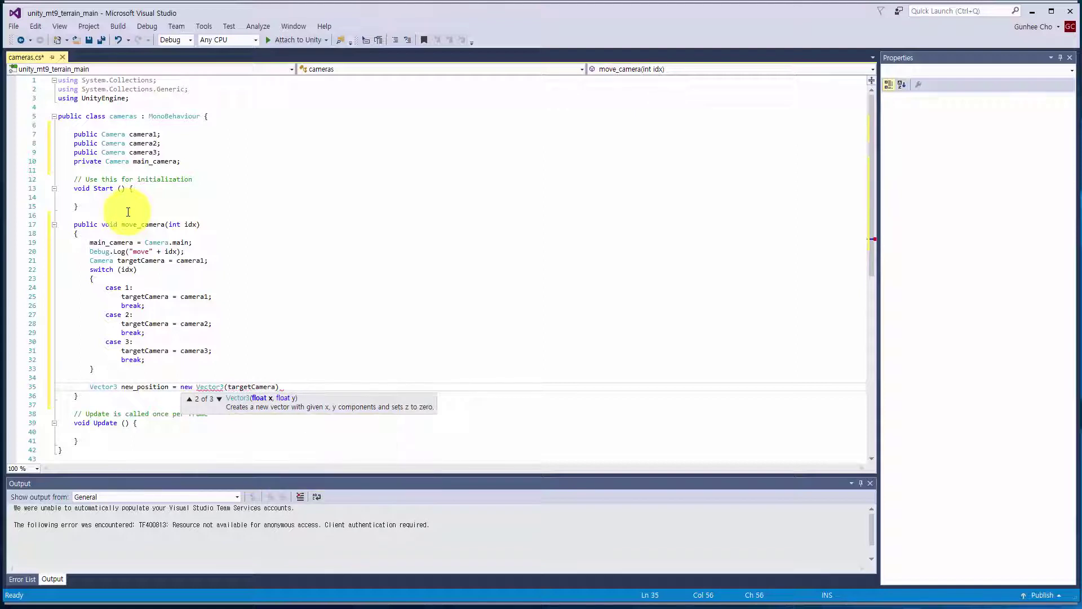
{"action": "type", "text": ".trsn"}
{"action": "key", "text": "BackSpace"}
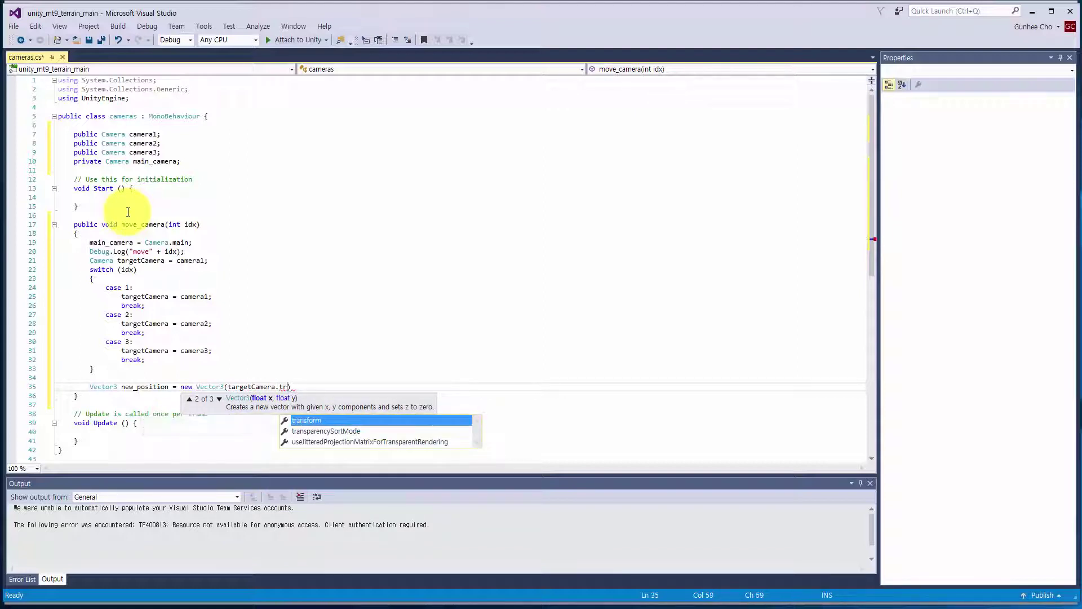
{"action": "key", "text": "Tab"}
{"action": "type", "text": ".p"}
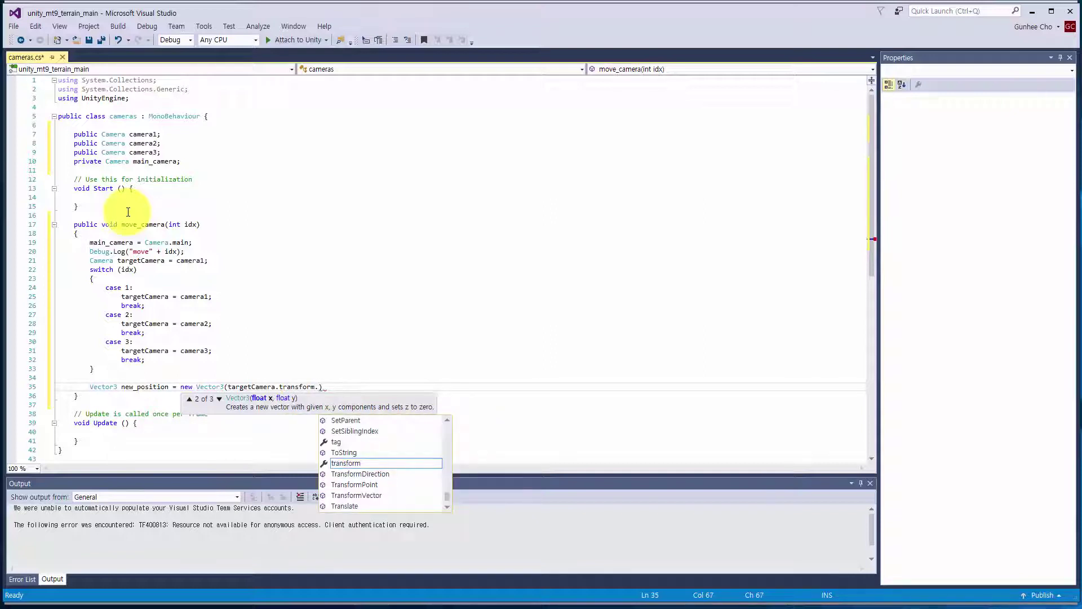
{"action": "type", "text": "osition)"}
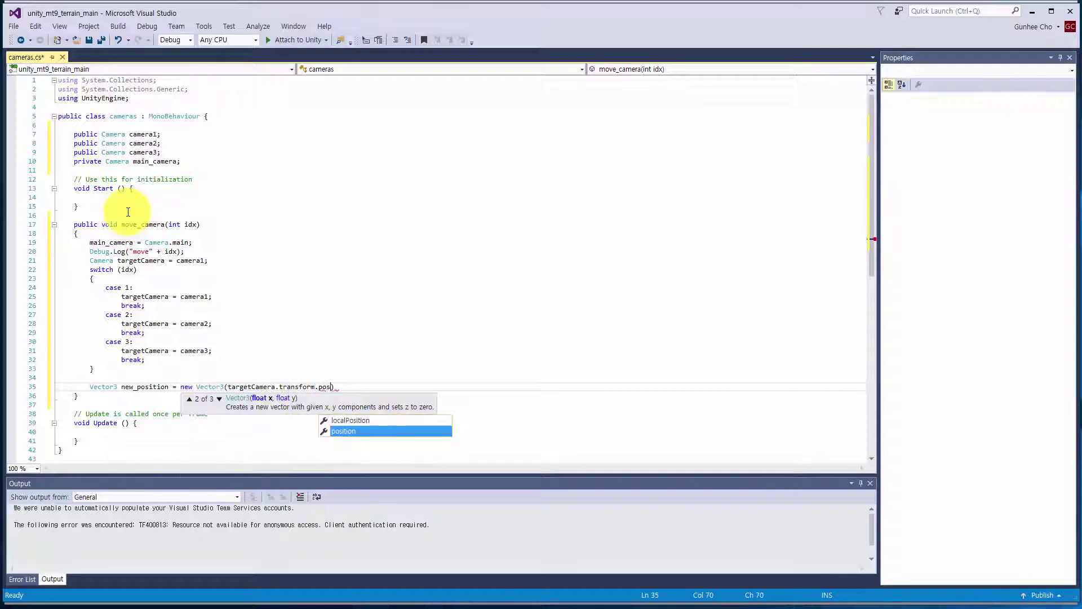
{"action": "type", "text": ".x, tar"}
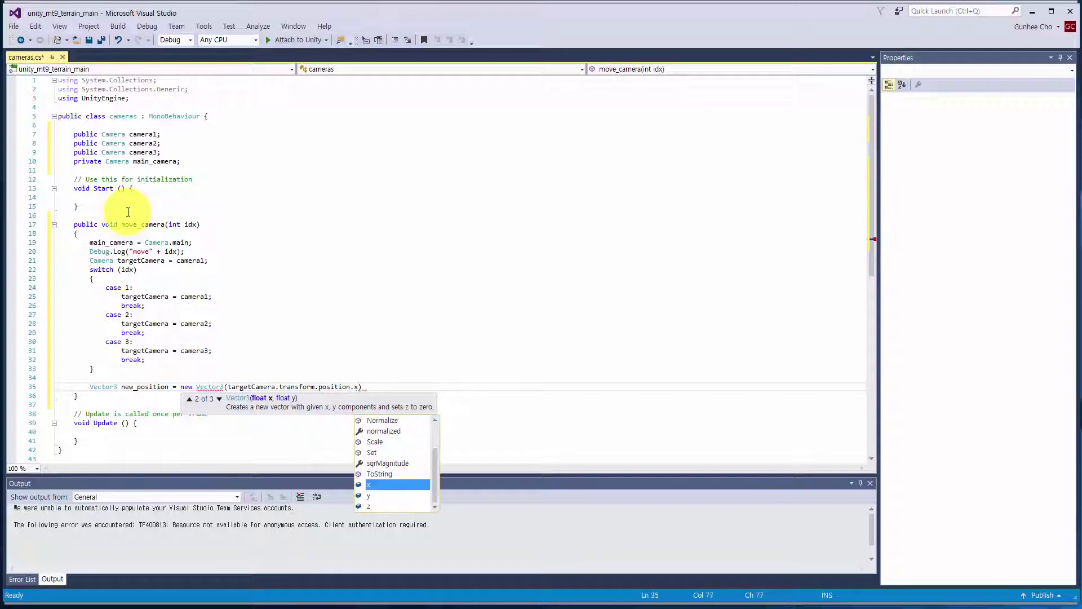
Step: Add targetCamera.transform.position.y as the second argument of the new_position vector
{"action": "type", "text": "getCamera."}
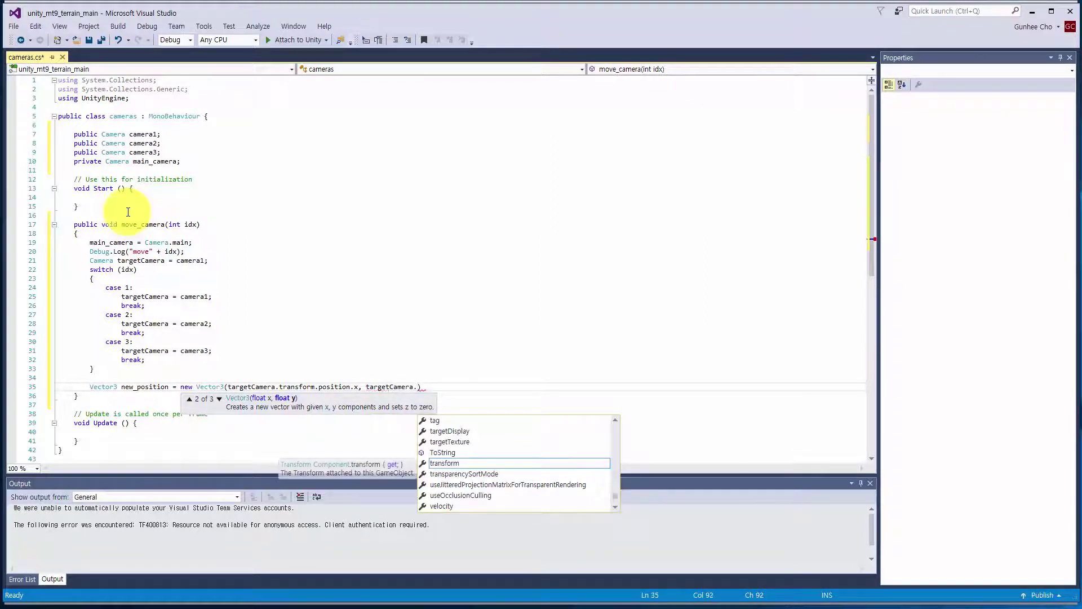
{"action": "type", "text": "transform"}
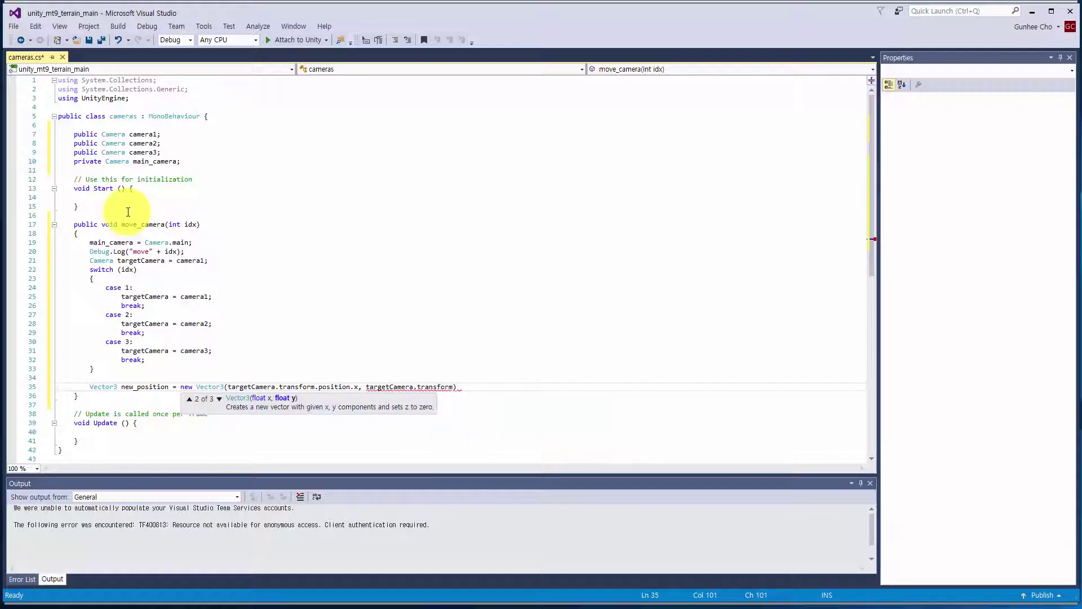
{"action": "type", "text": ".posit"}
{"action": "key", "text": "Tab"}
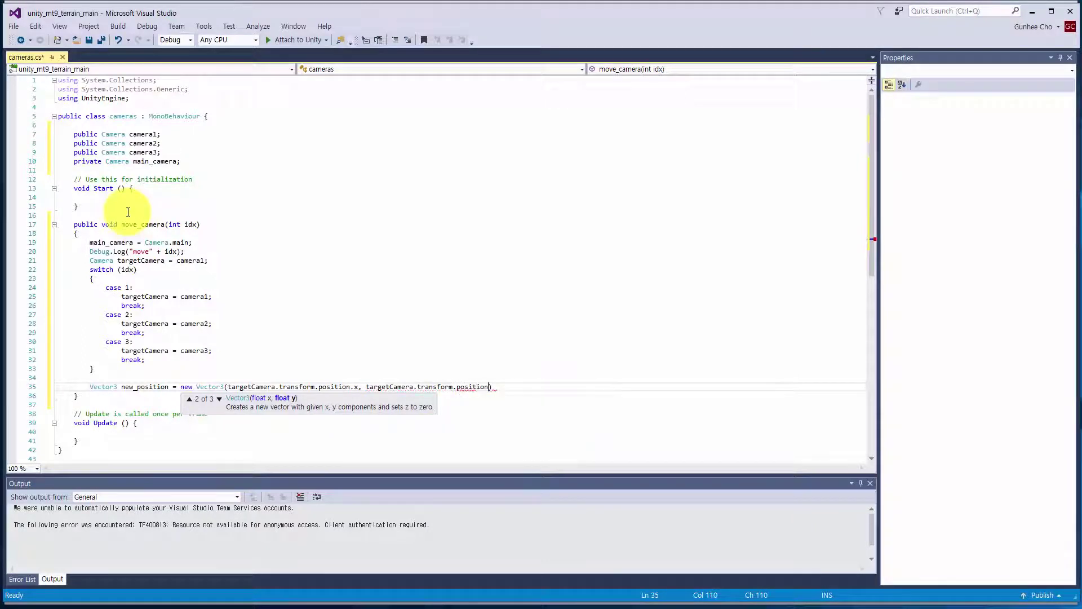
{"action": "type", "text": ".y, "}
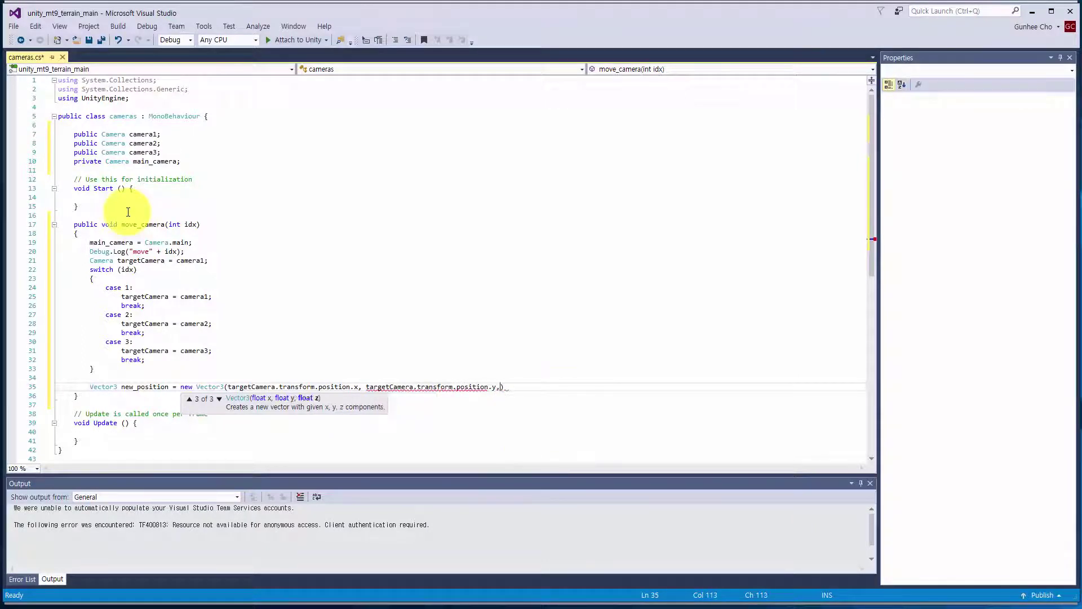
Step: Add targetCamera.transform.position.z as the third argument of new_position and end the statement with a closing parenthesis and semicolon
{"action": "type", "text": "targetCamera"}
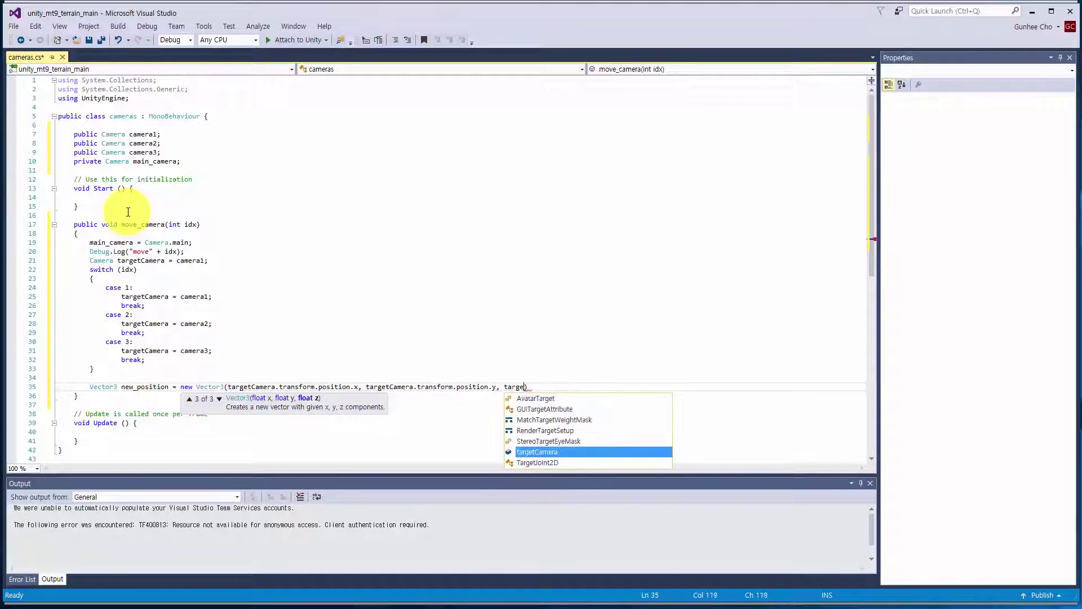
{"action": "type", "text": ".transf"}
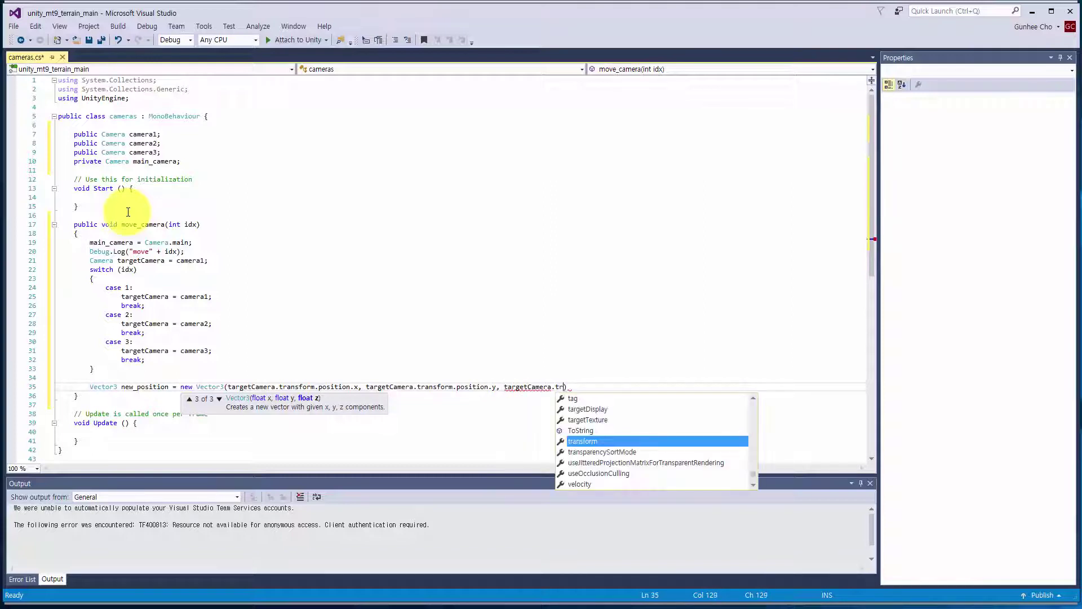
{"action": "type", "text": "orm.pos"}
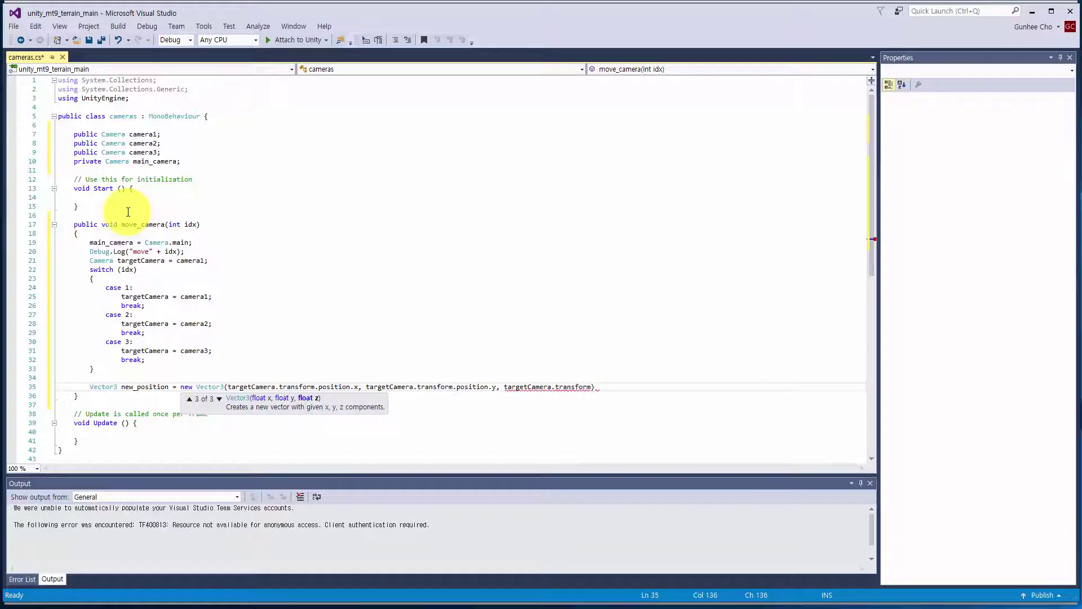
{"action": "type", "text": "ition.z"}
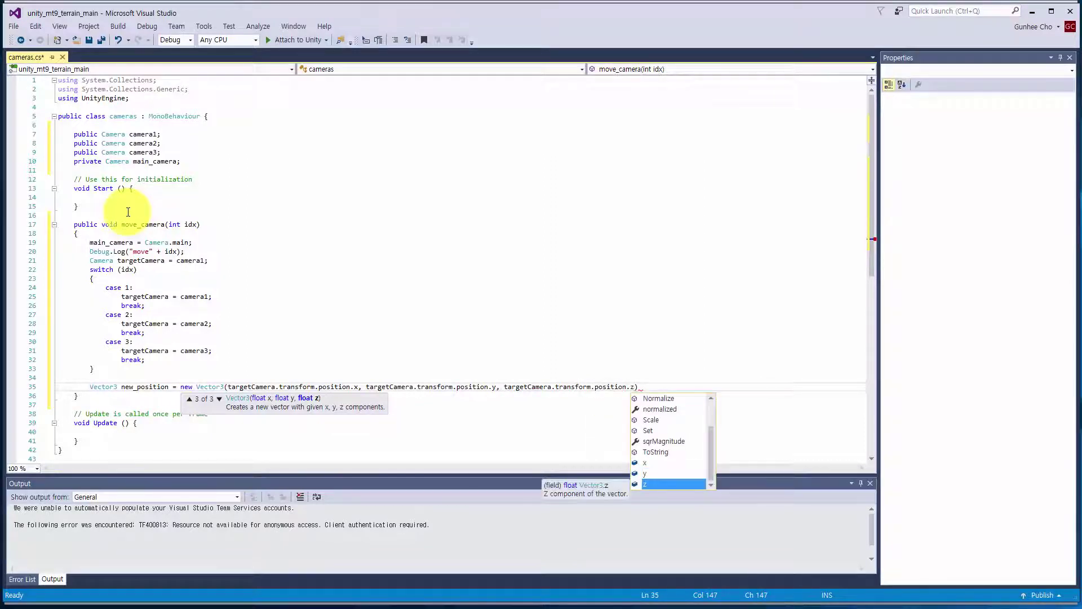
{"action": "type", "text": ")"}
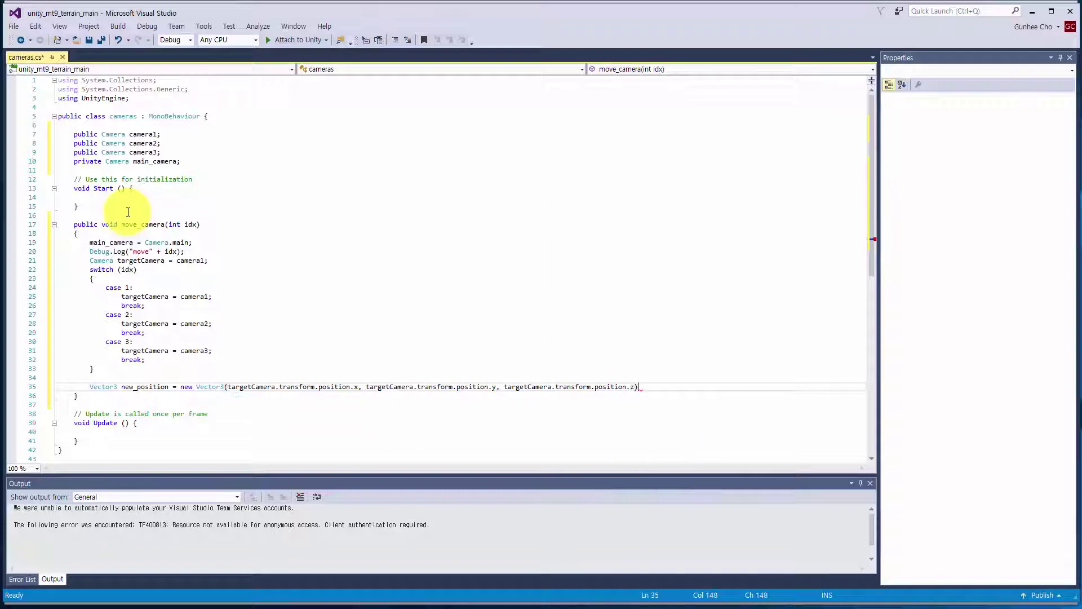
{"action": "type", "text": ";"}
Step: Below new_position, declare Vector3 new_eulerAngles as a new Vector3 with targetCamera.transform.eulerAngles.x as its first argument
{"action": "key", "text": "Return"}
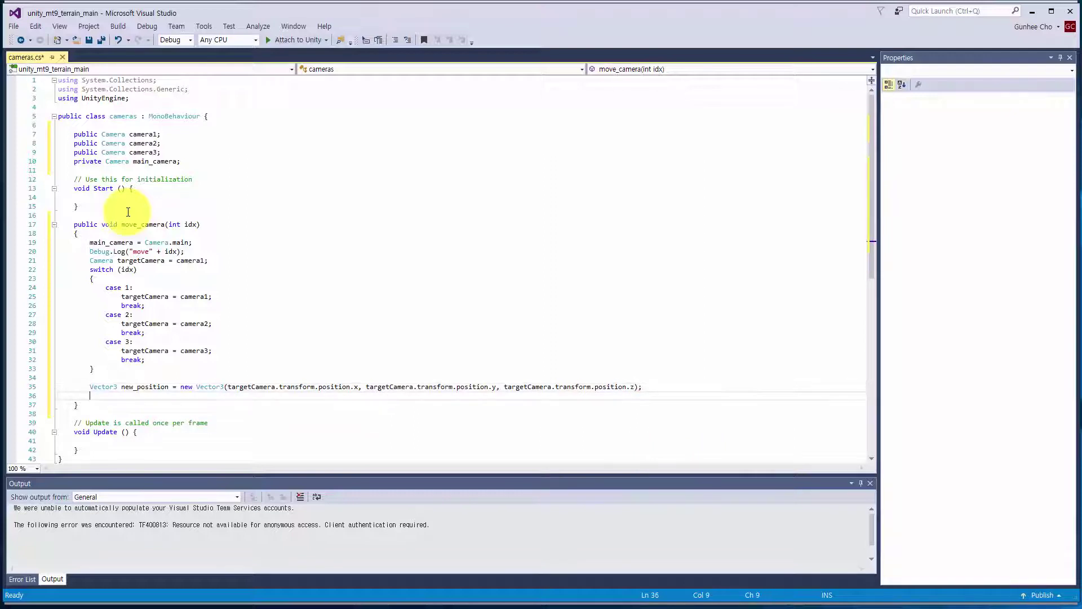
{"action": "type", "text": "Vecto"}
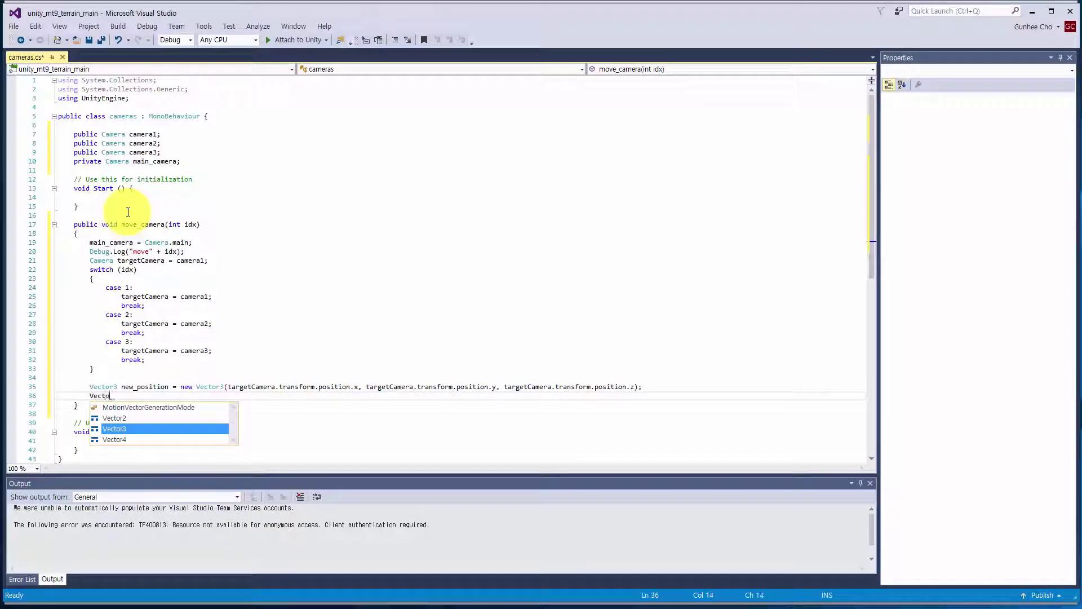
{"action": "key", "text": "Tab"}
{"action": "type", "text": "new"}
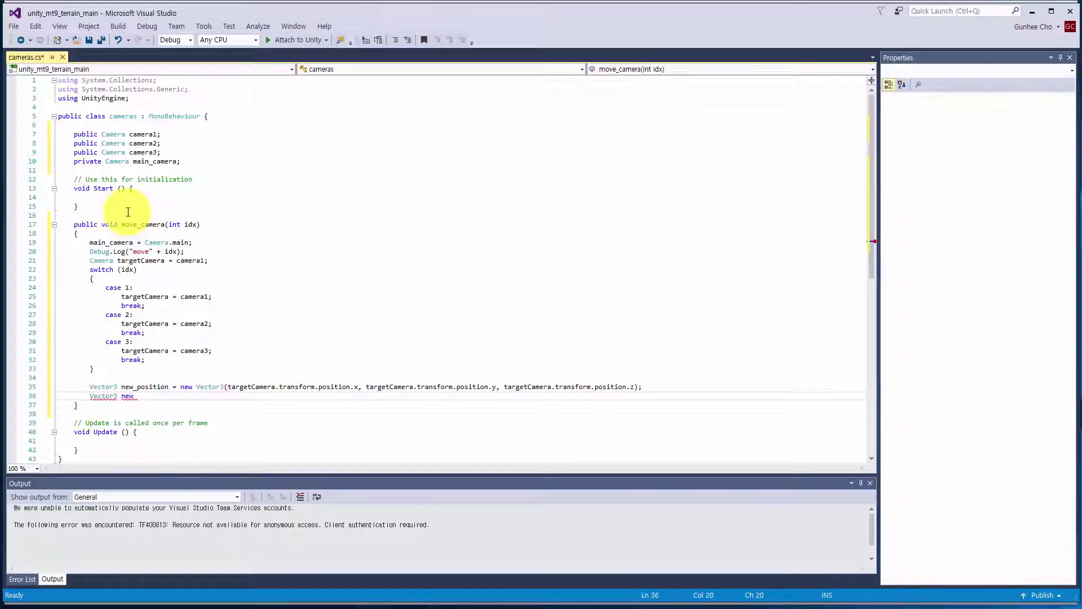
{"action": "type", "text": "_eulerAngles = new "}
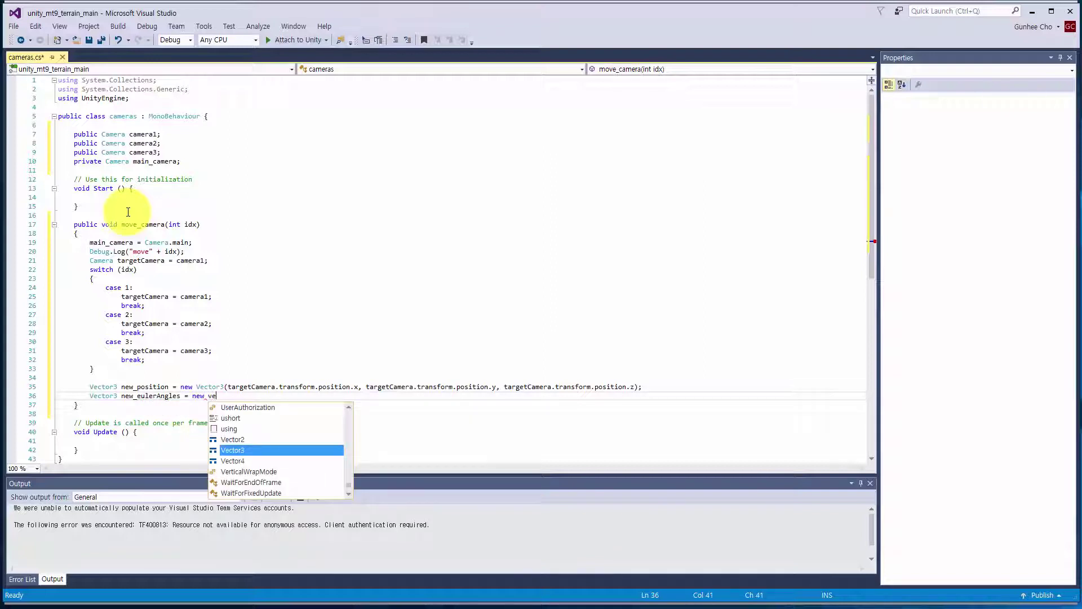
{"action": "type", "text": "Vector3(targetCamera"}
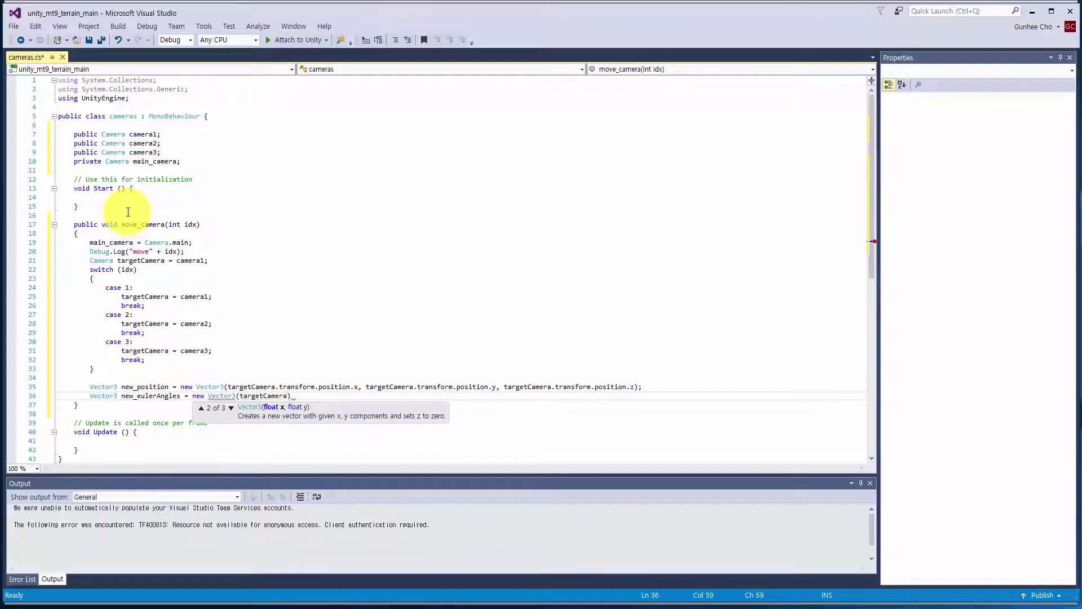
{"action": "type", "text": ".transform.eu"}
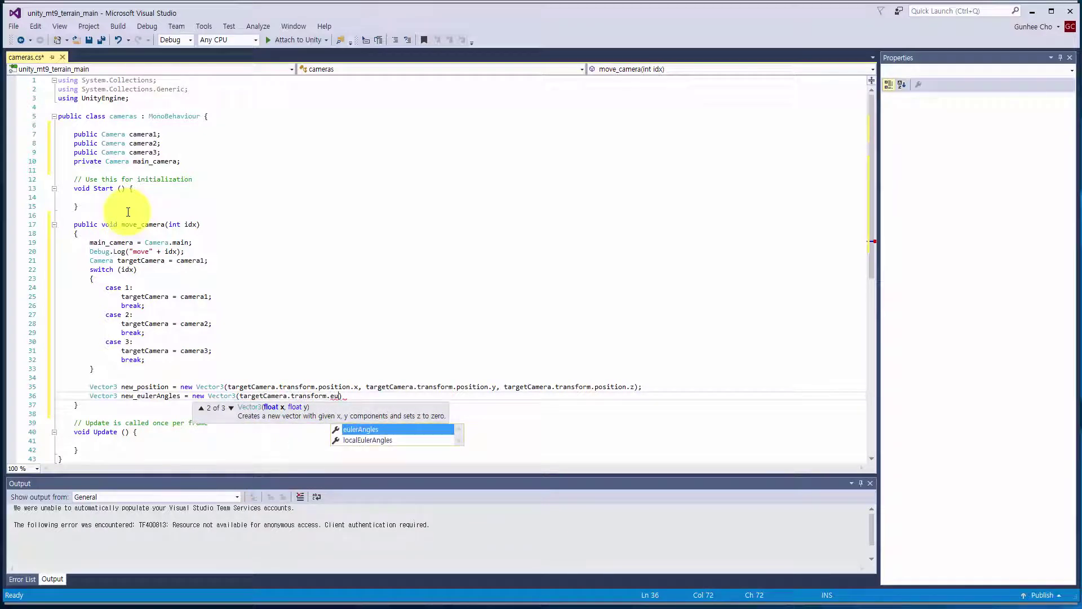
{"action": "key", "text": "Tab"}
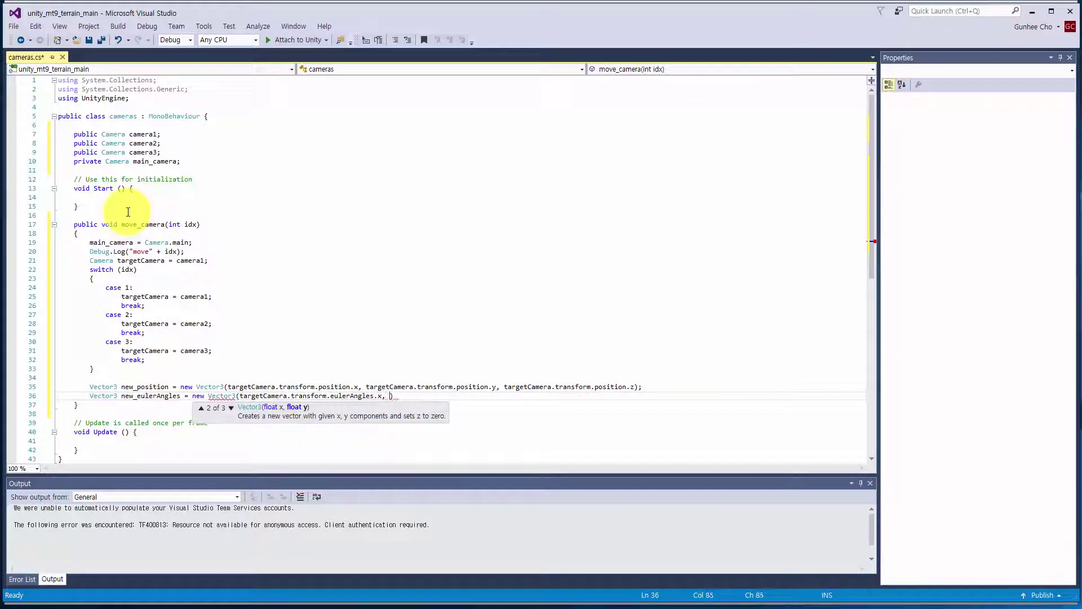
Step: Add targetCamera.transform.eulerAngles.y as the second argument of the new_eulerAngles vector
{"action": "type", "text": "target"}
{"action": "key", "text": "Tab"}
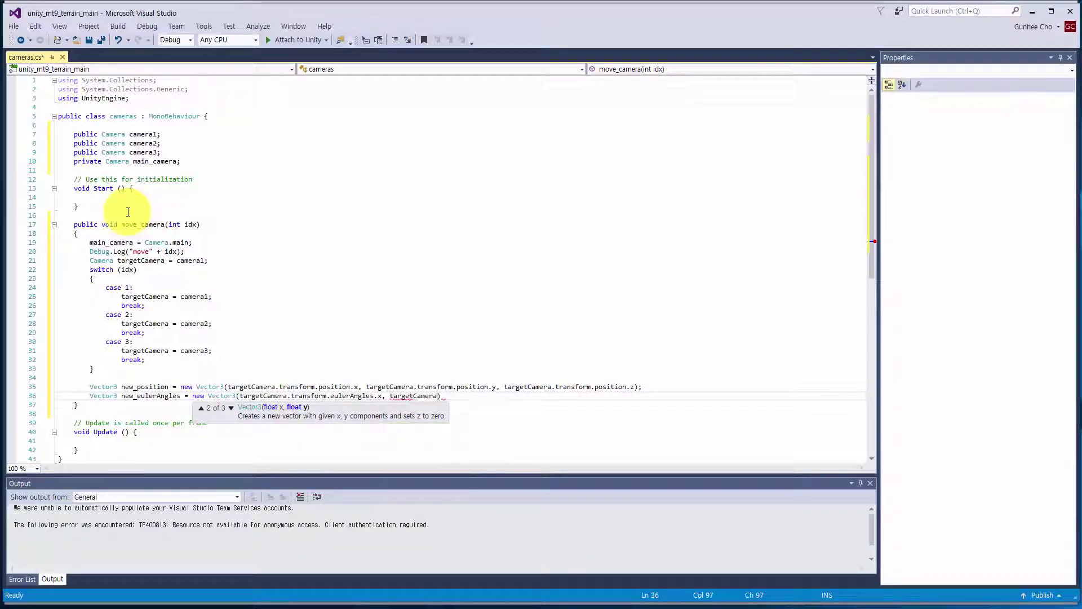
{"action": "type", "text": ".transf"}
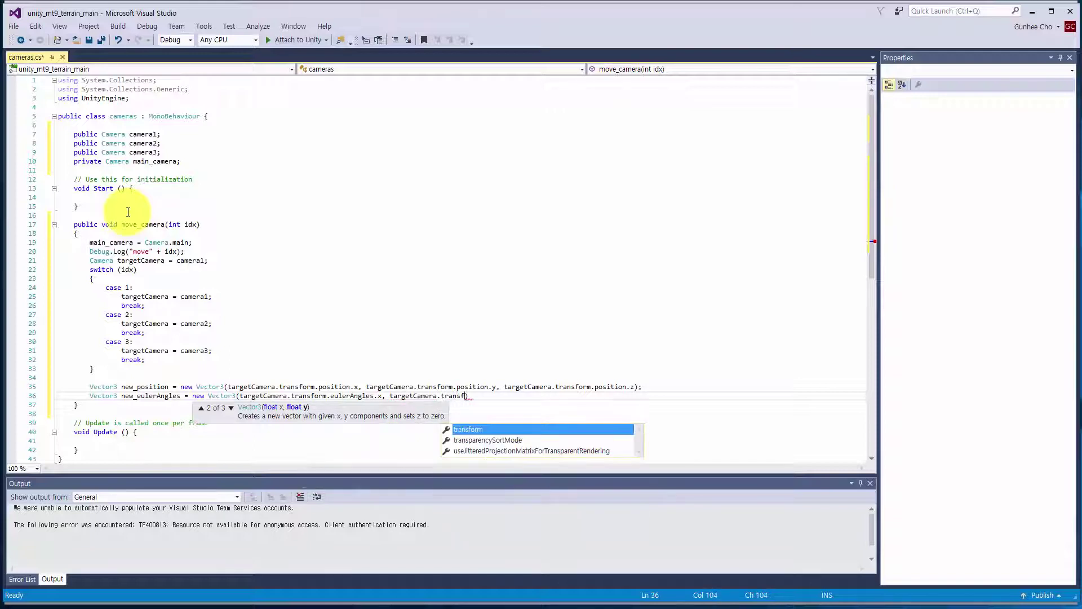
{"action": "key", "text": "Tab"}
{"action": "type", "text": ")"}
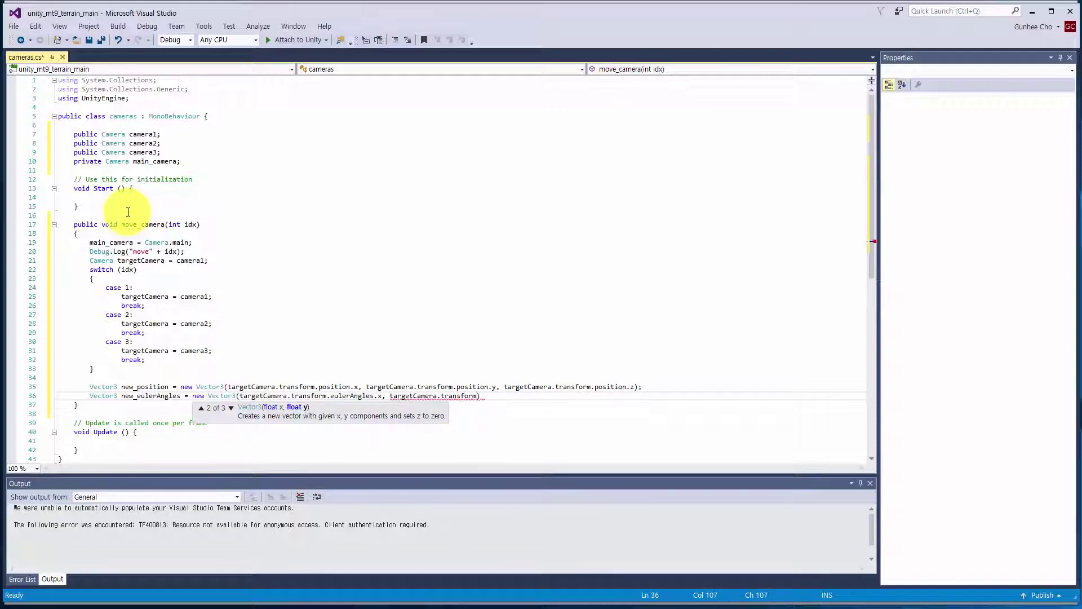
{"action": "type", "text": "."}
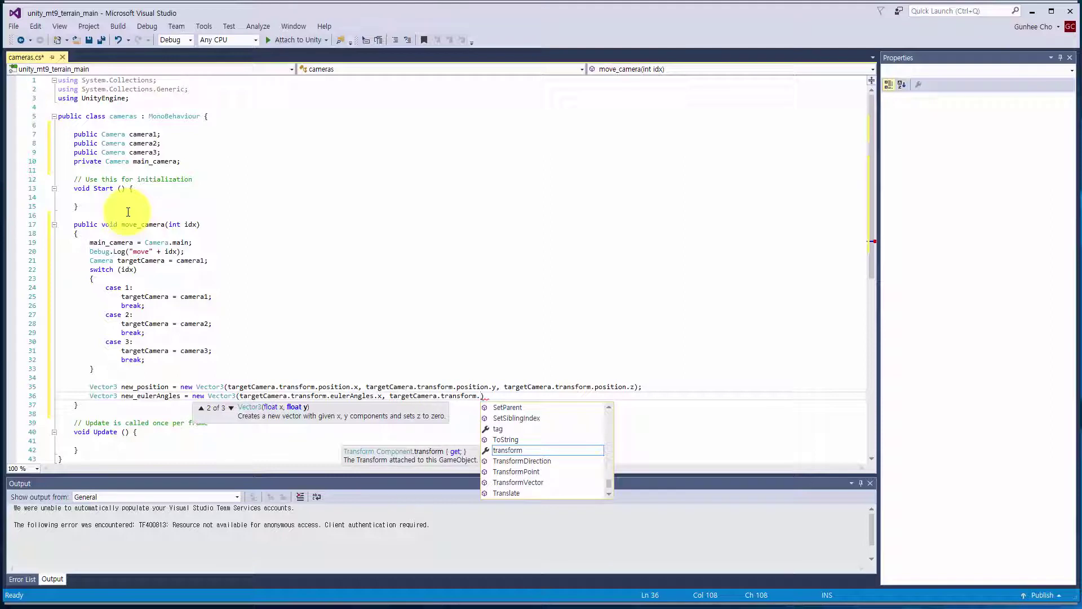
{"action": "type", "text": "eulerAngles"}
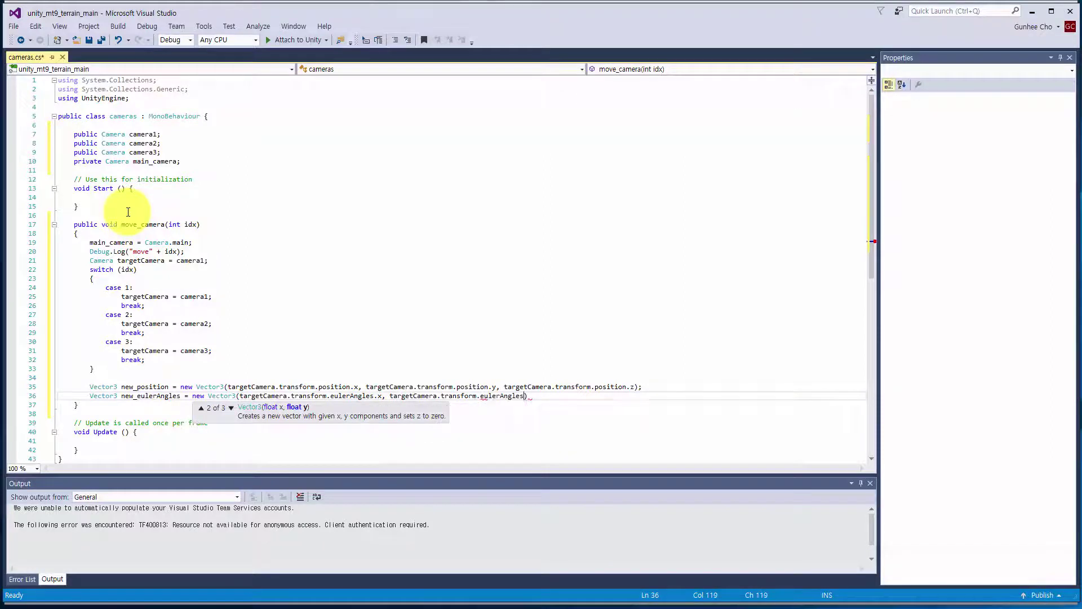
{"action": "key", "text": "Tab"}
{"action": "type", "text": ".y, "}
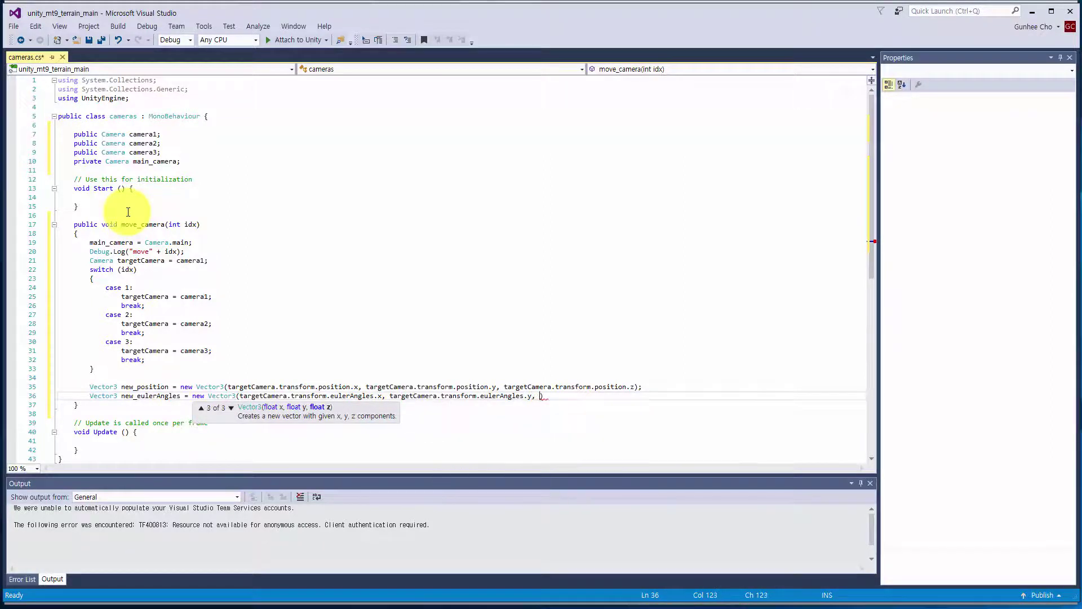
Step: Add targetCamera.transform.eulerAngles.z as the third argument of new_eulerAngles and end the statement with a closing parenthesis and semicolon
{"action": "type", "text": "targetCamera"}
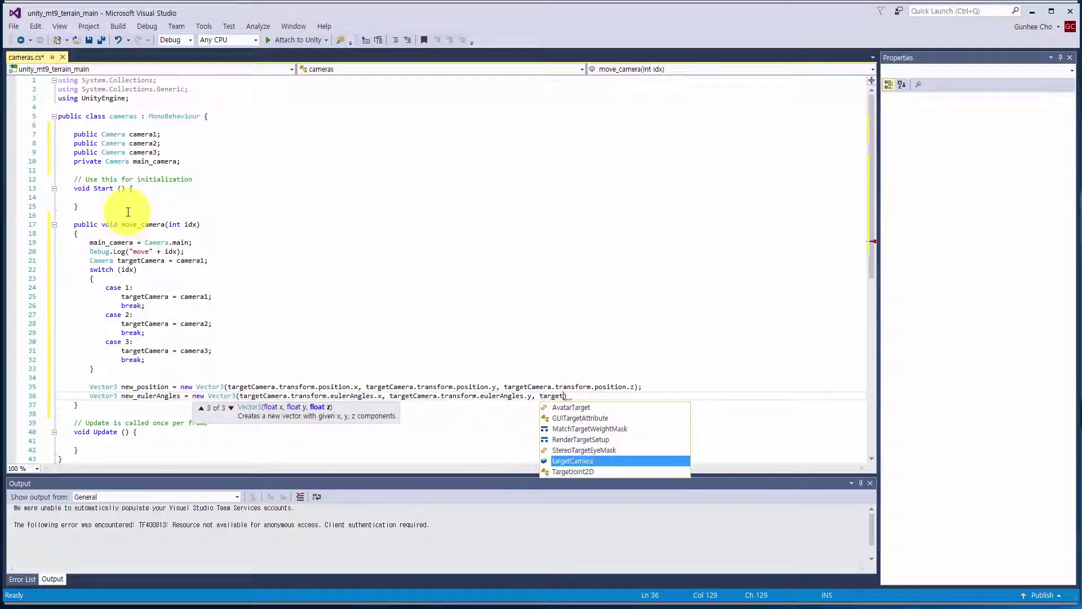
{"action": "key", "text": "Tab"}
{"action": "type", "text": ".trans"}
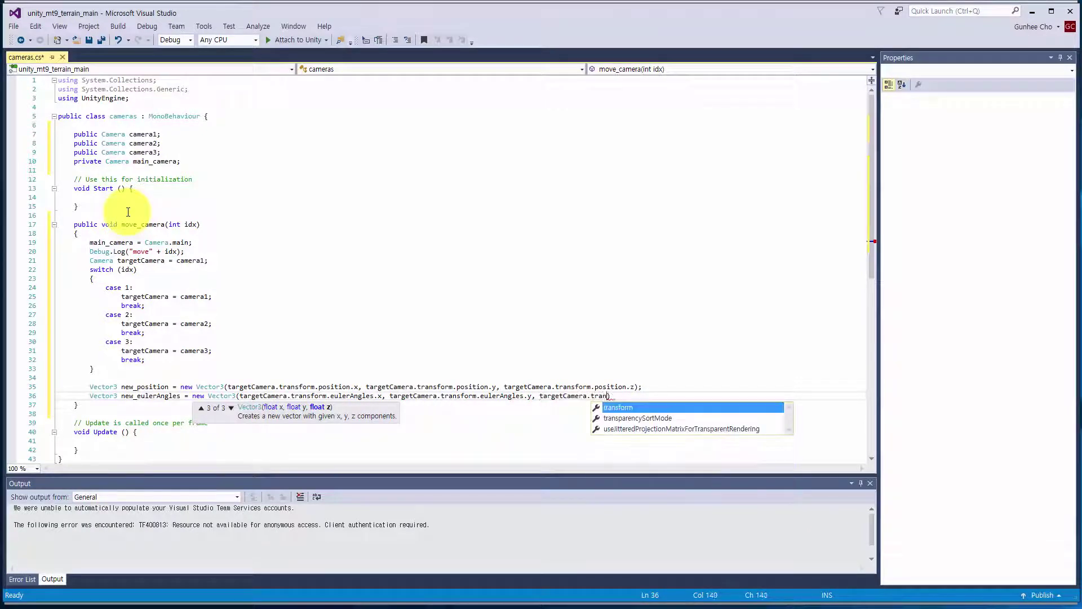
{"action": "key", "text": "Tab"}
{"action": "type", "text": ".ru"}
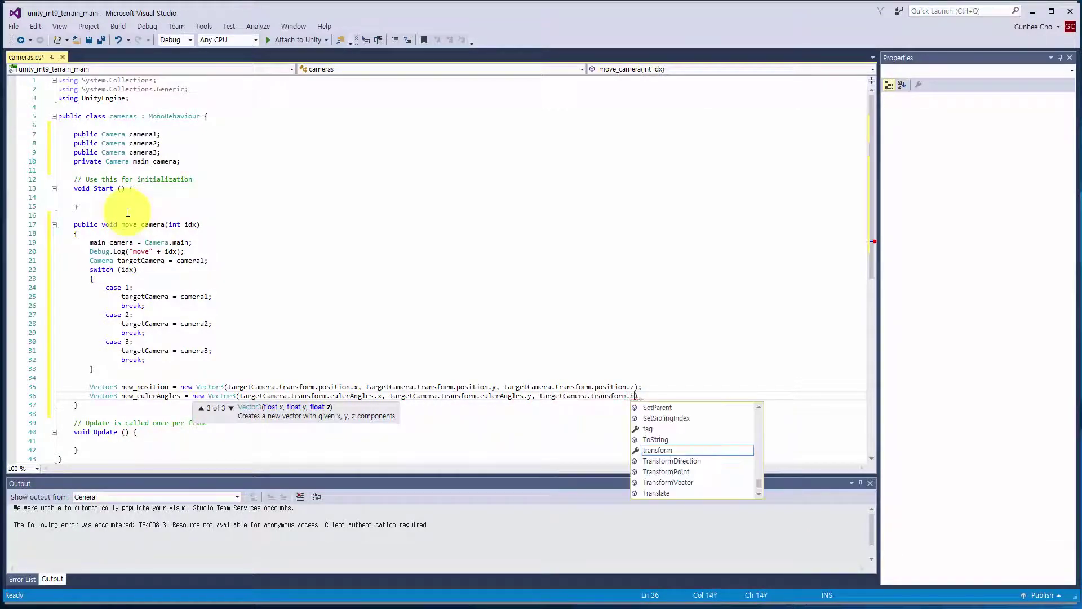
{"action": "key", "text": "BackSpace"}
{"action": "key", "text": "BackSpace"}
{"action": "type", "text": "eulerAngles"}
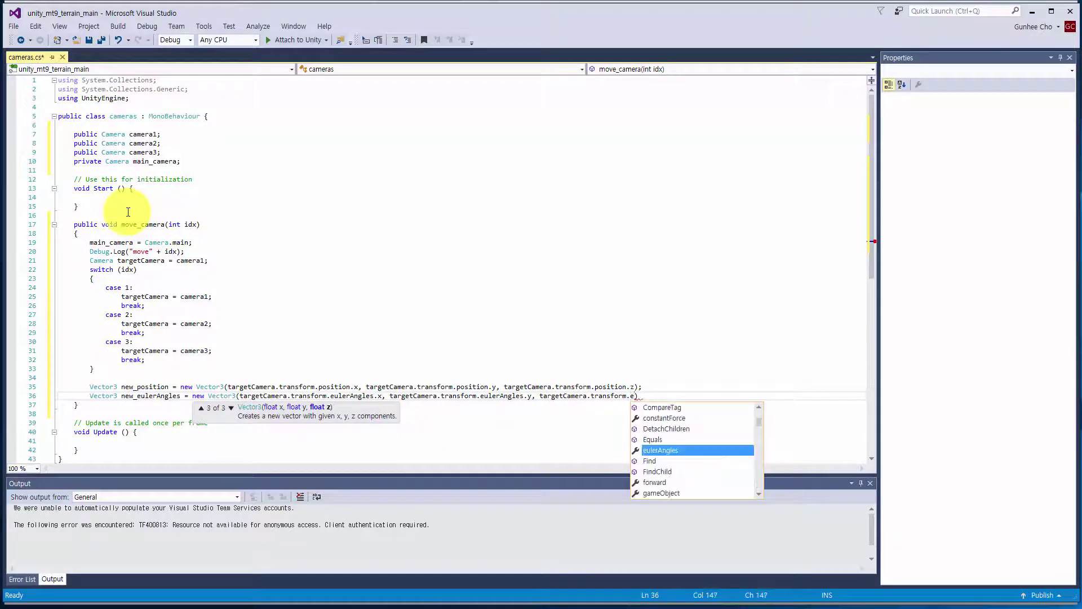
{"action": "key", "text": "Tab"}
{"action": "type", "text": ".z"}
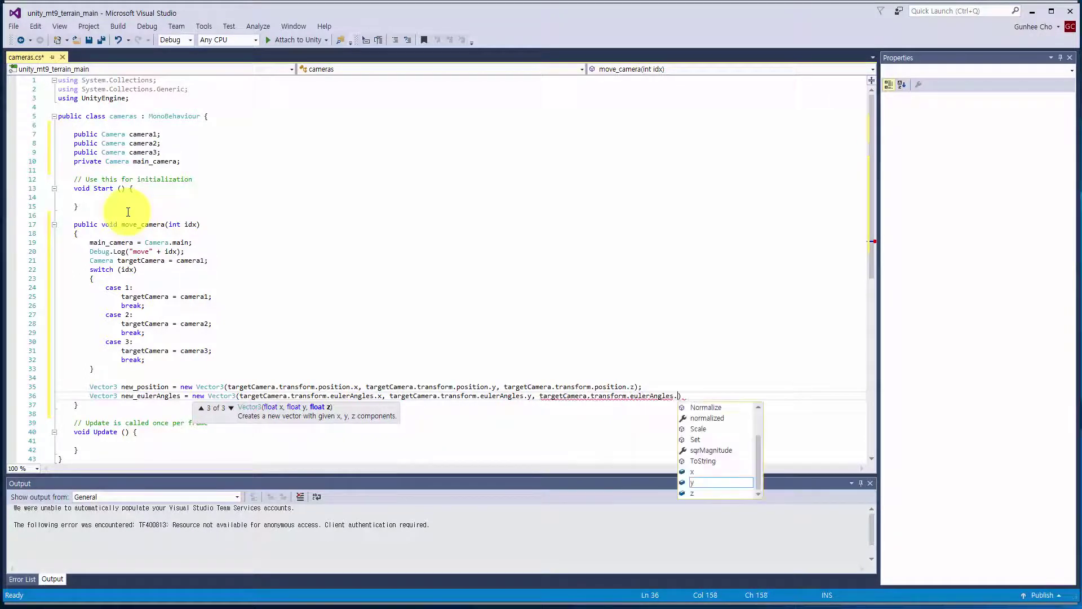
{"action": "key", "text": "Escape"}
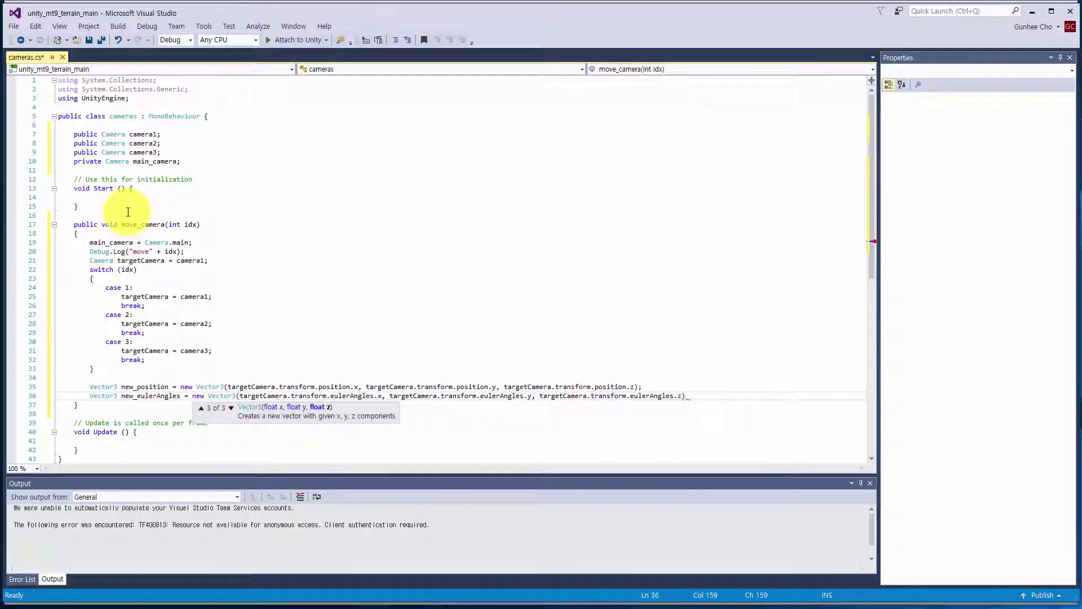
{"action": "type", "text": ");"}
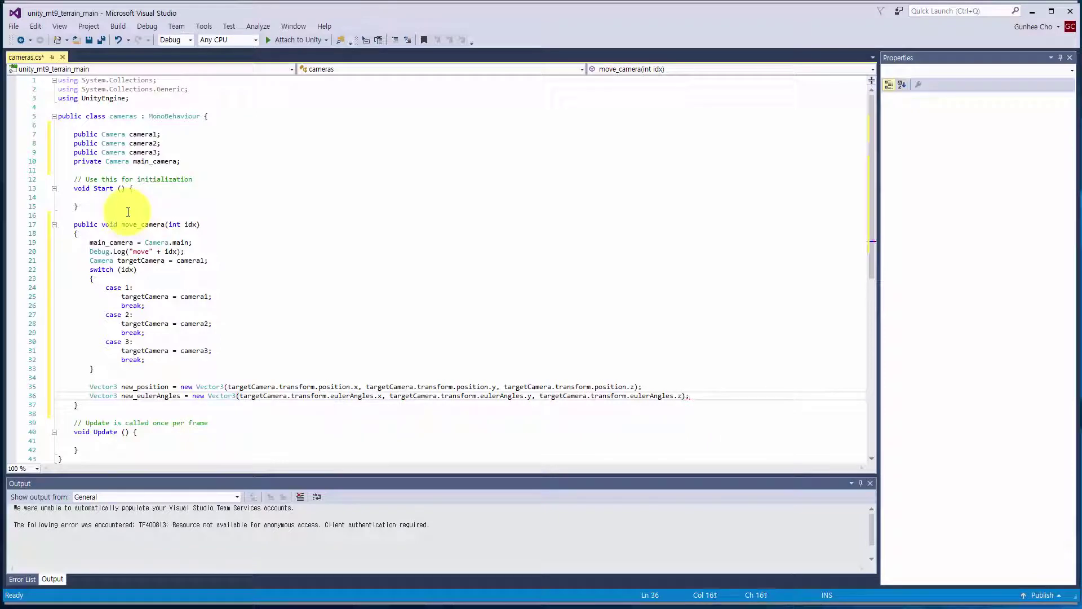
Step: Save cameras.cs and, below new_eulerAngles, add the statement main_camera.transform.position = new_position;
{"action": "key", "text": "ctrl+s"}
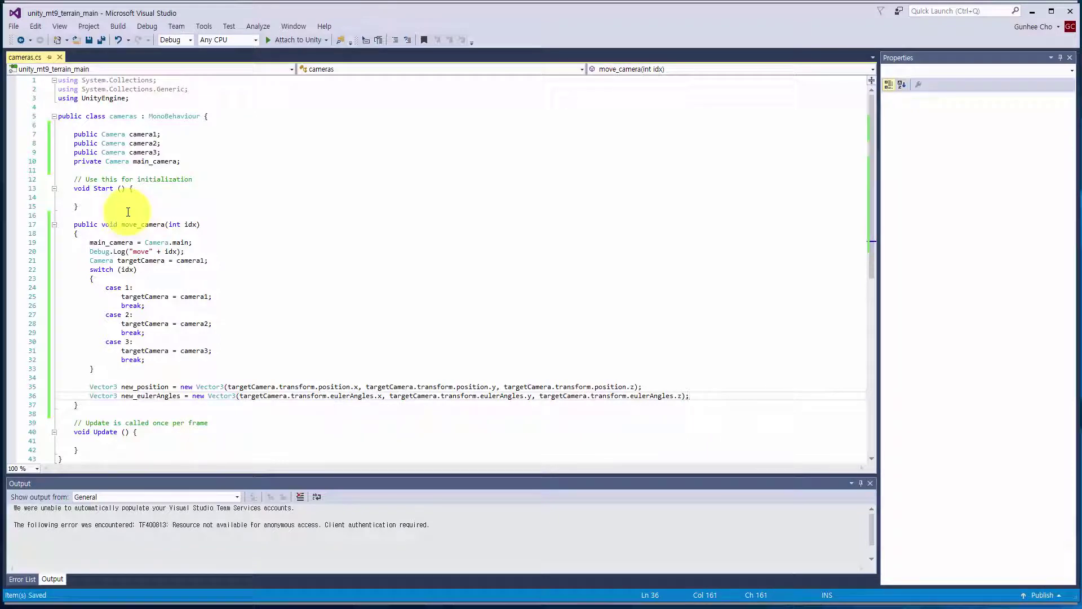
{"action": "key", "text": "Return"}
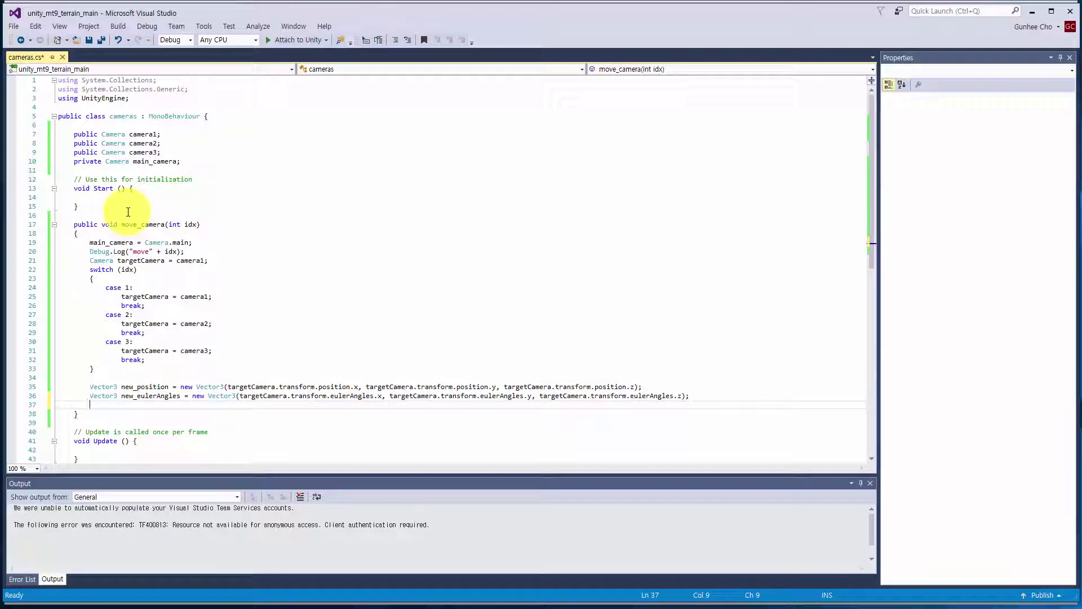
{"action": "type", "text": "mai"}
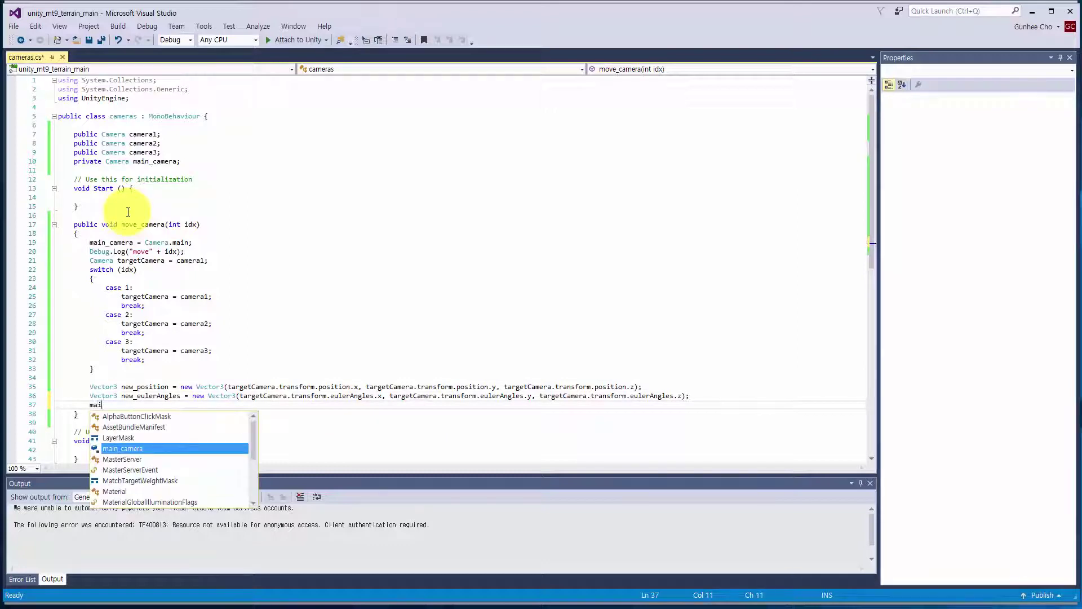
{"action": "type", "text": "n_camera."}
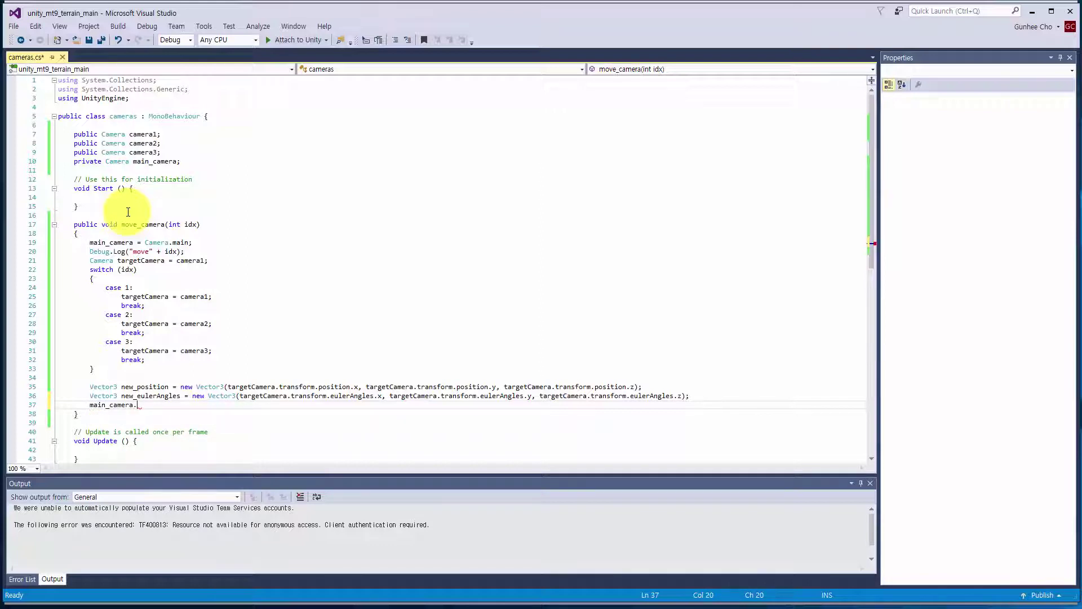
{"action": "type", "text": "trans"}
{"action": "key", "text": "Tab"}
{"action": "type", "text": "."}
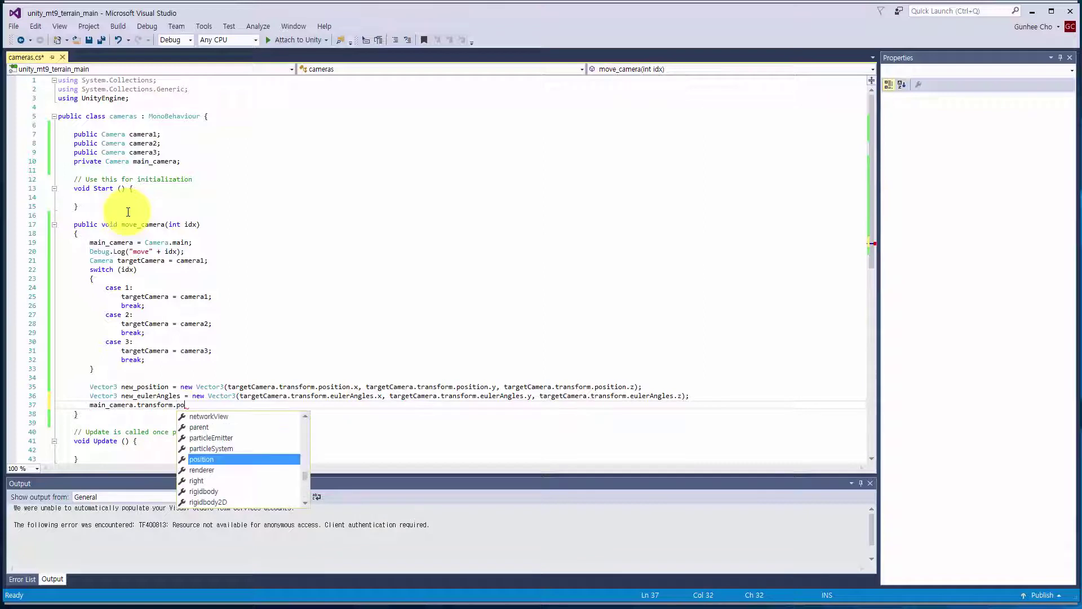
{"action": "type", "text": "posi"}
{"action": "key", "text": "Tab"}
{"action": "type", "text": "= new_p"}
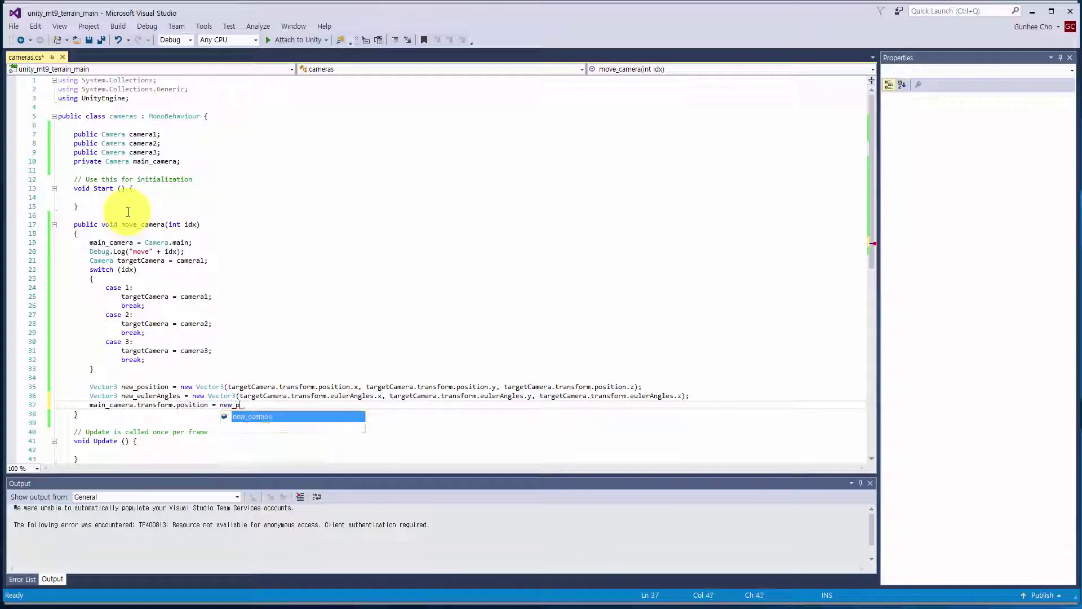
{"action": "key", "text": "Tab"}
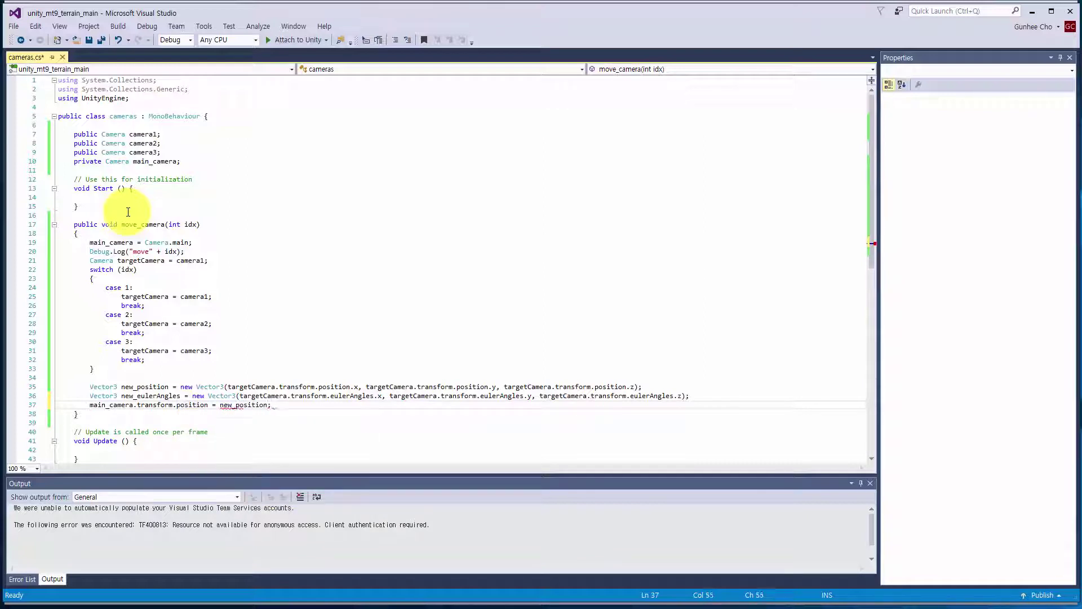
Step: On the following line, add main_camera.transform.eulerAngles = new_eulerAngles; and save the script
{"action": "key", "text": "Return"}
{"action": "type", "text": "mains"}
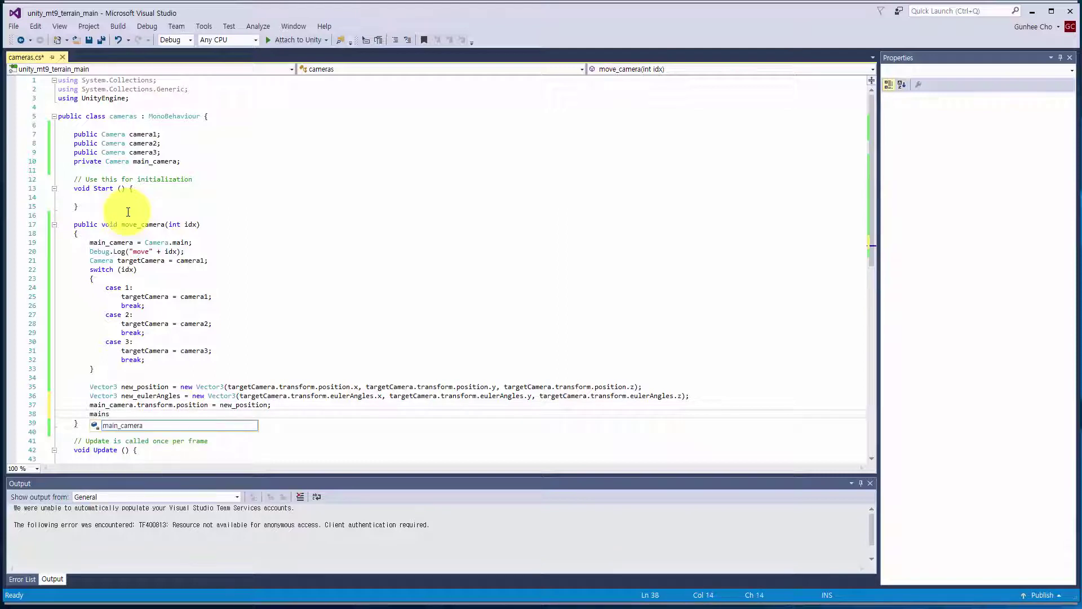
{"action": "key", "text": "Tab"}
{"action": "type", "text": "."}
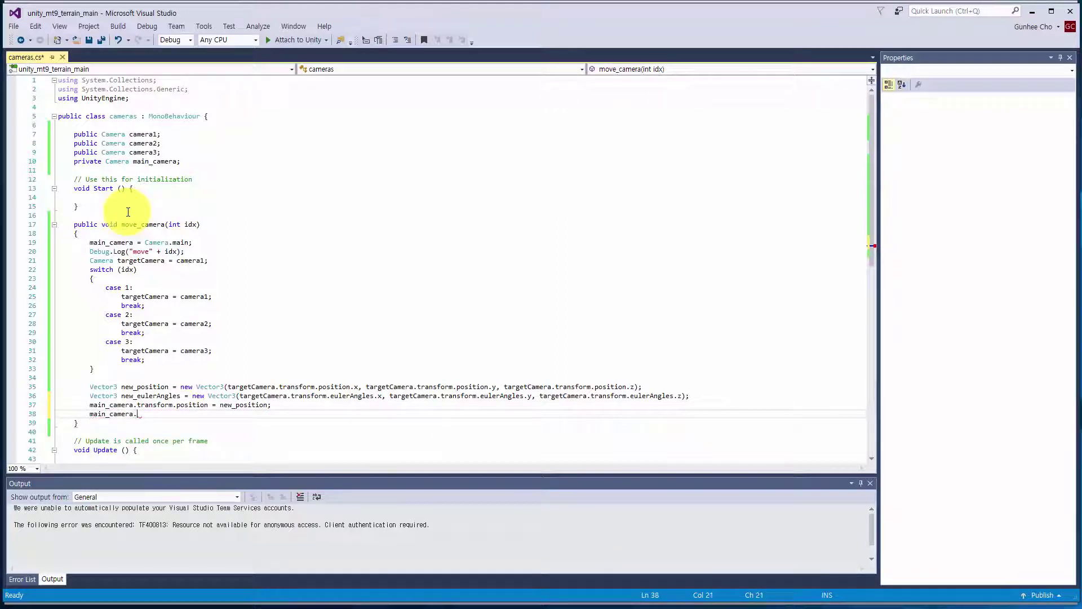
{"action": "type", "text": "transform"}
{"action": "key", "text": "Tab"}
{"action": "type", "text": ".eulerAngles"}
{"action": "key", "text": "Tab"}
{"action": "type", "text": "= new_eulerAngles1;"}
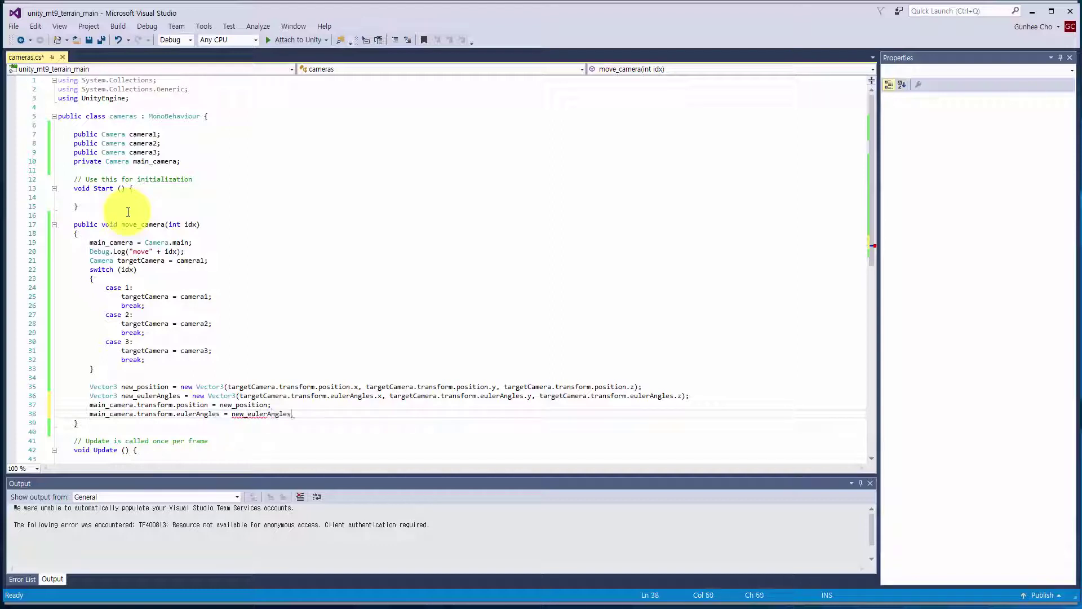
{"action": "key", "text": "BackSpace"}
{"action": "key", "text": "BackSpace"}
{"action": "key", "text": "ctrl+s"}
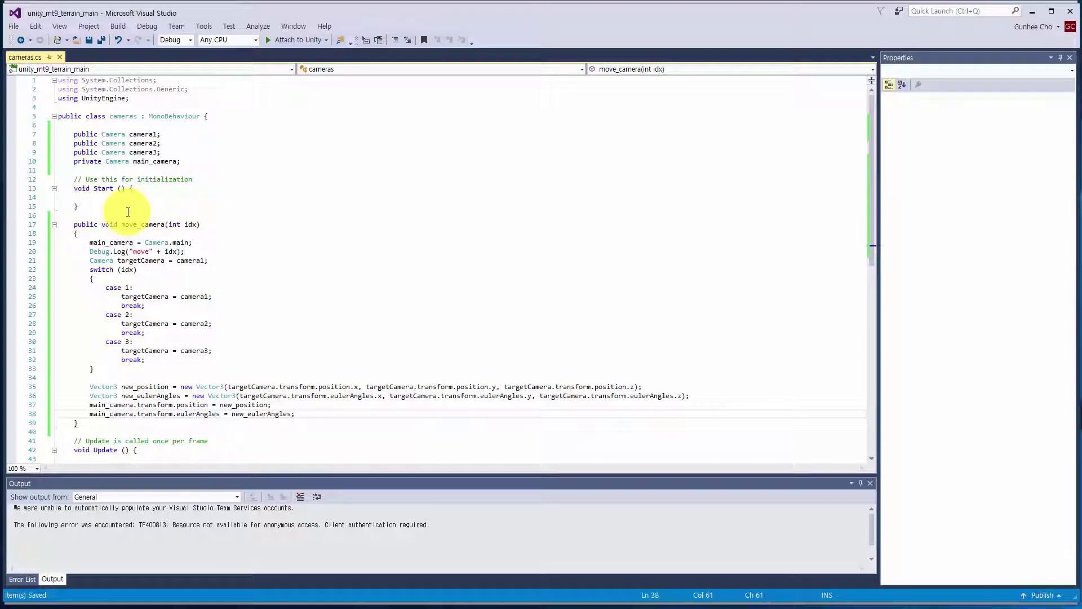
Step: Switch to Unity, open ui_script from the project assets, and declare public int target_page; above Start in its class
{"action": "left_click", "coordinate": [1033, 14]}
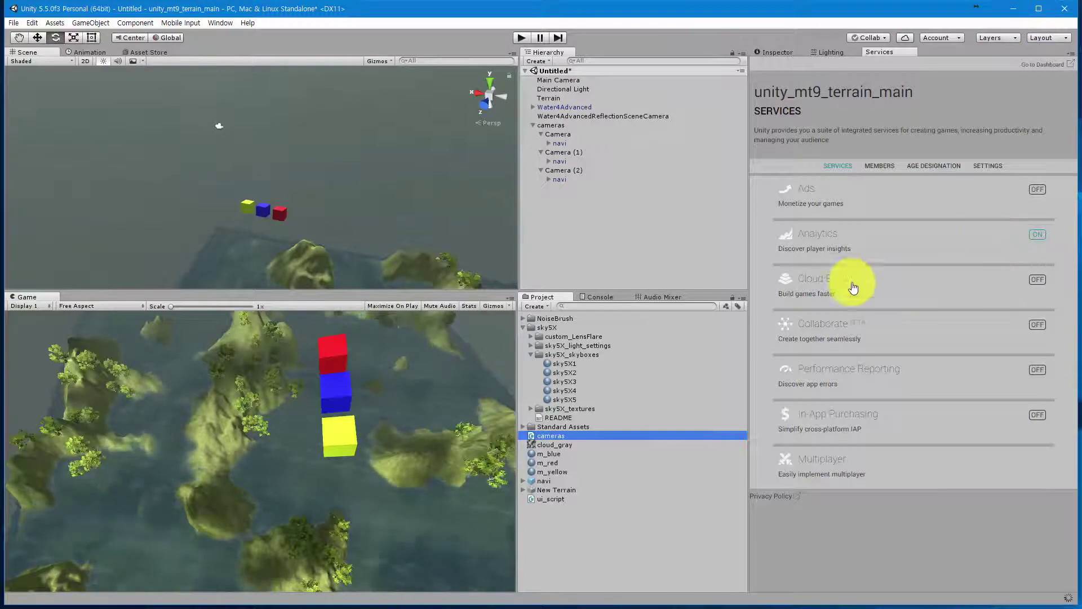
{"action": "double_click", "coordinate": [551, 498]}
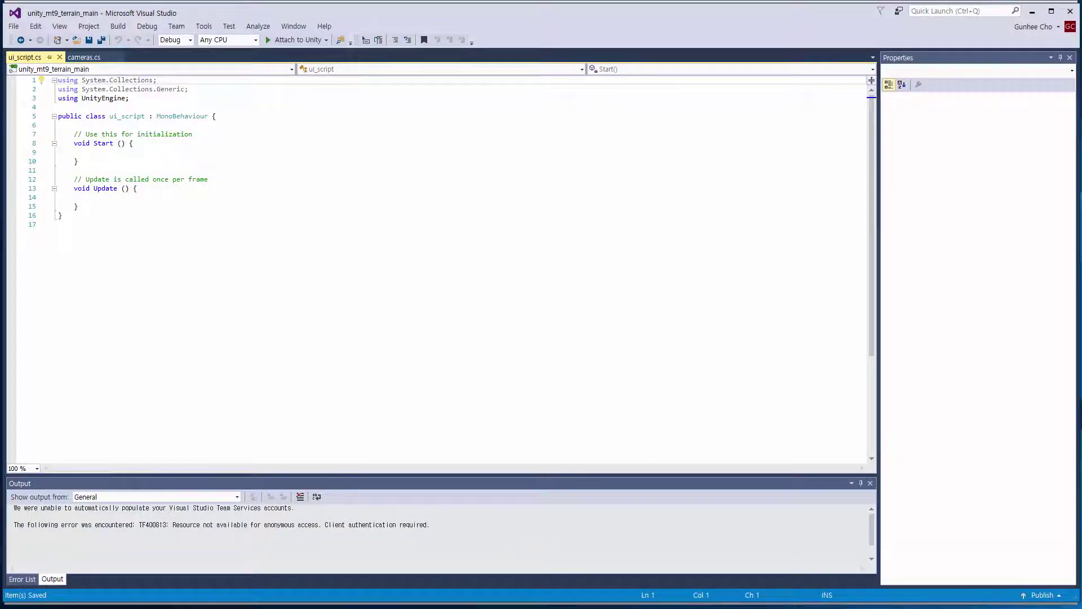
{"action": "left_click", "coordinate": [169, 124]}
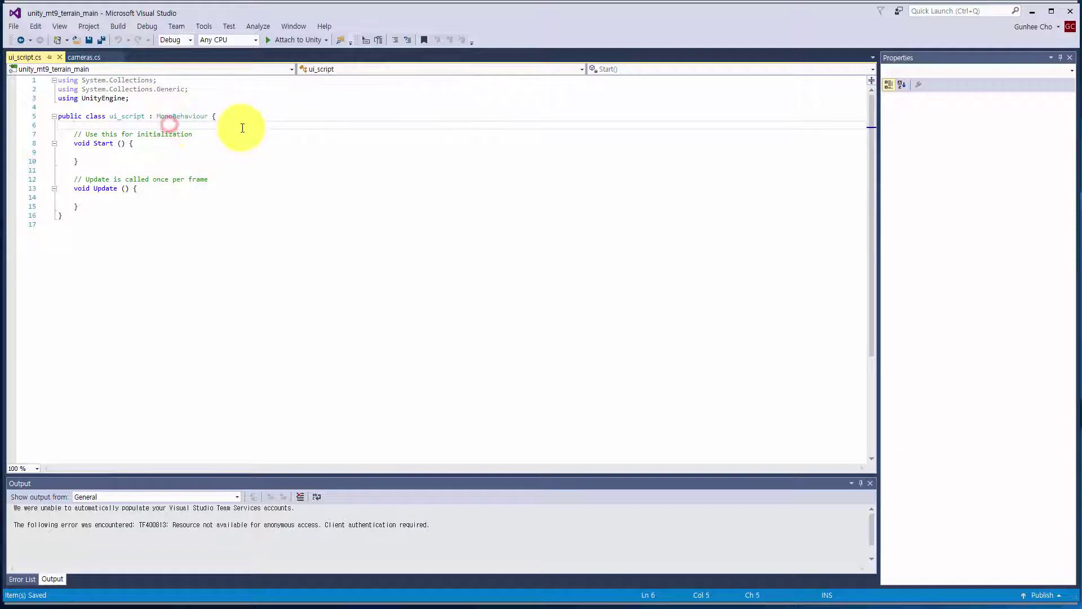
{"action": "key", "text": "Return"}
{"action": "key", "text": "Return"}
{"action": "key", "text": "Up"}
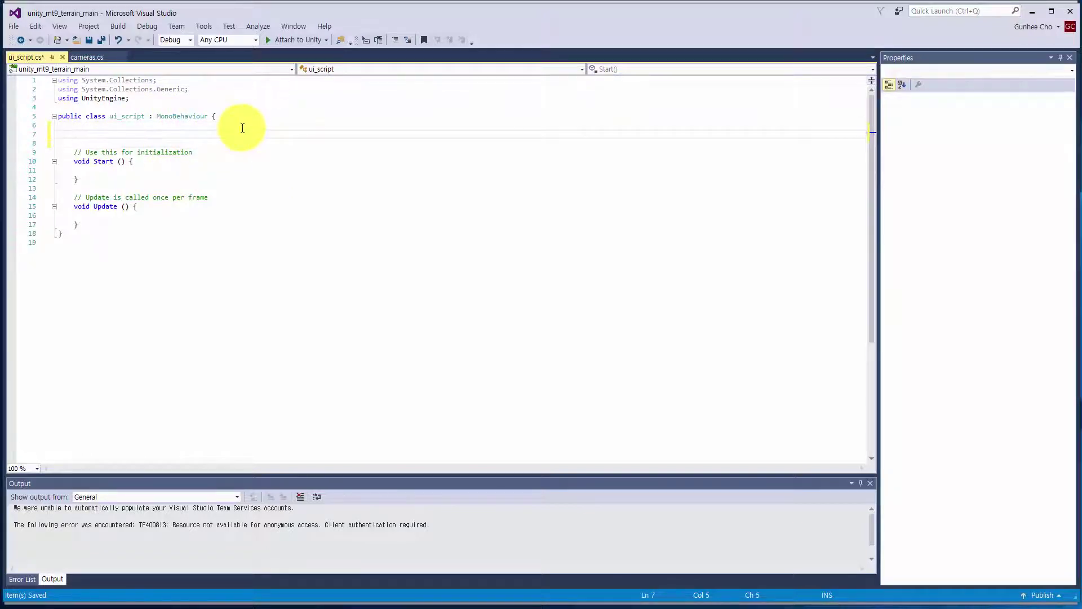
{"action": "type", "text": "public"}
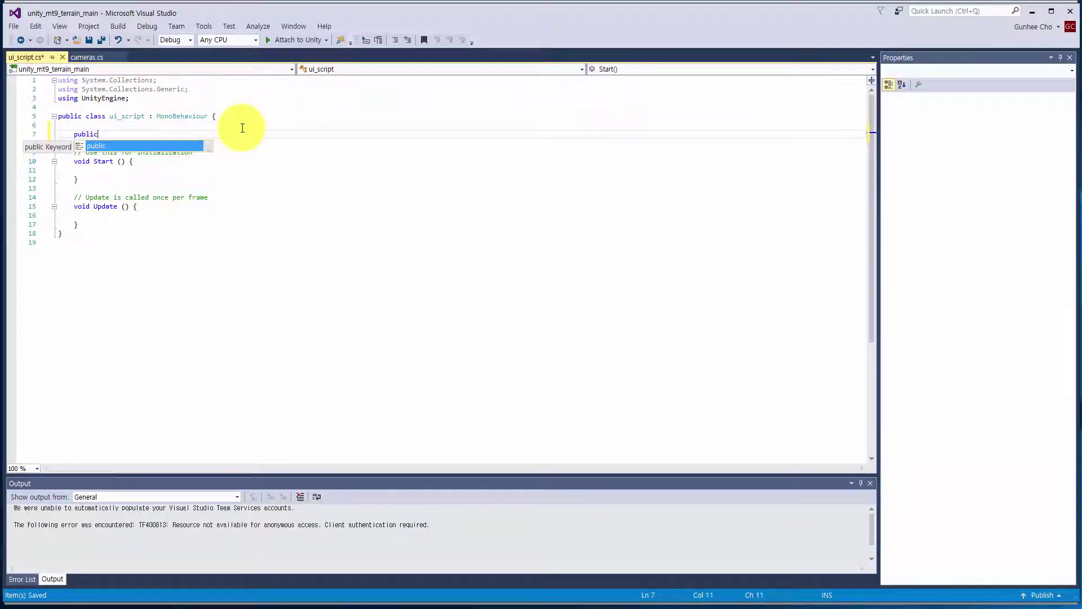
{"action": "type", "text": " int t"}
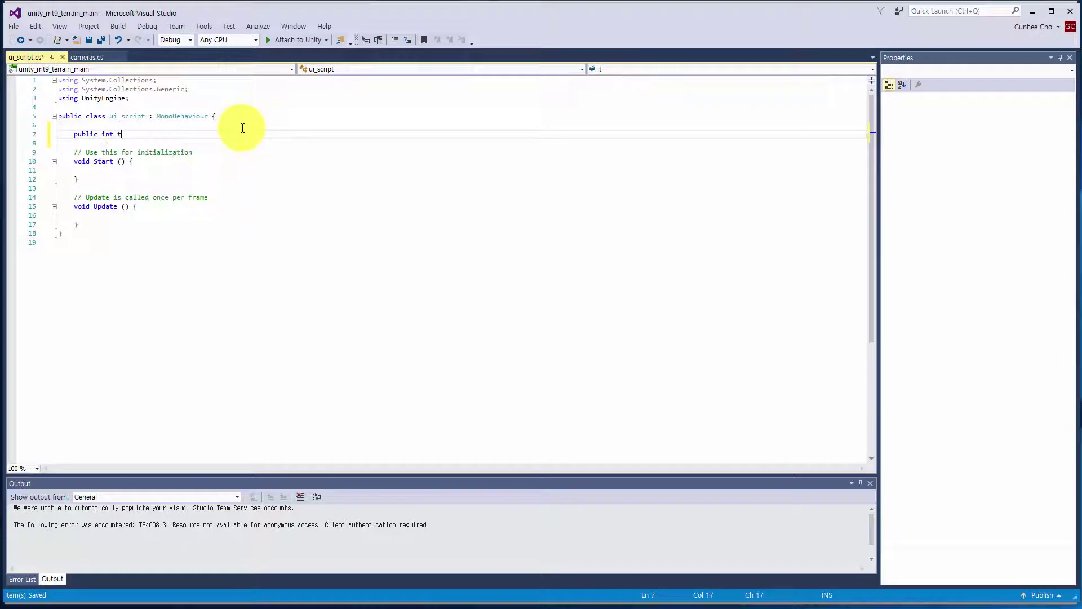
{"action": "type", "text": "arget_page;"}
{"action": "key", "text": "Return"}
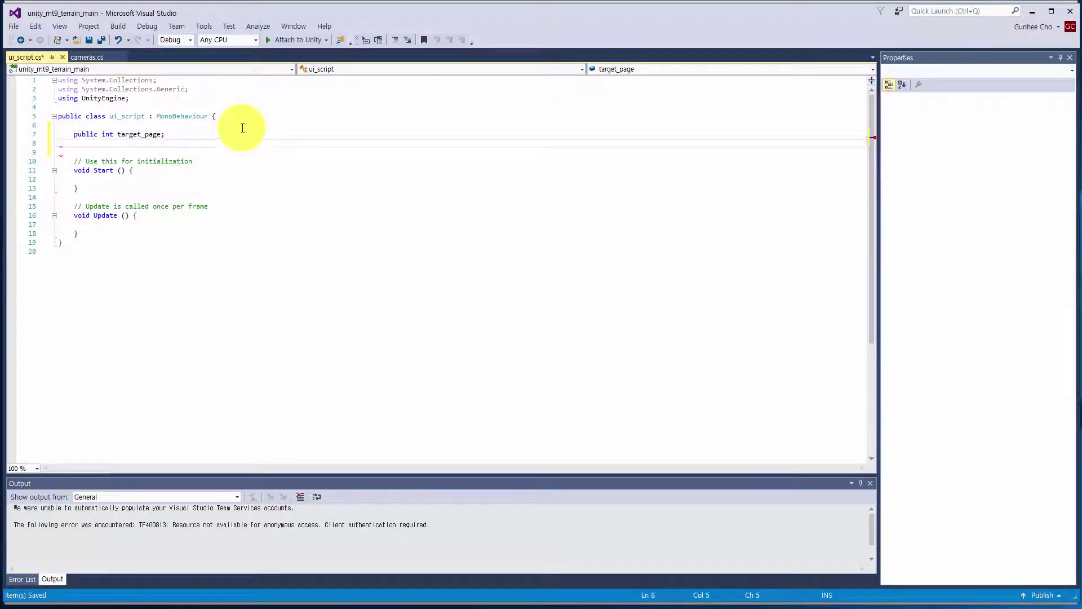
Step: Declare a private field named other of type cameras below target_page
{"action": "type", "text": "private"}
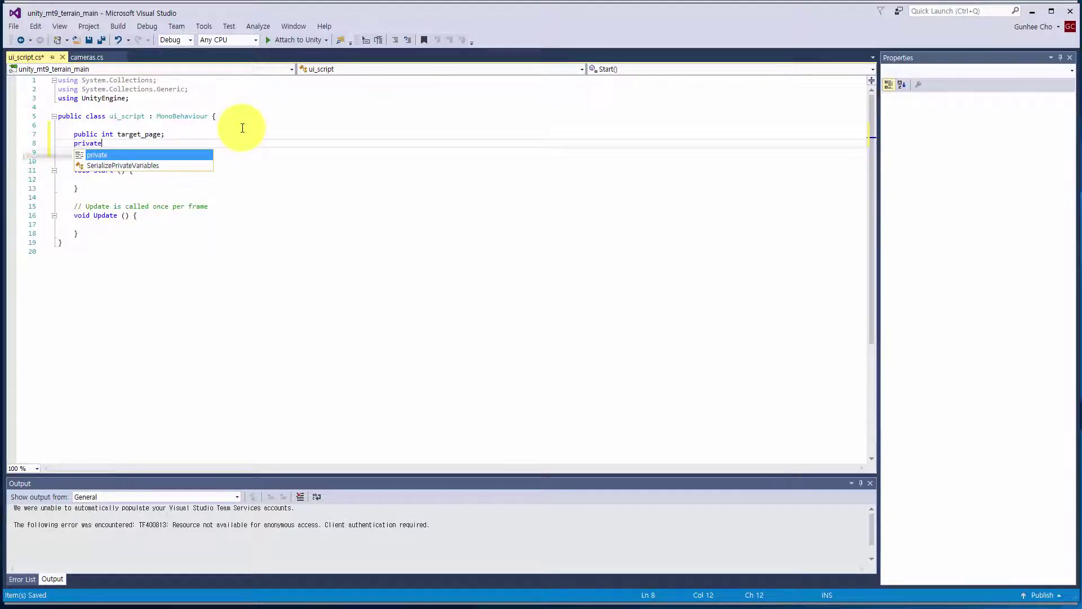
{"action": "type", "text": " camer"}
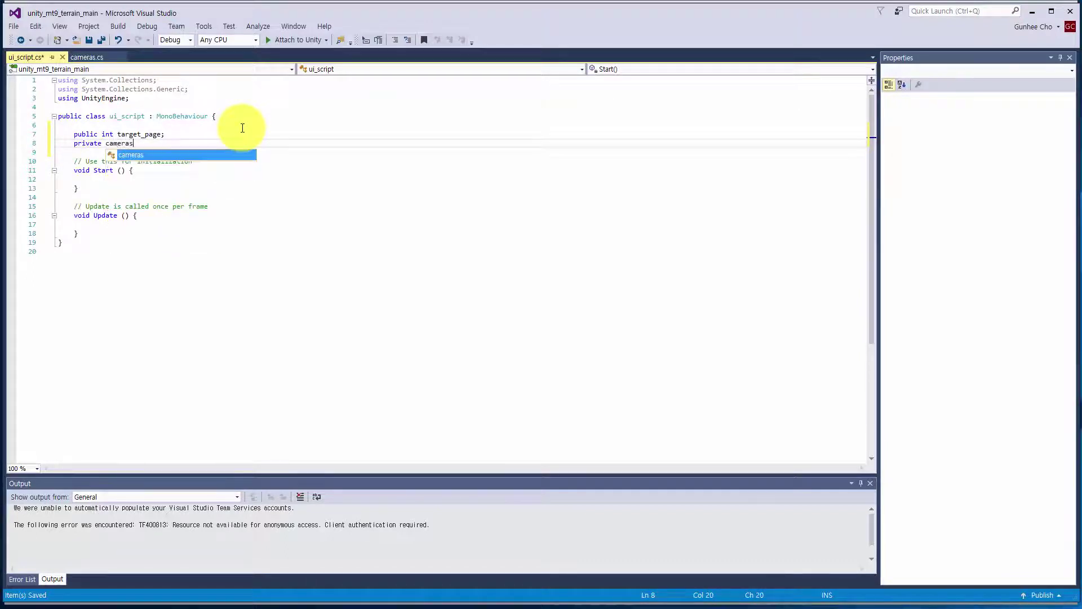
{"action": "type", "text": "as other;"}
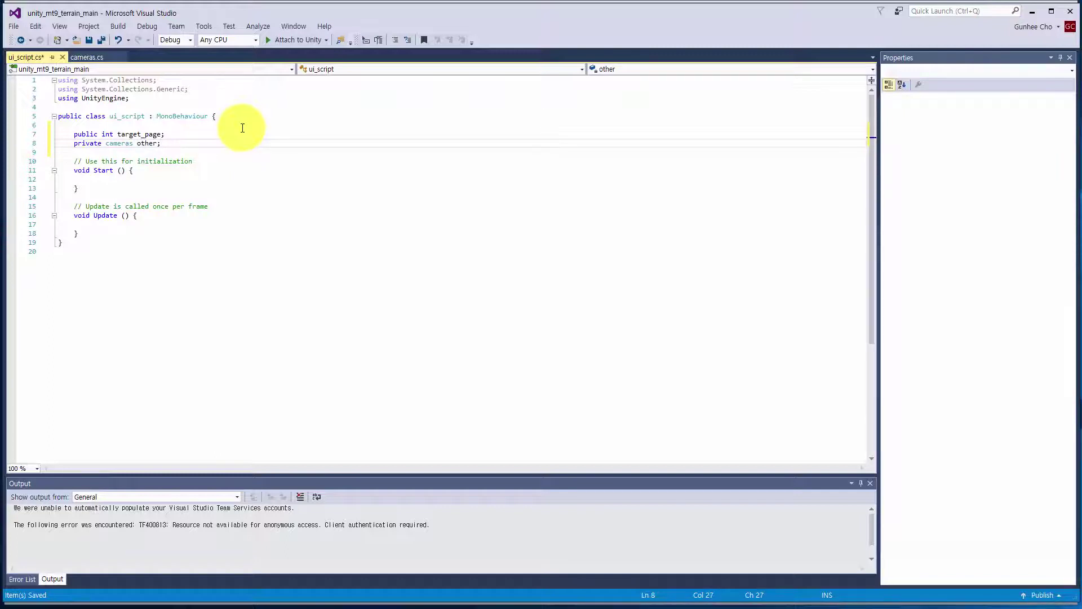
Step: Insert an empty private void OnMouseUp() method between Start and Update
{"action": "key", "text": "Down"}
{"action": "key", "text": "Down"}
{"action": "key", "text": "Down"}
{"action": "key", "text": "Down"}
{"action": "key", "text": "Down"}
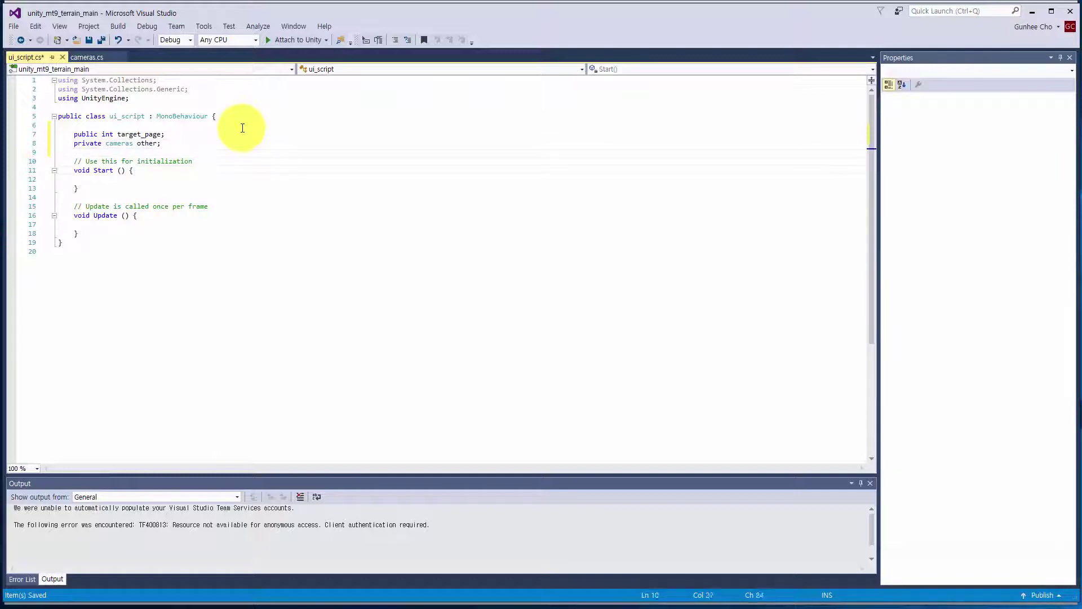
{"action": "key", "text": "End"}
{"action": "key", "text": "Return"}
{"action": "key", "text": "Return"}
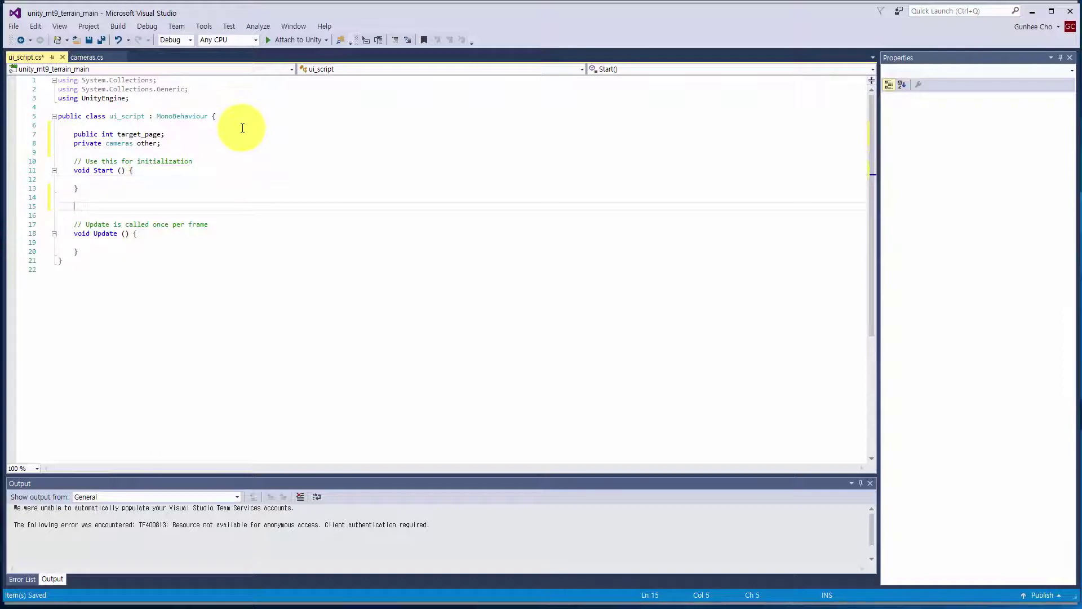
{"action": "type", "text": "void OnM"}
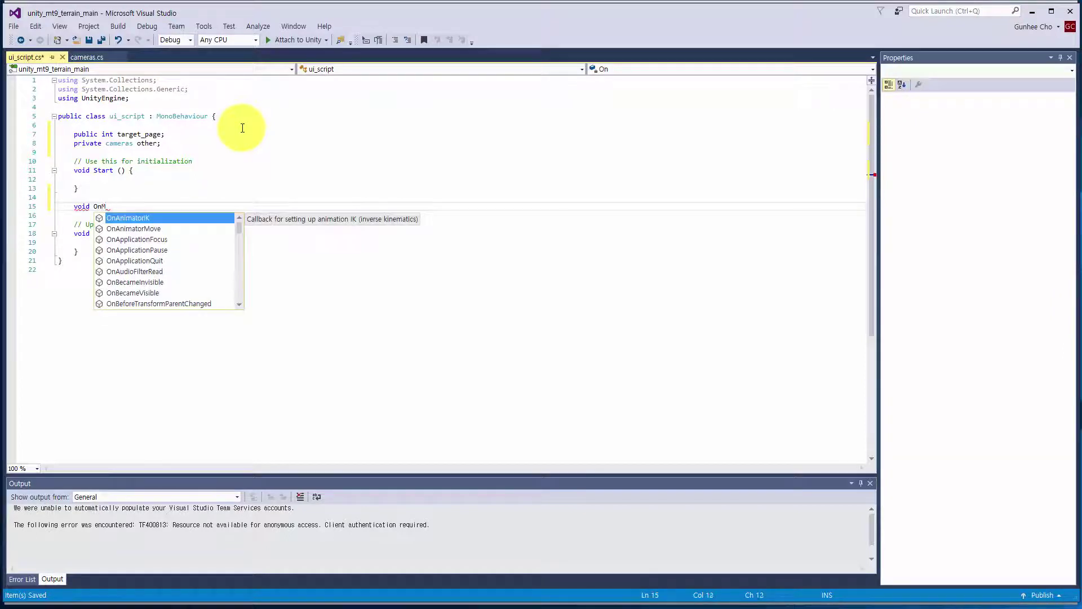
{"action": "type", "text": "ouseup"}
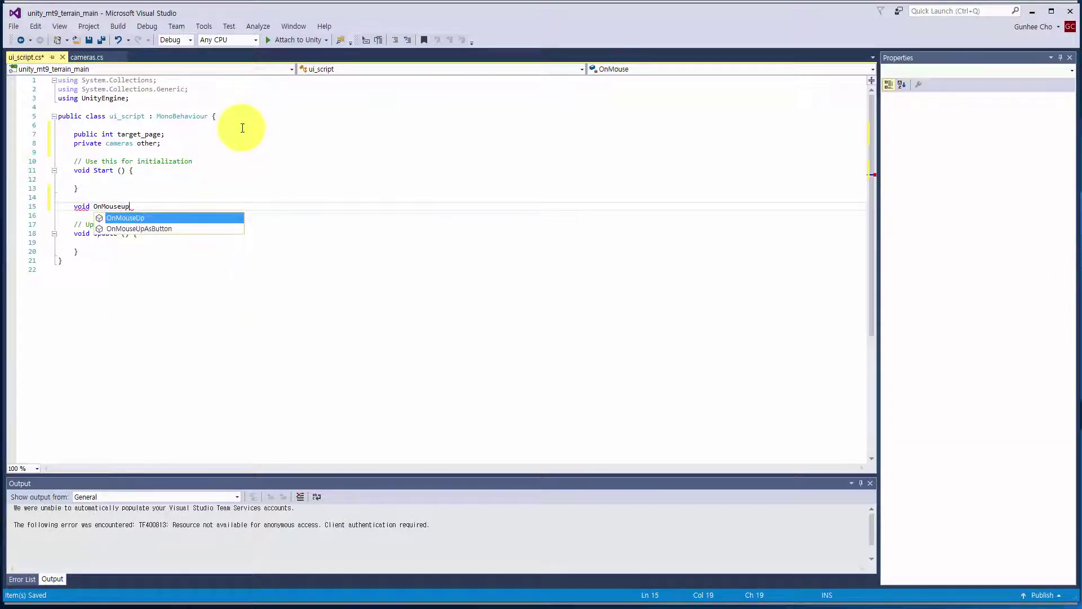
{"action": "key", "text": "Tab"}
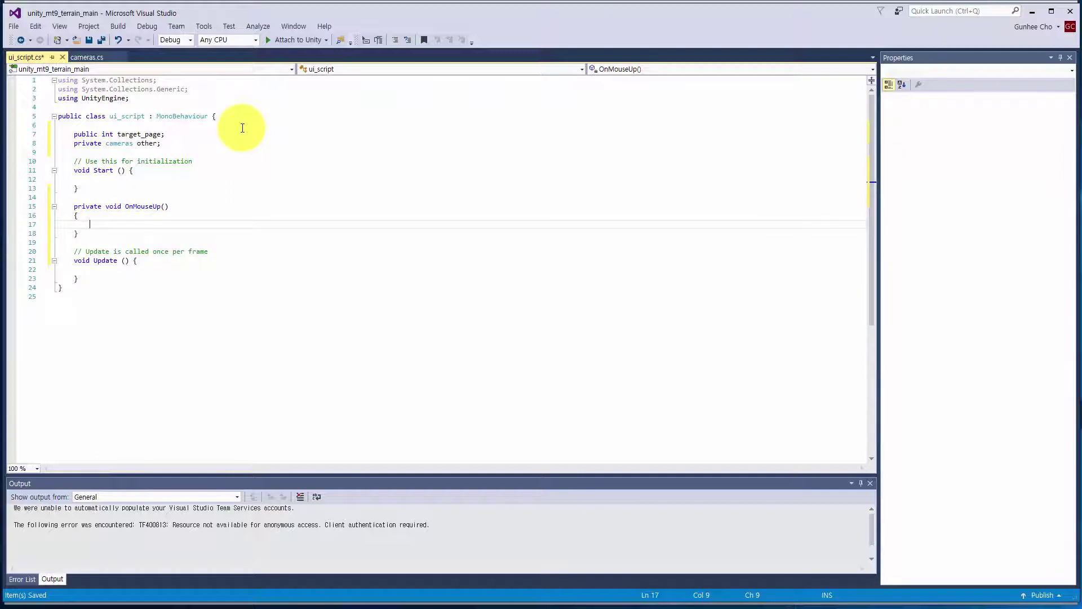
Step: Inside OnMouseUp, add the statement Debug.Log("onMouseUp");
{"action": "type", "text": "Debug"}
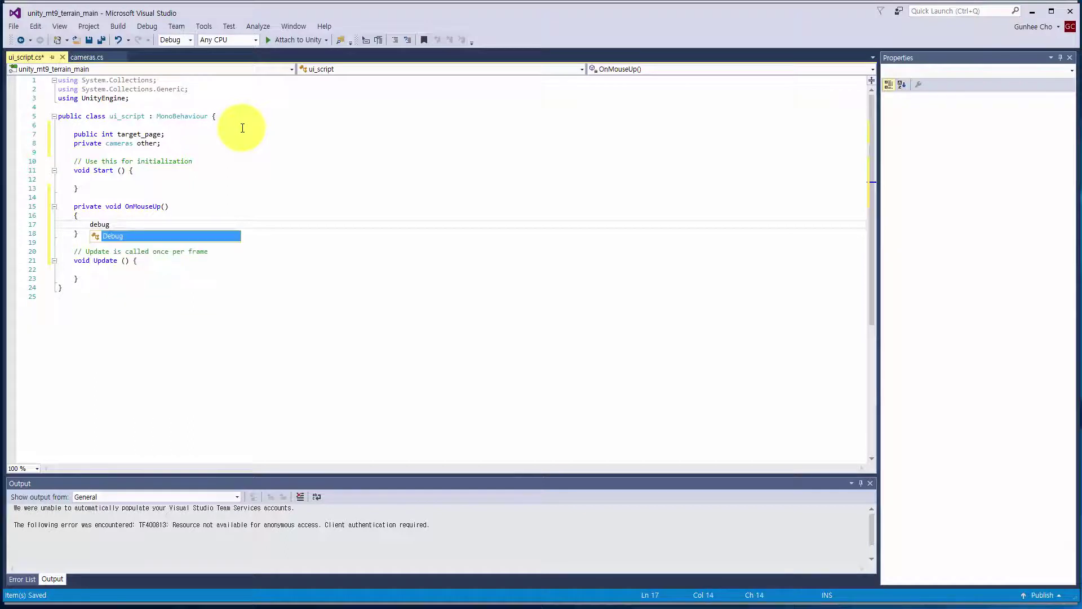
{"action": "type", "text": ".Lo"}
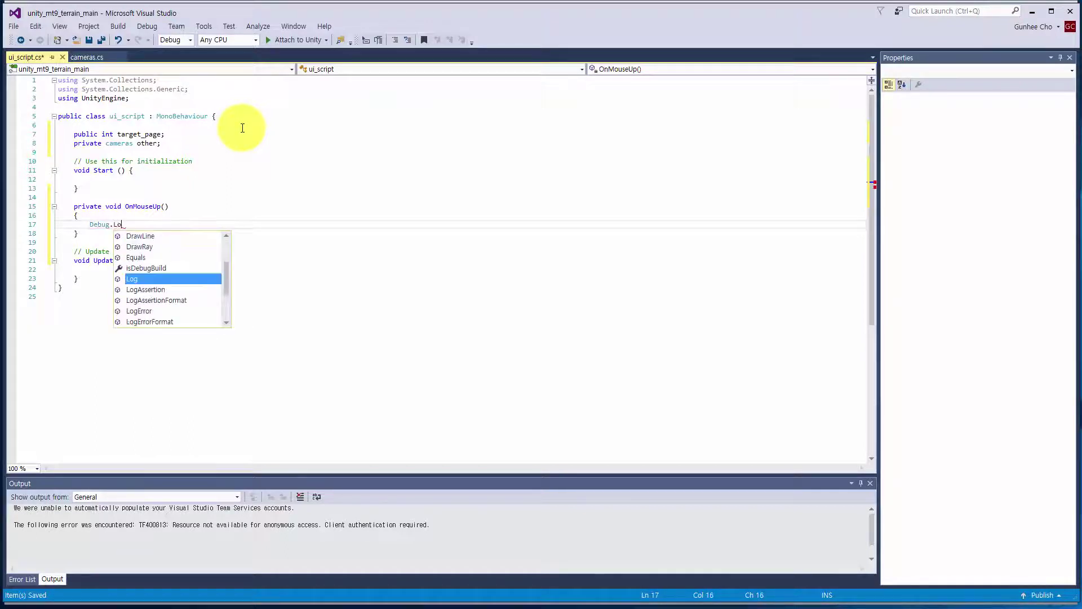
{"action": "type", "text": "g(\""}
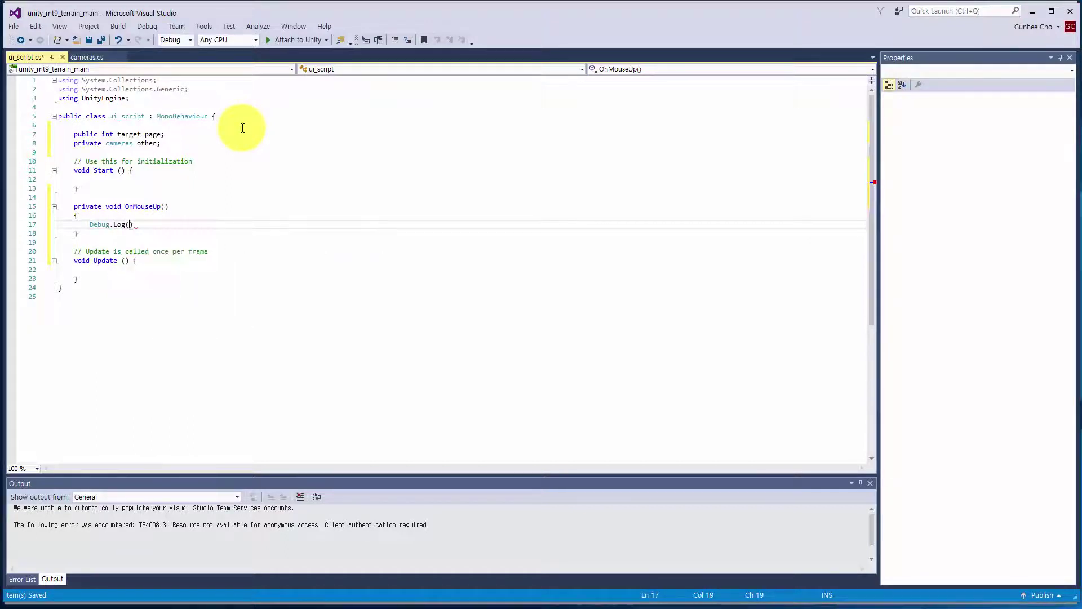
{"action": "type", "text": "onMouse"}
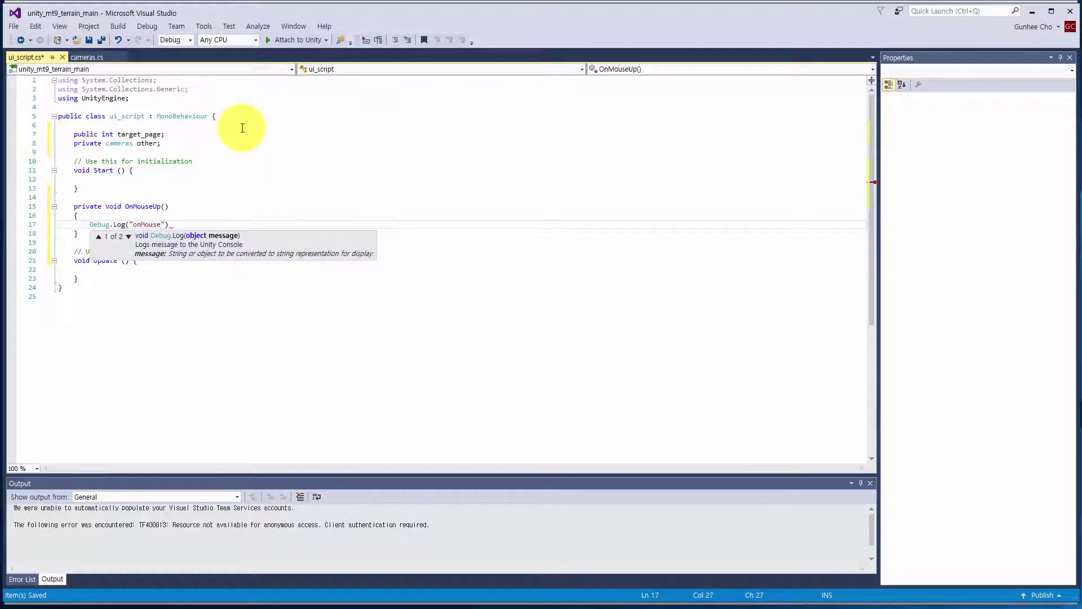
{"action": "type", "text": "Up\");"}
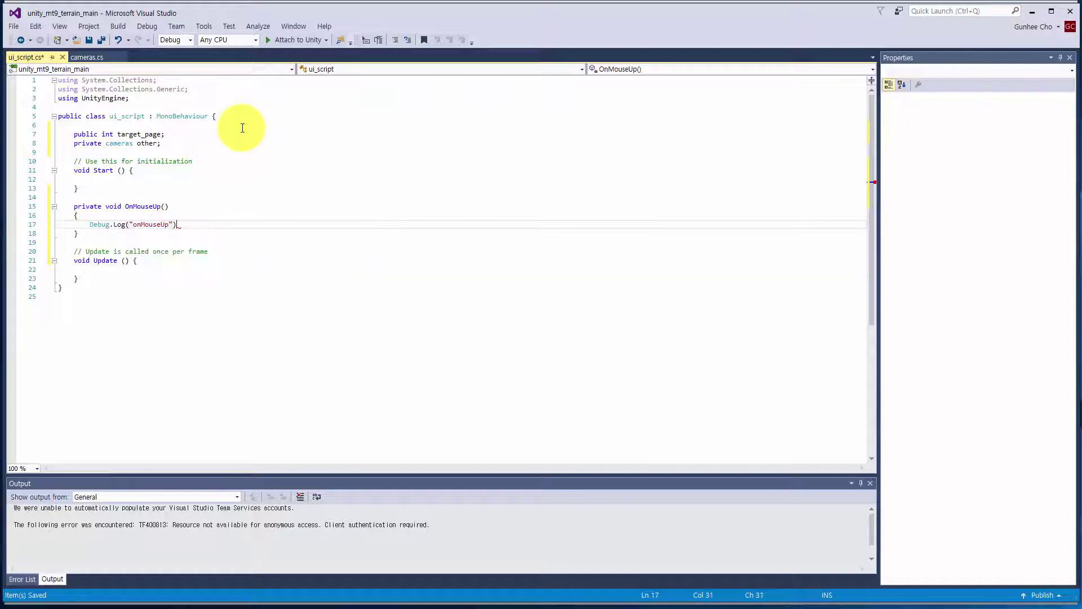
Step: Below the log statement in OnMouseUp, add other = Camera.main.GetComponent<cameras>();
{"action": "key", "text": "Return"}
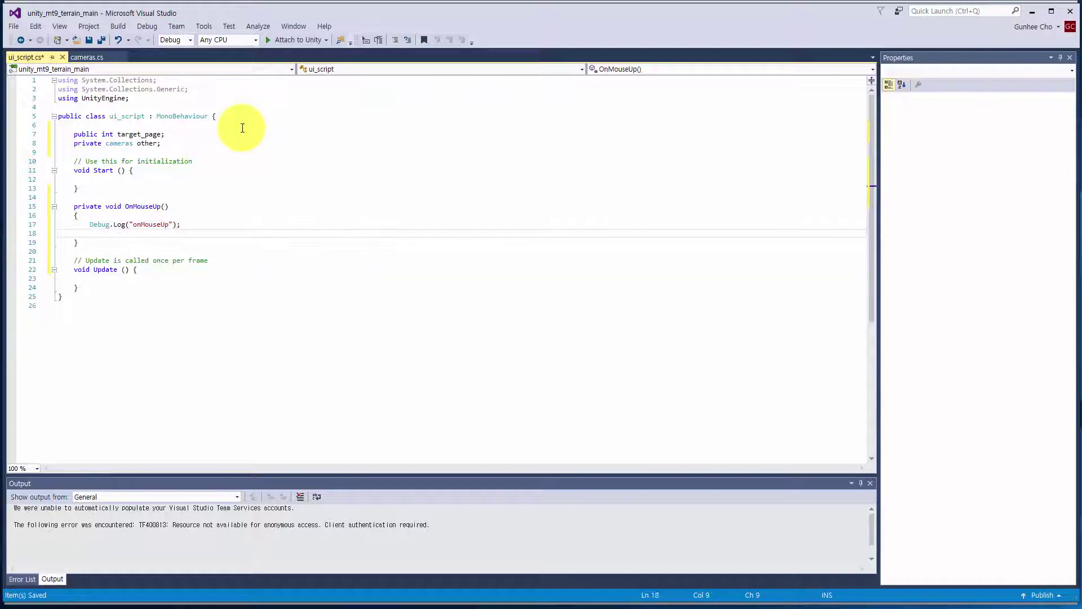
{"action": "type", "text": "other"}
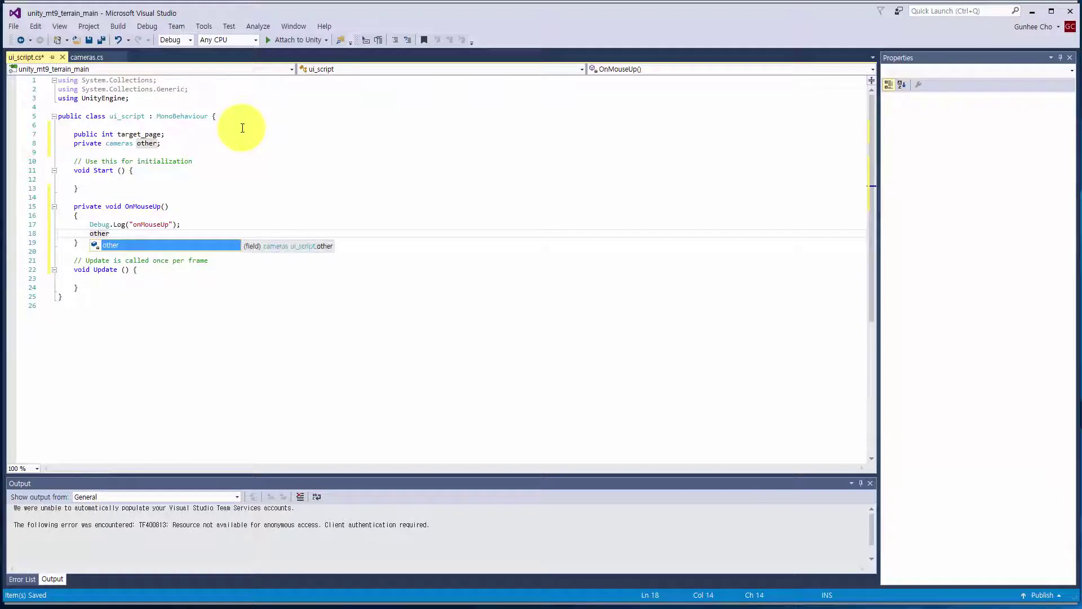
{"action": "type", "text": " ="}
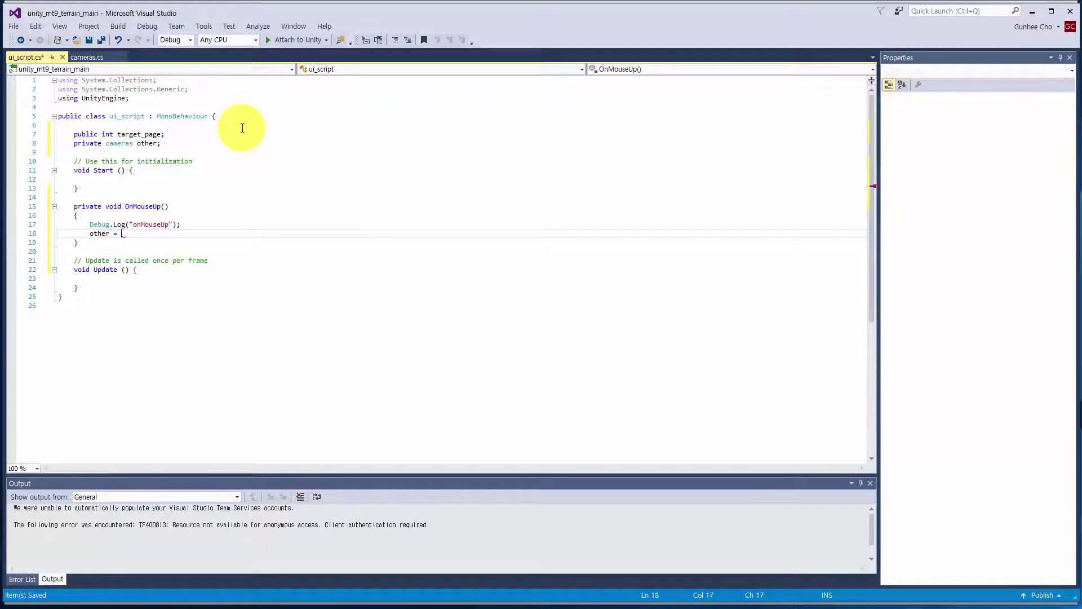
{"action": "type", "text": " Camera"}
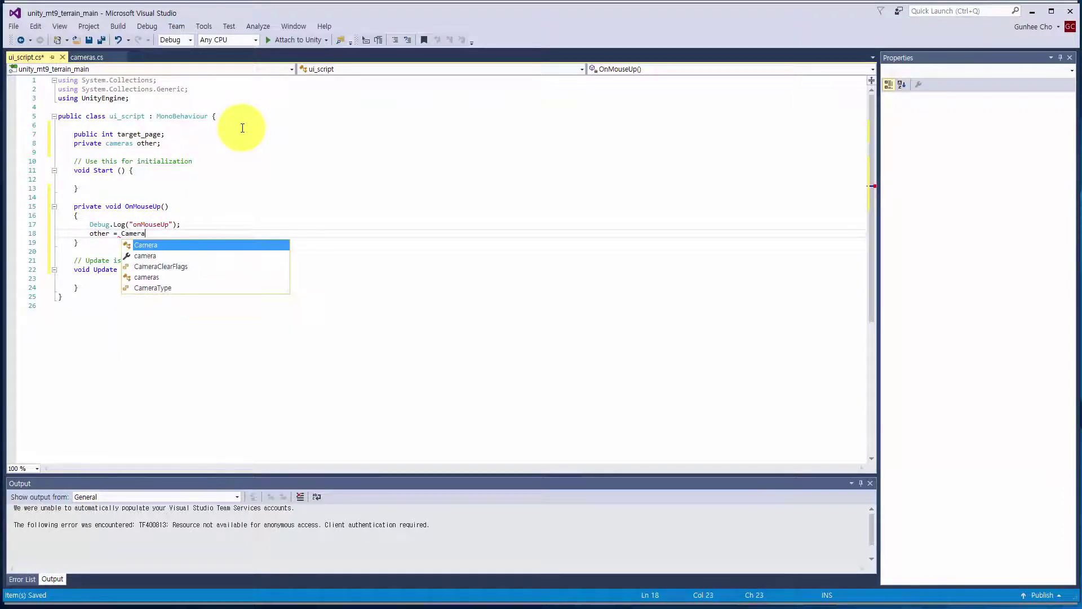
{"action": "key", "text": "Escape"}
{"action": "type", "text": ".main"}
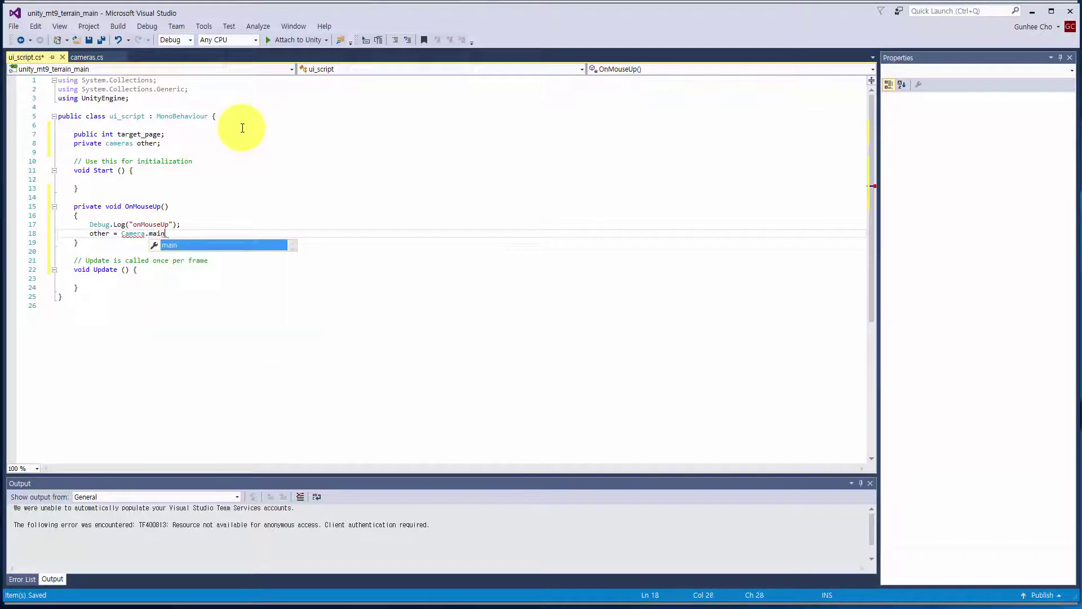
{"action": "type", "text": "."}
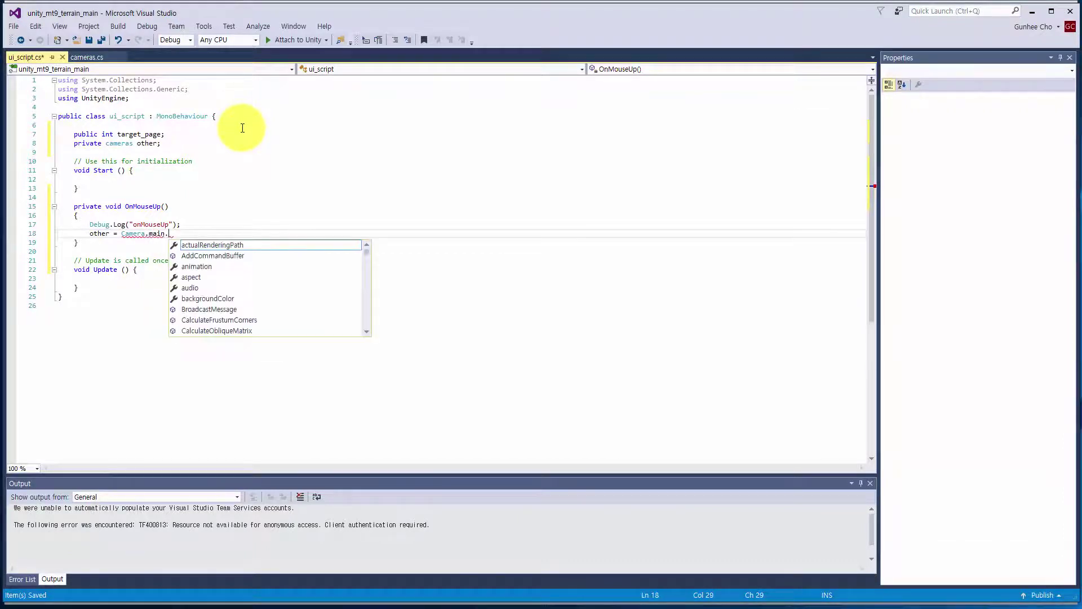
{"action": "type", "text": "get"}
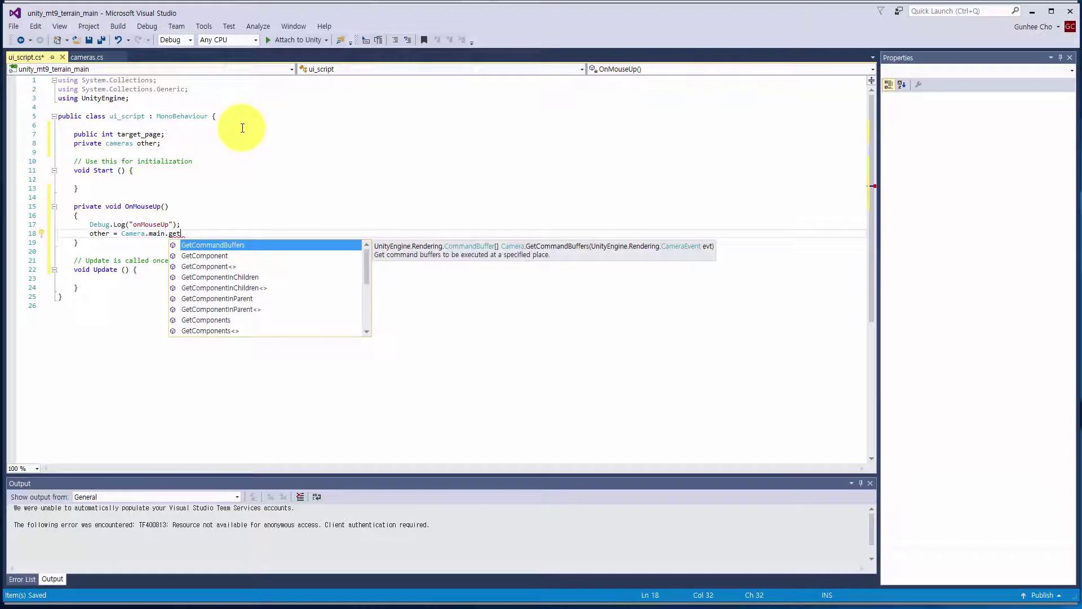
{"action": "key", "text": "Down"}
{"action": "key", "text": "Tab"}
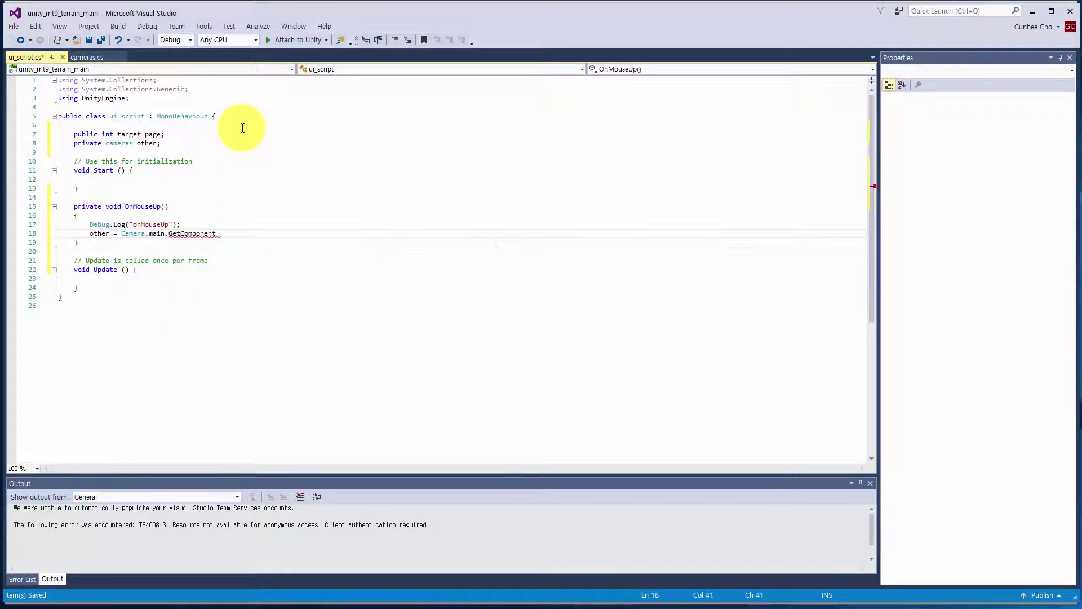
{"action": "type", "text": "<"}
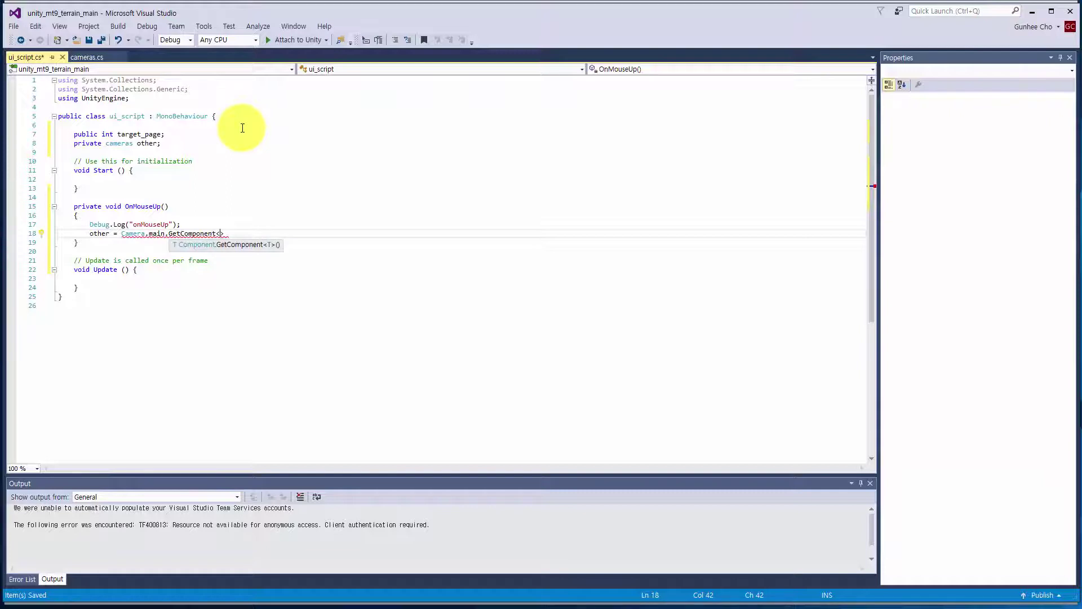
{"action": "type", "text": "cameras"}
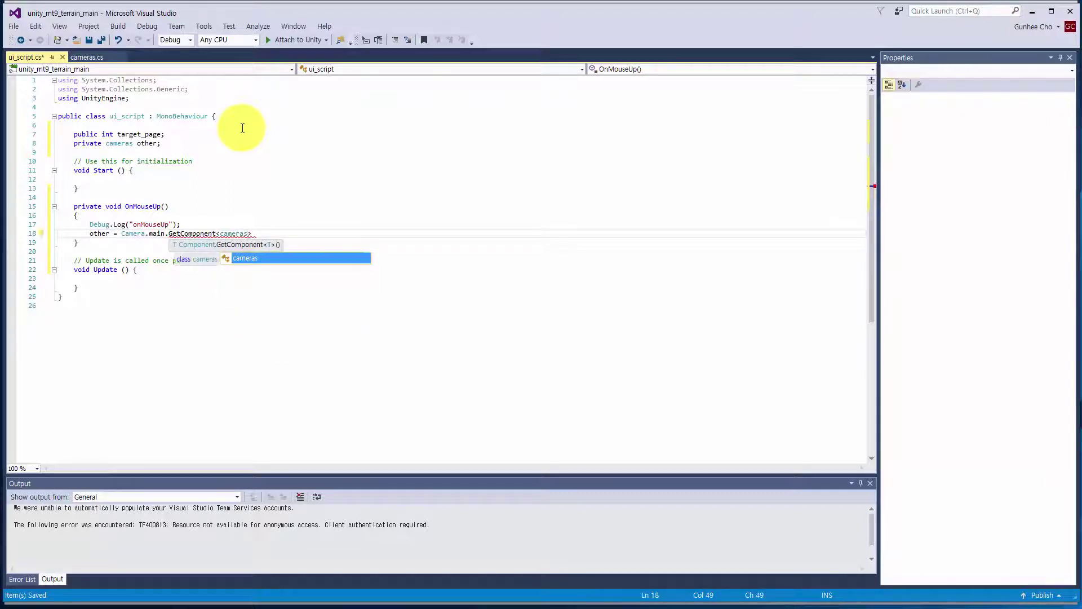
{"action": "type", "text": ">();"}
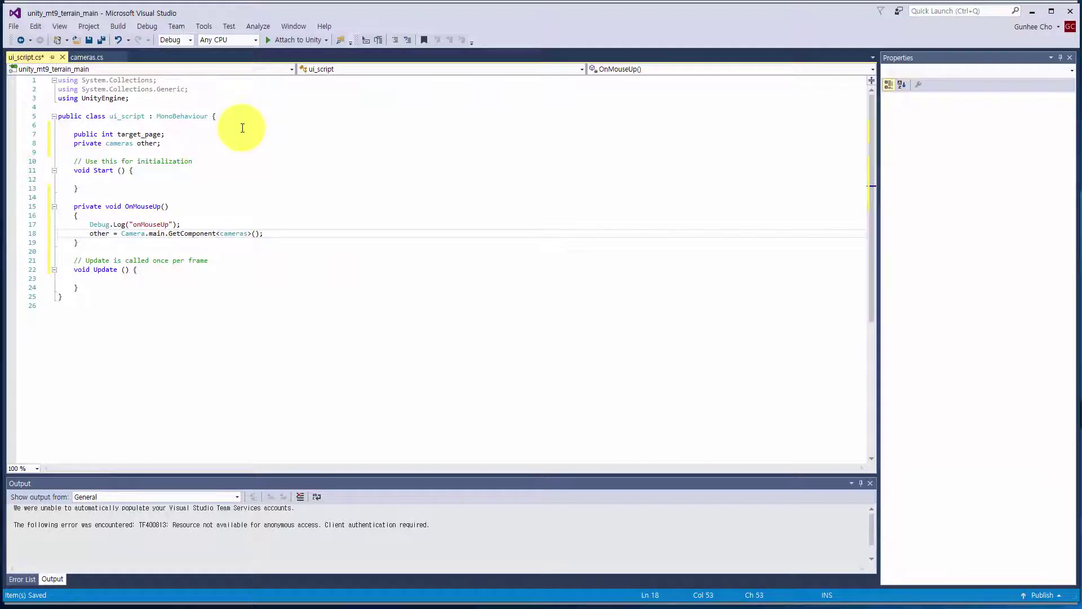
Step: Insert an empty private void OnMouseDown() method directly below OnMouseUp
{"action": "key", "text": "Down"}
{"action": "key", "text": "Return"}
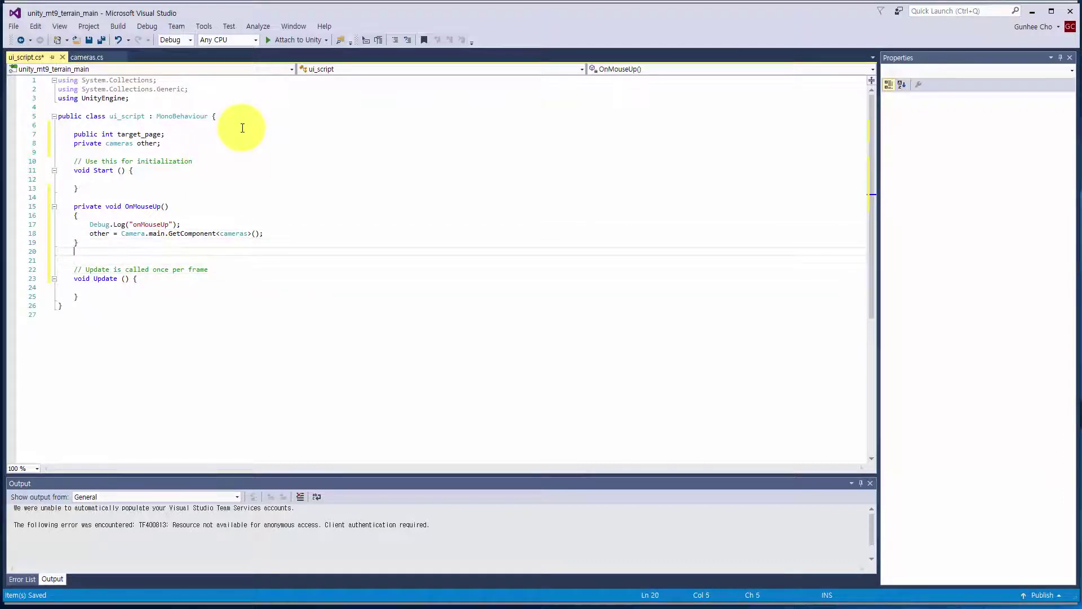
{"action": "type", "text": "private void Onmouse"}
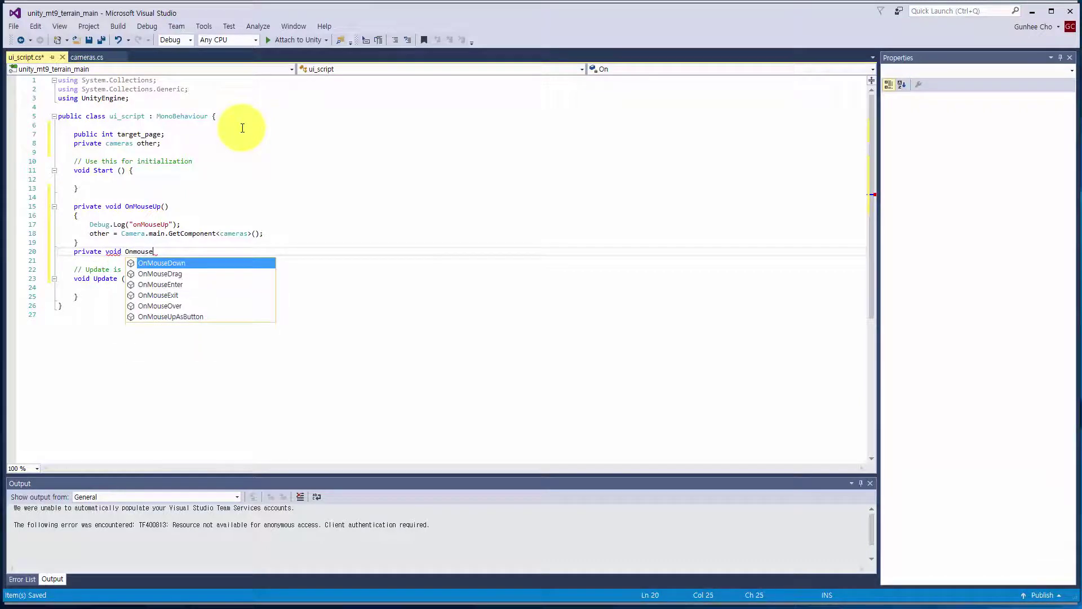
{"action": "key", "text": "Tab"}
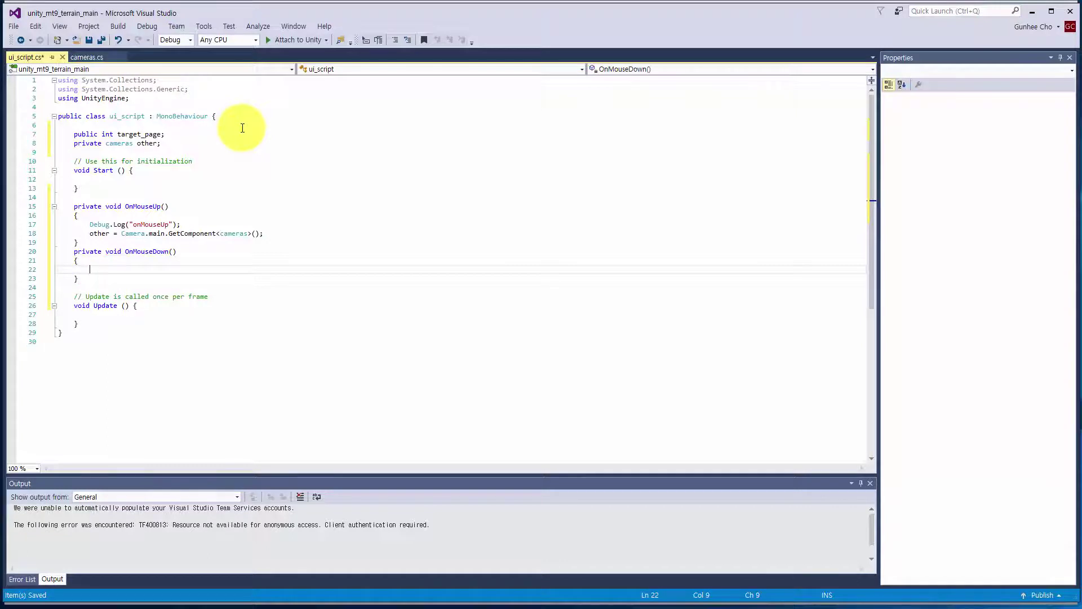
Step: Inside OnMouseDown, add the statement Debug.Log("onMouseDown");
{"action": "type", "text": "Debug."}
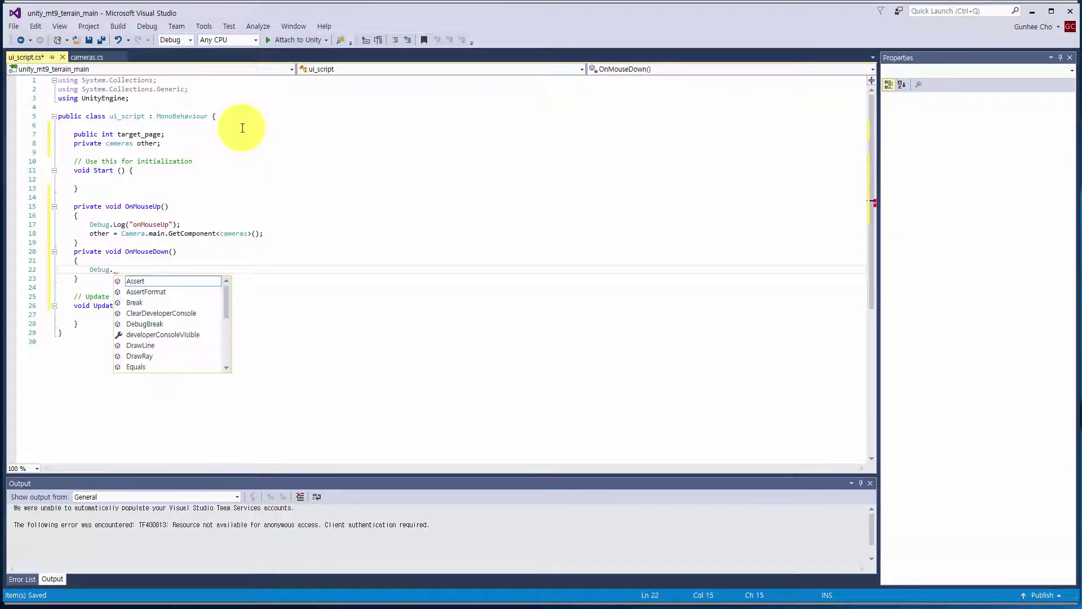
{"action": "type", "text": "log"}
{"action": "key", "text": "Tab"}
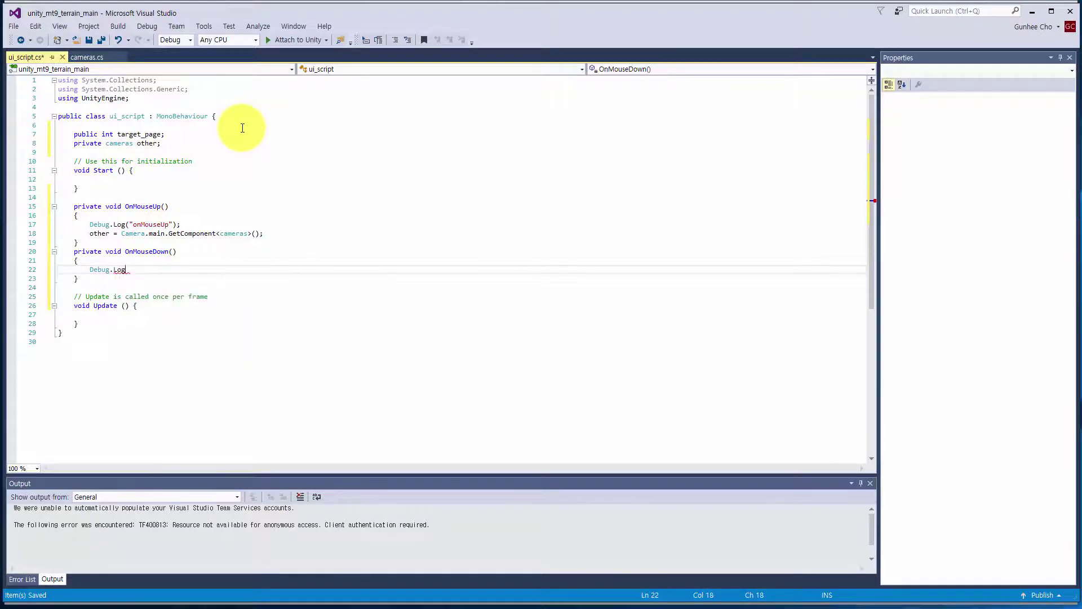
{"action": "type", "text": "(\"on"}
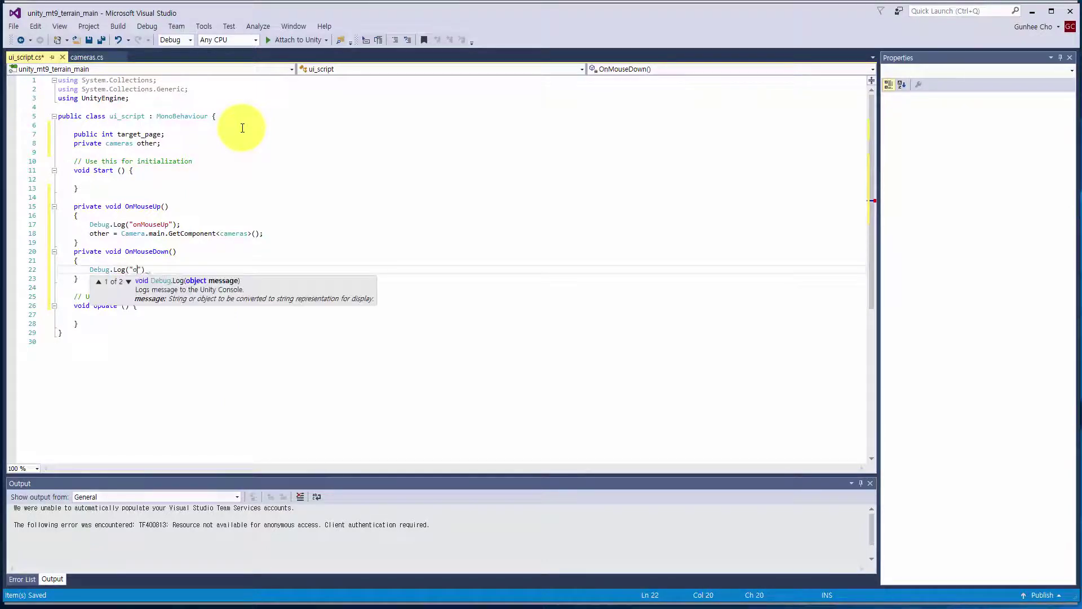
{"action": "type", "text": "MouseDown\");"}
Step: Below the log statement in OnMouseDown, assign the main camera's script with other = Camera.main.GetComponent<cameras>();
{"action": "key", "text": "Return"}
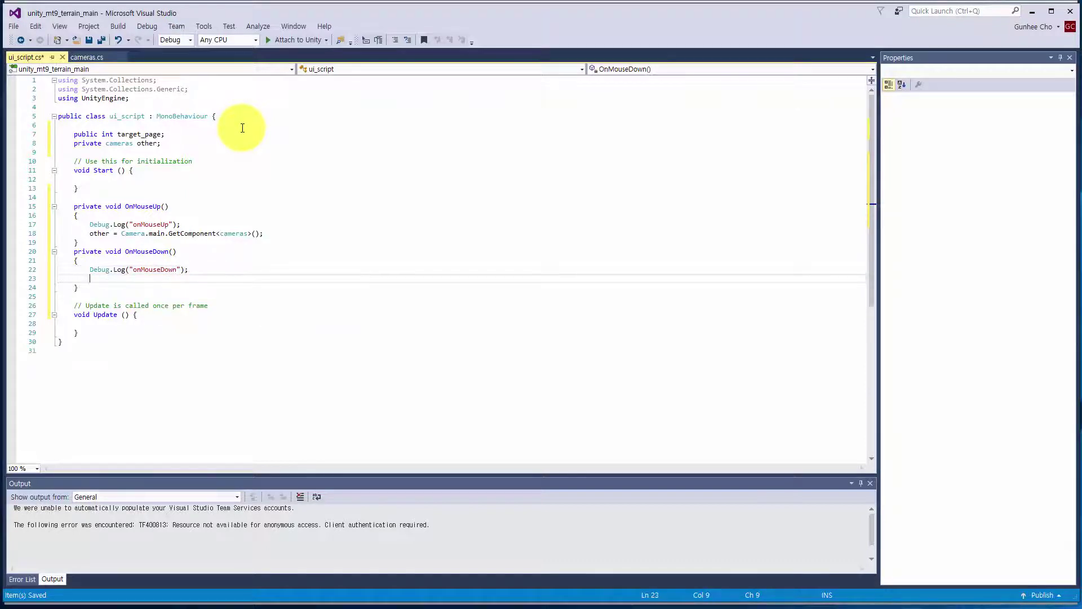
{"action": "type", "text": "other"}
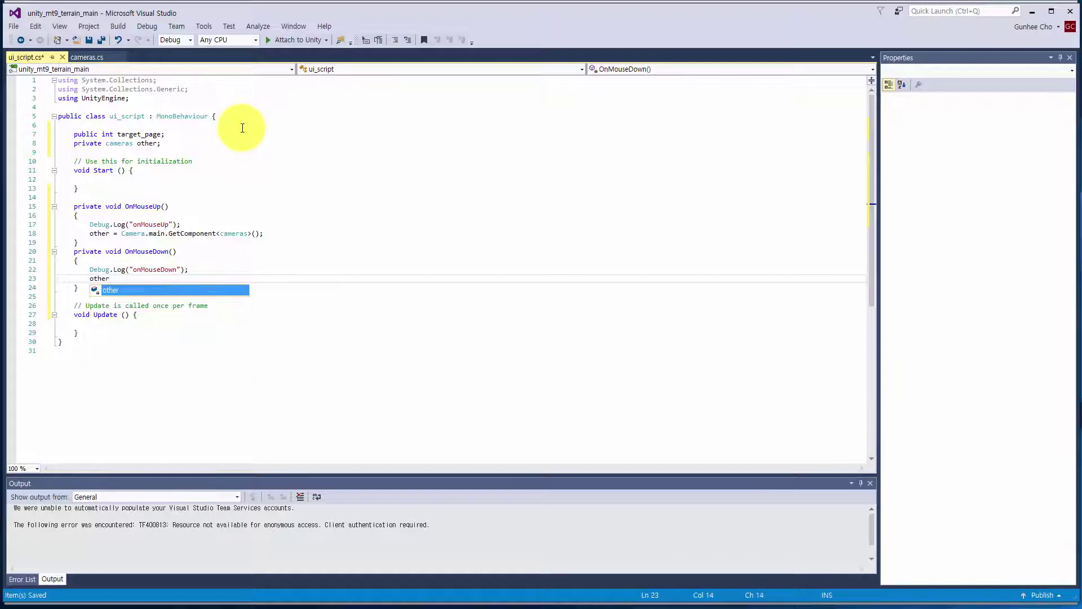
{"action": "key", "text": "Escape"}
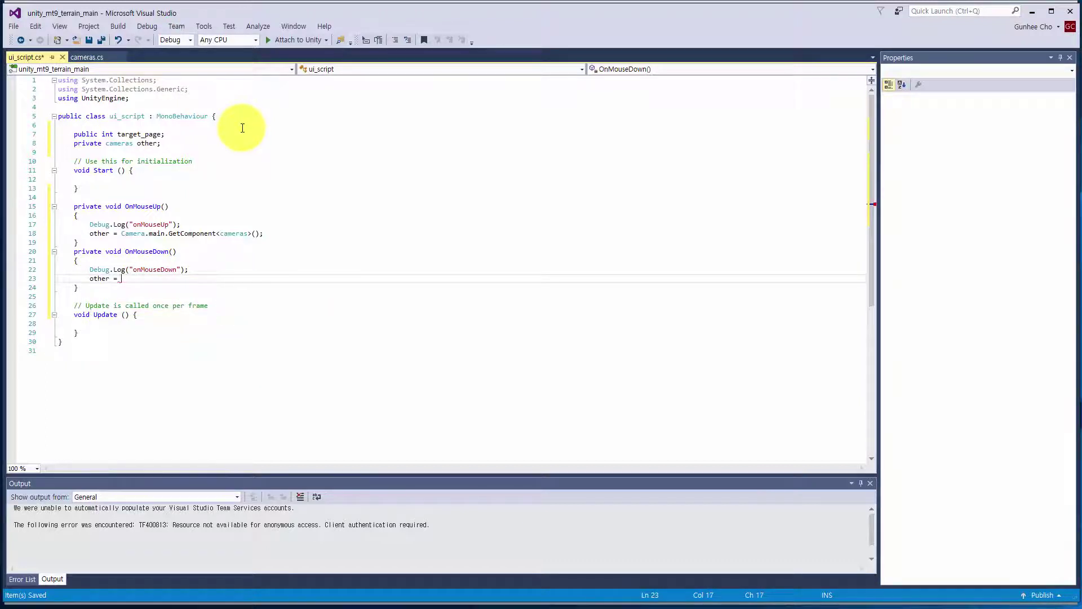
{"action": "type", "text": "= Ma"}
{"action": "key", "text": "BackSpace"}
{"action": "key", "text": "BackSpace"}
{"action": "type", "text": "ca"}
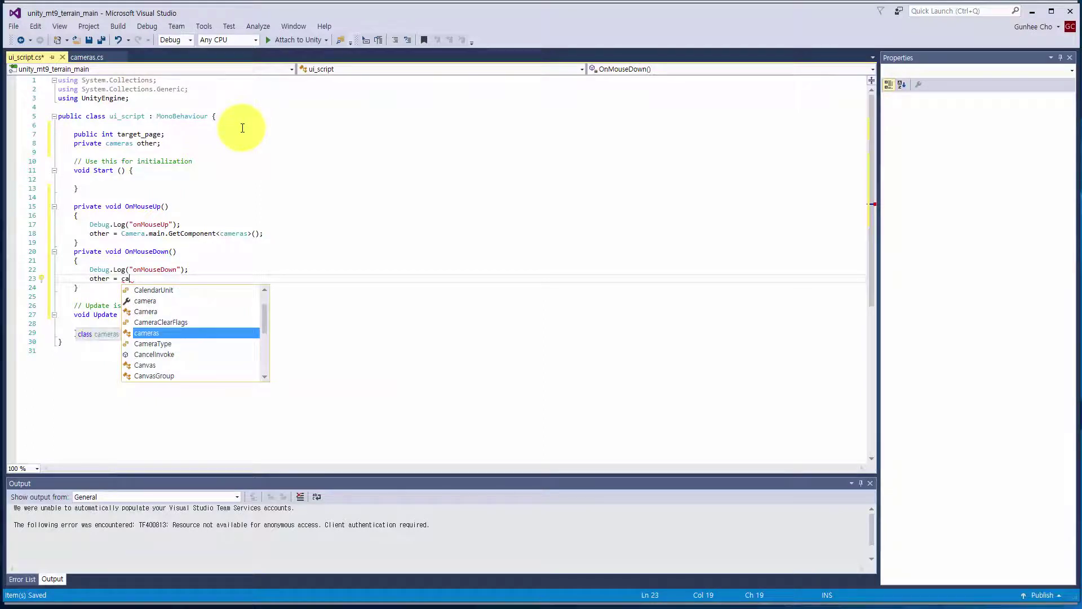
{"action": "type", "text": "mera"}
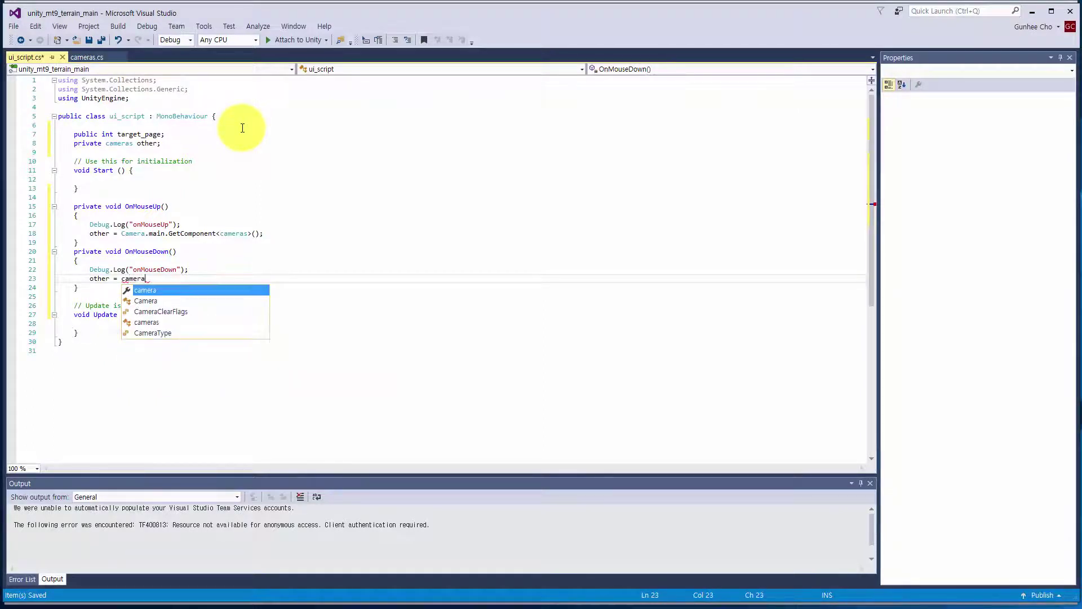
{"action": "key", "text": "Down"}
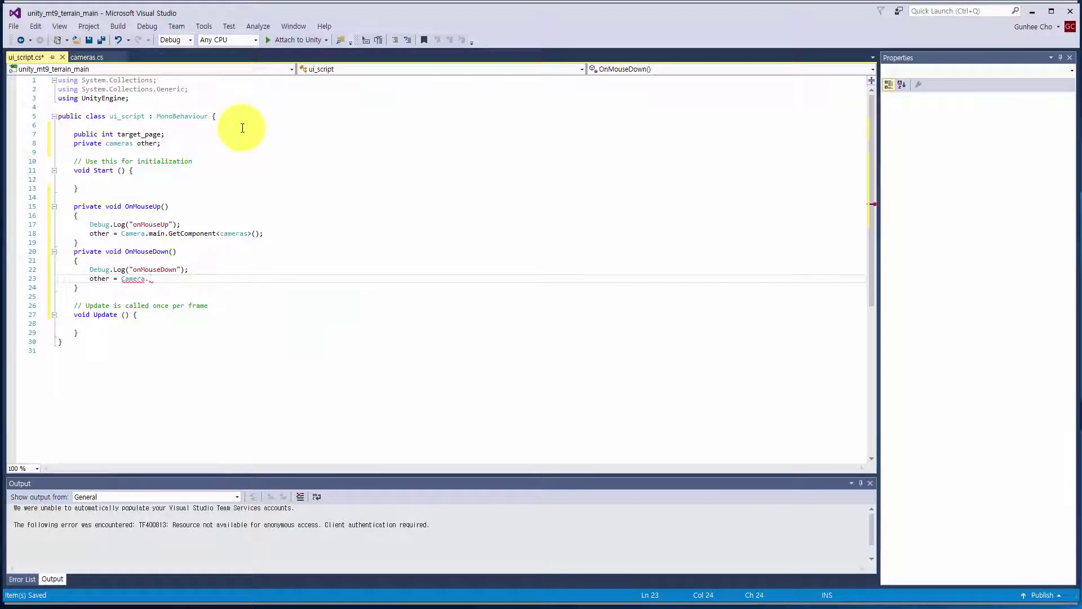
{"action": "type", "text": "main"}
{"action": "key", "text": "Tab"}
{"action": "type", "text": ".get"}
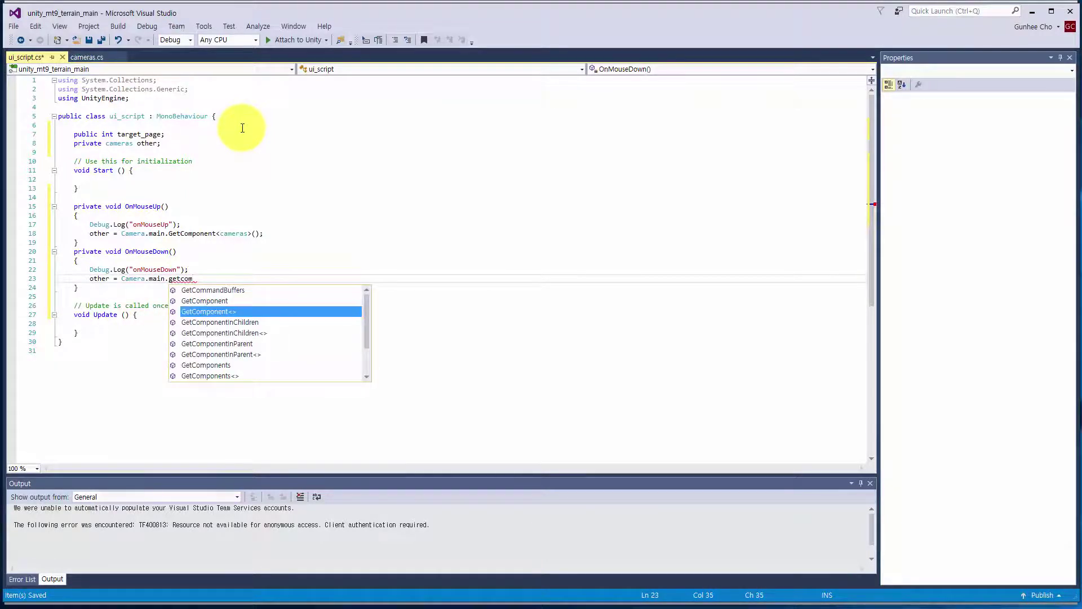
{"action": "type", "text": "com"}
{"action": "key", "text": "Tab"}
{"action": "type", "text": "cameras"}
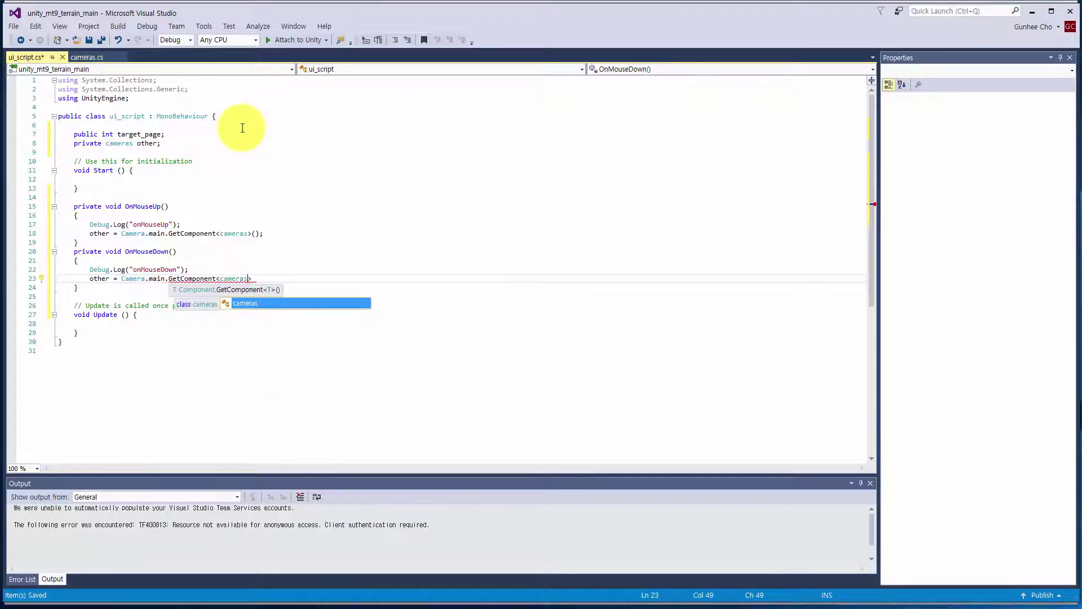
{"action": "type", "text": ">();"}
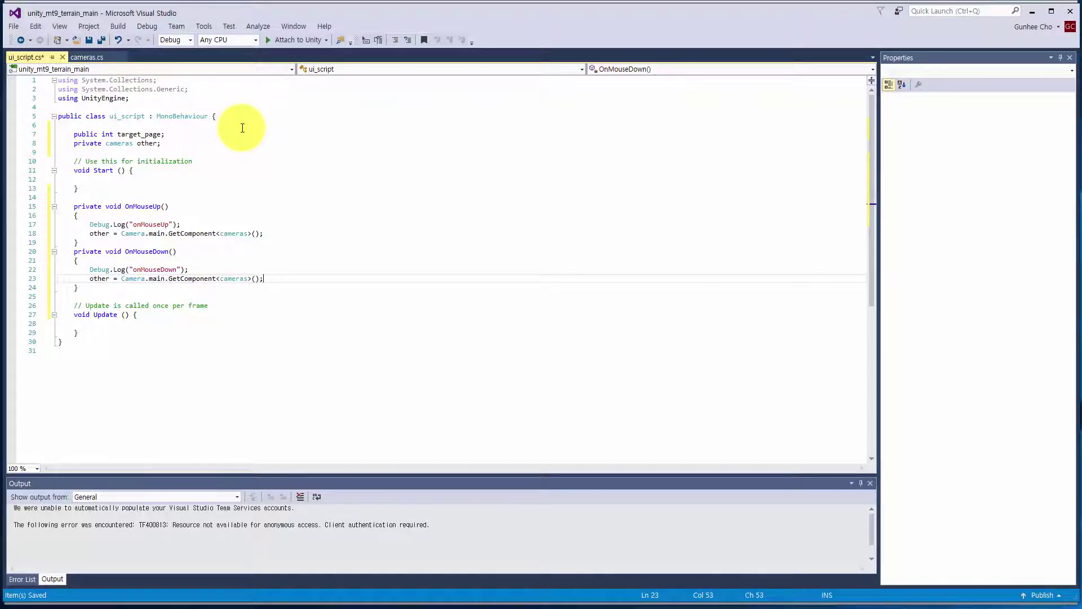
Step: Add the call other.move_camera(target_page); as the last line of OnMouseDown and save ui_script.cs
{"action": "key", "text": "Return"}
{"action": "type", "text": "other"}
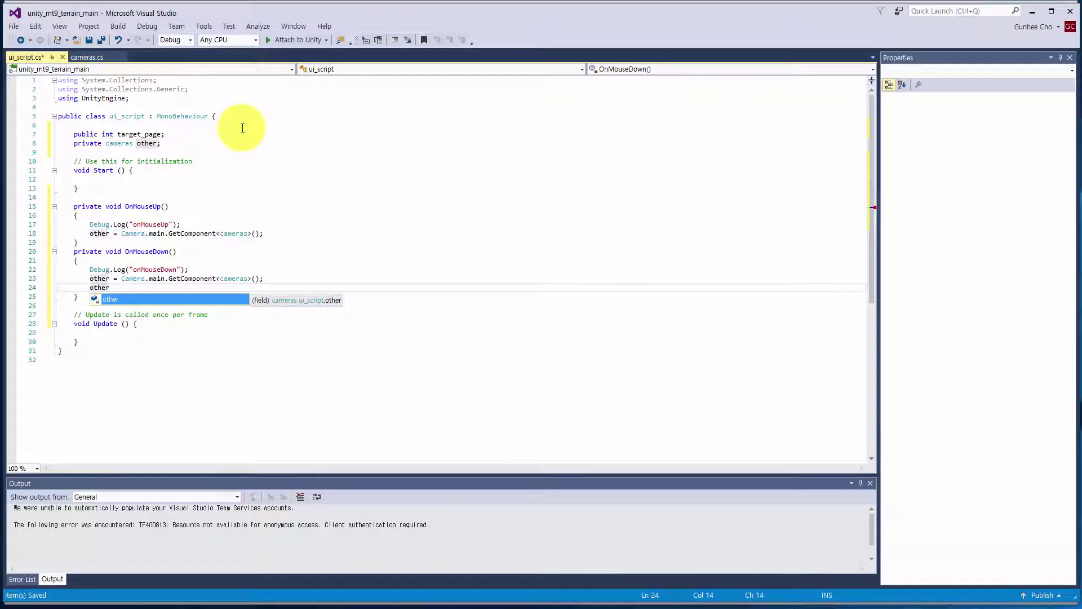
{"action": "type", "text": ".move"}
{"action": "key", "text": "Tab"}
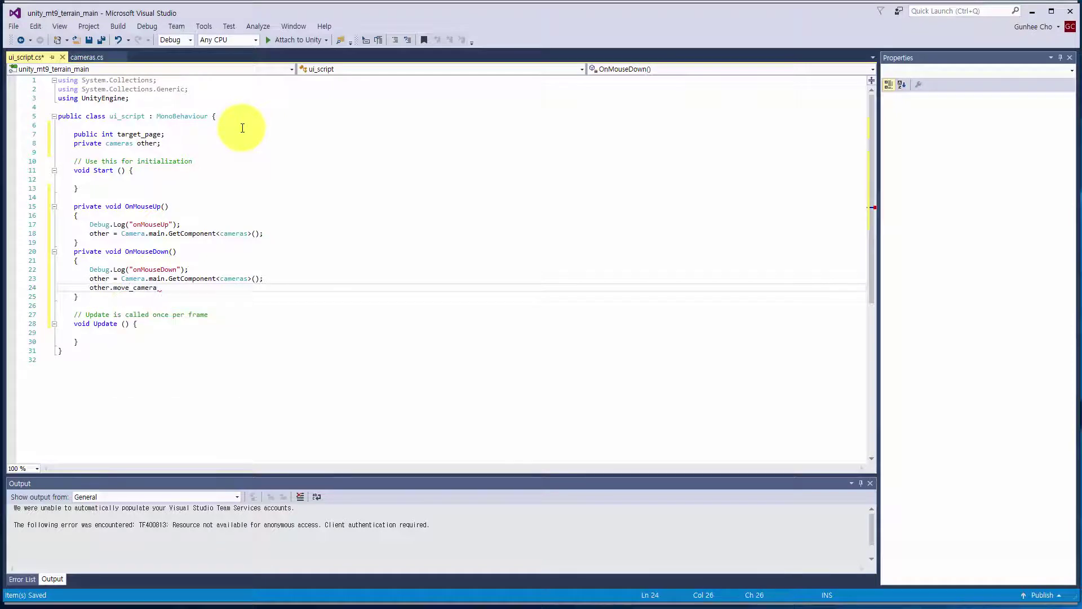
{"action": "type", "text": "(targe"}
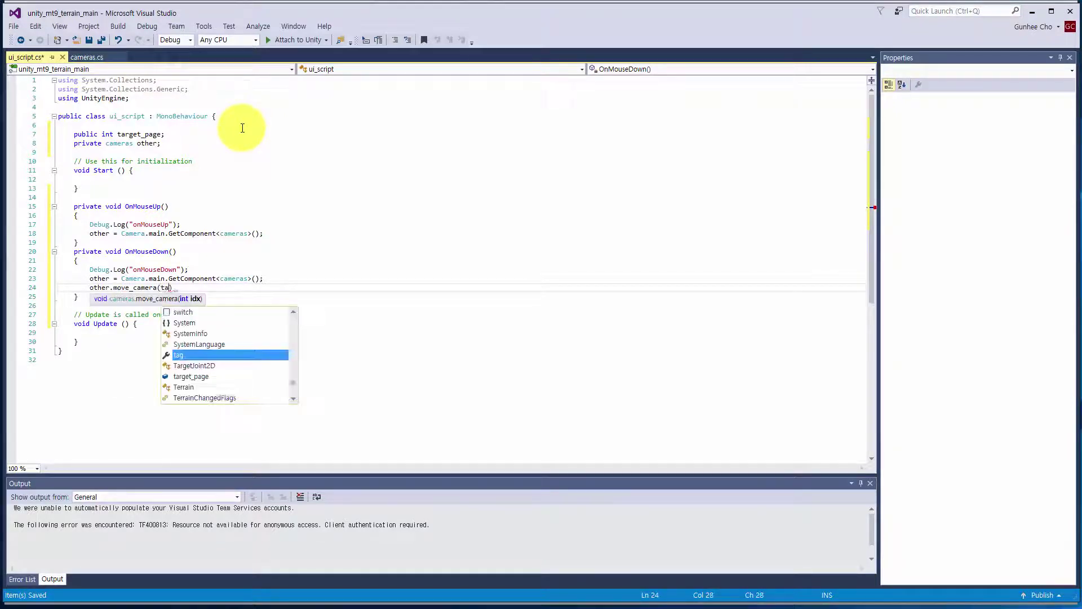
{"action": "type", "text": "t"}
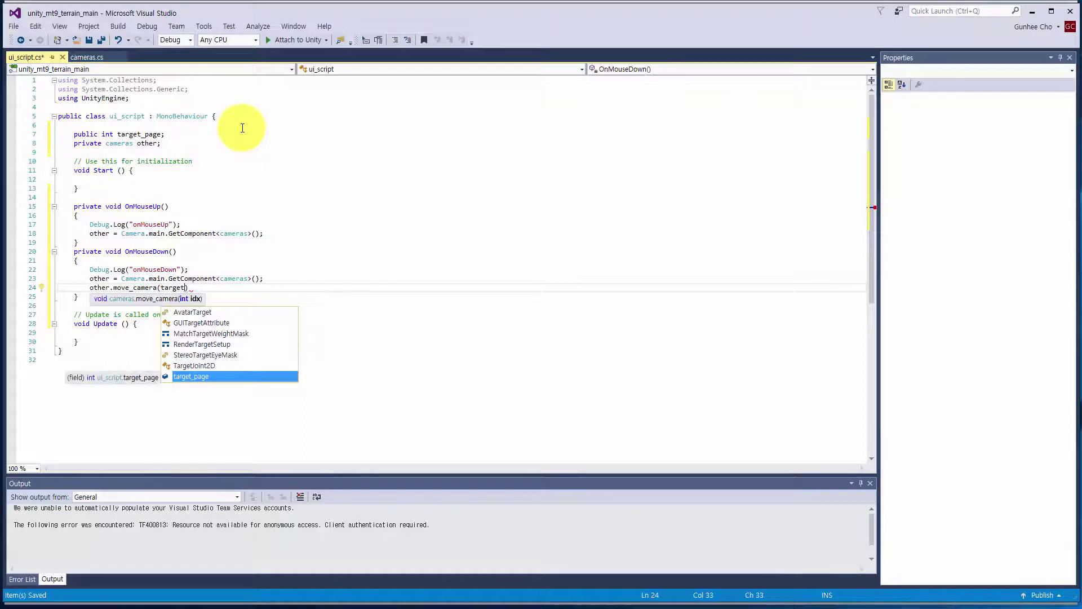
{"action": "type", "text": "_page"}
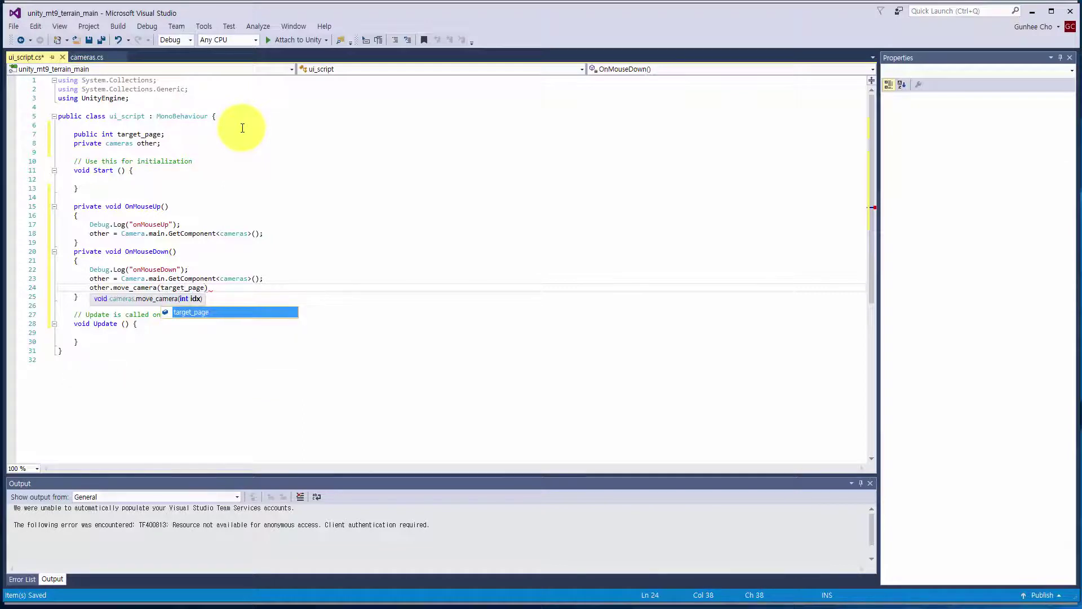
{"action": "type", "text": ");"}
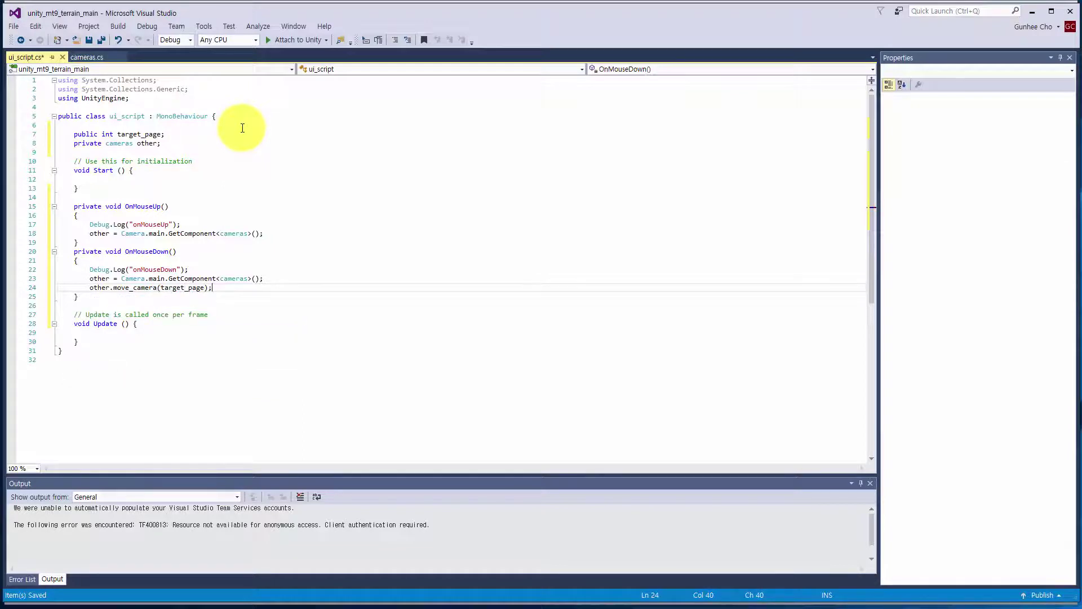
{"action": "key", "text": "ctrl+s"}
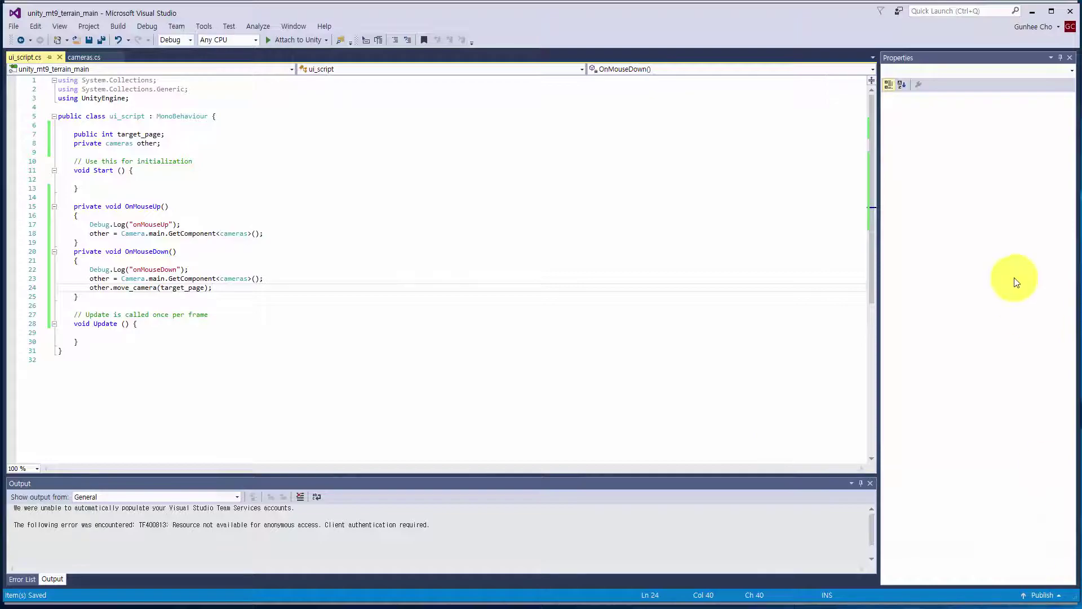
Step: Switch to the Unity editor and attach the cameras script to Main Camera
{"action": "left_click", "coordinate": [1033, 12]}
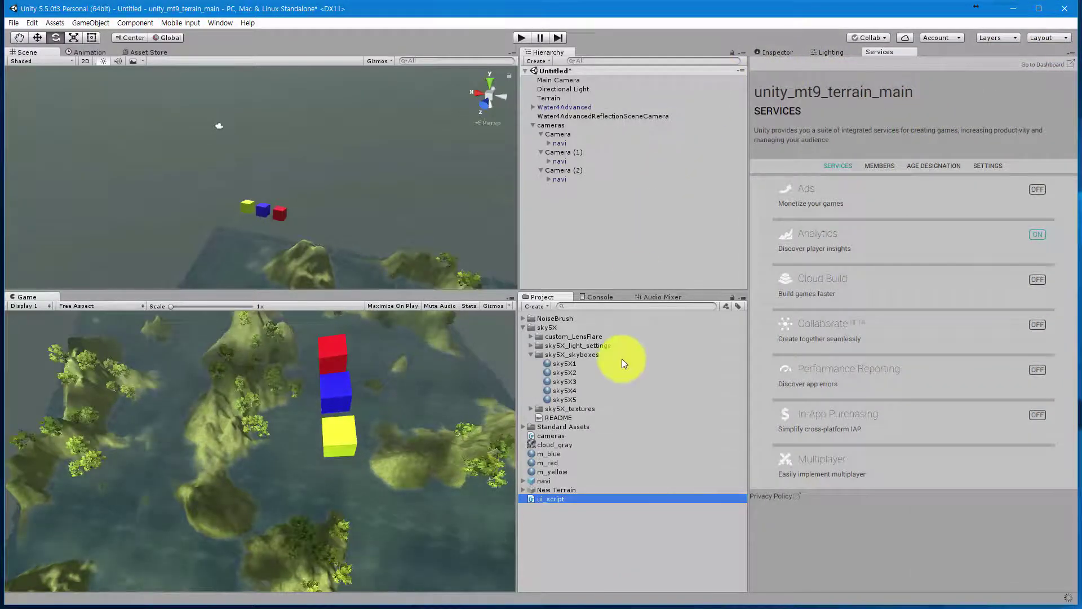
{"action": "left_click", "coordinate": [546, 436]}
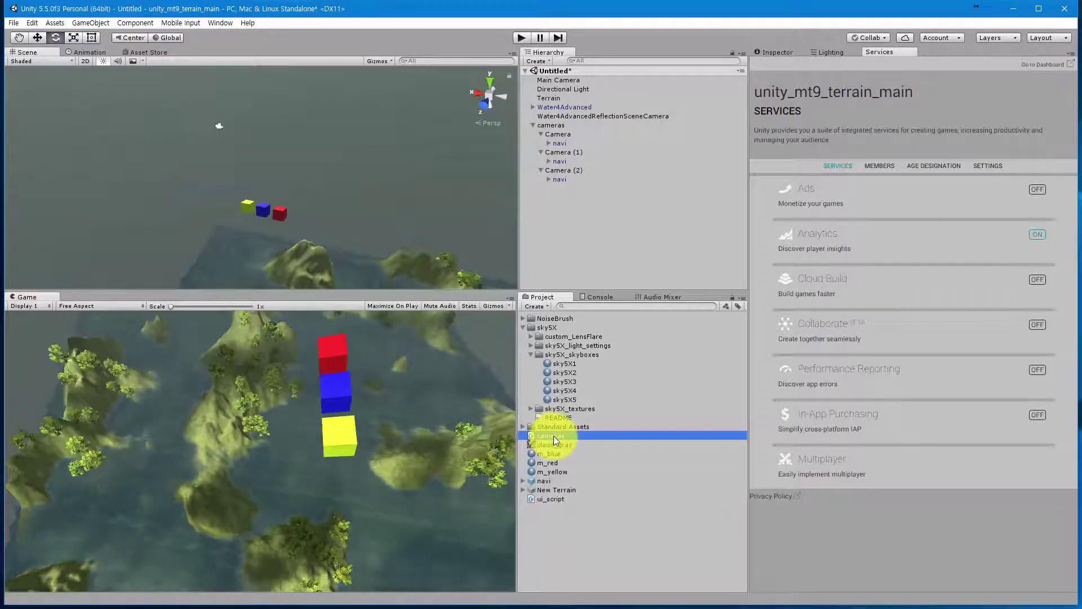
{"action": "left_click_drag", "start_coordinate": [555, 440], "coordinate": [560, 80]}
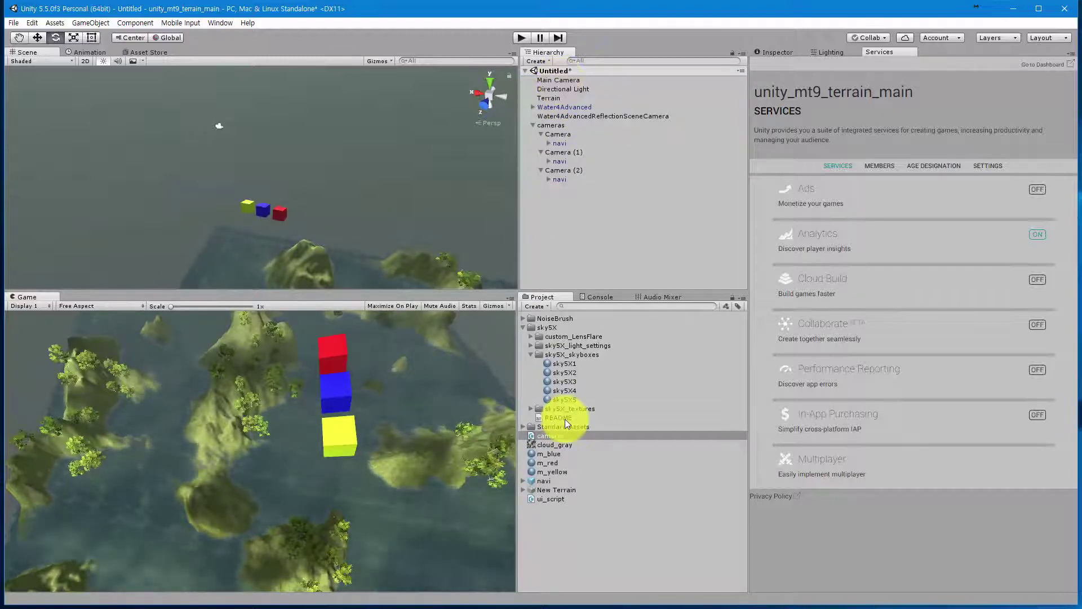
Step: Attach ui_script to the red Cube in the navi group under Camera and set its Target_page to 1
{"action": "left_click", "coordinate": [550, 144]}
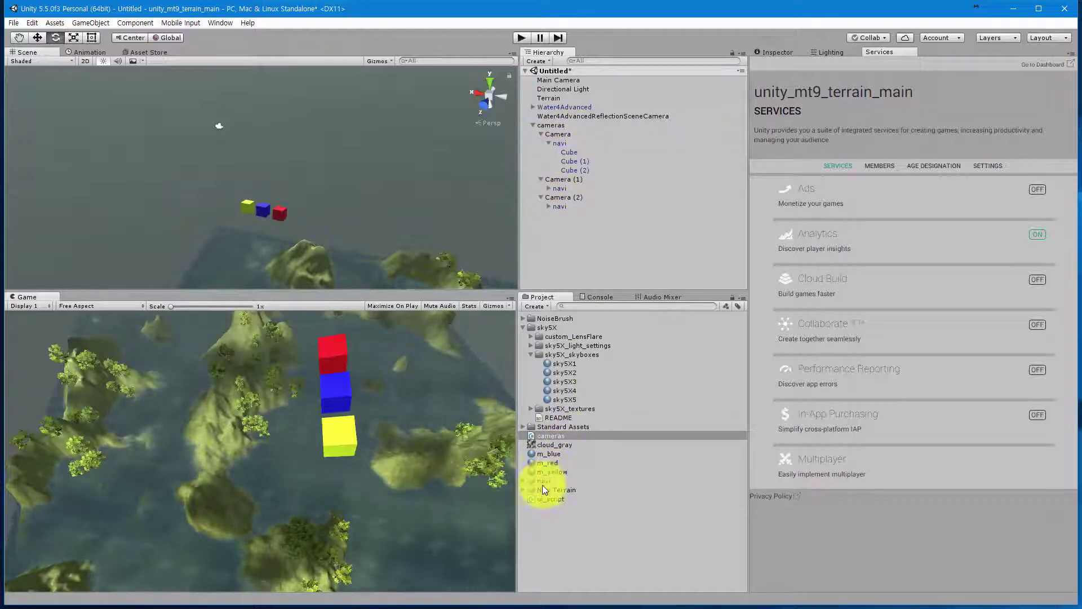
{"action": "left_click_drag", "start_coordinate": [546, 498], "coordinate": [570, 153]}
{"action": "left_click", "coordinate": [777, 53]}
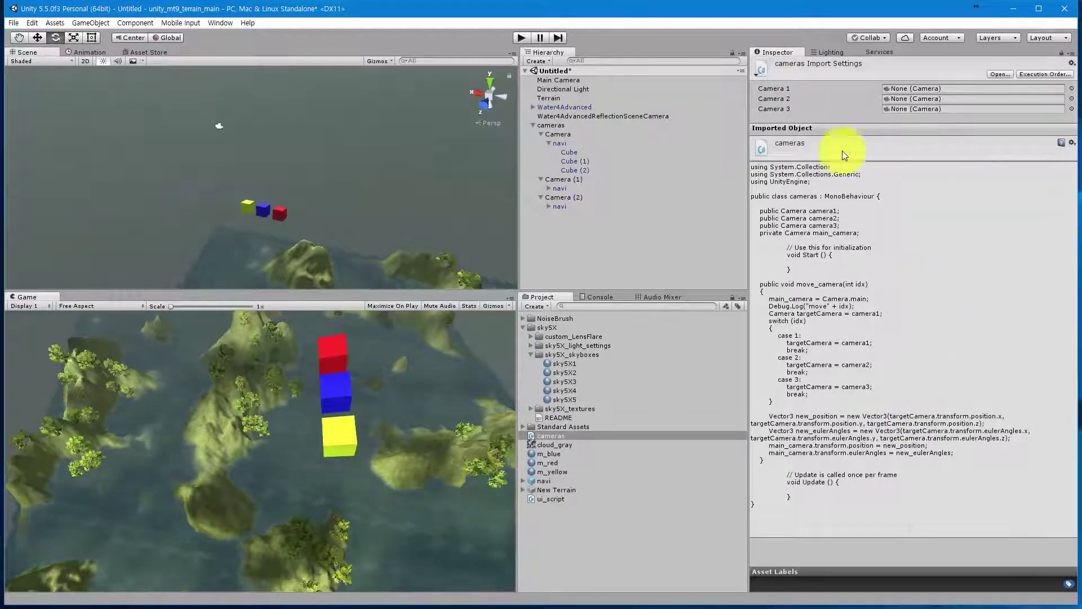
{"action": "left_click", "coordinate": [569, 153]}
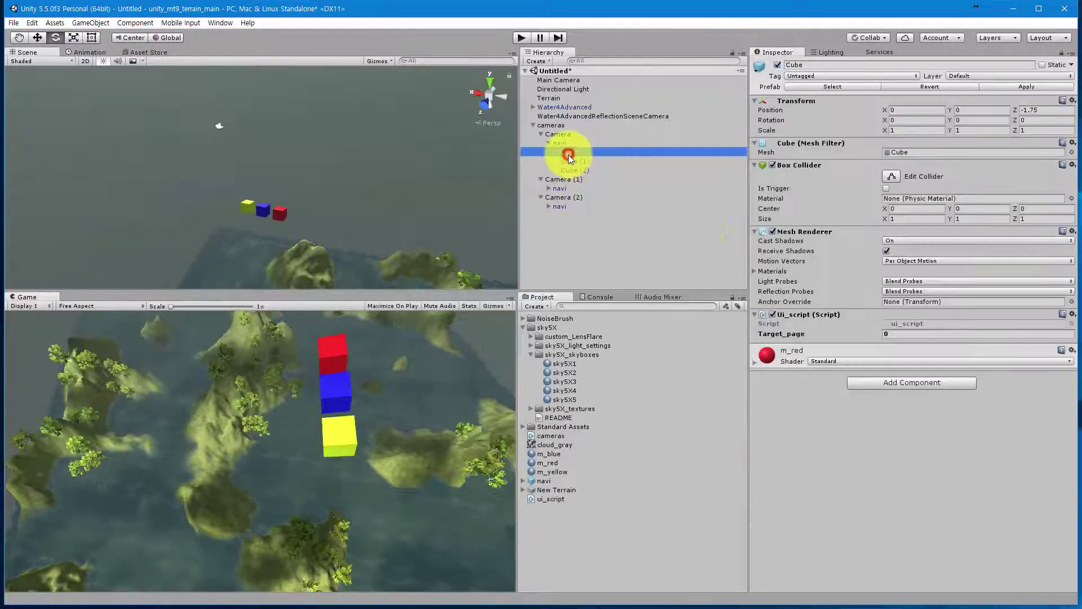
{"action": "left_click", "coordinate": [902, 334]}
{"action": "type", "text": "1"}
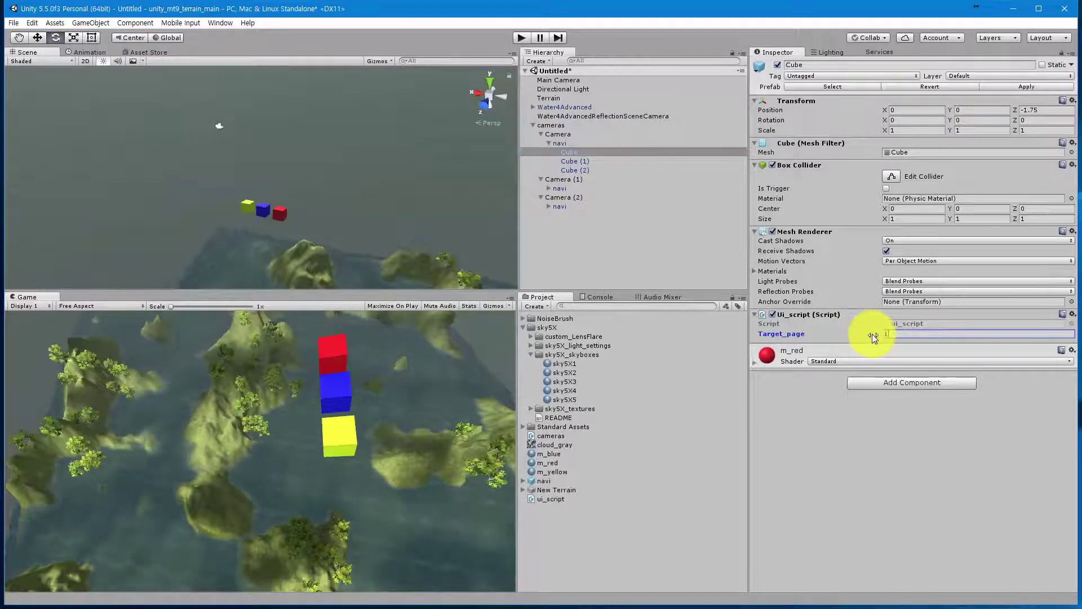
Step: Attach ui_script to the blue Cube (1) in the same navi group and set its Target_page to 2
{"action": "left_click", "coordinate": [545, 500]}
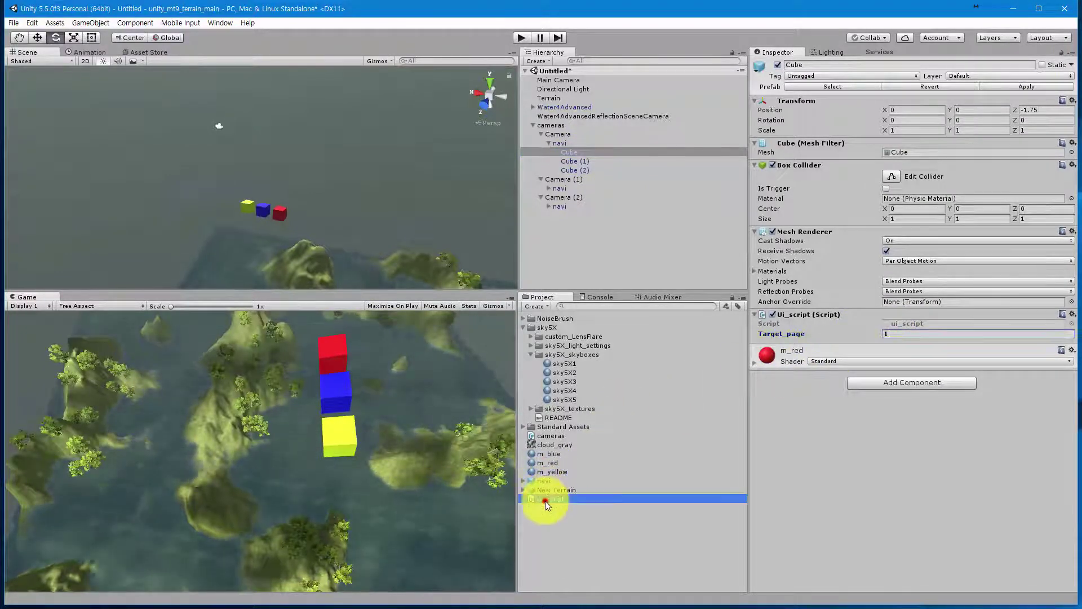
{"action": "left_click_drag", "start_coordinate": [546, 503], "coordinate": [572, 161]}
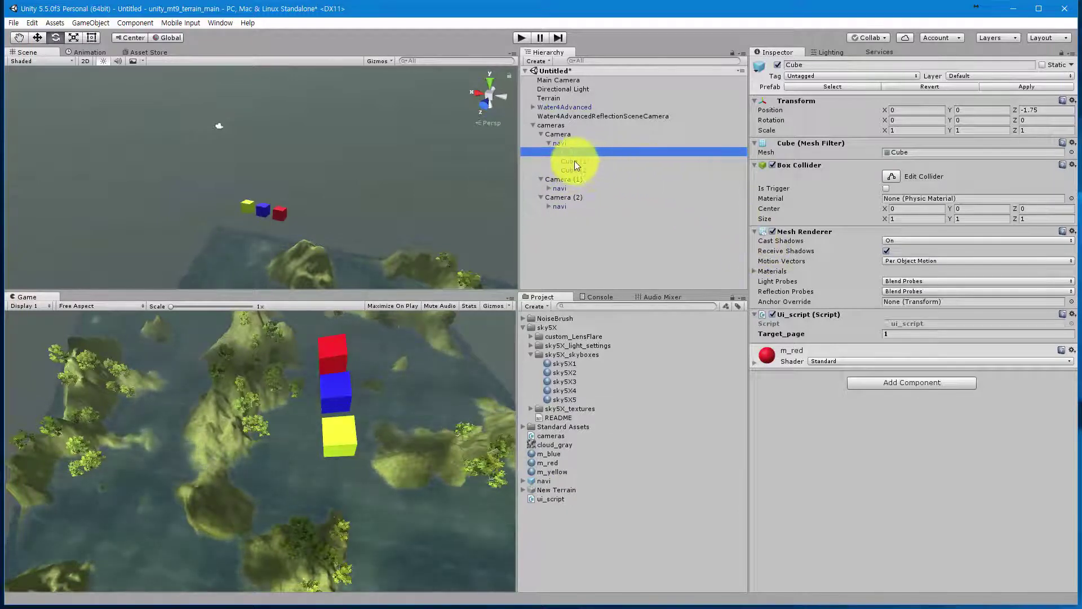
{"action": "left_click", "coordinate": [574, 160]}
{"action": "left_click", "coordinate": [895, 334]}
{"action": "type", "text": "2"}
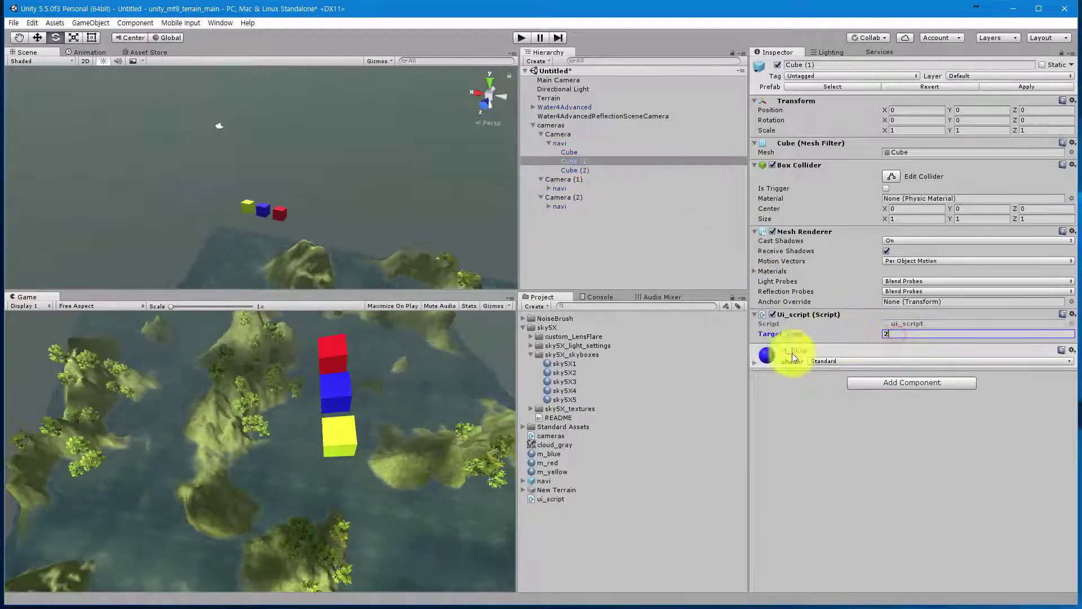
Step: Attach ui_script to the yellow Cube (2) in the same navi group and set its Target_page to 3
{"action": "left_click", "coordinate": [550, 501]}
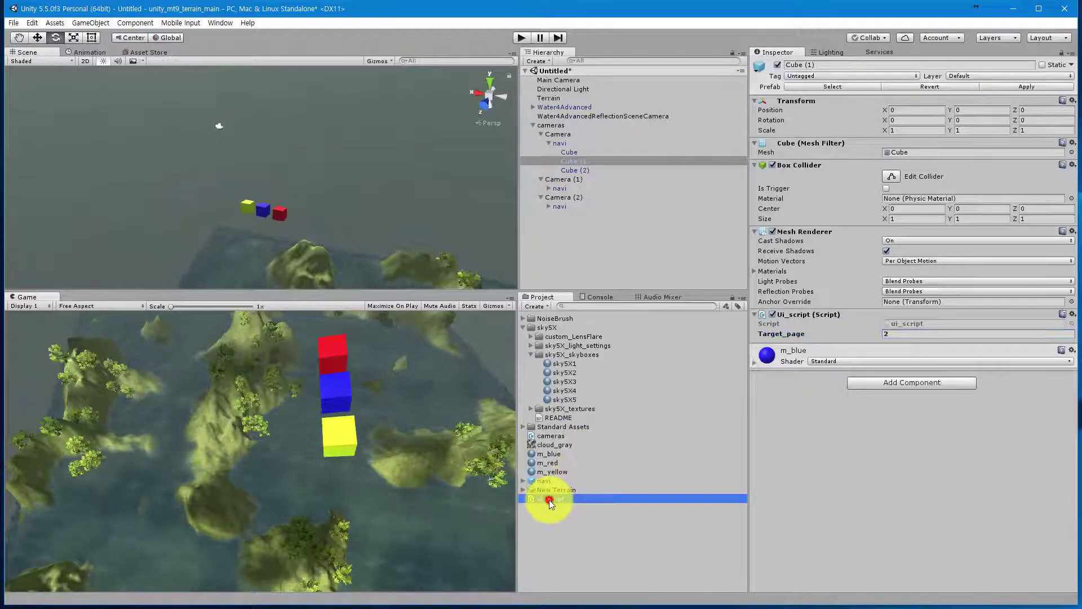
{"action": "left_click_drag", "start_coordinate": [551, 501], "coordinate": [577, 168]}
{"action": "left_click", "coordinate": [900, 334]}
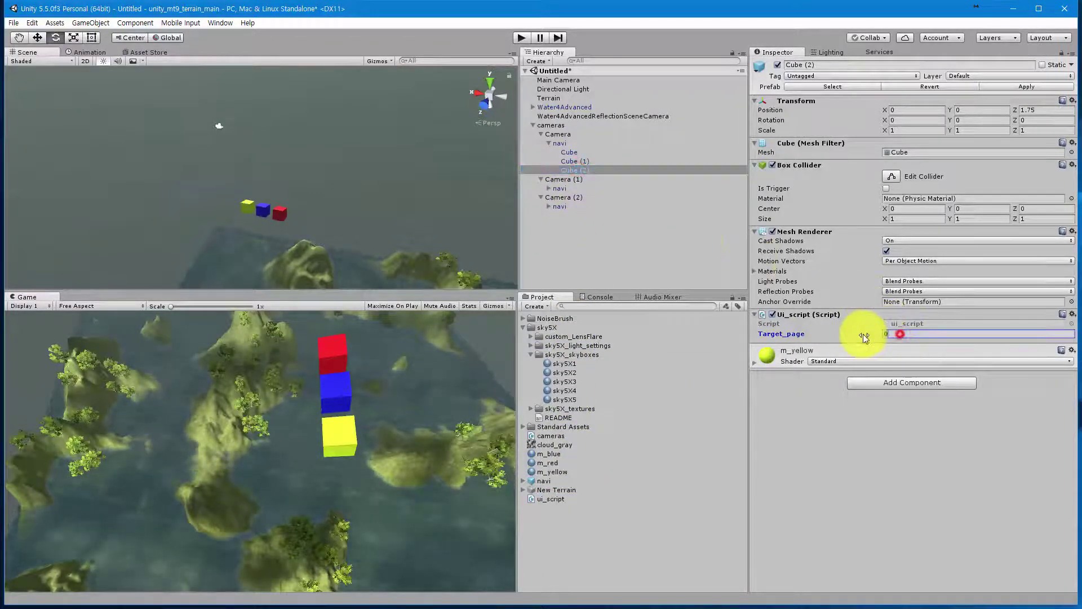
Step: Apply the changes made to the navi object under Camera to its prefab
{"action": "left_click", "coordinate": [569, 144]}
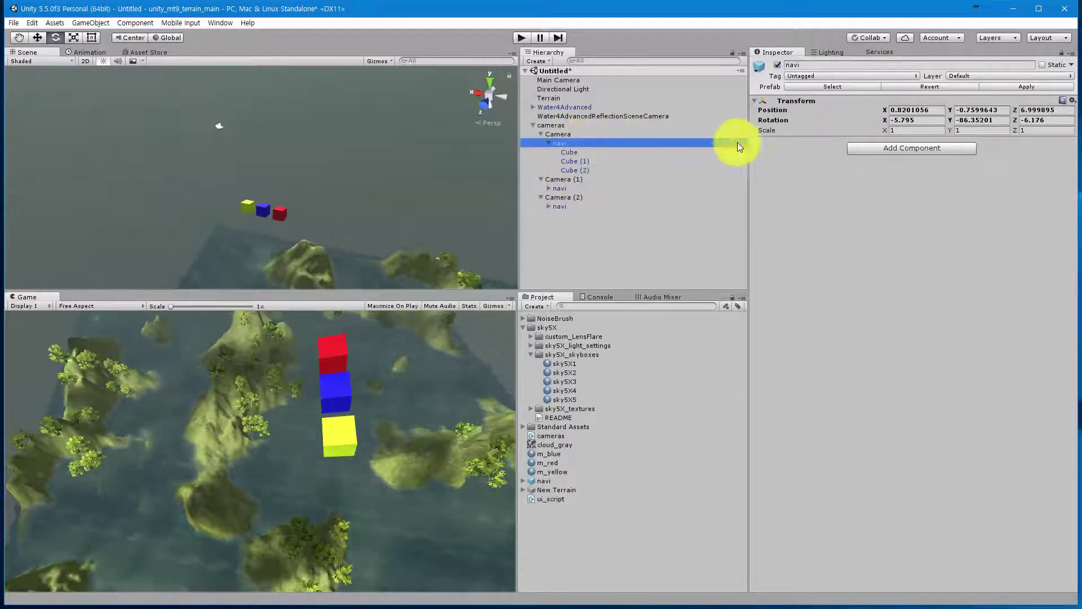
{"action": "left_click", "coordinate": [1023, 87]}
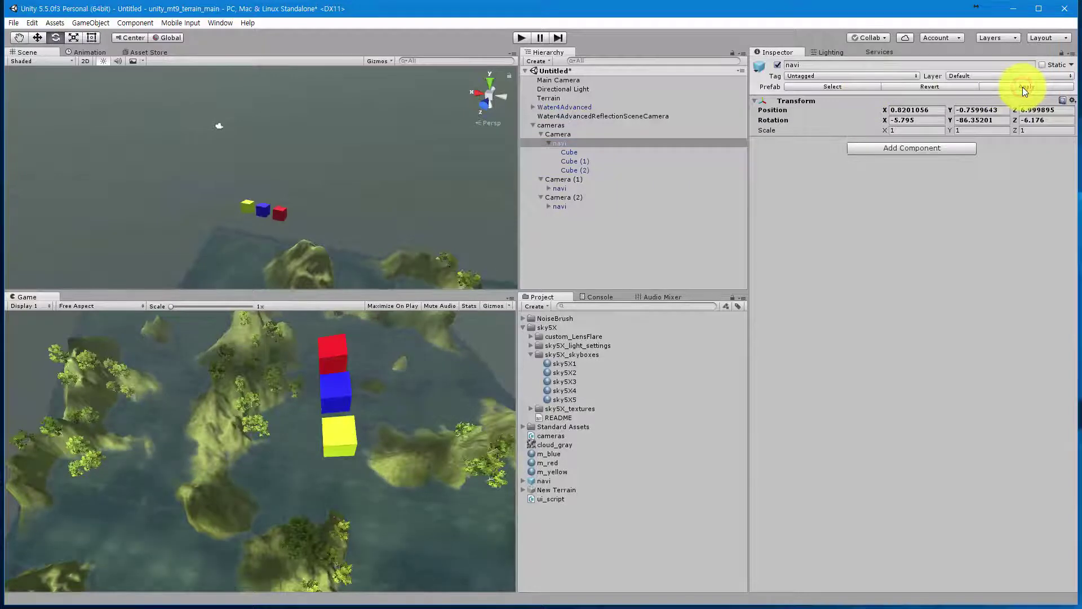
Step: Check the ui_script component and Target_page on each cube in the navi groups under Camera (1) and Camera (2)
{"action": "left_click", "coordinate": [549, 188]}
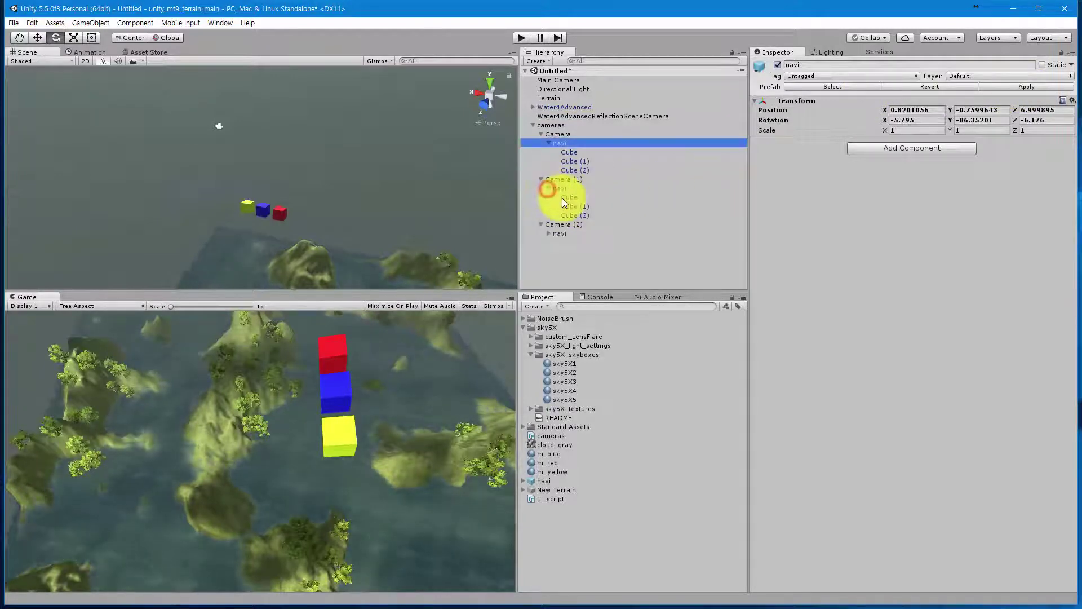
{"action": "left_click", "coordinate": [563, 197]}
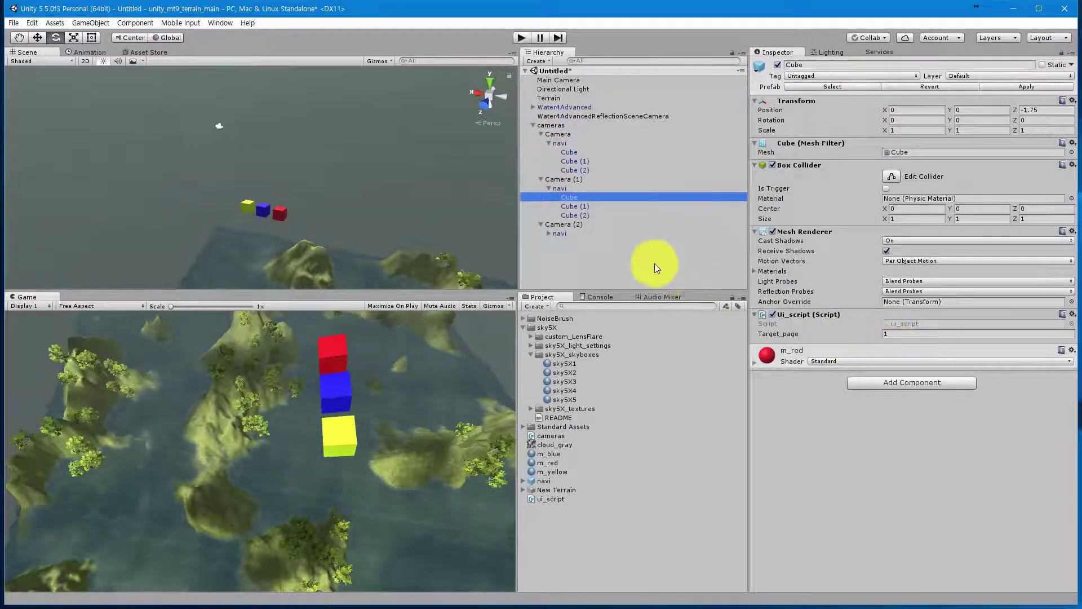
{"action": "left_click", "coordinate": [581, 207]}
{"action": "left_click", "coordinate": [578, 215]}
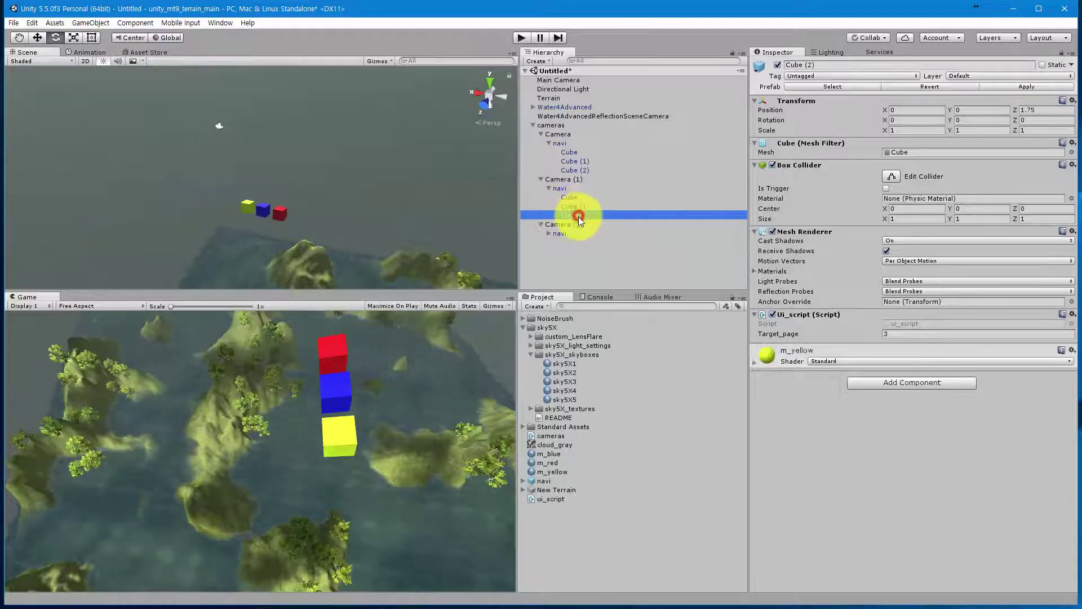
{"action": "left_click", "coordinate": [549, 233]}
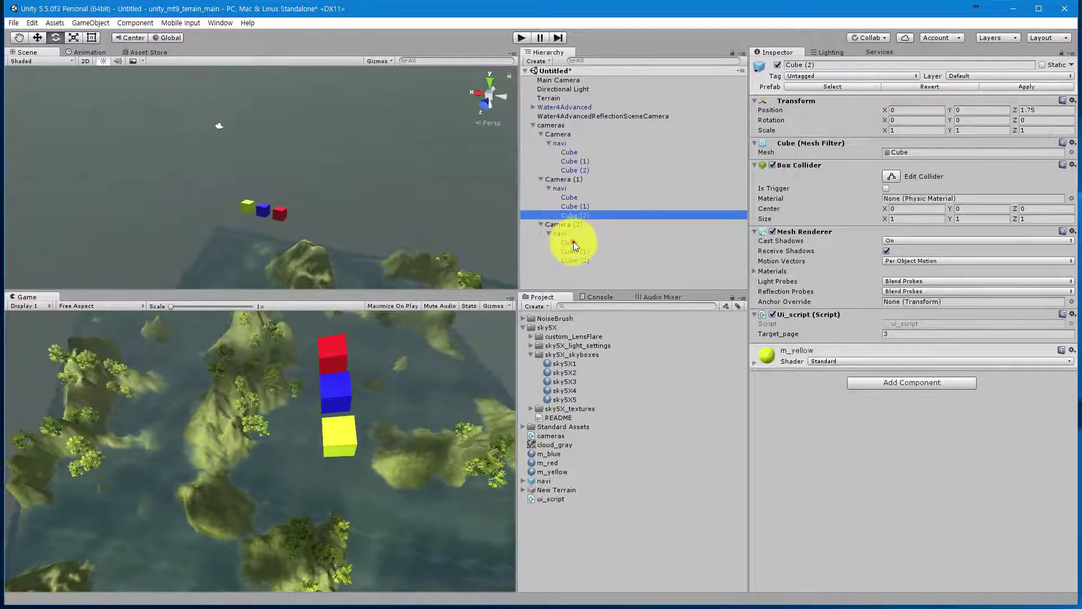
{"action": "left_click", "coordinate": [571, 242]}
{"action": "left_click", "coordinate": [570, 252]}
{"action": "left_click", "coordinate": [570, 265]}
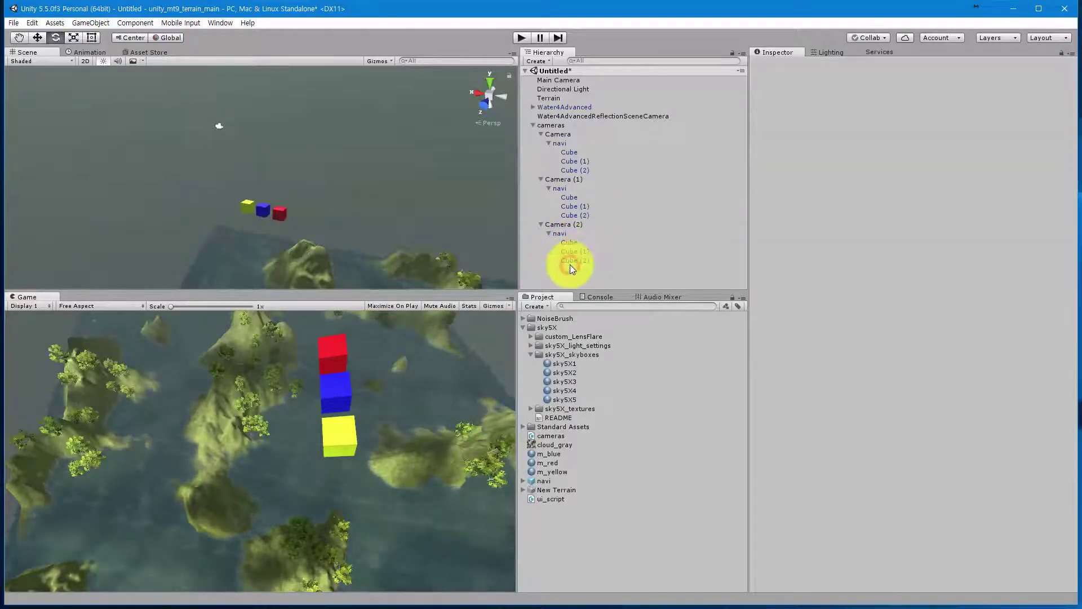
{"action": "left_click", "coordinate": [567, 261]}
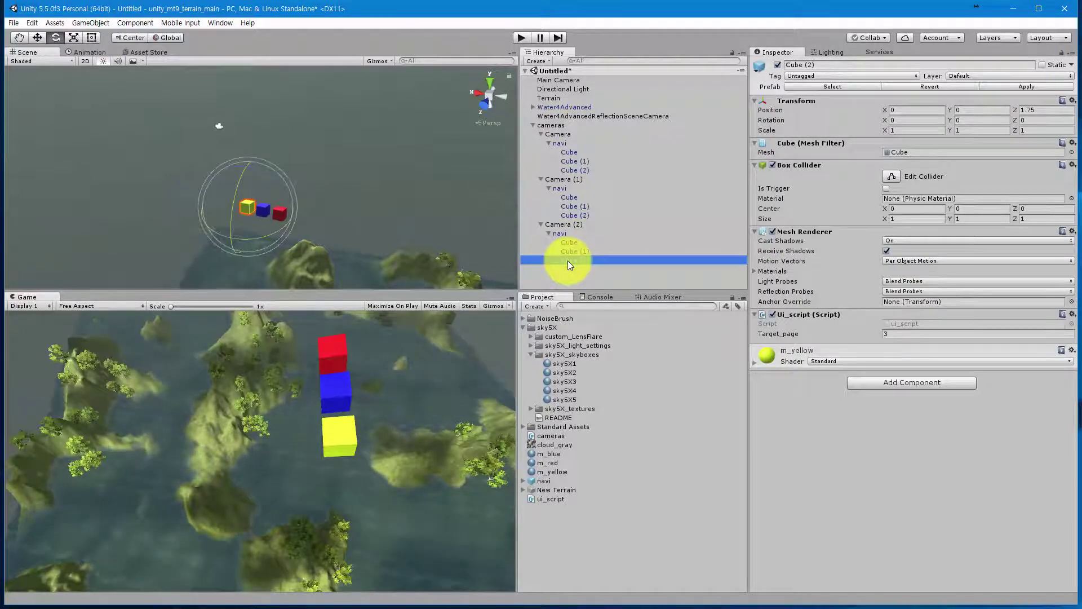
Step: In Main Camera's Cameras script, assign Camera to Camera 1, Camera (1) to Camera 2 and Camera (2) to Camera 3
{"action": "left_click", "coordinate": [569, 80]}
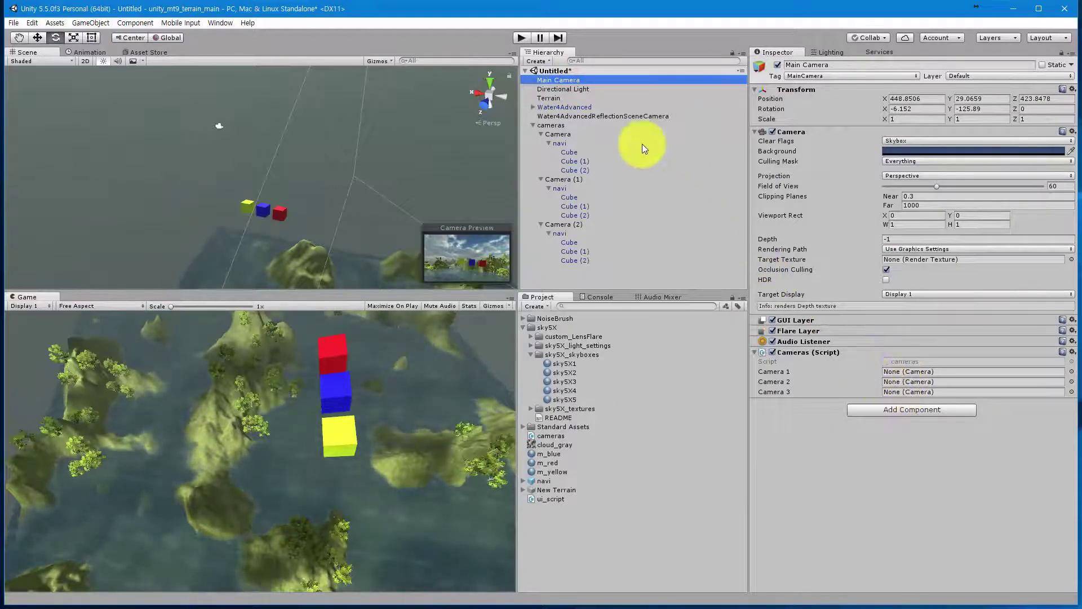
{"action": "left_click_drag", "start_coordinate": [566, 133], "coordinate": [895, 371]}
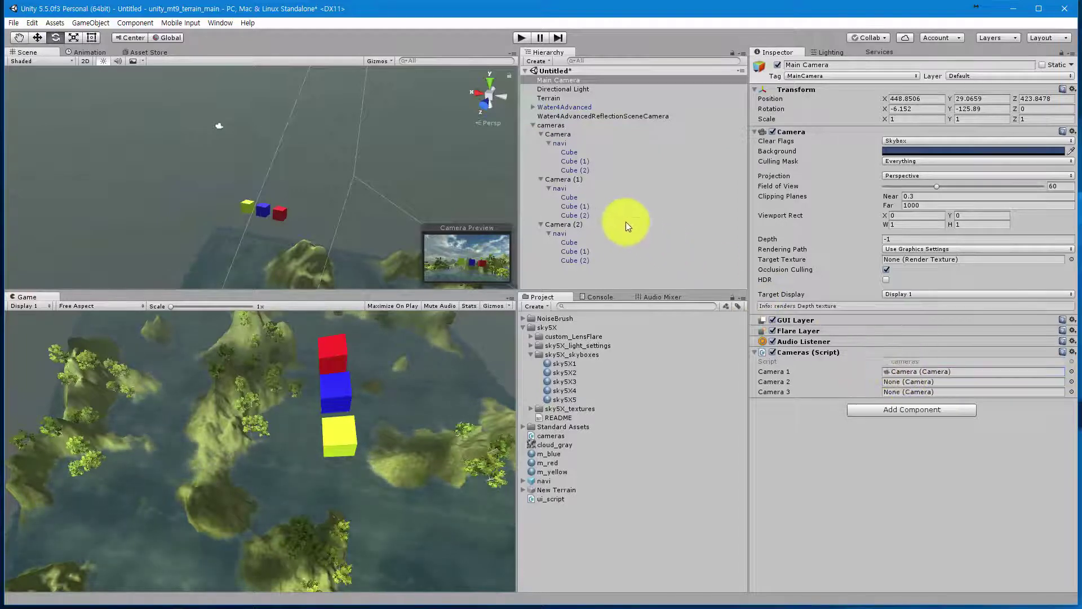
{"action": "left_click_drag", "start_coordinate": [562, 179], "coordinate": [895, 382]}
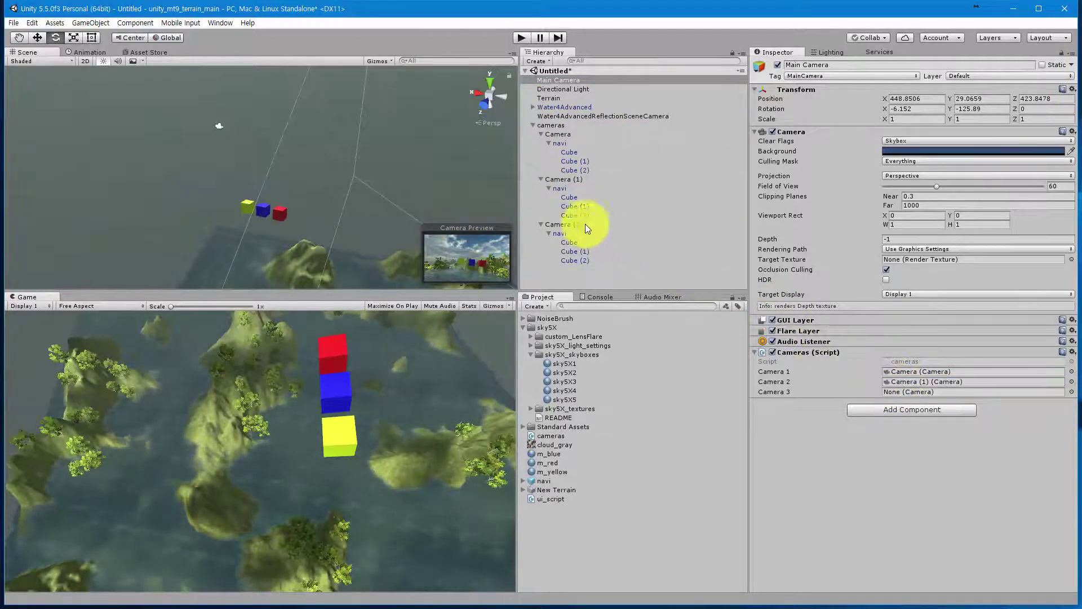
{"action": "left_click_drag", "start_coordinate": [562, 225], "coordinate": [894, 396]}
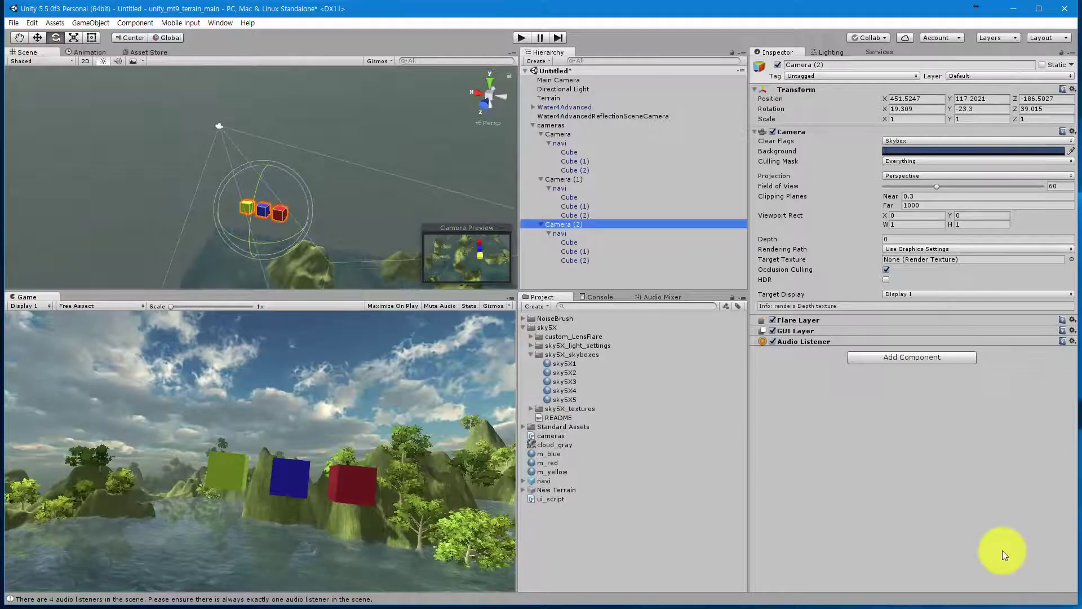
Step: Set the Depth of Main Camera to 10
{"action": "left_click", "coordinate": [563, 83]}
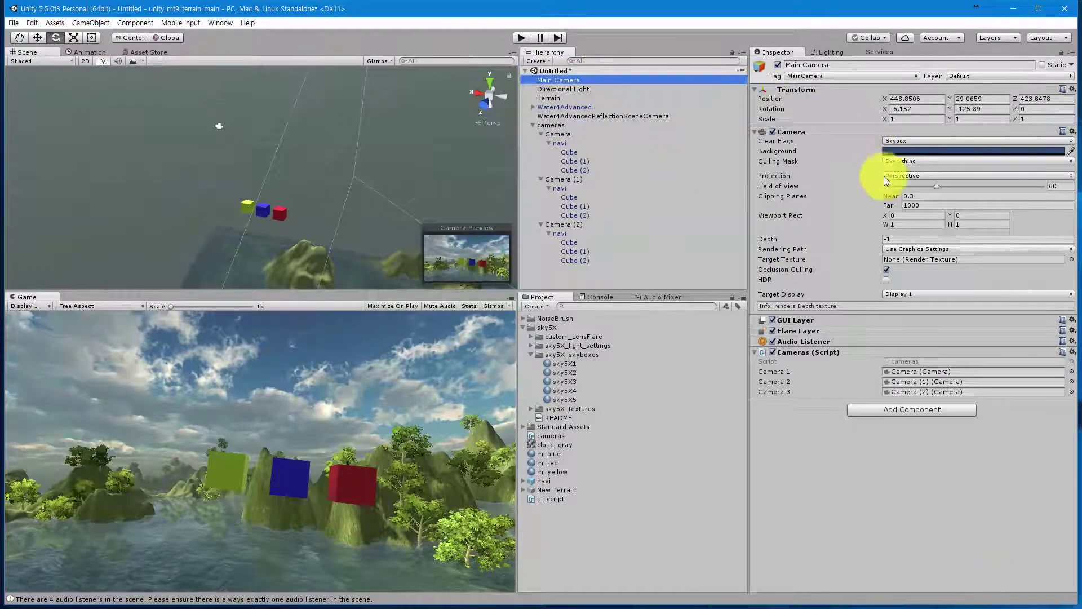
{"action": "left_click", "coordinate": [895, 238]}
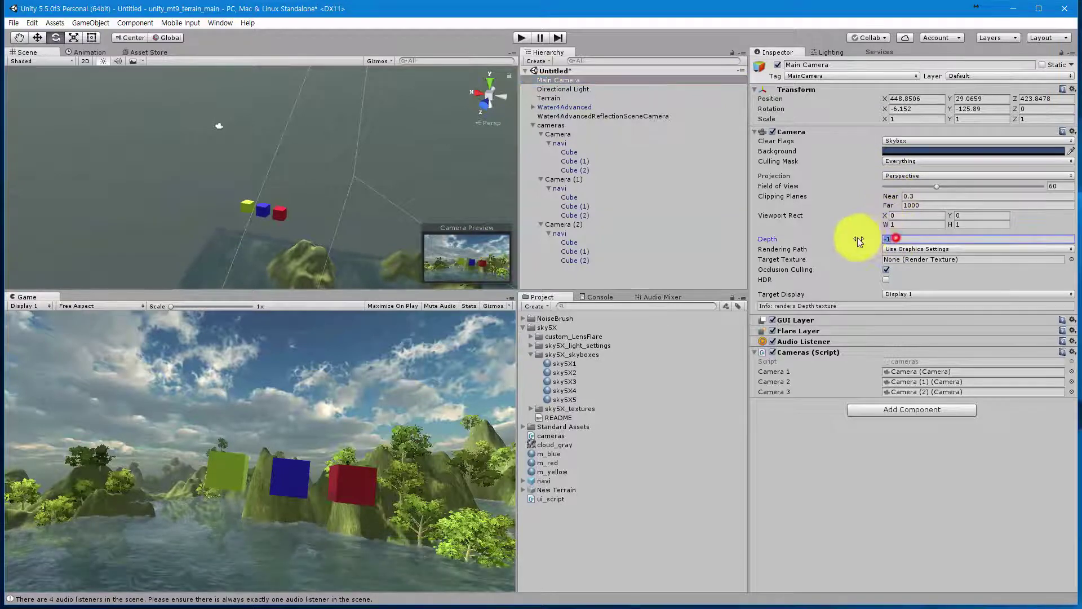
{"action": "type", "text": "10"}
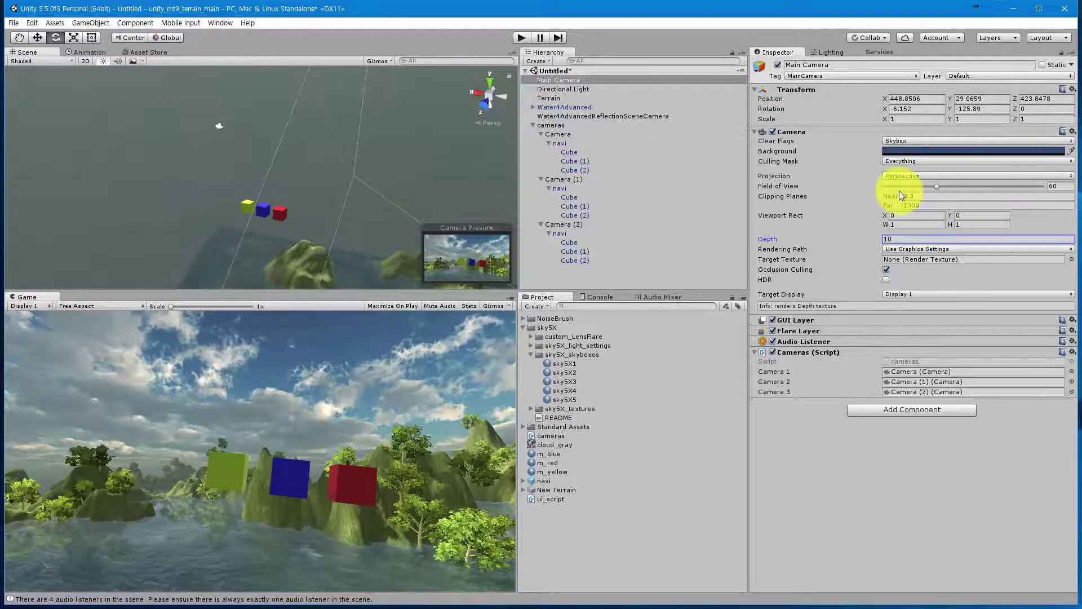
Step: Run the game, test switching camera views with the yellow, blue and red cubes, and stop play mode
{"action": "left_click", "coordinate": [522, 37]}
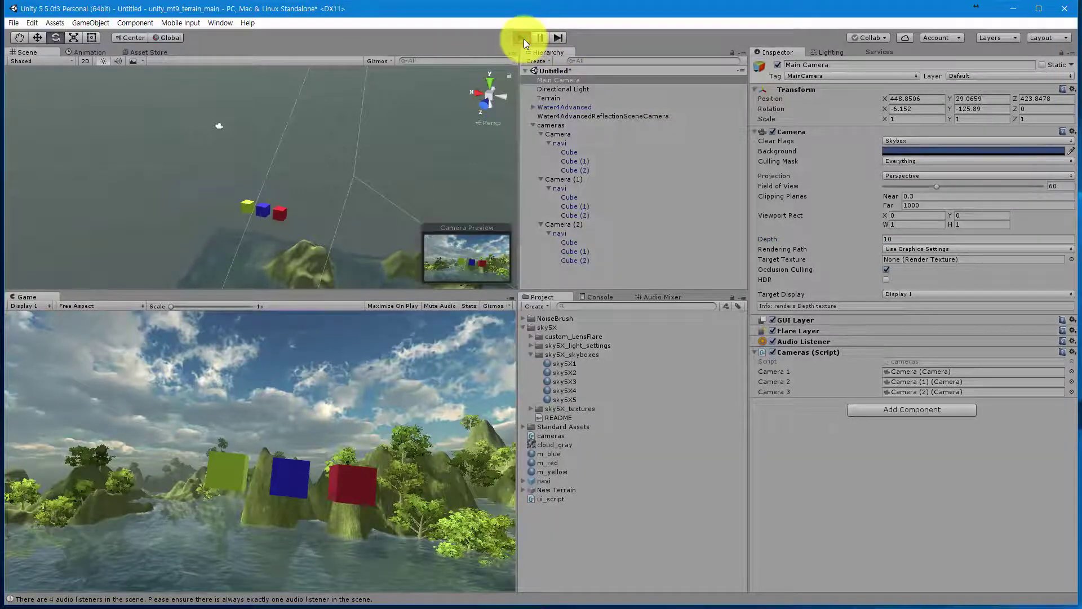
{"action": "left_click", "coordinate": [235, 473]}
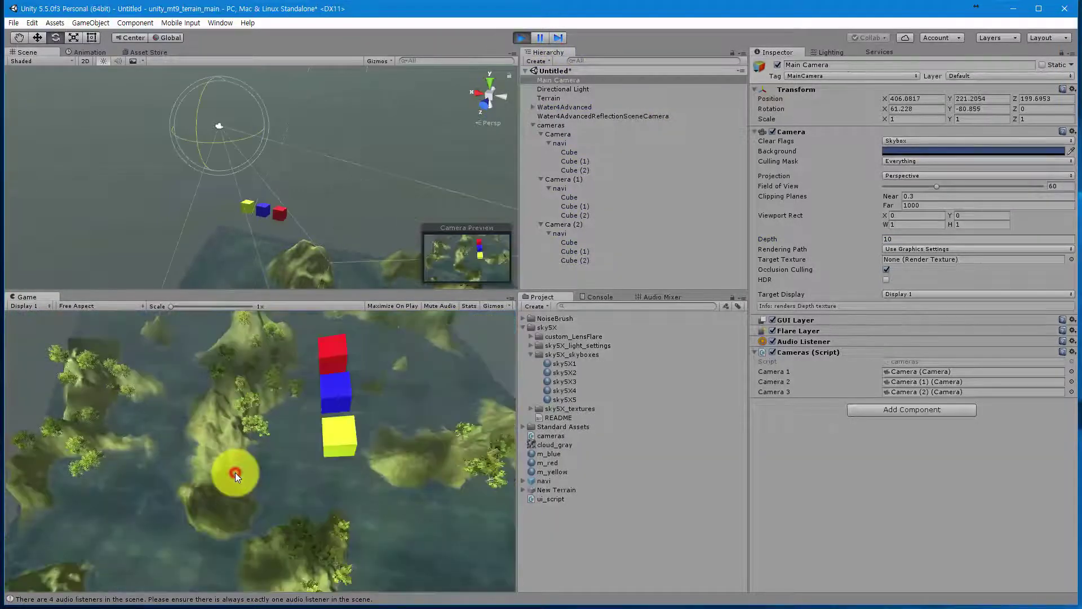
{"action": "left_click", "coordinate": [324, 391]}
{"action": "left_click", "coordinate": [380, 500]}
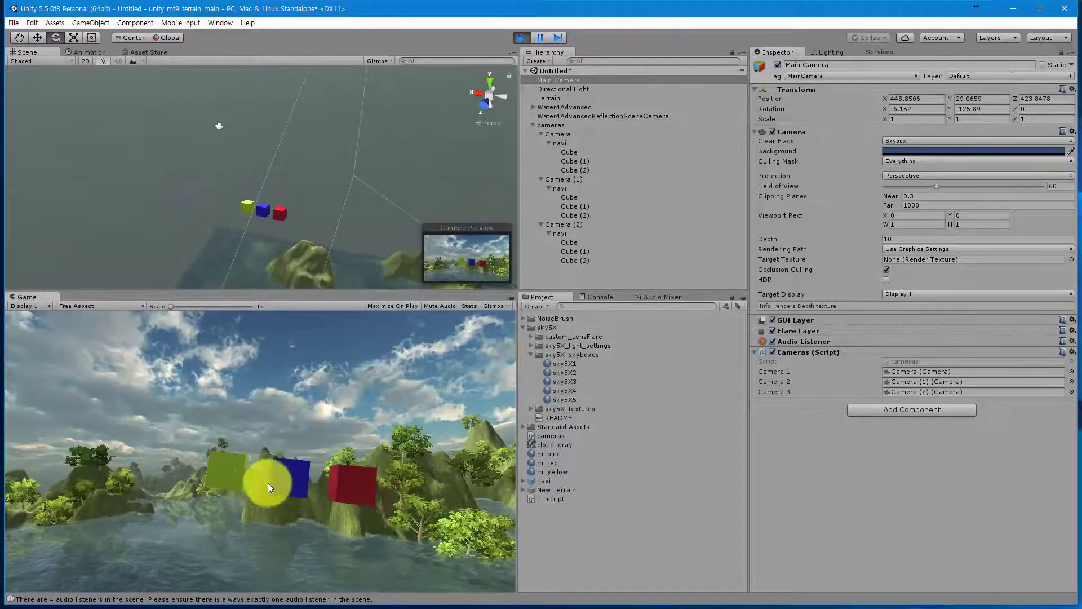
{"action": "left_click", "coordinate": [236, 476]}
{"action": "left_click", "coordinate": [324, 395]}
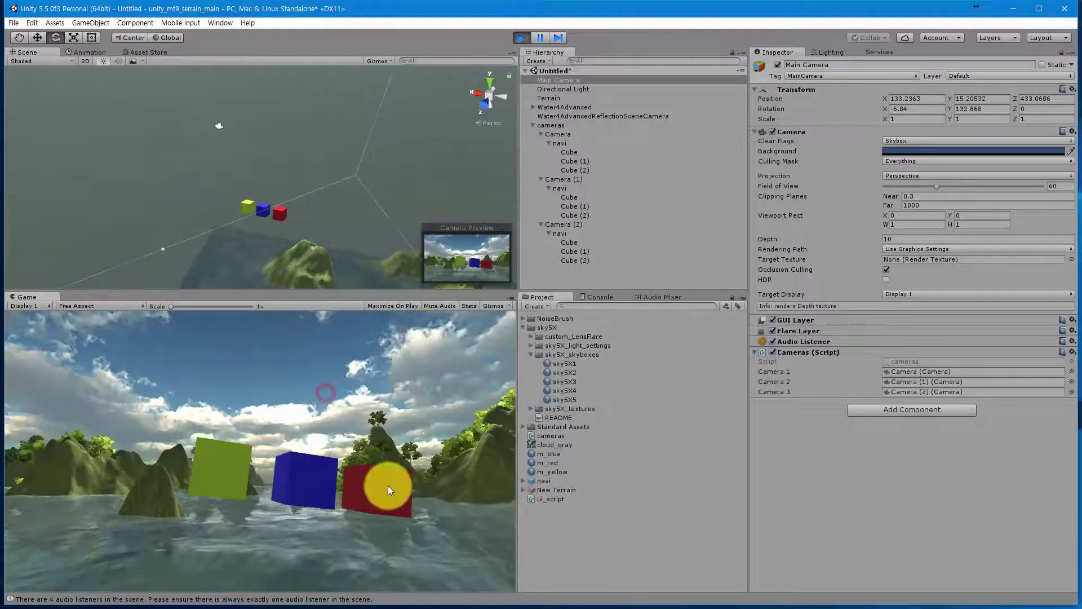
{"action": "left_click", "coordinate": [387, 484]}
{"action": "left_click", "coordinate": [297, 472]}
{"action": "left_click", "coordinate": [225, 465]}
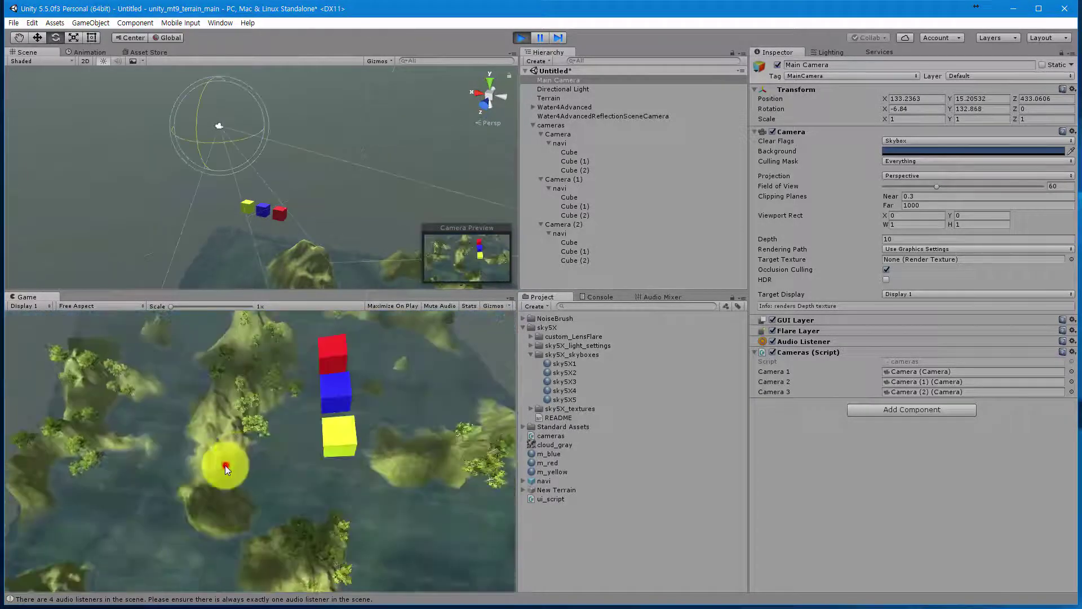
{"action": "left_click", "coordinate": [321, 355]}
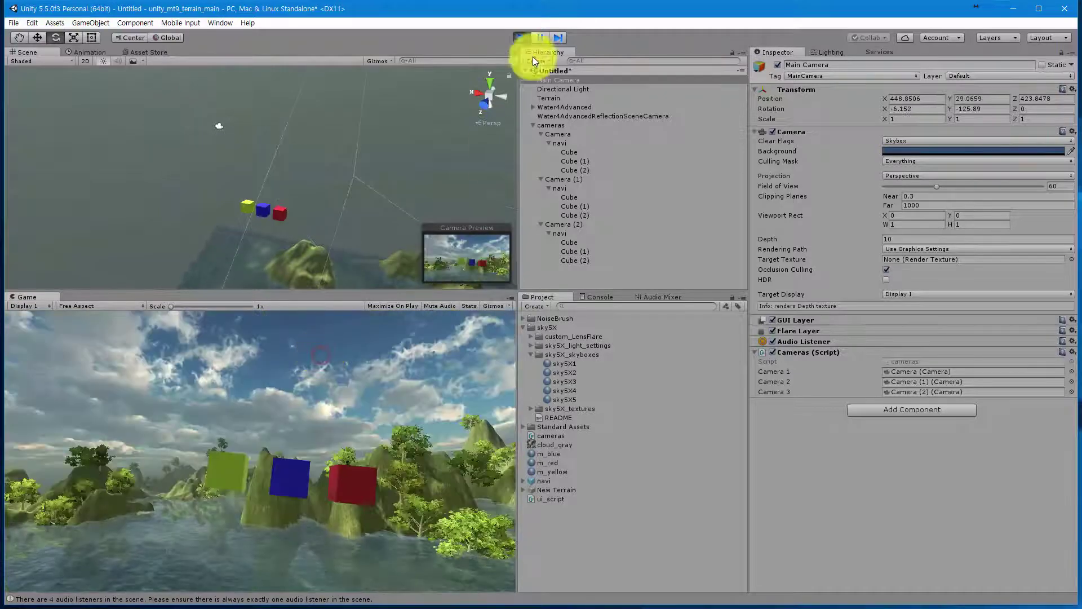
{"action": "left_click", "coordinate": [524, 39]}
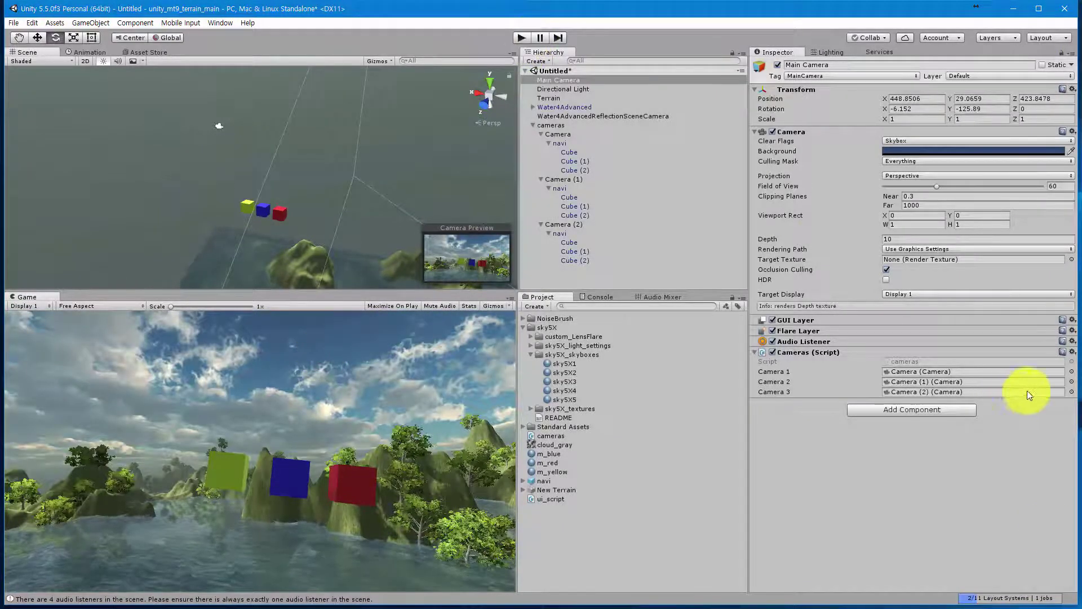
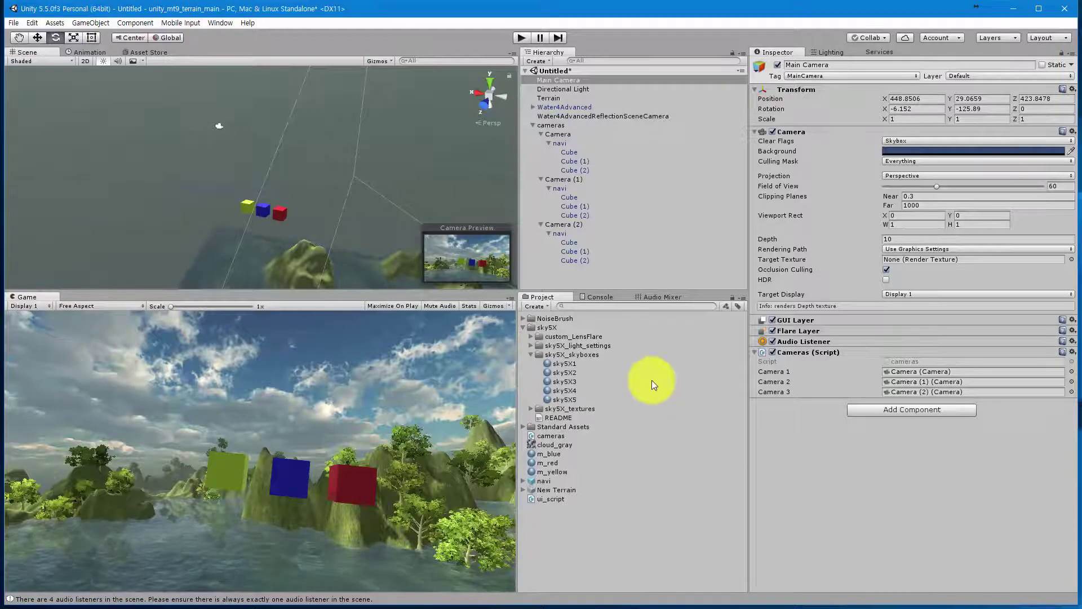
Step: Find the free iTween package in the Asset Store and import all its files into the project
{"action": "left_click", "coordinate": [218, 25]}
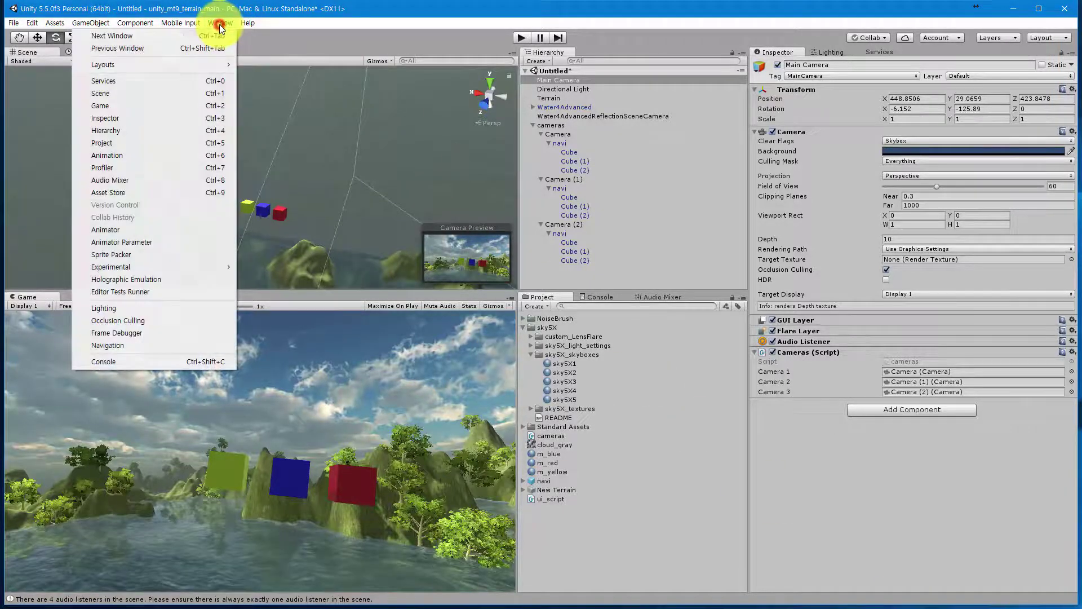
{"action": "left_click", "coordinate": [140, 192]}
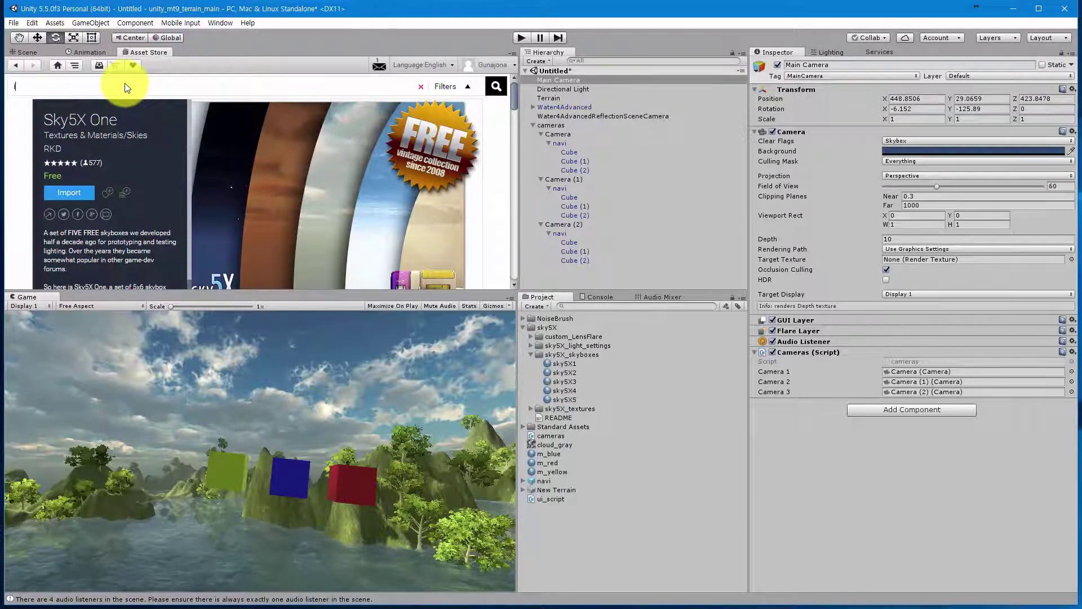
{"action": "type", "text": "ween"}
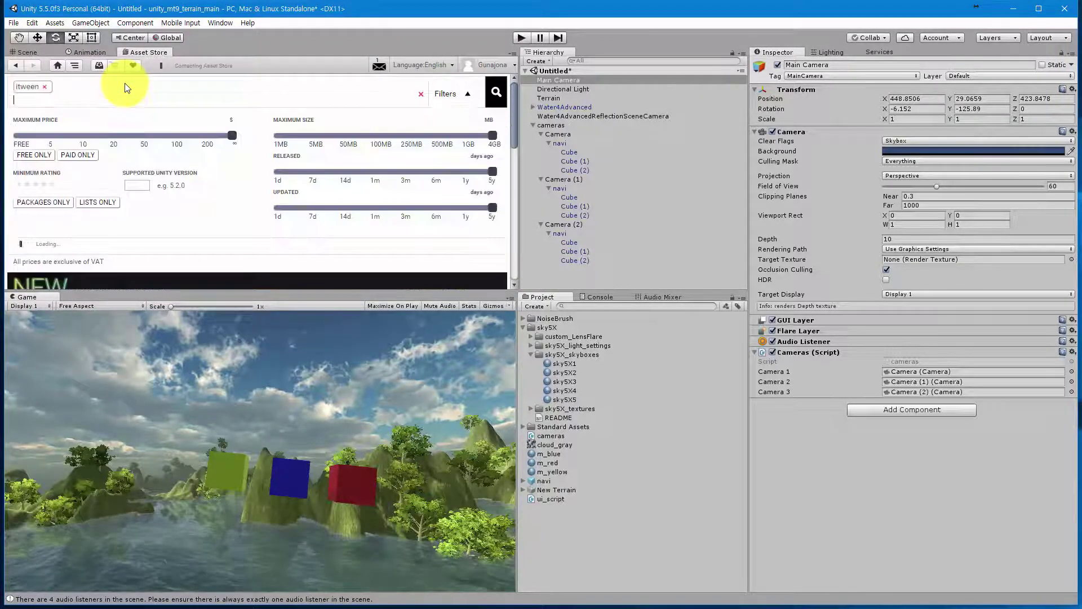
{"action": "scroll", "coordinate": [130, 164], "scroll_direction": "down", "scroll_amount": 2}
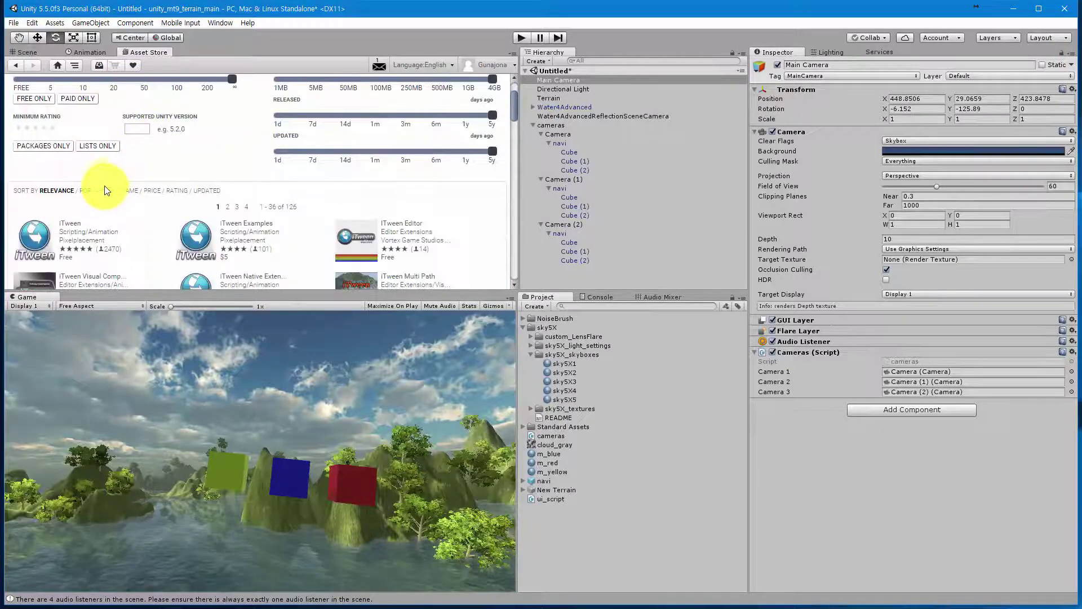
{"action": "left_click", "coordinate": [40, 239]}
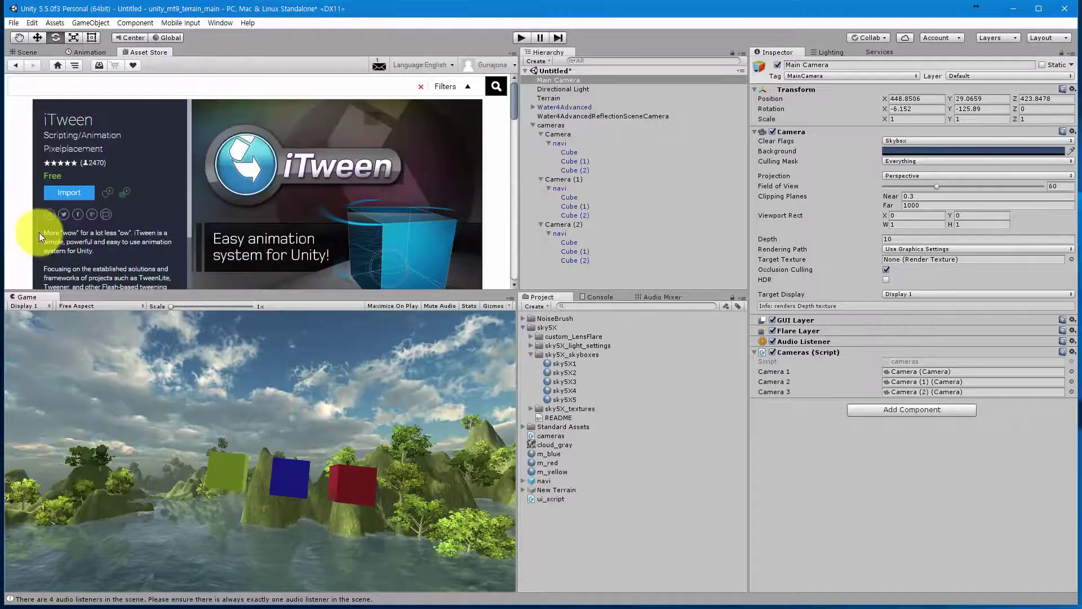
{"action": "left_click", "coordinate": [69, 193]}
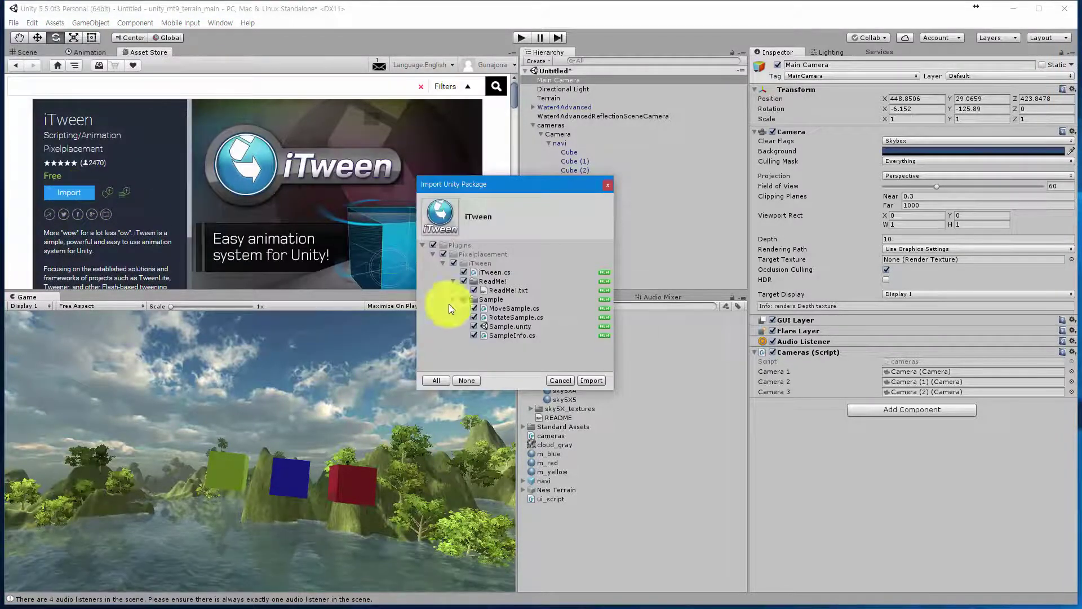
{"action": "left_click", "coordinate": [591, 380]}
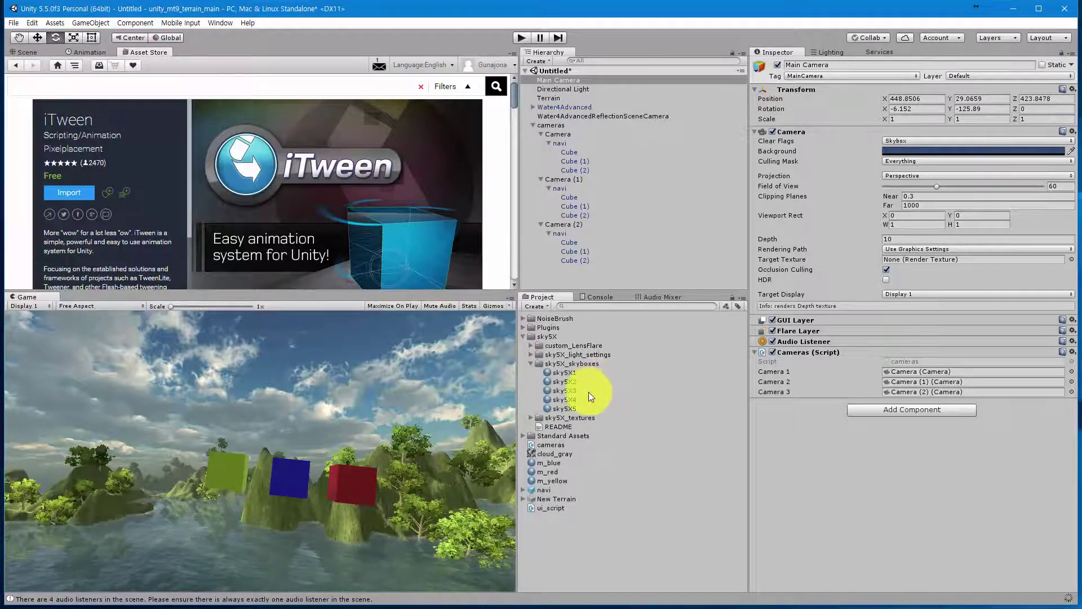
Step: Open the cameras script in Visual Studio, reload all modified projects and normalize the line endings to Windows (CR LF)
{"action": "left_click", "coordinate": [560, 442]}
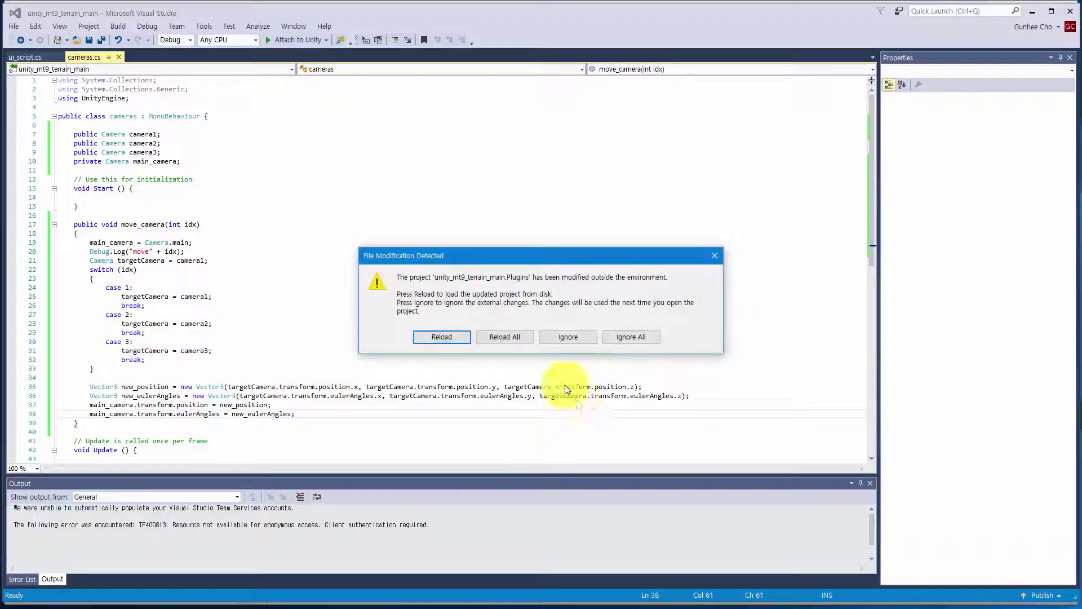
{"action": "left_click", "coordinate": [512, 337]}
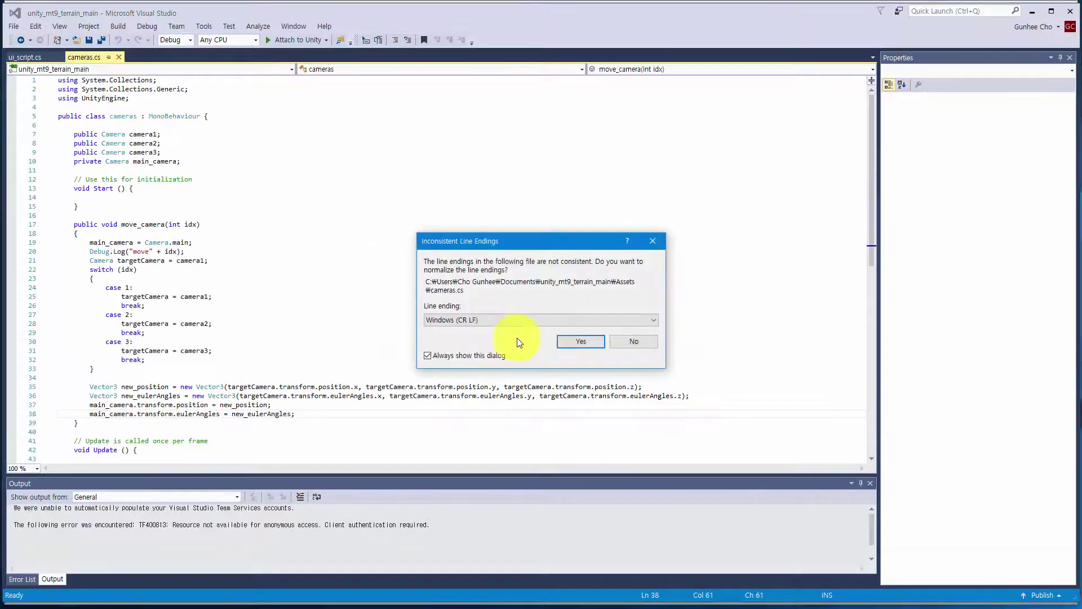
{"action": "left_click", "coordinate": [579, 341]}
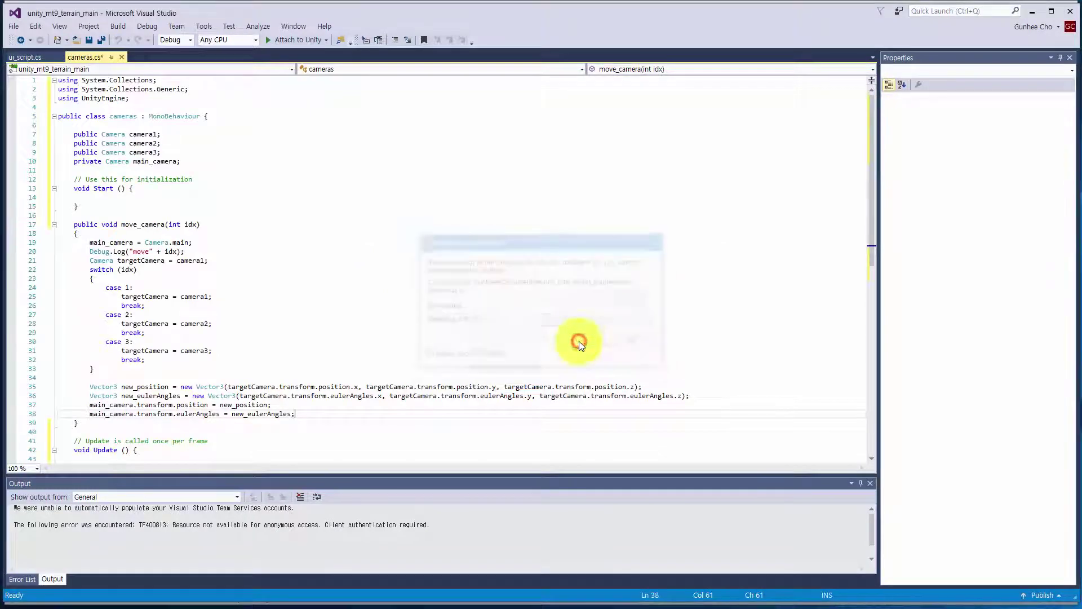
Step: Comment out the two lines in move_camera that assign new_position and new_eulerAngles to main_camera's transform
{"action": "left_click", "coordinate": [90, 404]}
{"action": "key", "text": "ctrl+k"}
{"action": "key", "text": "ctrl+c"}
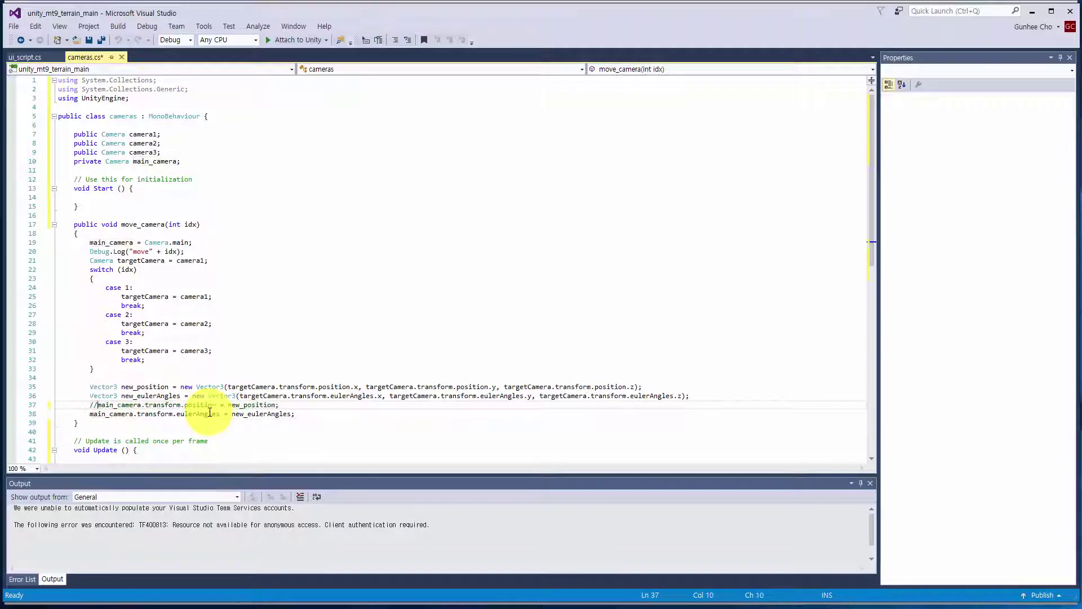
{"action": "key", "text": "Down"}
{"action": "key", "text": "End"}
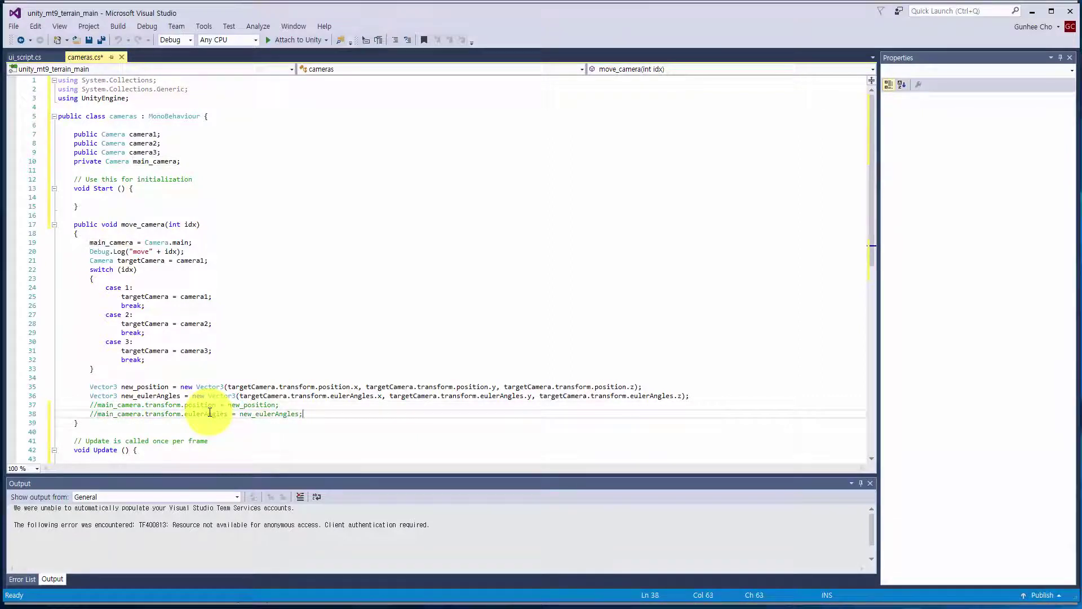
Step: Begin an iTween.MoveTo call on a new line below the commented-out assignments in move_camera
{"action": "key", "text": "Return"}
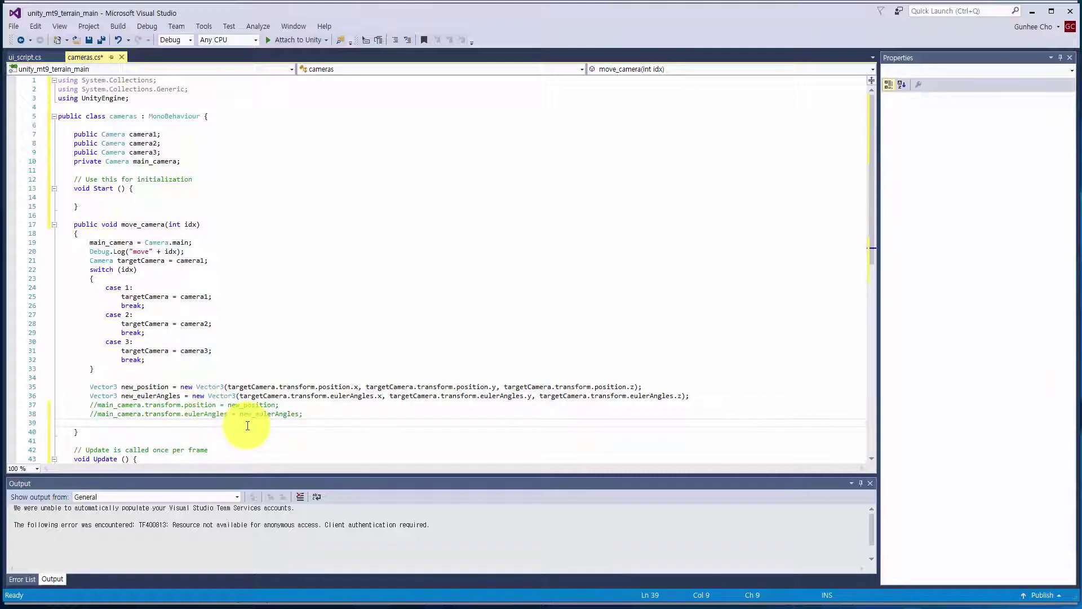
{"action": "type", "text": "iT"}
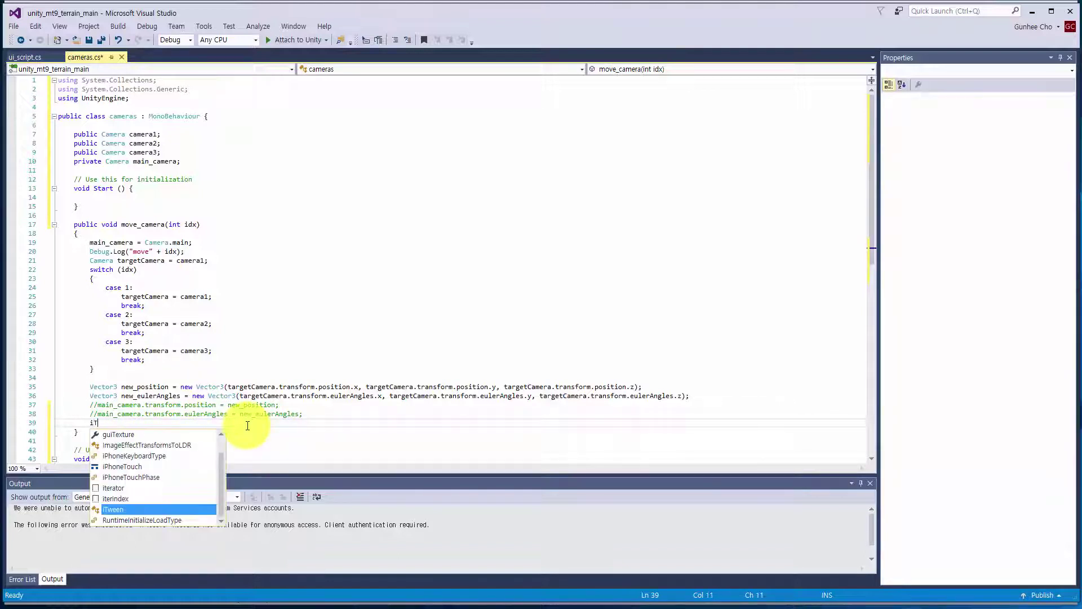
{"action": "type", "text": "ween"}
{"action": "key", "text": "Escape"}
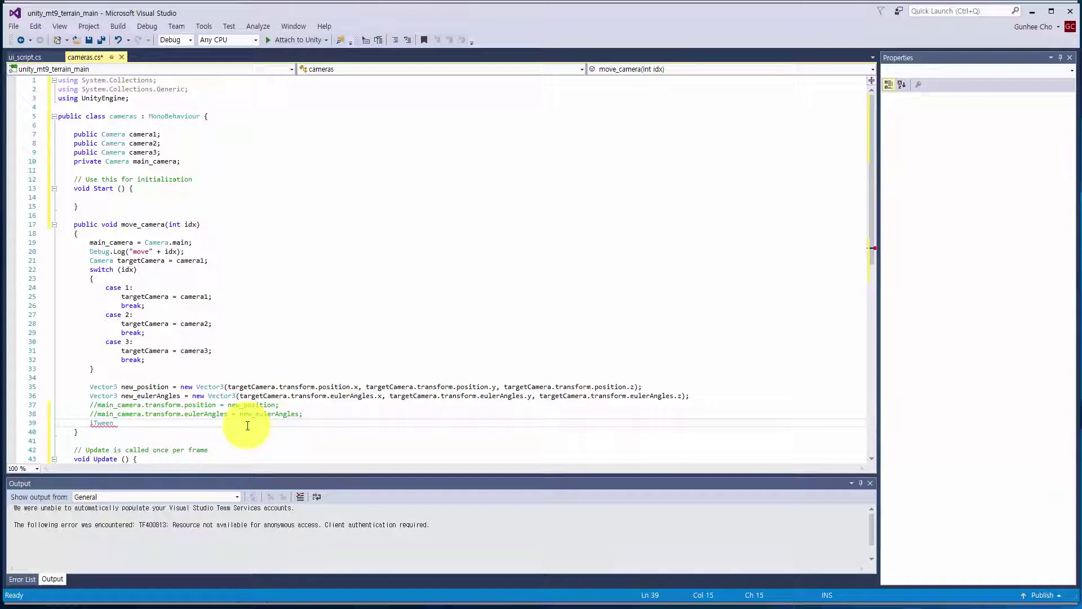
{"action": "type", "text": ".Move"}
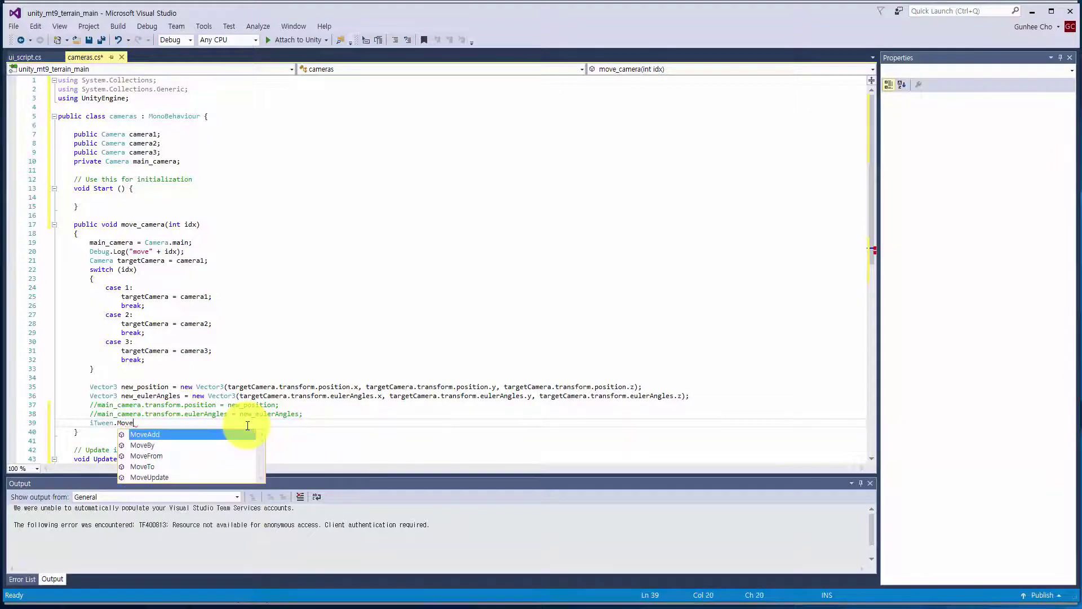
{"action": "type", "text": "To"}
{"action": "key", "text": "Escape"}
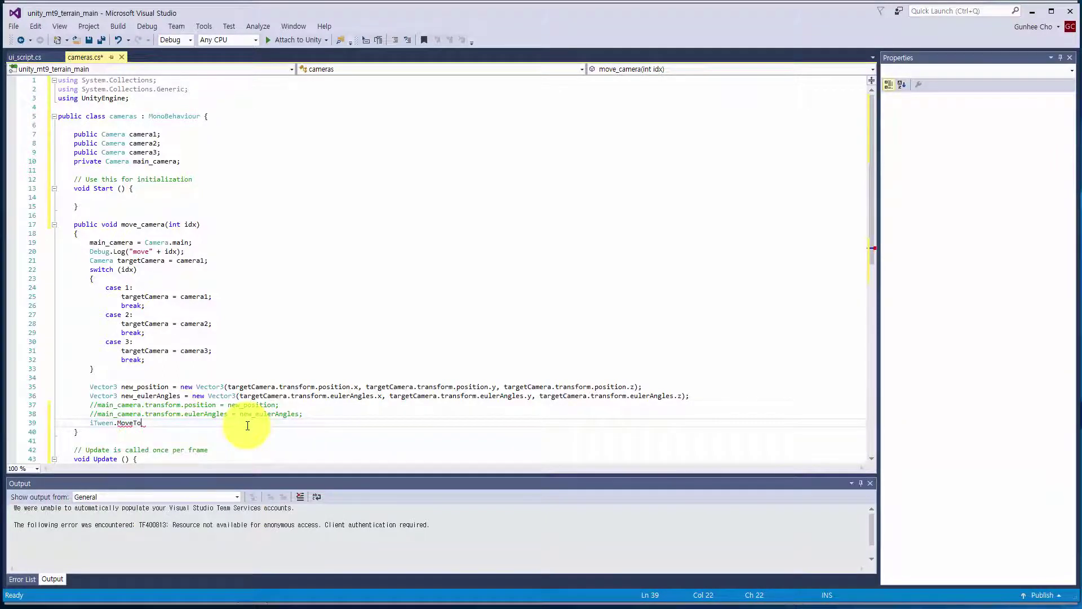
Step: Enter this.gameObject as the first argument of iTween.MoveTo, correcting the mistyped member name and removing the stray line break
{"action": "type", "text": "(this.gr"}
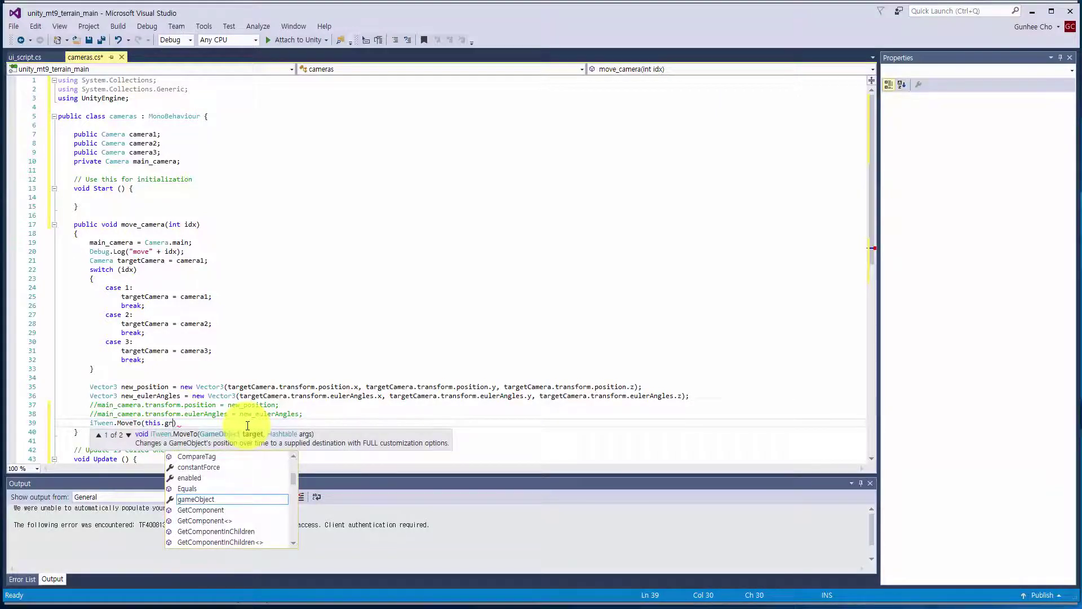
{"action": "key", "text": "Return"}
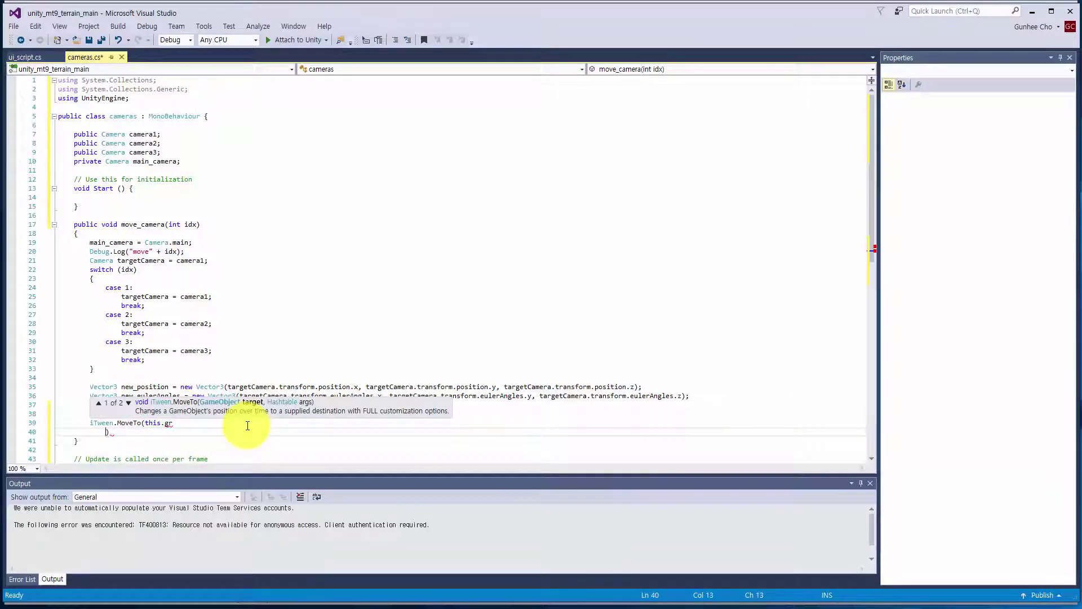
{"action": "key", "text": "Right"}
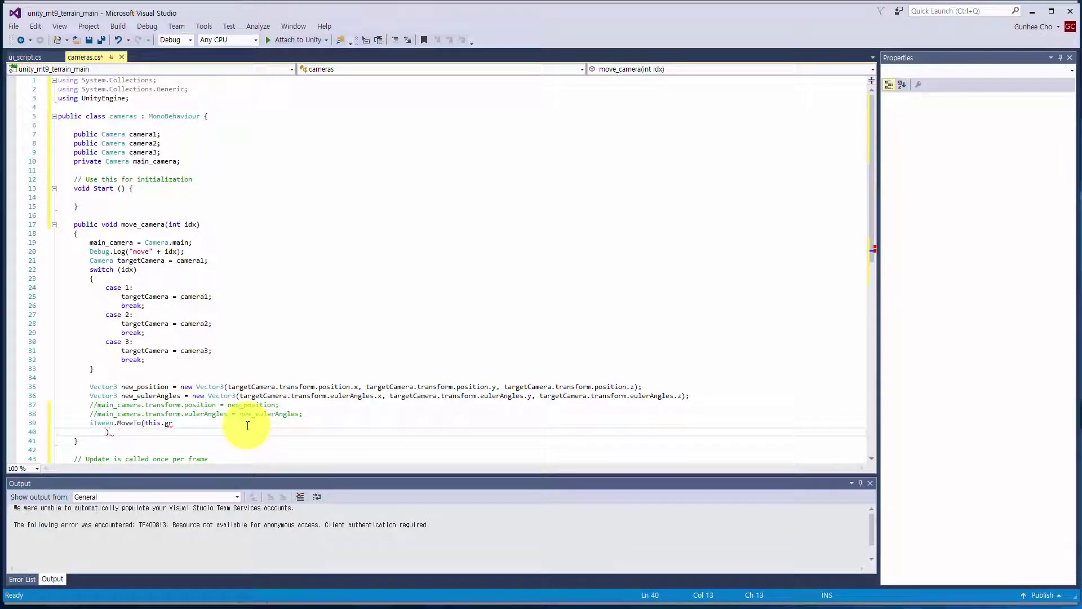
{"action": "key", "text": "BackSpace"}
{"action": "key", "text": "BackSpace"}
{"action": "key", "text": "shift+Left"}
{"action": "key", "text": "shift+Left"}
{"action": "key", "text": "shift+Left"}
{"action": "key", "text": "shift+Left"}
{"action": "key", "text": "shift+Left"}
{"action": "key", "text": "shift+Left"}
{"action": "key", "text": "shift+Left"}
{"action": "key", "text": "shift+Left"}
{"action": "key", "text": "shift+Left"}
{"action": "key", "text": "shift+Left"}
{"action": "key", "text": "shift+Left"}
{"action": "key", "text": "shift+Left"}
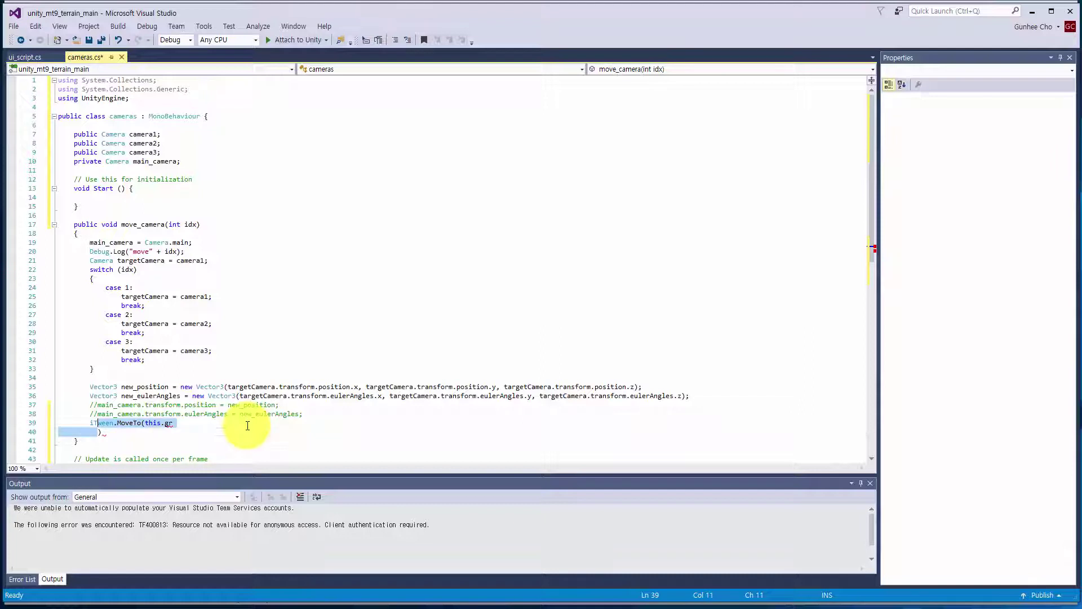
{"action": "type", "text": "a)"}
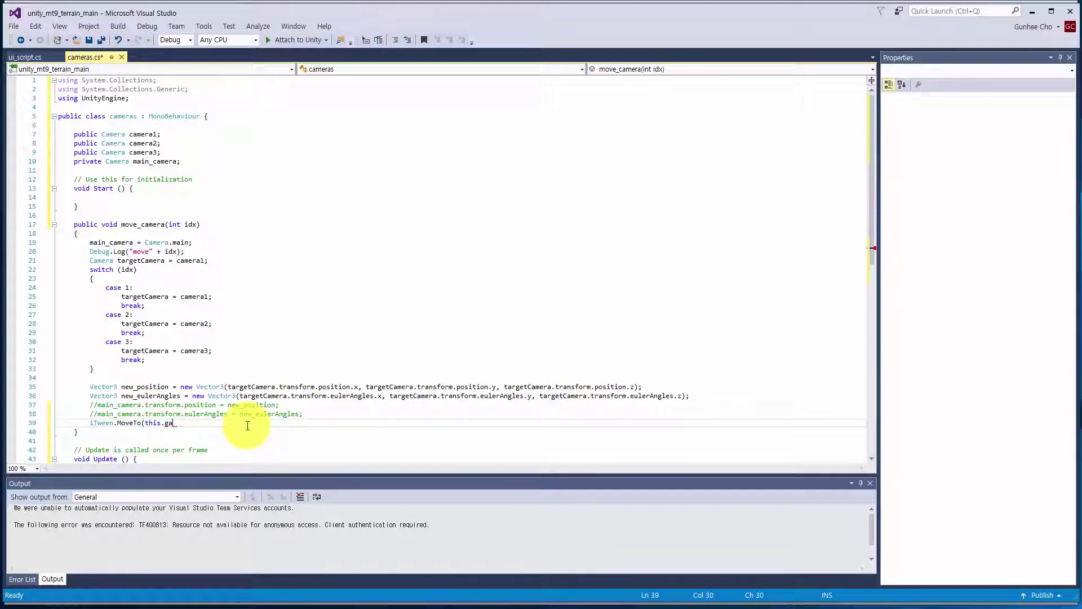
{"action": "type", "text": "meObject, it"}
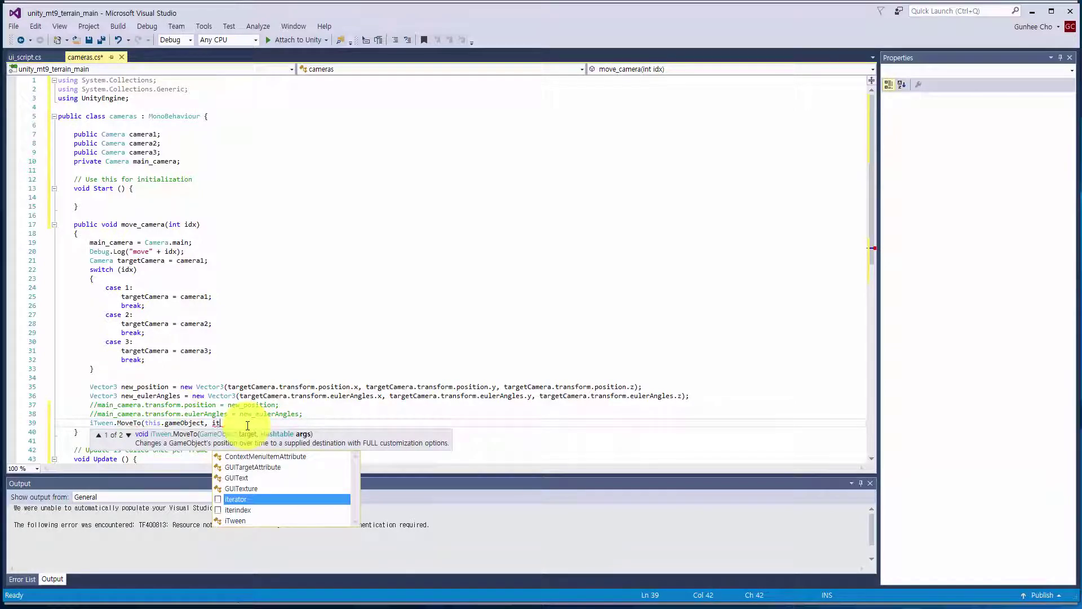
Step: Add iTween.Hash as the second MoveTo argument, with the key "position" paired with new_position
{"action": "type", "text": "we"}
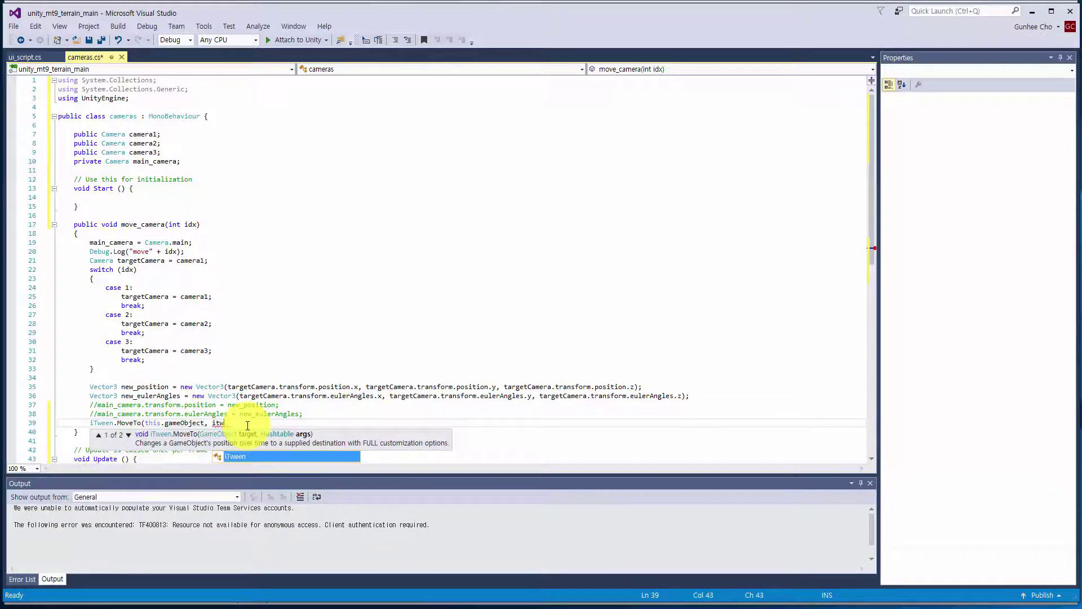
{"action": "key", "text": "Tab"}
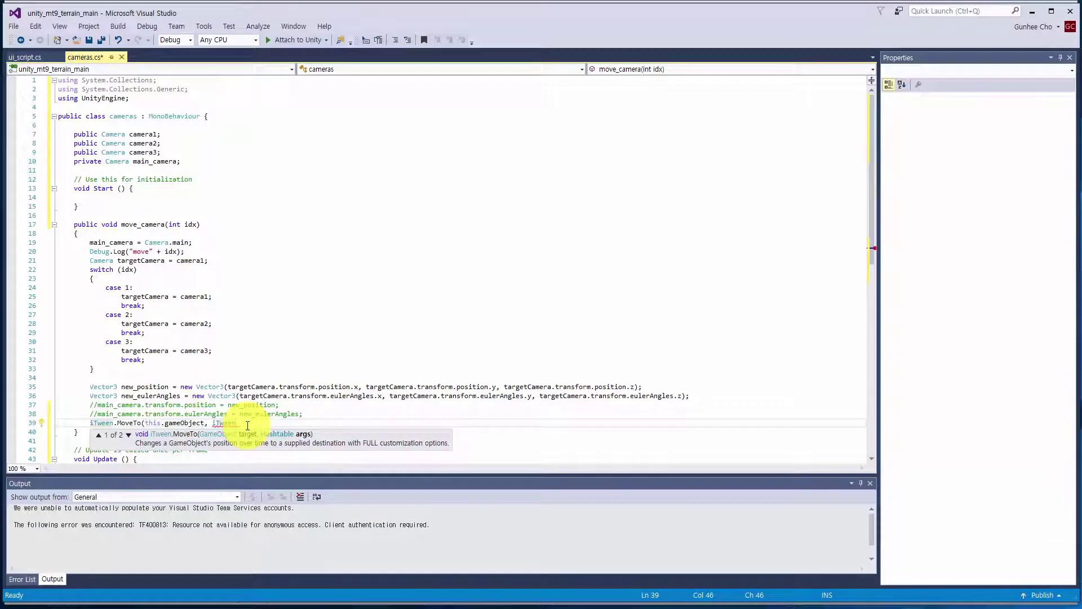
{"action": "type", "text": ".ha"}
{"action": "key", "text": "Tab"}
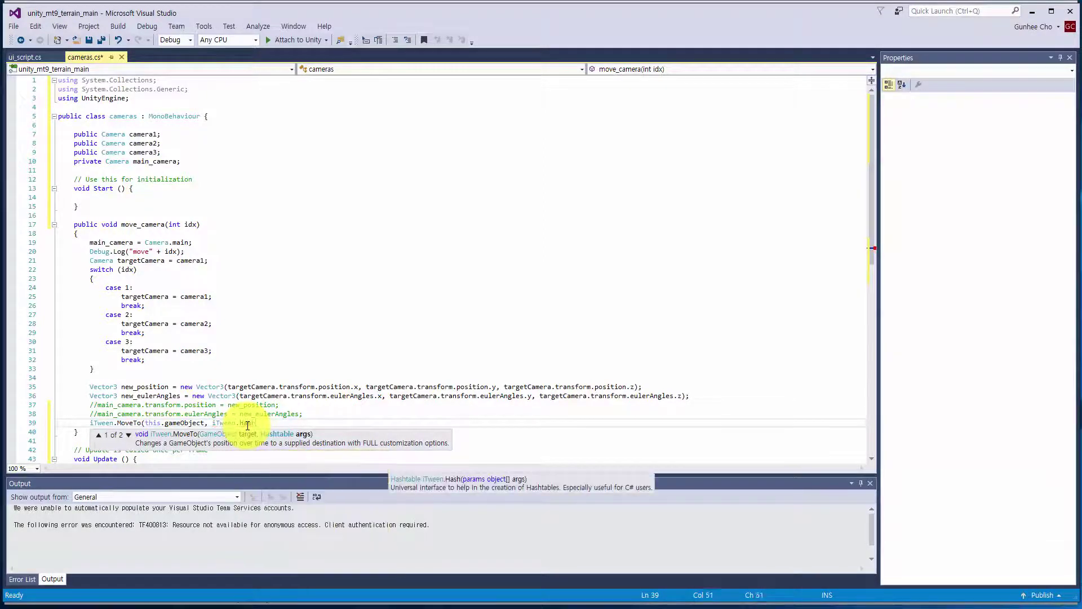
{"action": "type", "text": "(\""}
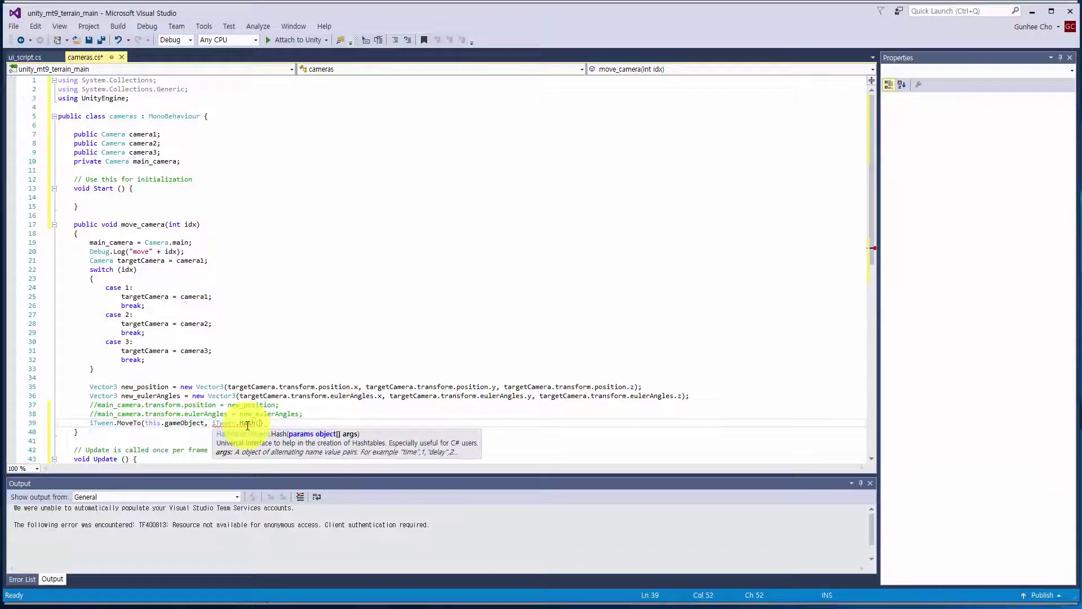
{"action": "type", "text": "position\""}
{"action": "type", "text": ","}
{"action": "type", "text": " new_"}
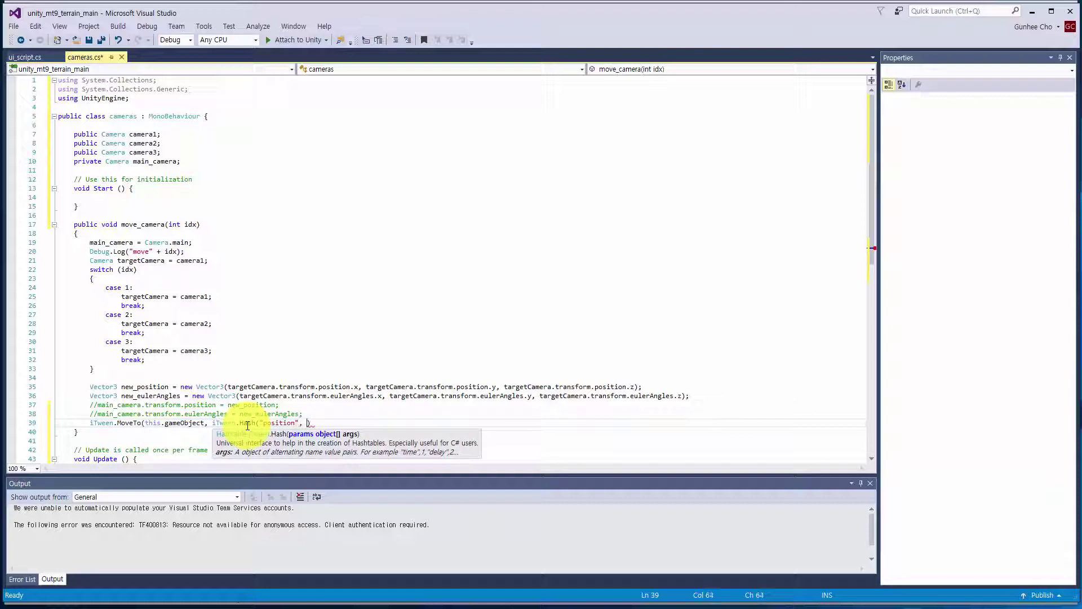
{"action": "type", "text": "position"}
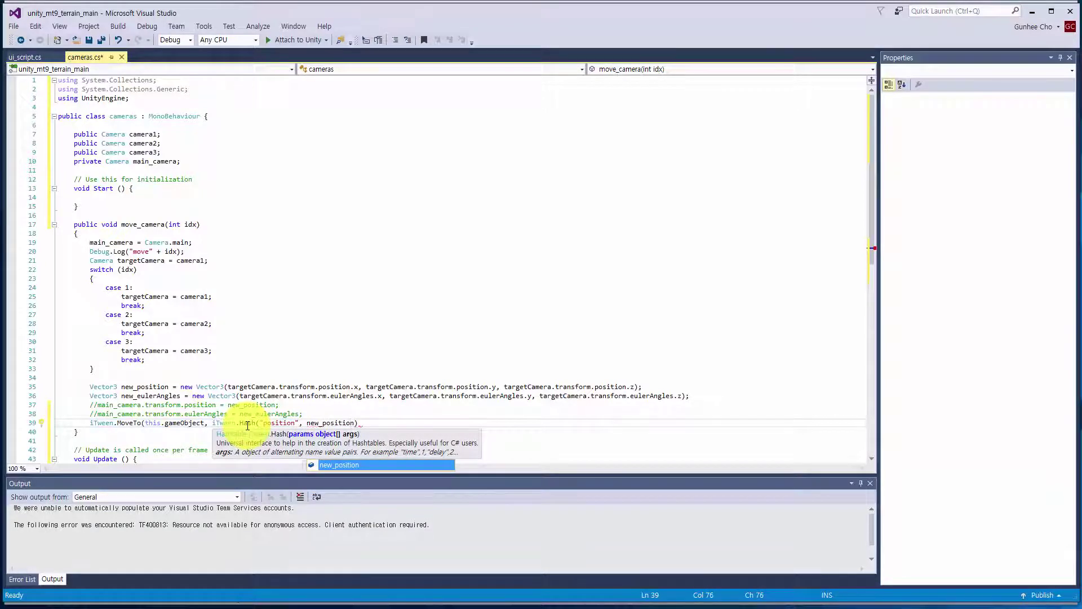
Step: Add the key "easetype" paired with iTween.EaseType.easeOutBack to the hash in the iTween.MoveTo call
{"action": "type", "text": ", \""}
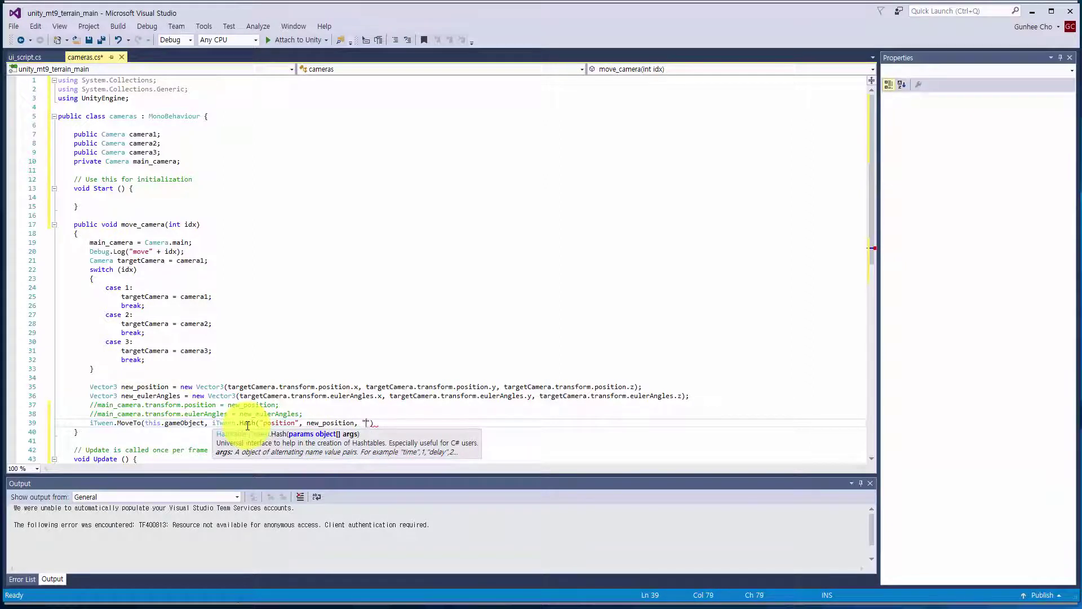
{"action": "type", "text": "easetype\","}
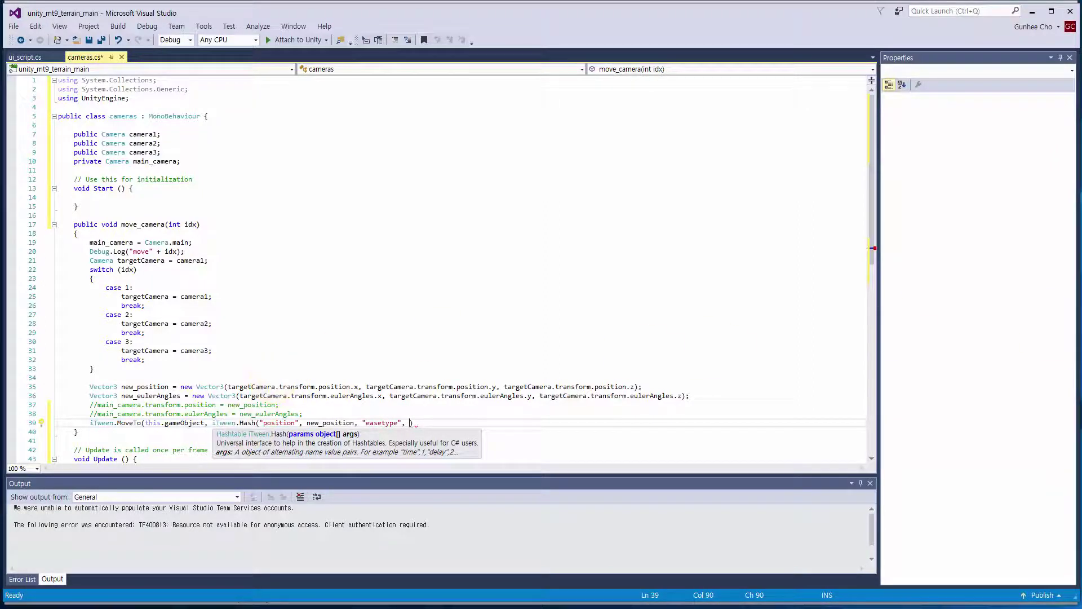
{"action": "key", "text": "Escape"}
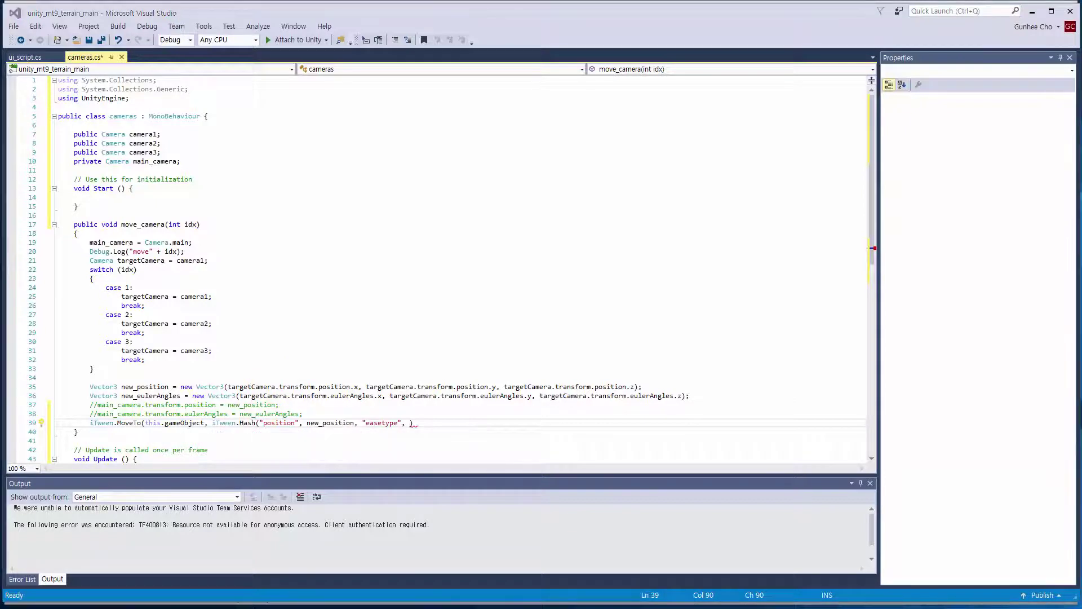
{"action": "mouse_move", "coordinate": [411, 423]}
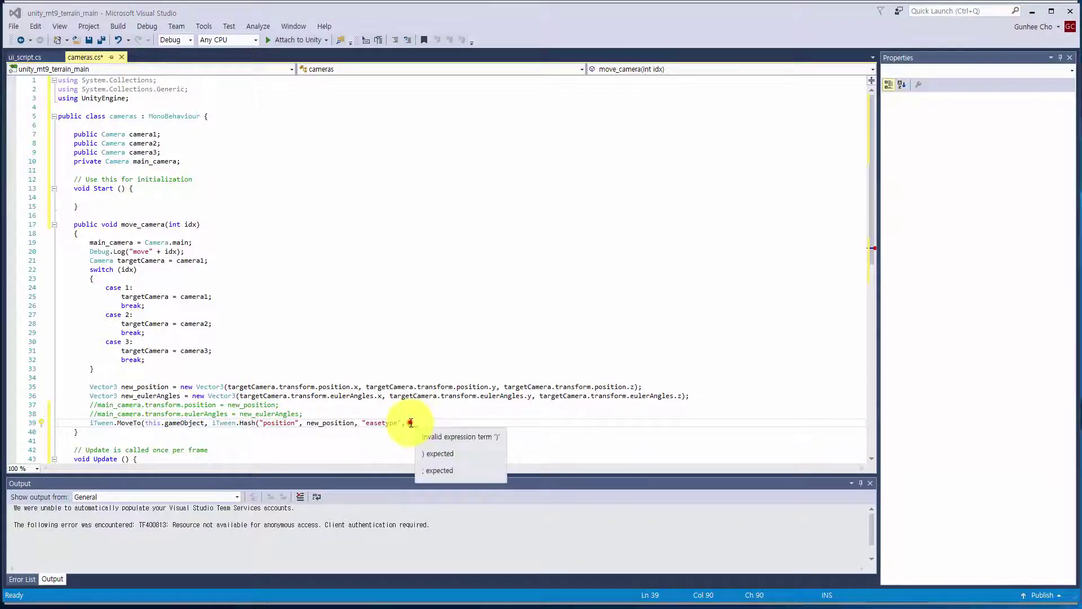
{"action": "type", "text": "i"}
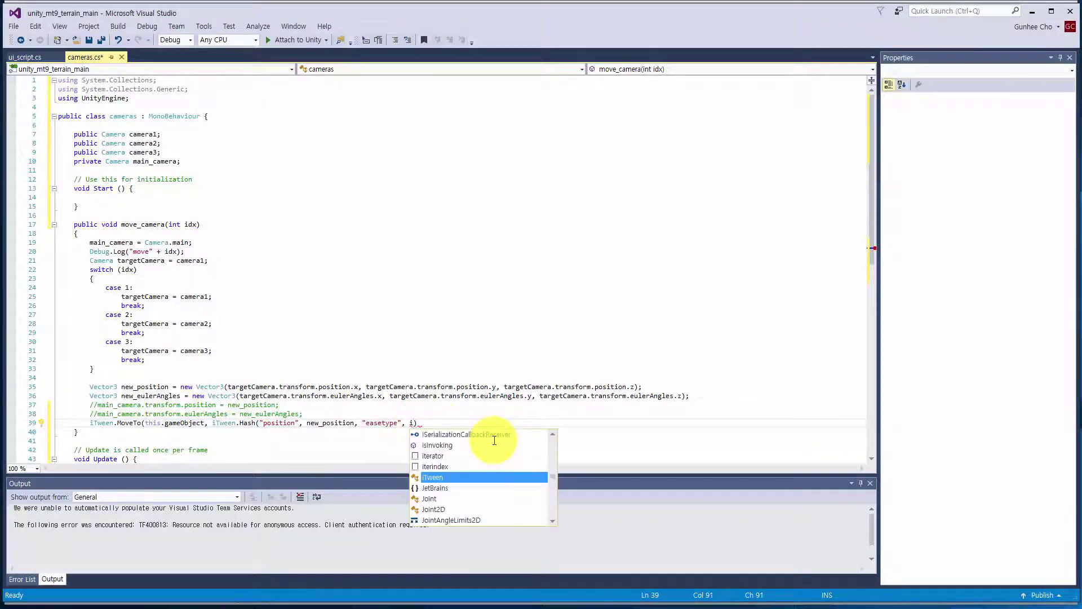
{"action": "key", "text": "Tab"}
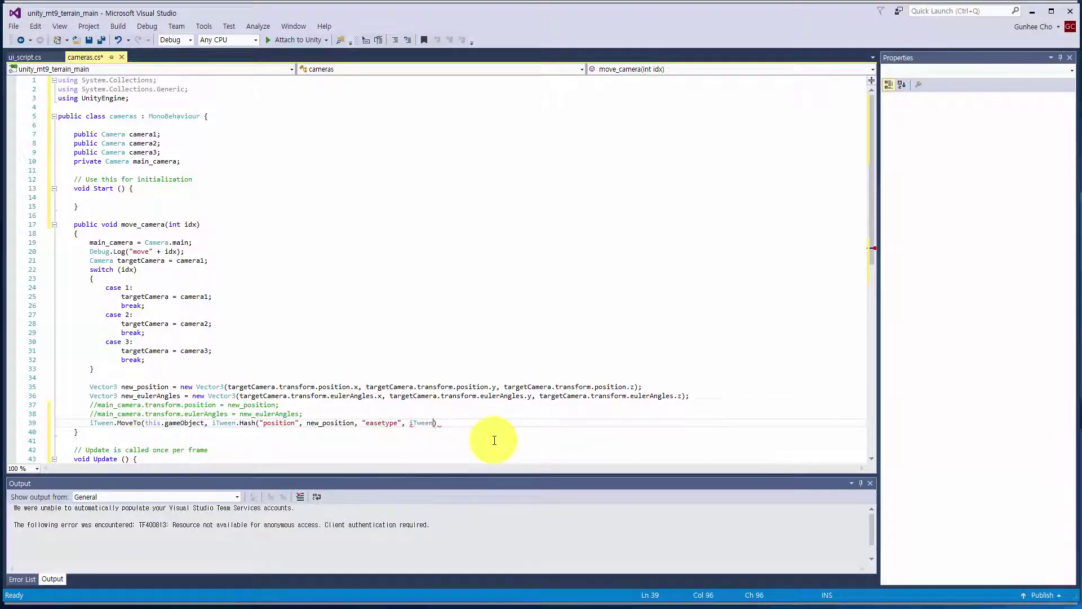
{"action": "type", "text": ".ease"}
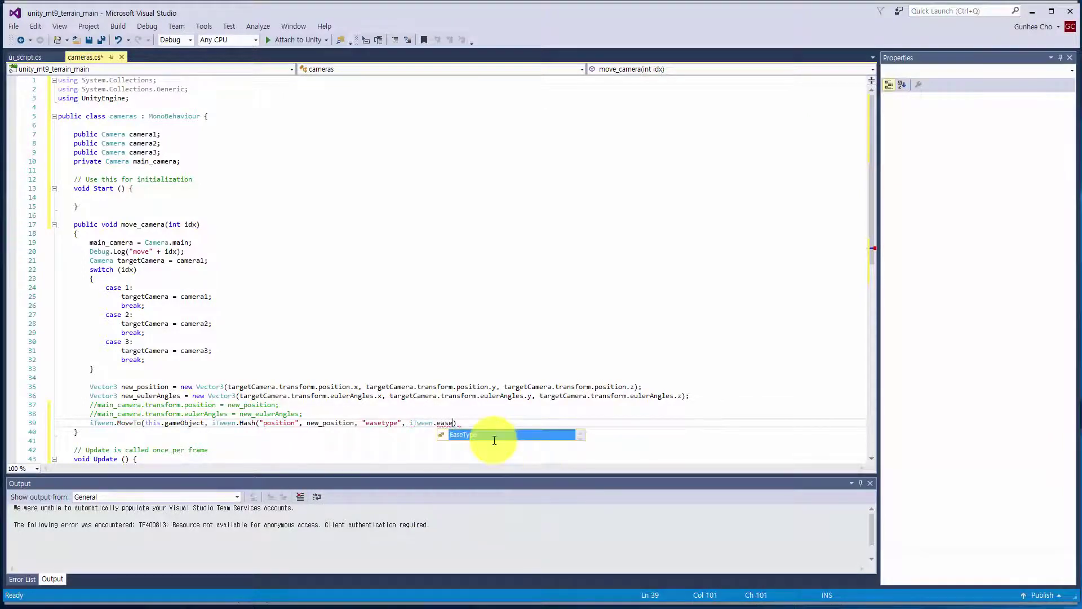
{"action": "key", "text": "Tab"}
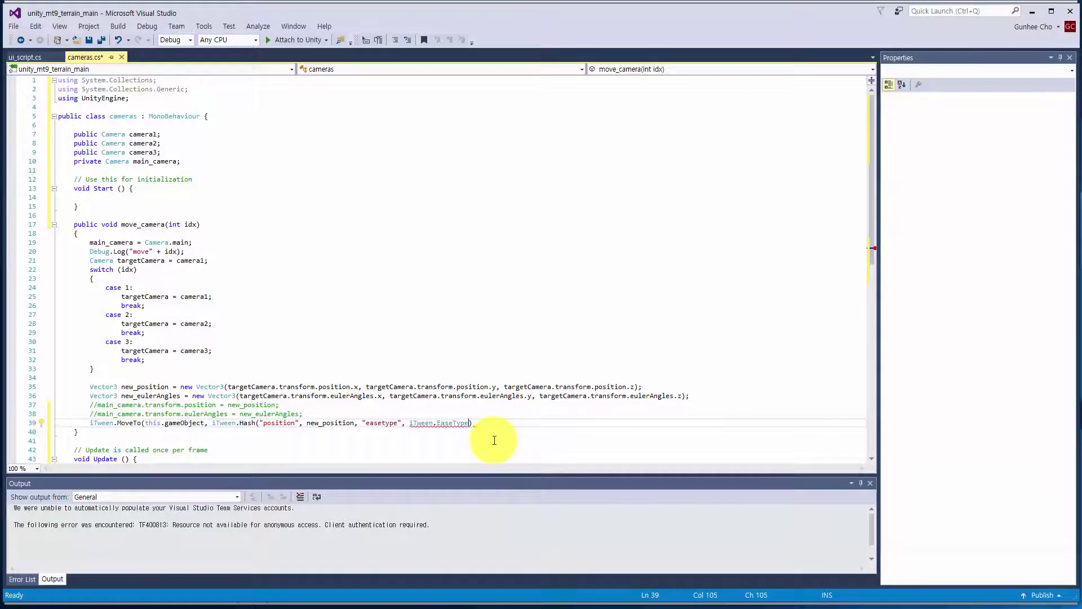
{"action": "type", "text": ".easeout"}
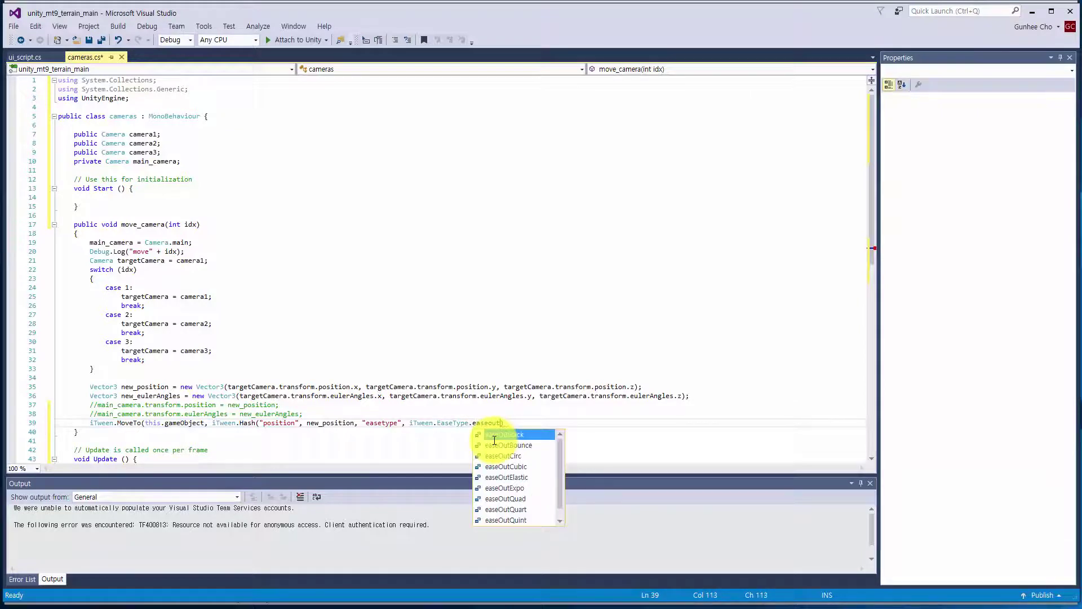
{"action": "key", "text": "Tab"}
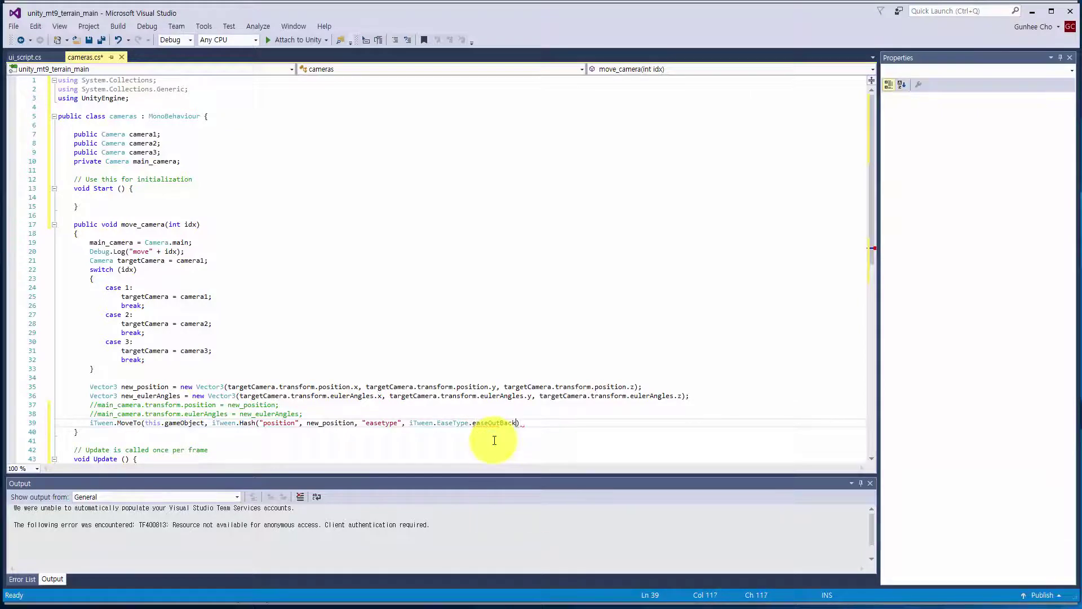
Step: Add the key "time" with 5.0f to the MoveTo hash, close the statement and start a new line below it
{"action": "type", "text": ", "}
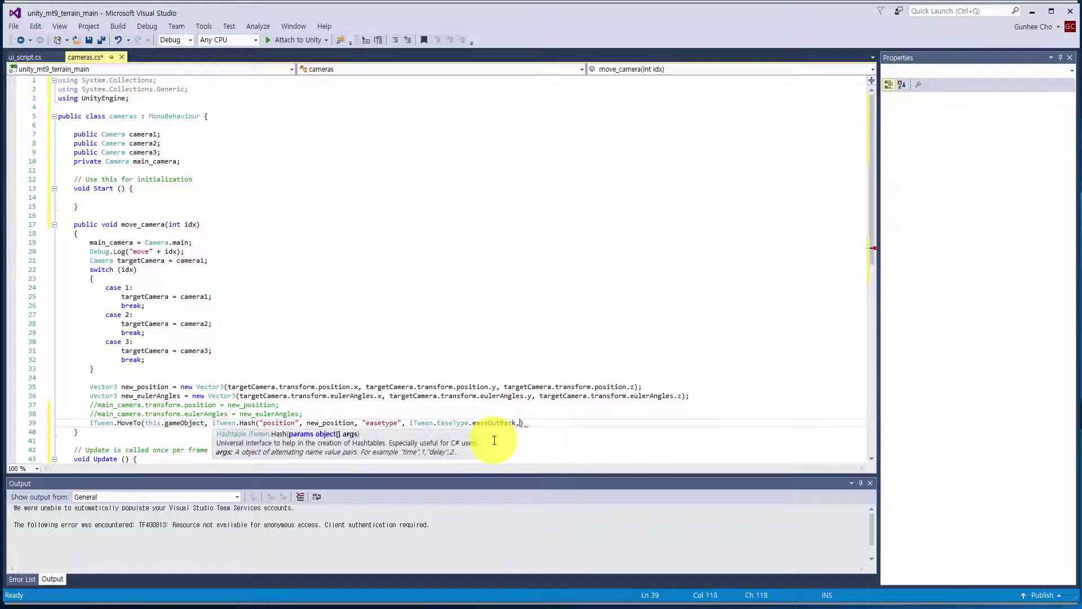
{"action": "type", "text": "\"time\", 5.0f));"}
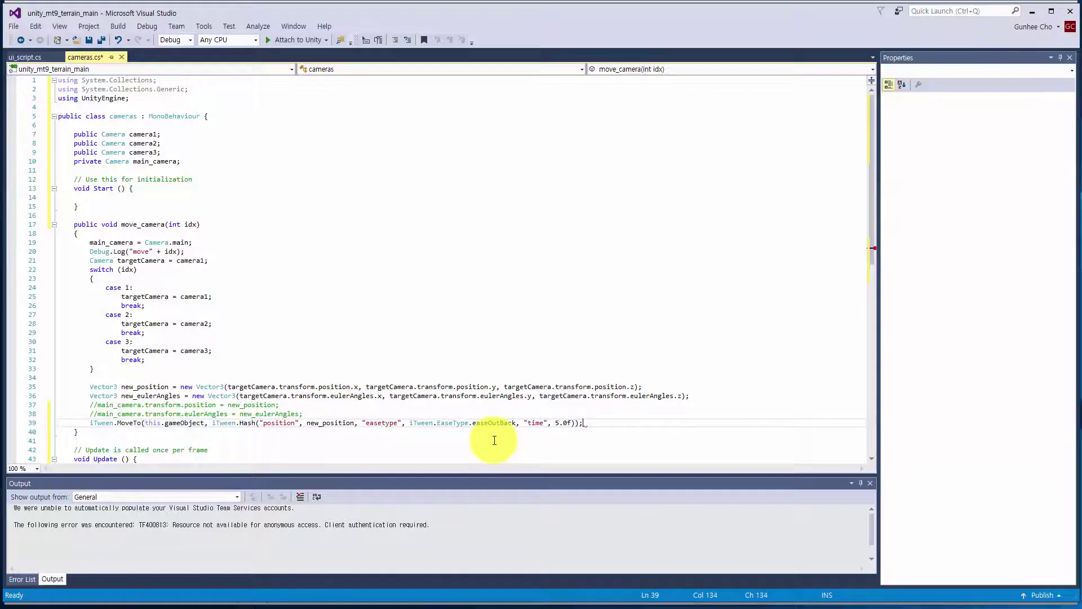
{"action": "key", "text": "Return"}
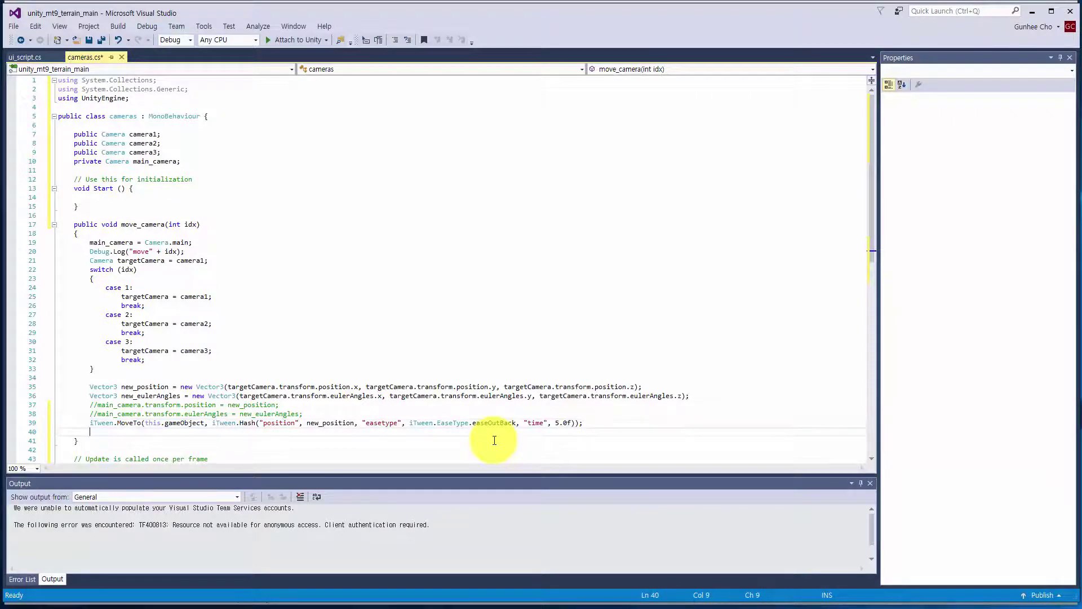
Step: Begin an iTween.RotateTo call on the empty line below the MoveTo statement
{"action": "type", "text": "iTween."}
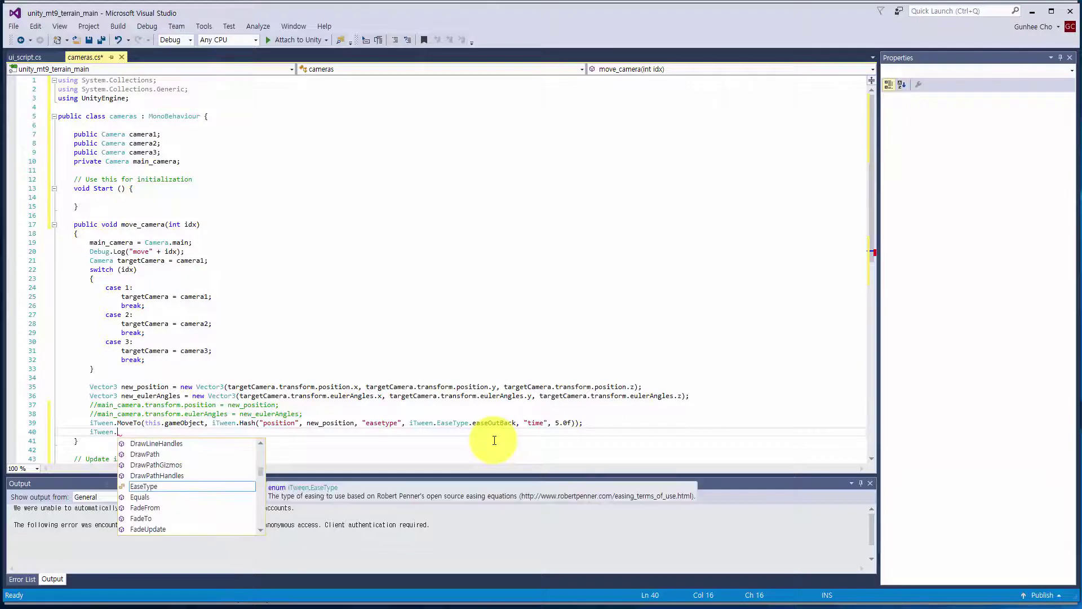
{"action": "type", "text": "rota"}
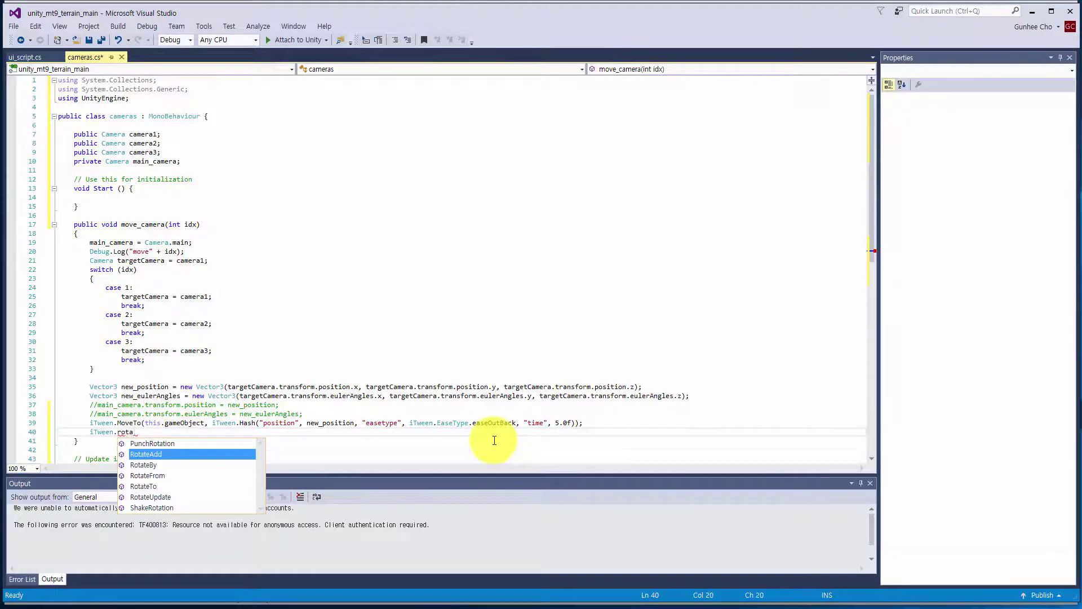
{"action": "key", "text": "Down"}
{"action": "key", "text": "Down"}
{"action": "key", "text": "Down"}
{"action": "key", "text": "Tab"}
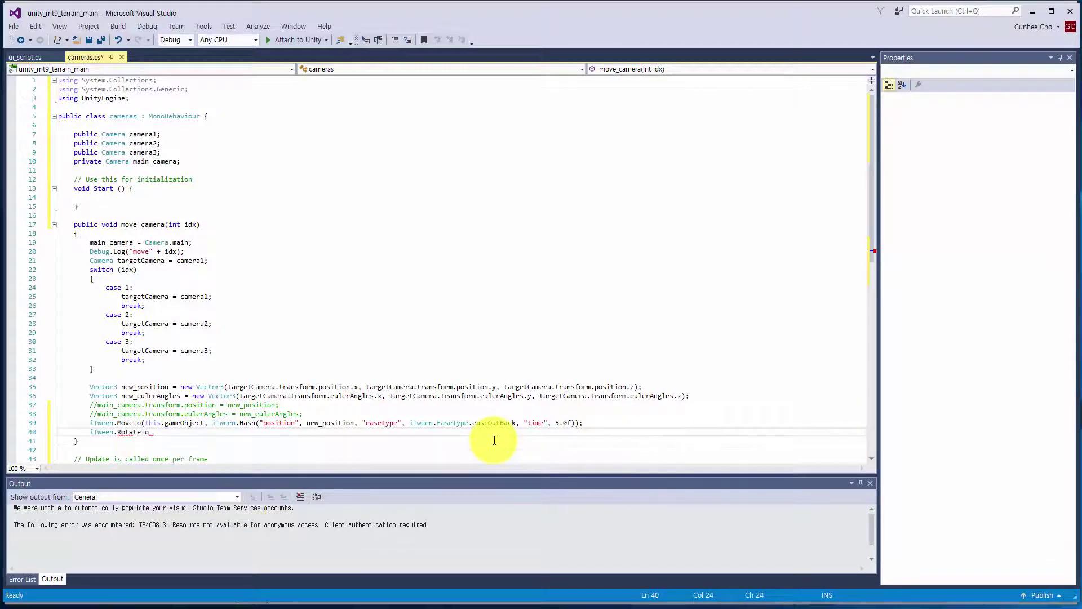
Step: Give RotateTo this.gameObject as its first argument and open an iTween.Hash call with an empty string as its second
{"action": "type", "text": "(this"}
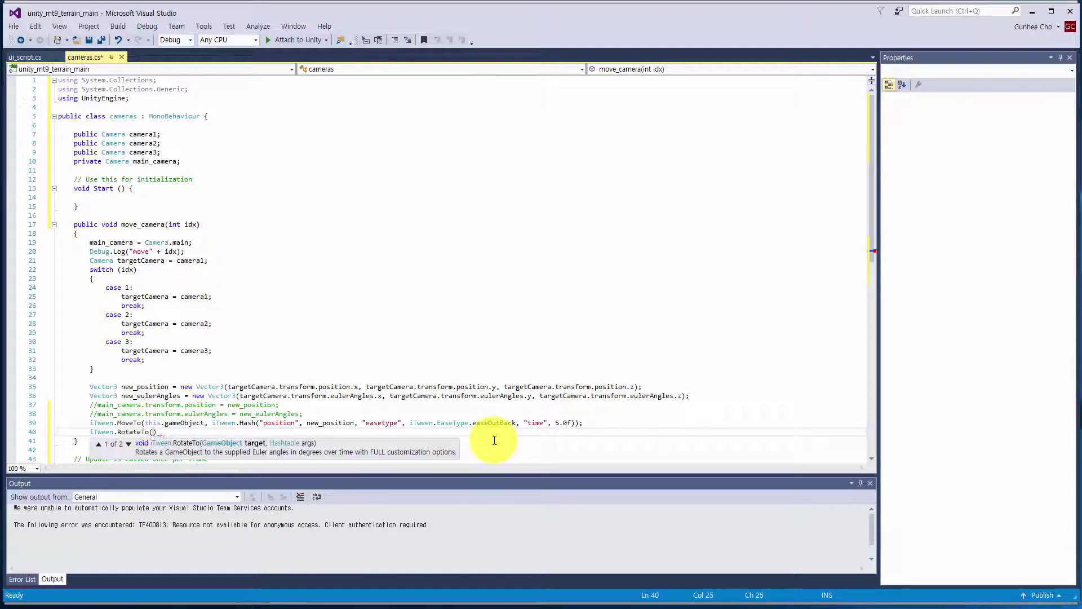
{"action": "type", "text": ".gam"}
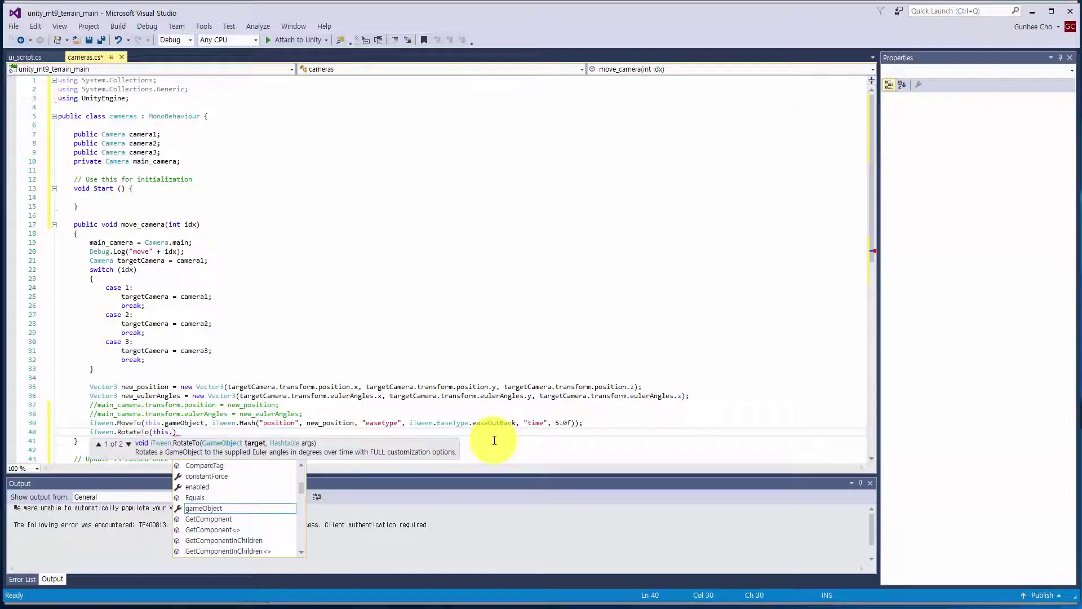
{"action": "key", "text": "Tab"}
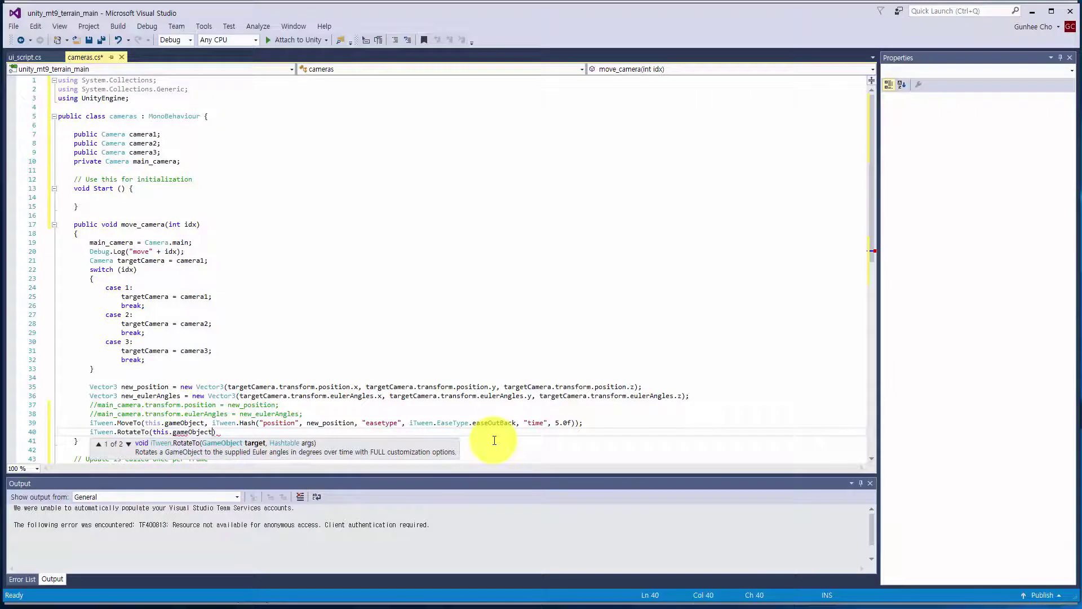
{"action": "type", "text": ", itw"}
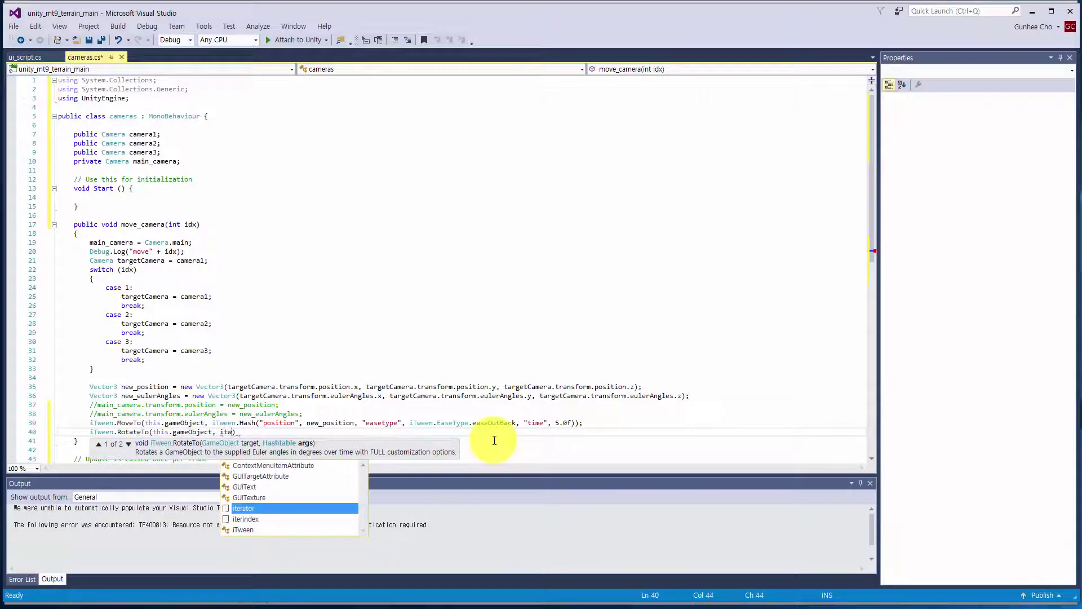
{"action": "type", "text": "een"}
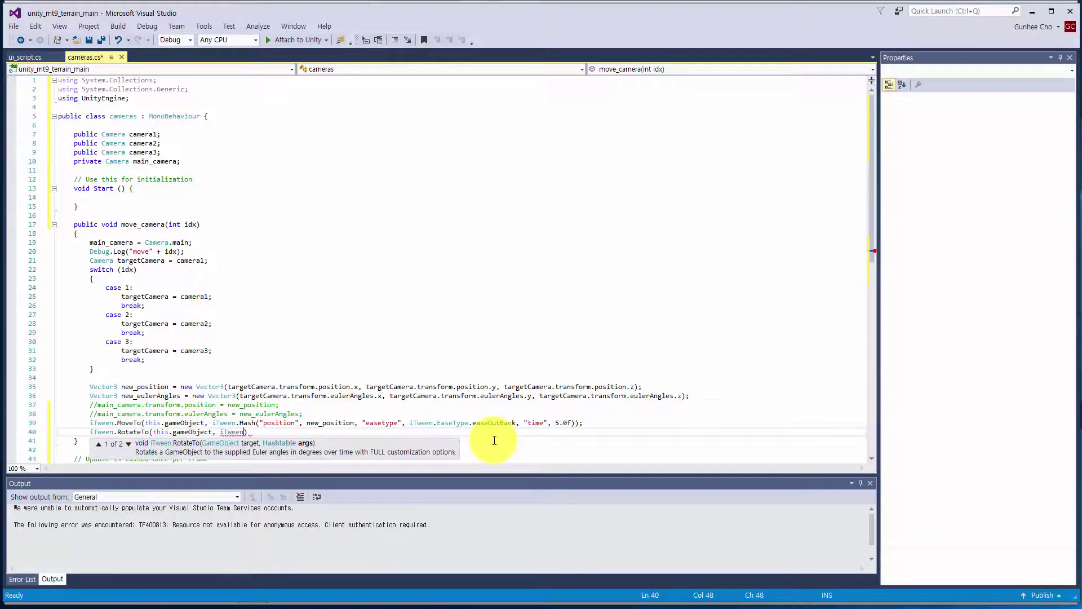
{"action": "type", "text": ".Hash(\""}
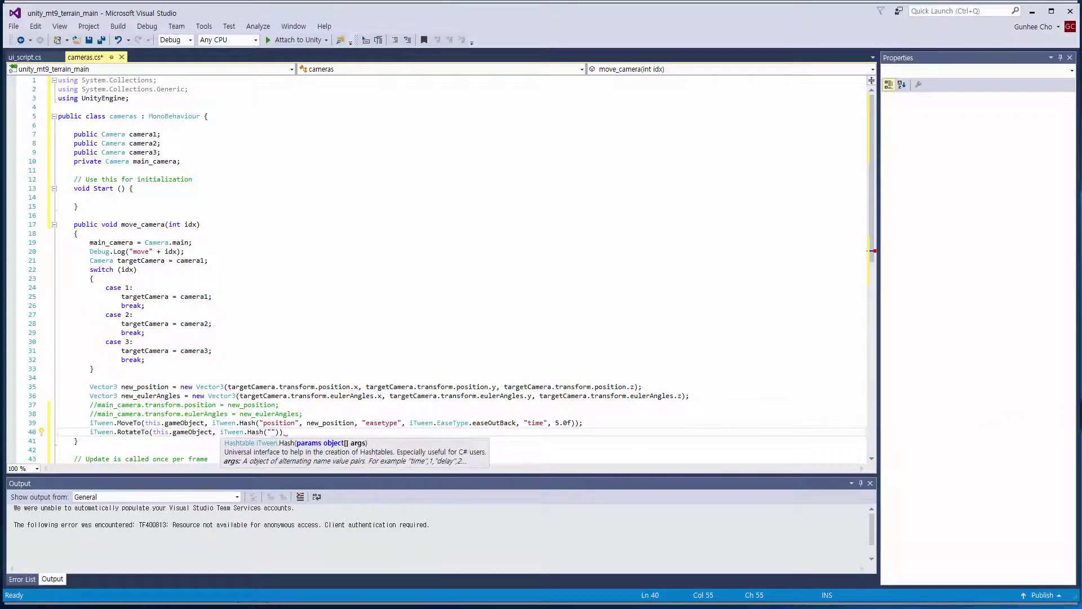
Step: Fill in "rotation" as the key in the RotateTo line's hash, followed by new_eulerAngles
{"action": "key", "text": "Escape"}
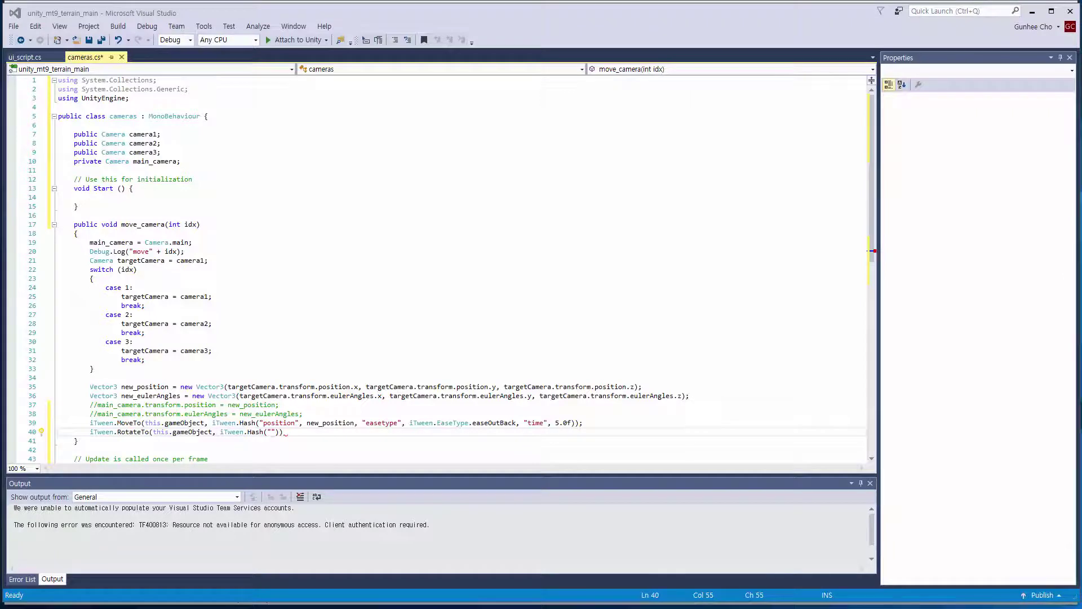
{"action": "left_click", "coordinate": [270, 431]}
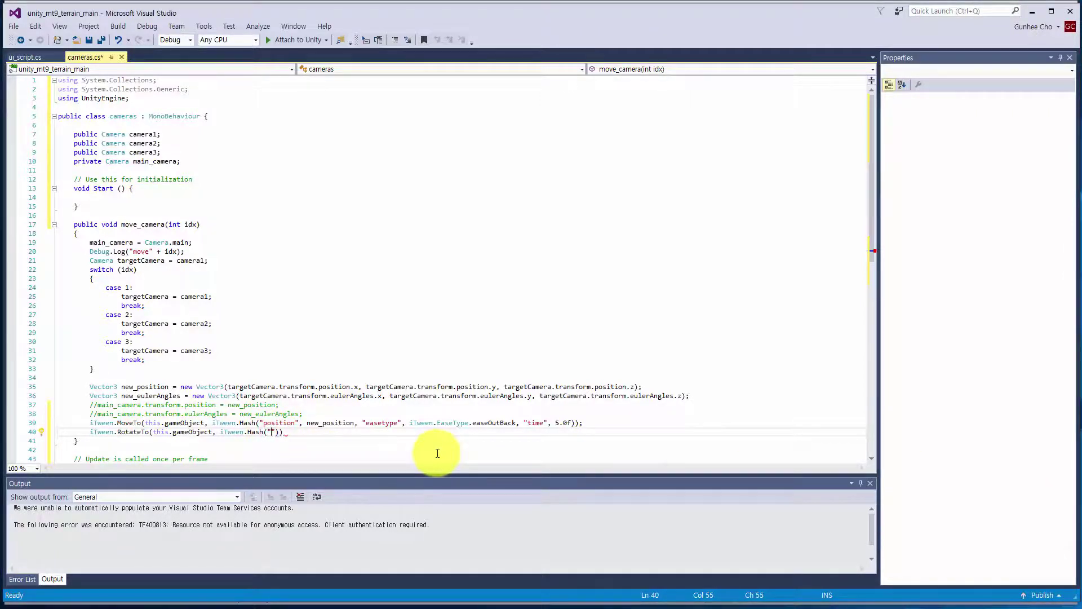
{"action": "type", "text": "rotation\"), new_e"}
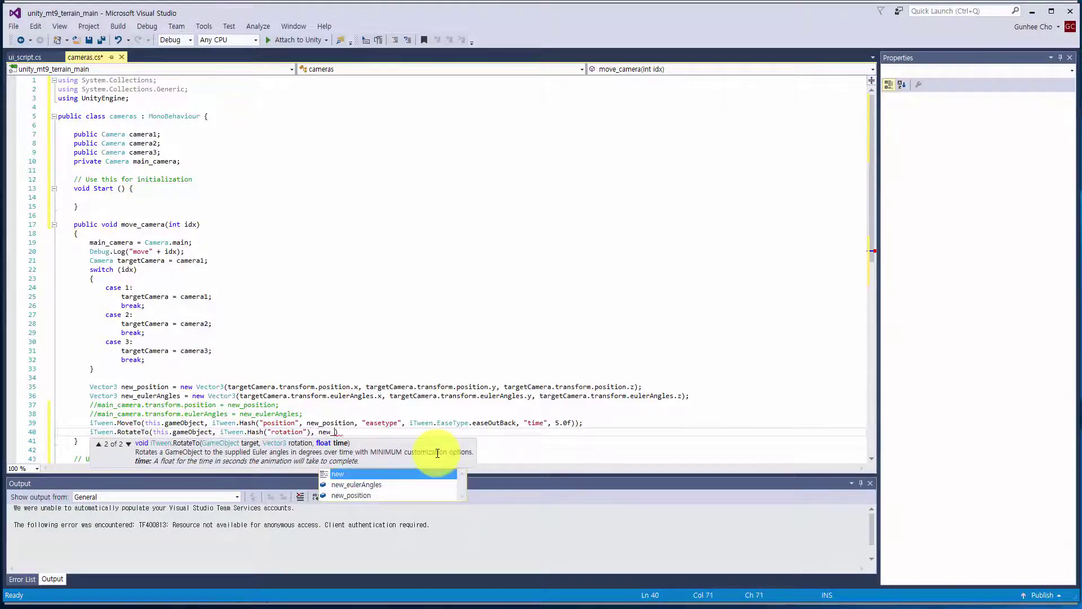
{"action": "key", "text": "Tab"}
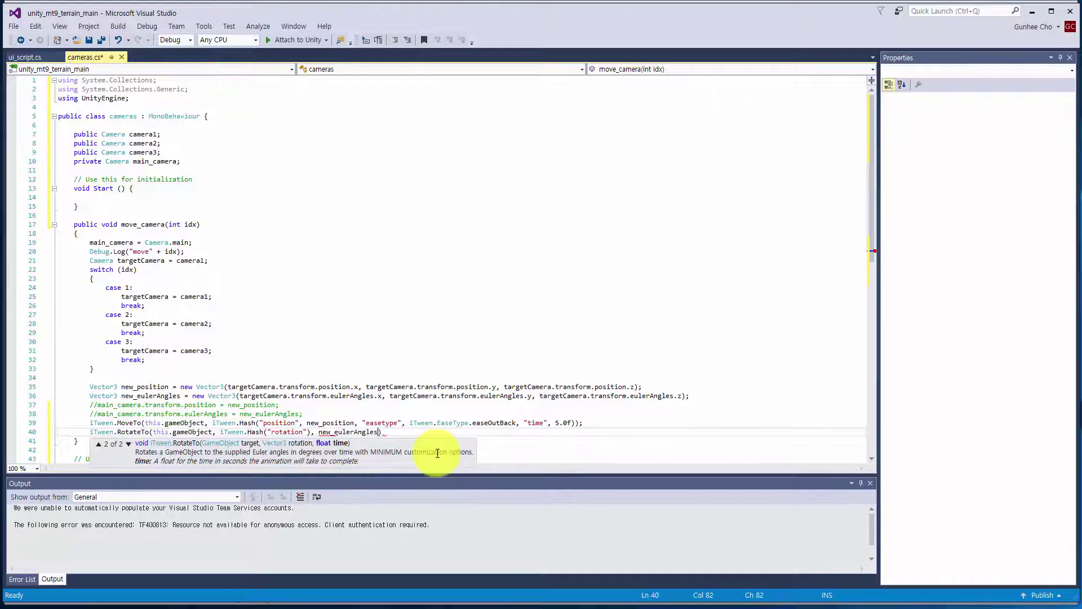
Step: Complete the RotateTo statement with "easetype" paired with iTween.EaseType.easeOutBack and "time" paired with 5.0f
{"action": "type", "text": ", \"ease"}
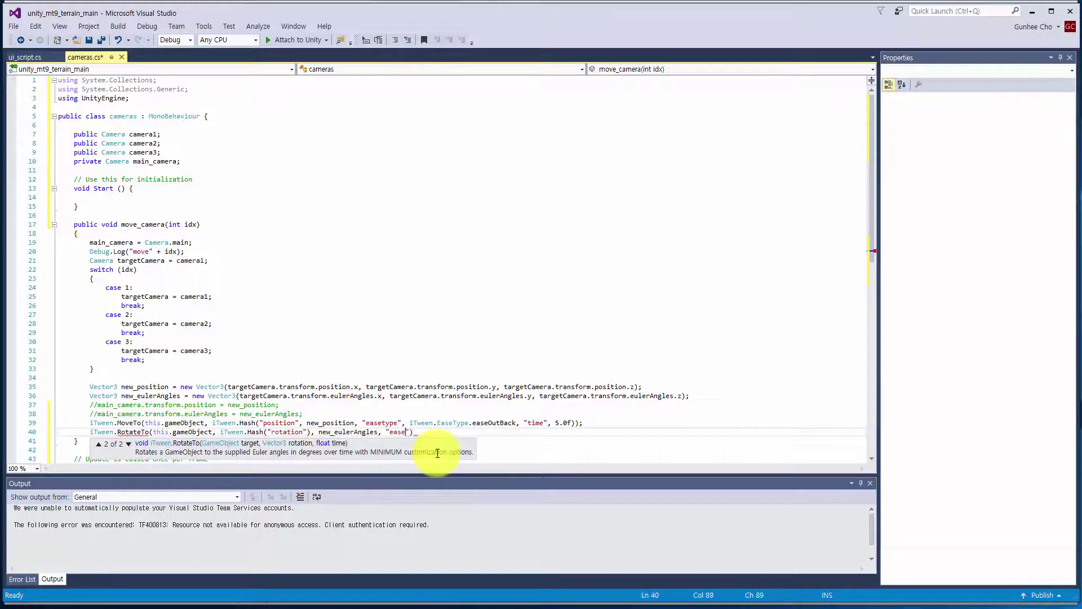
{"action": "type", "text": "type\", itwe"}
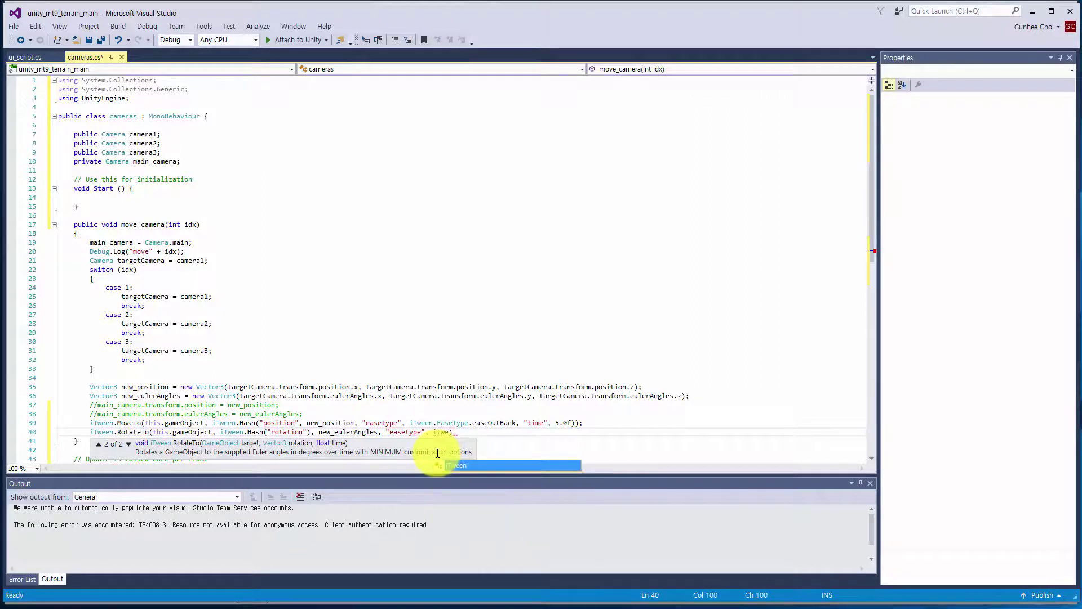
{"action": "type", "text": ".ea"}
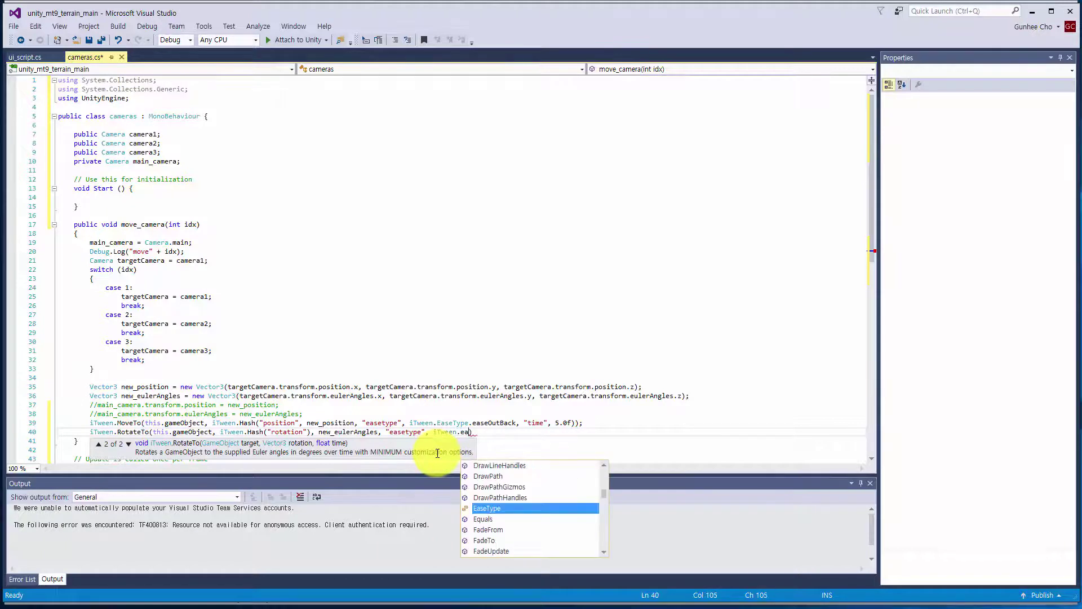
{"action": "type", "text": ".eas"}
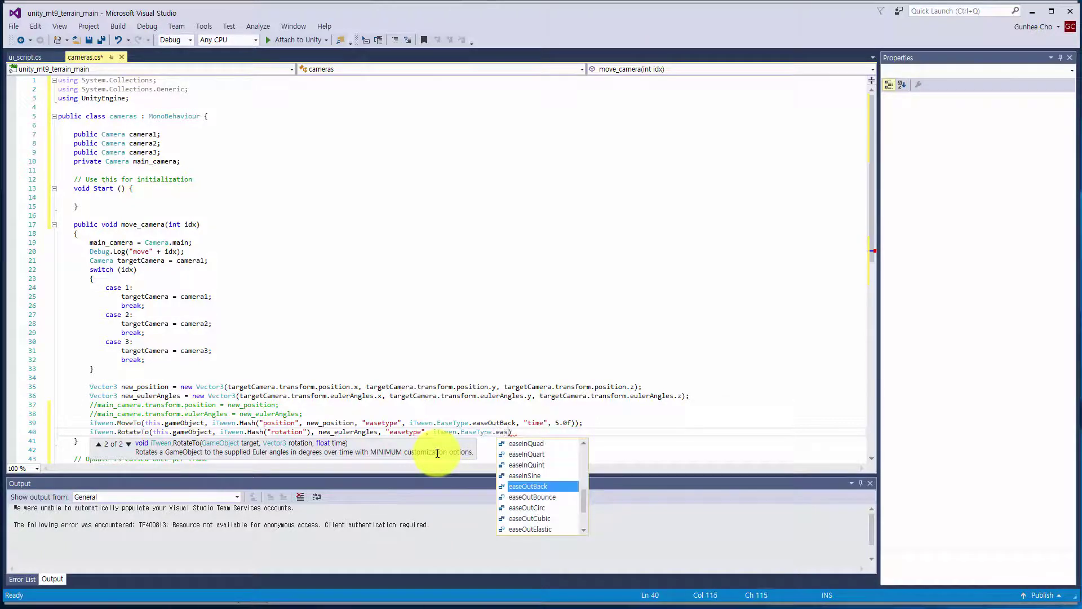
{"action": "type", "text": ", "}
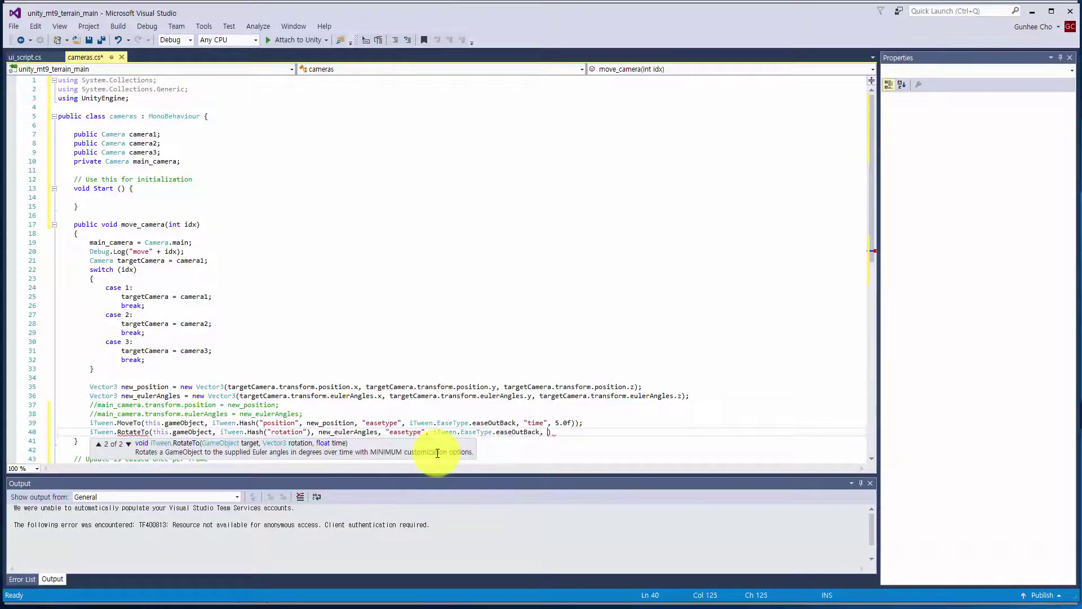
{"action": "type", "text": "\"time"}
{"action": "type", "text": ", 5.0f));"}
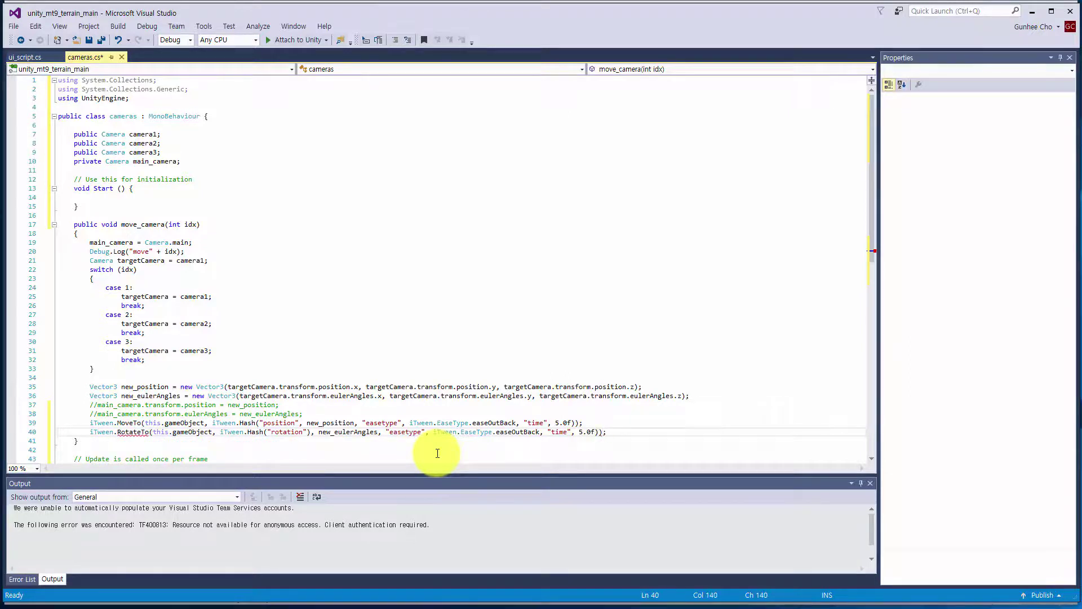
Step: Save the cameras script, and remove the stray closing parenthesis after "rotation" in the RotateTo line
{"action": "key", "text": "ctrl+s"}
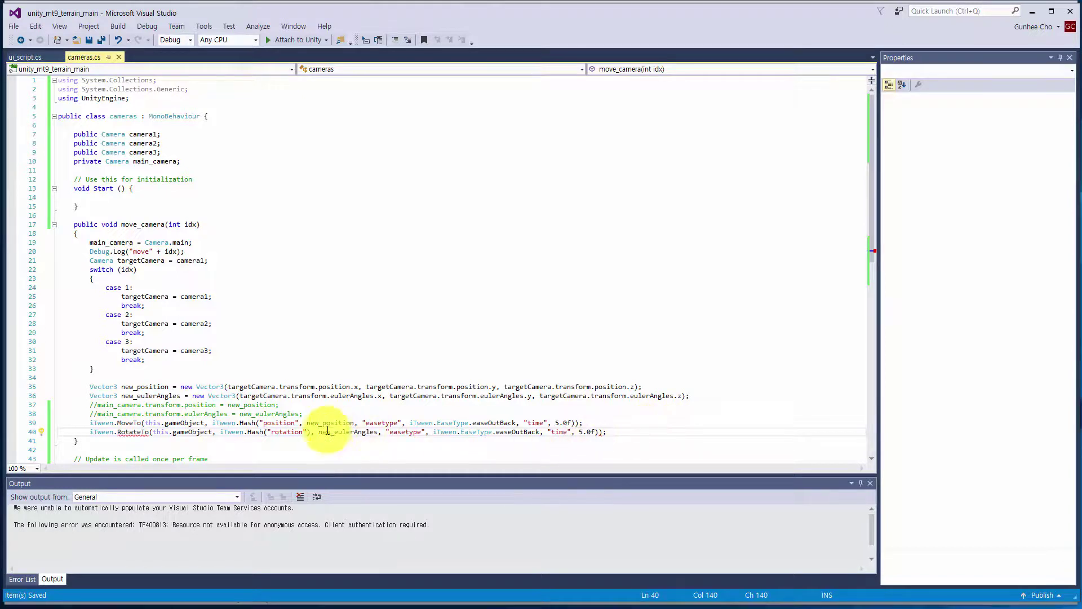
{"action": "left_click", "coordinate": [307, 433]}
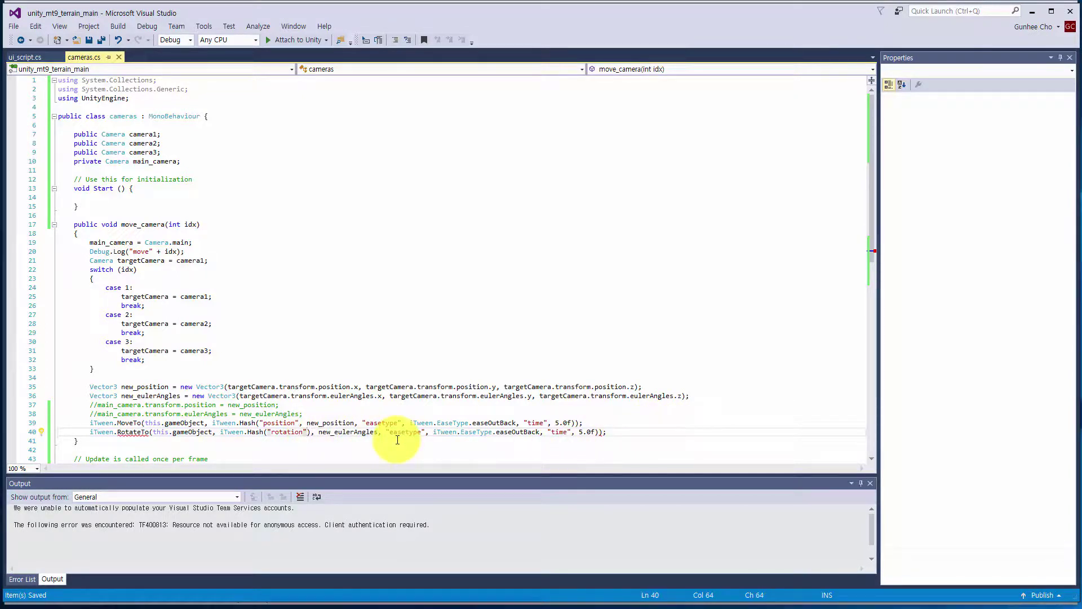
{"action": "key", "text": "Delete"}
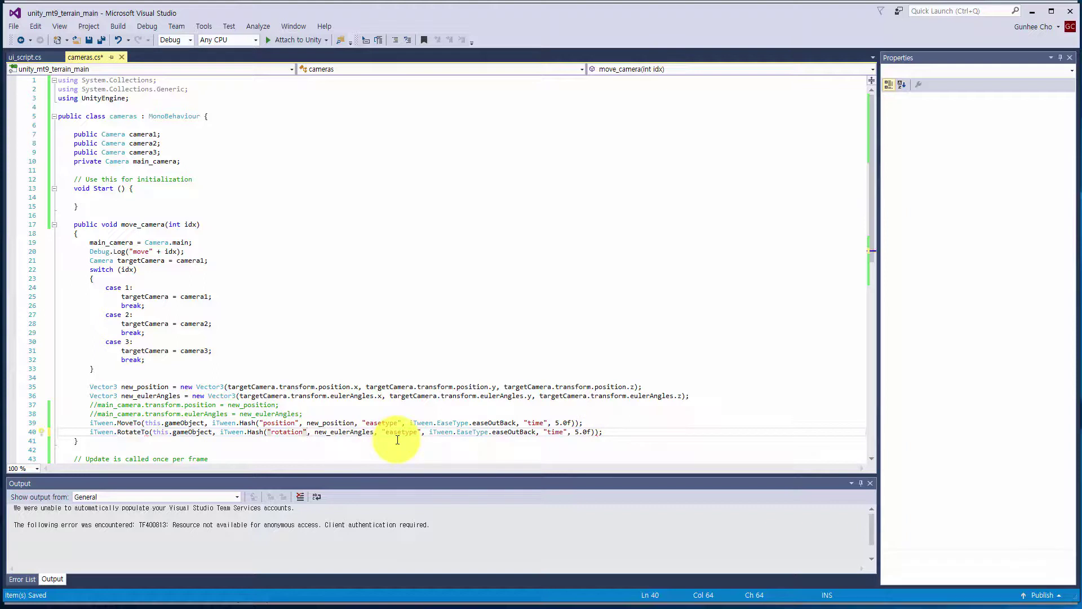
Step: Save the cameras script, switch back to Unity and bring up the Scene view in place of the Asset Store
{"action": "key", "text": "ctrl+s"}
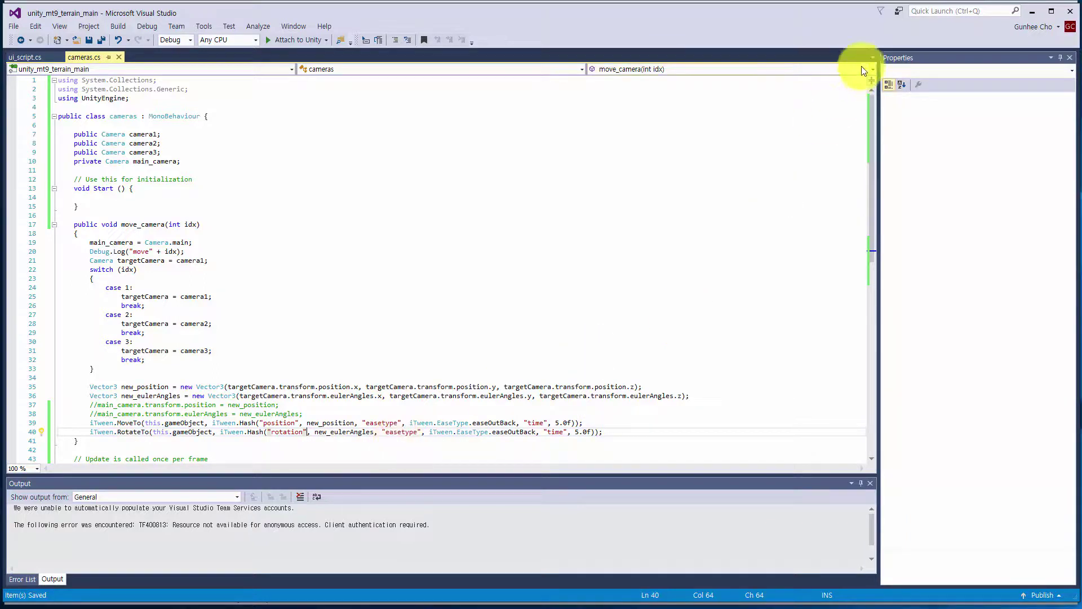
{"action": "left_click", "coordinate": [1037, 9]}
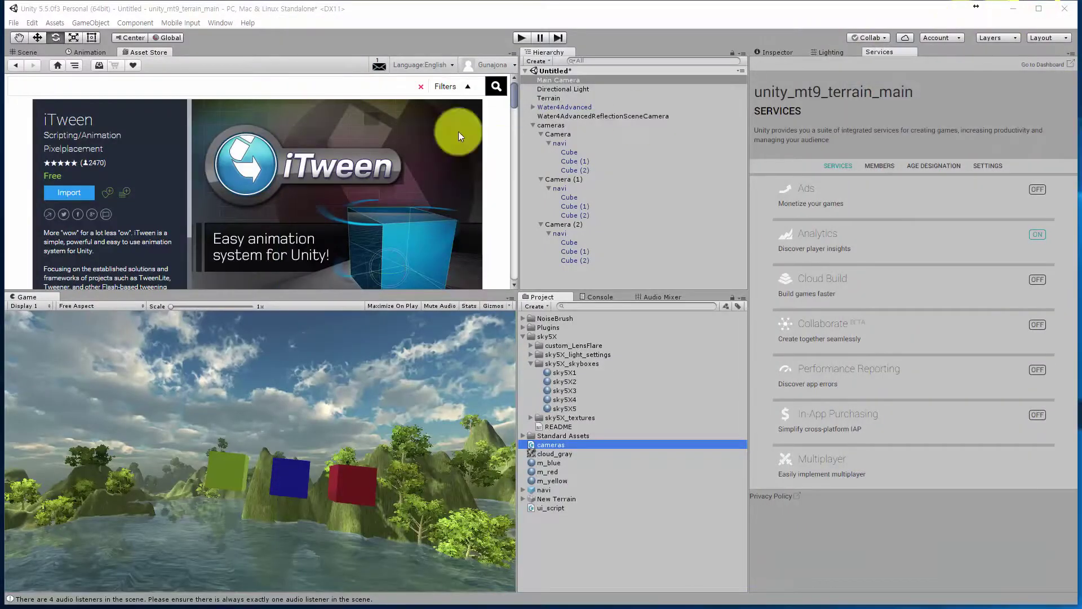
{"action": "left_click", "coordinate": [20, 53]}
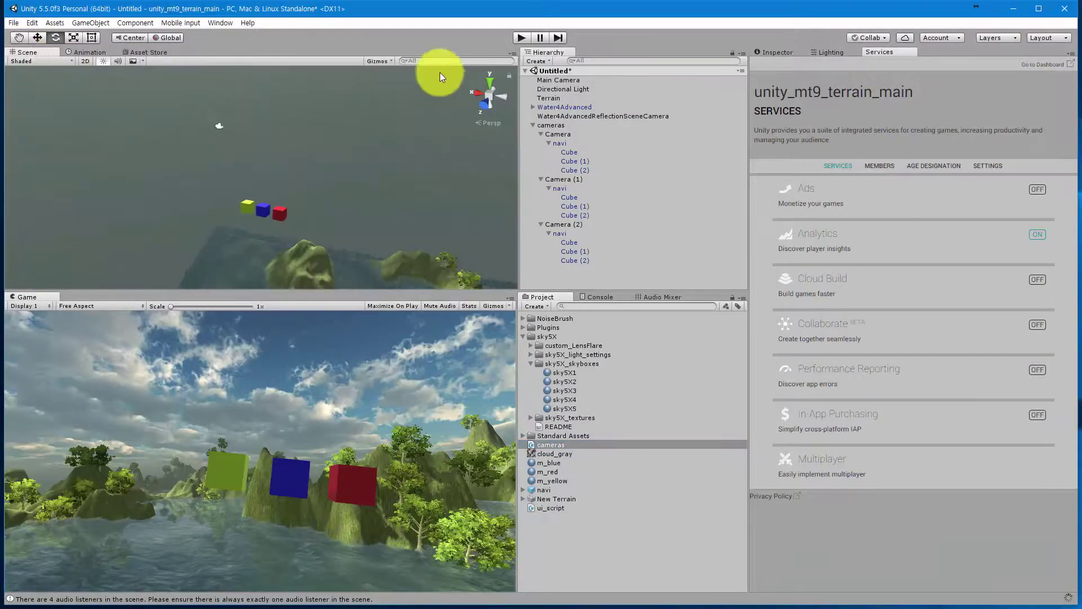
Step: Run the scene and test the camera movement by choosing the blue, red and yellow cubes in the game view
{"action": "left_click", "coordinate": [521, 38]}
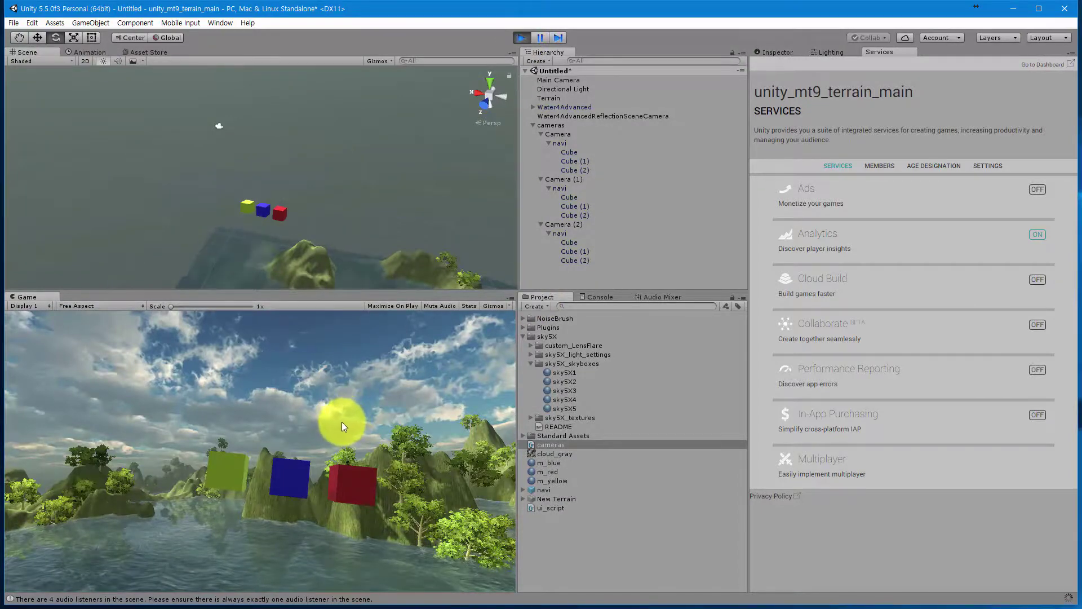
{"action": "left_click", "coordinate": [289, 476]}
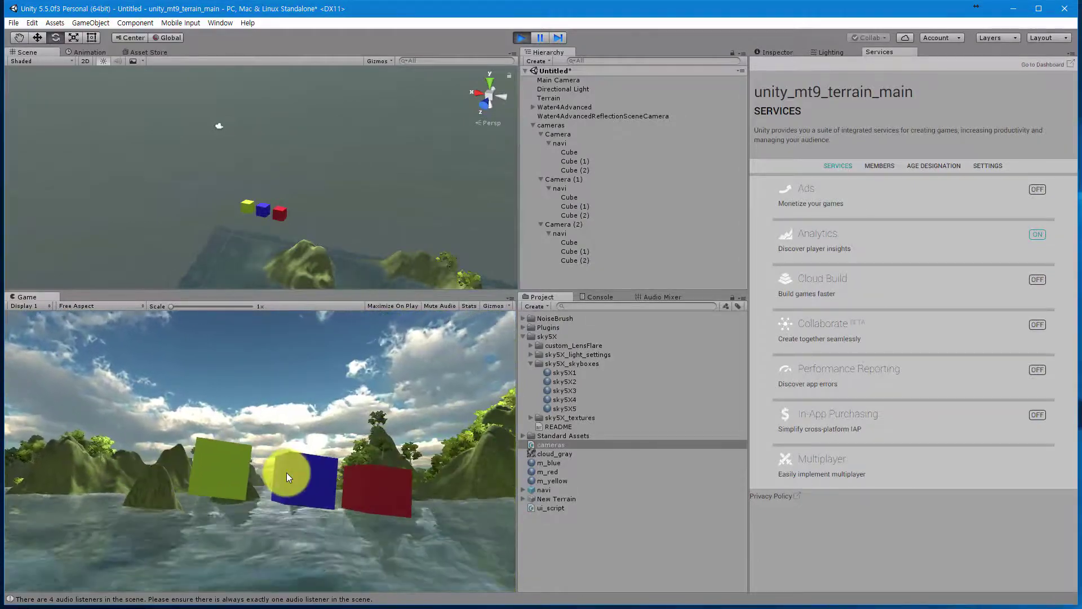
{"action": "left_click", "coordinate": [379, 481]}
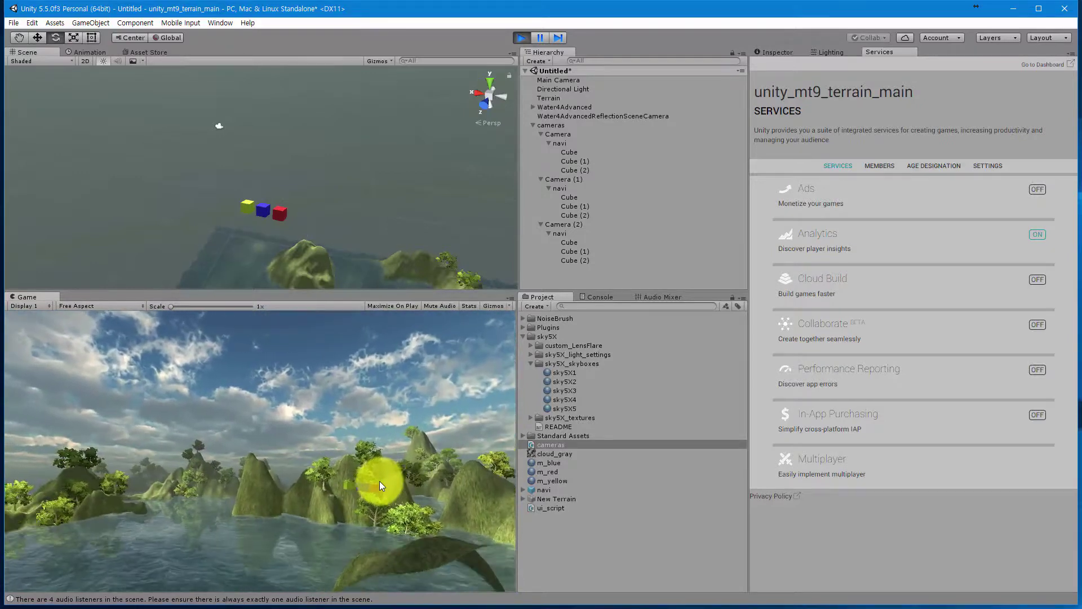
{"action": "left_click", "coordinate": [229, 474]}
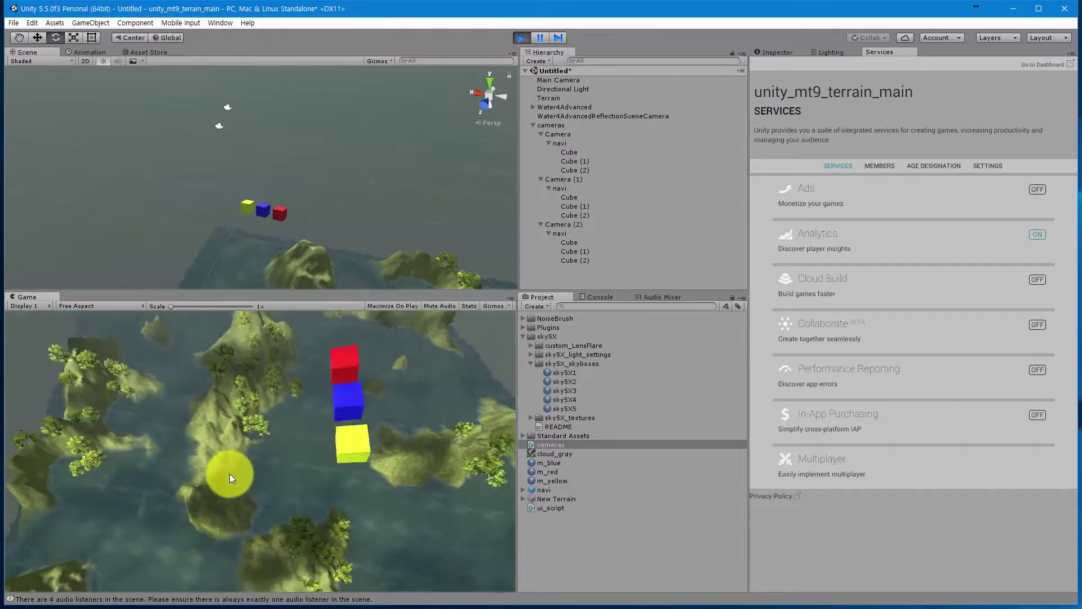